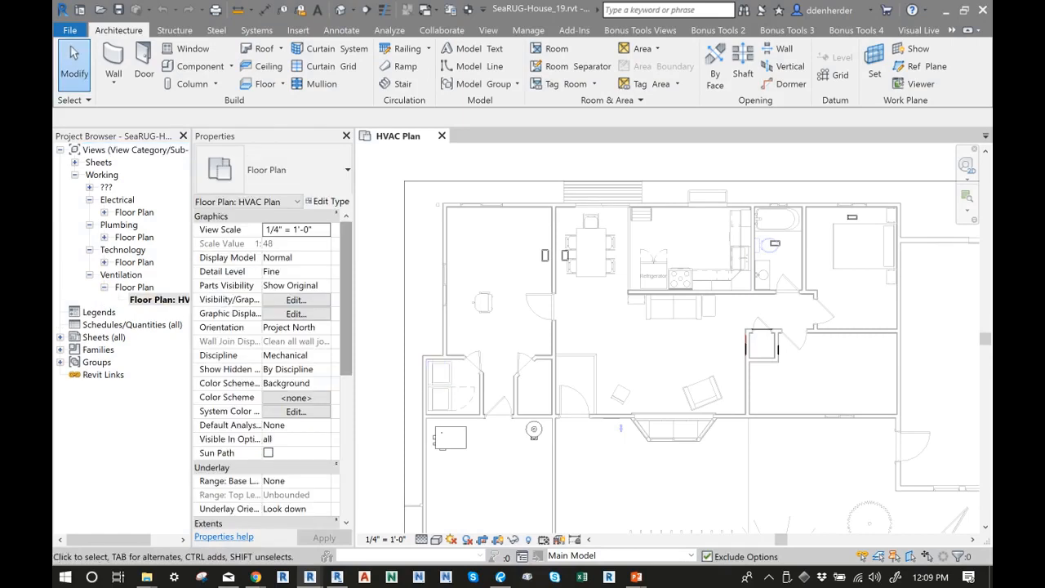
# Dock the Project Browser and Properties palettes together as one tabbed group to widen the drawing area
pyautogui.moveTo(294, 146); pyautogui.dragTo(163, 140)
pyautogui.moveTo(353, 249); pyautogui.dragTo(221, 247)
pyautogui.moveTo(504, 335); pyautogui.dragTo(469, 308, button='middle')
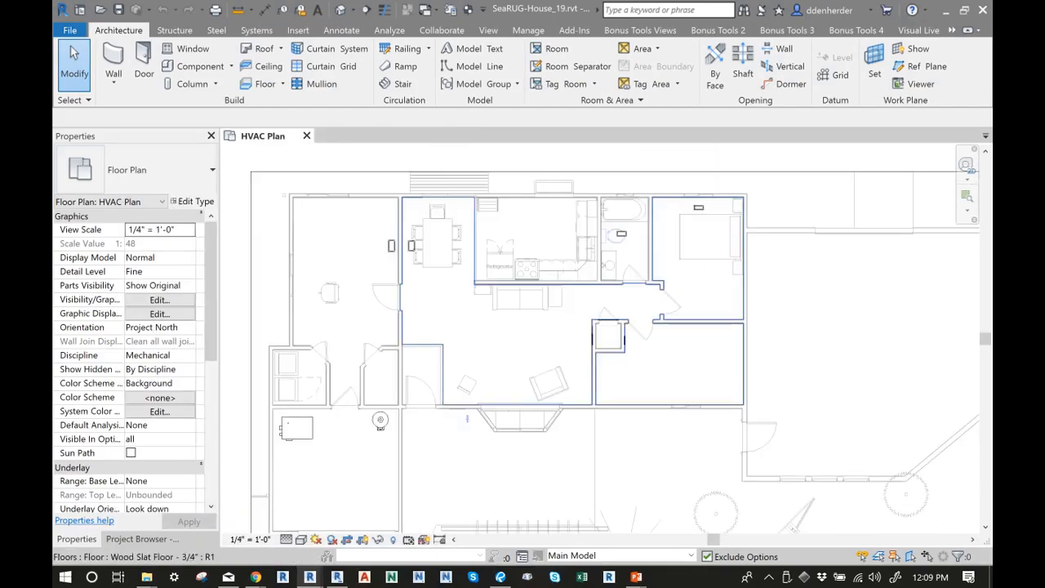
# Examine the supply registers on both sides of the dining area wall, checking the connector of the 12"x6" one
pyautogui.click(396, 257)
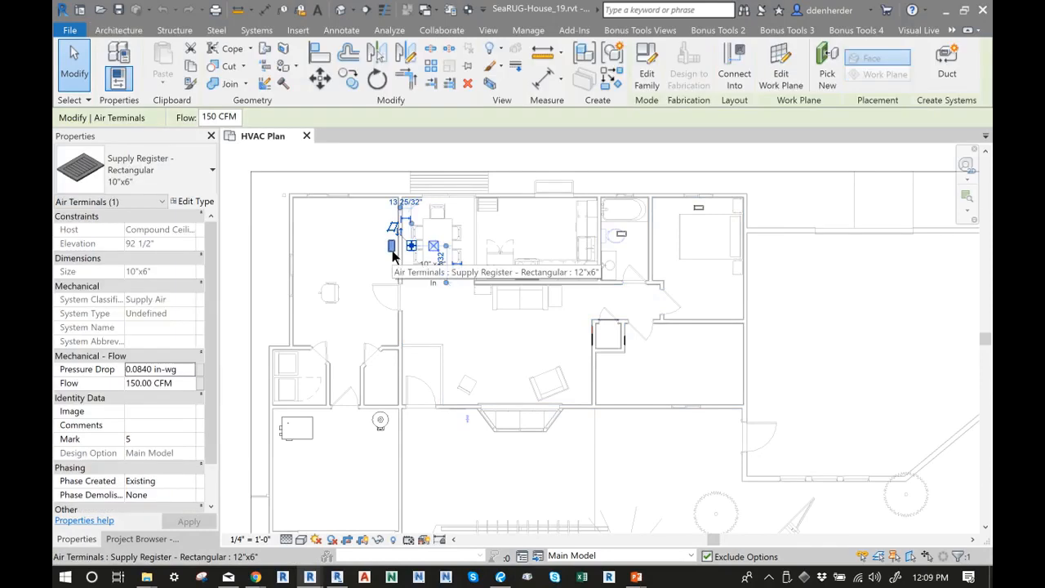
pyautogui.click(393, 256)
pyautogui.scroll(1, 462, 313)
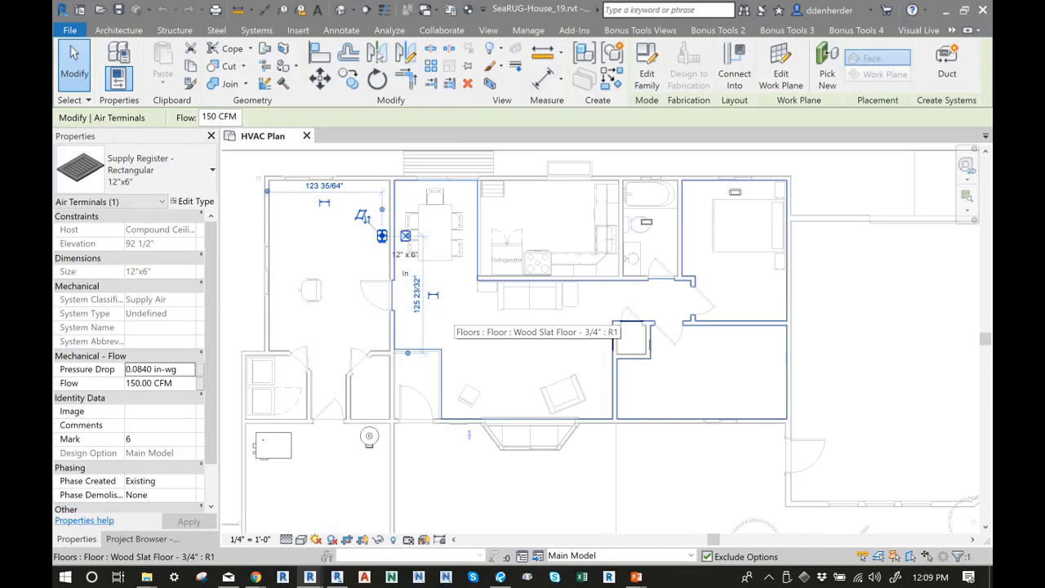
pyautogui.scroll(5, 404, 241)
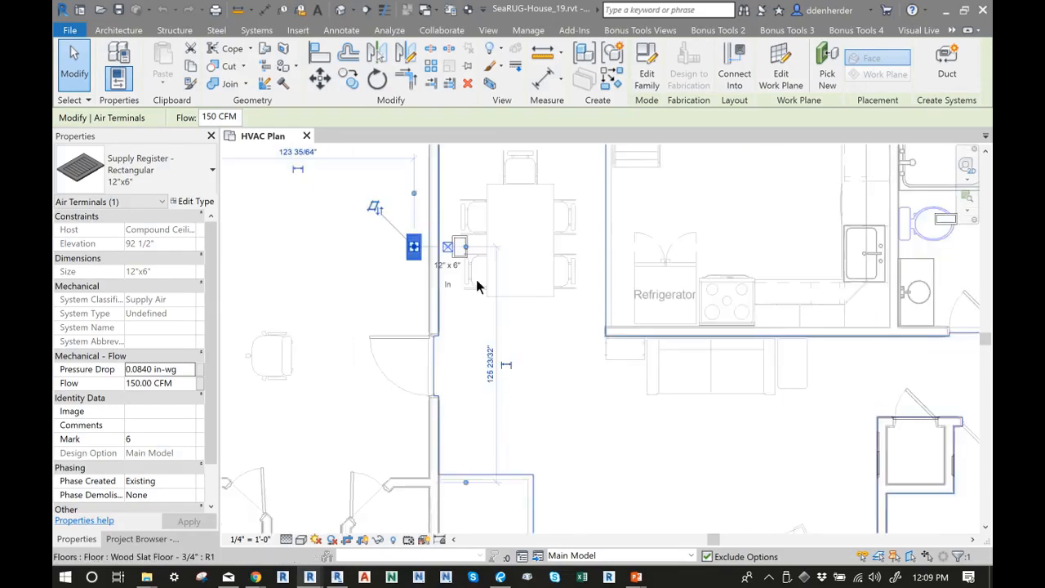
pyautogui.scroll(1, 429, 239)
pyautogui.moveTo(429, 238); pyautogui.dragTo(472, 294, button='middle')
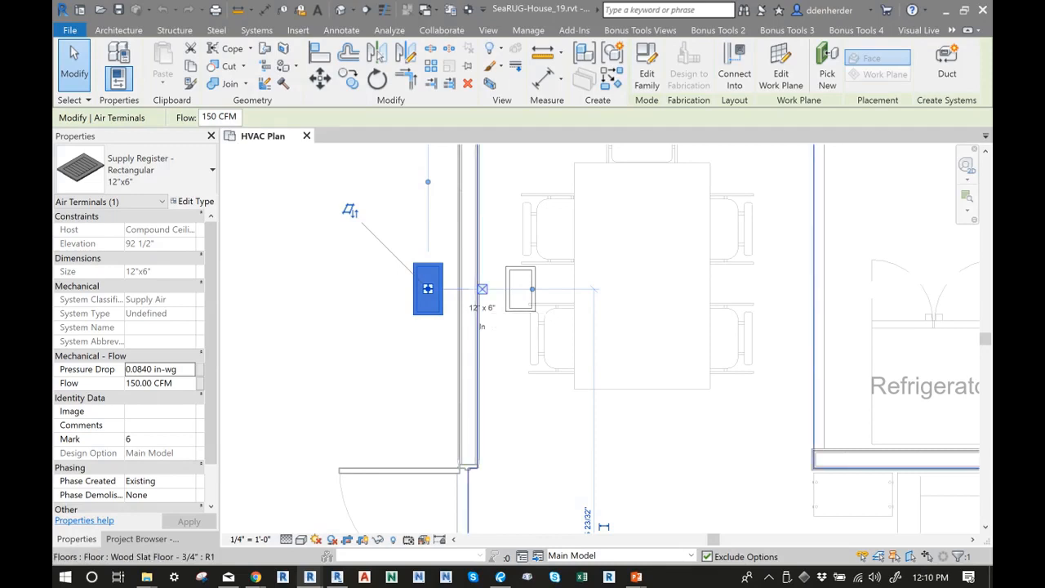
pyautogui.click(510, 342)
pyautogui.scroll(-3, 510, 342)
pyautogui.moveTo(509, 338); pyautogui.dragTo(389, 186, button='middle')
pyautogui.scroll(-1, 389, 186)
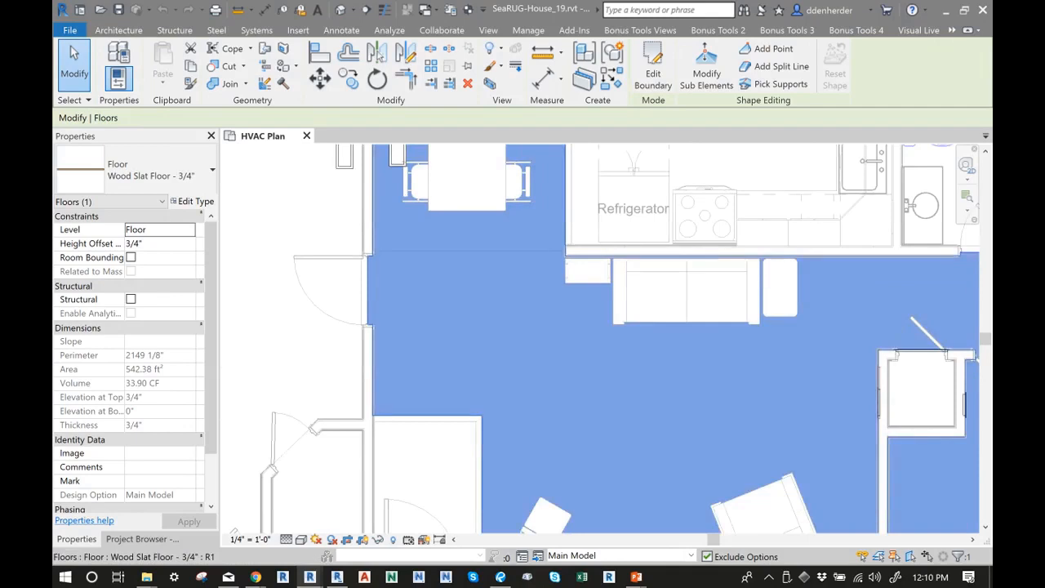
pyautogui.scroll(-1, 493, 313)
pyautogui.press('Escape')
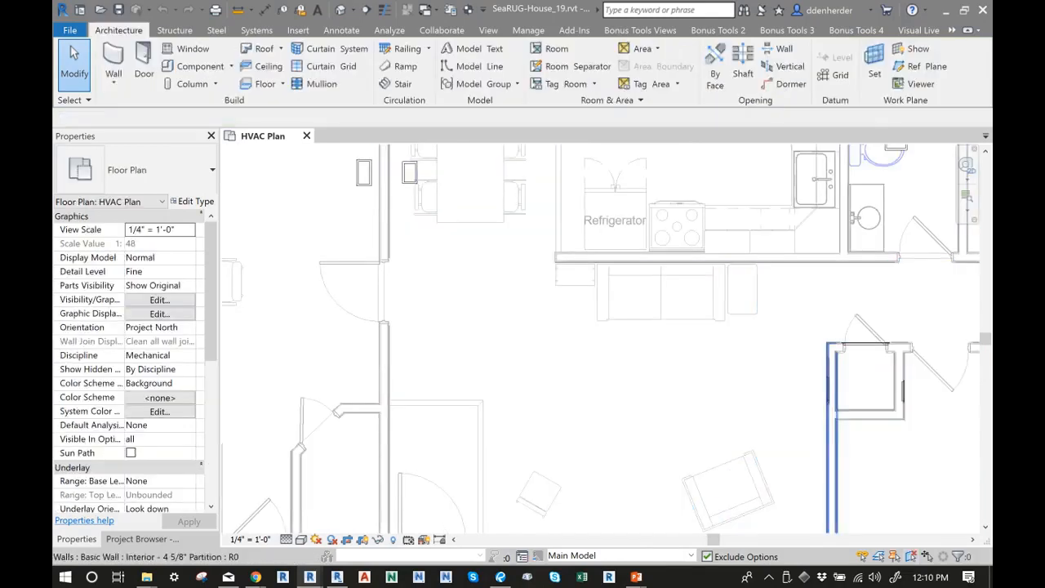
# Examine the connectors of the supply and return registers on the closet wall facing the living room
pyautogui.click(829, 390)
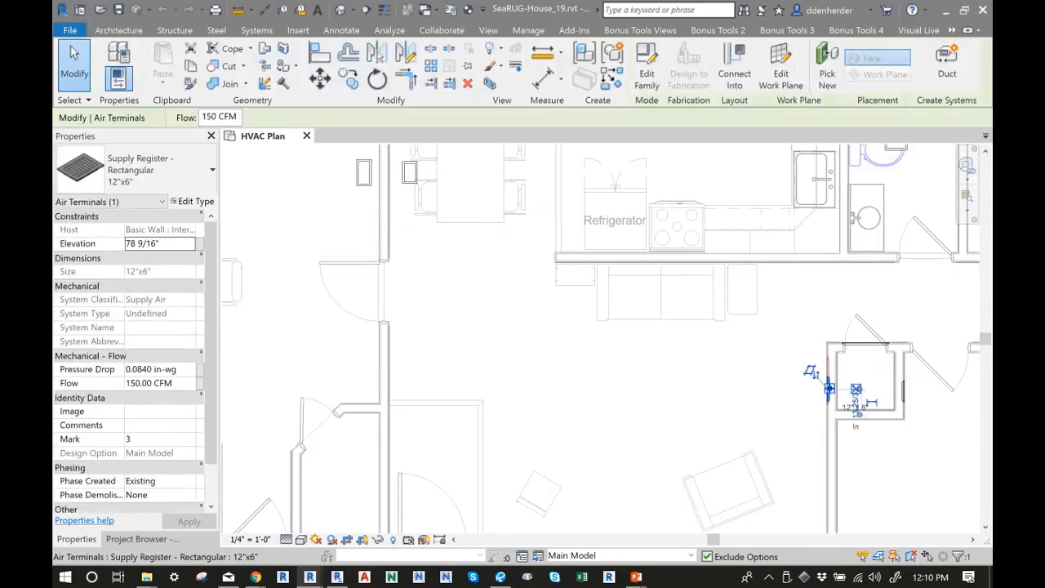
pyautogui.scroll(2, 858, 404)
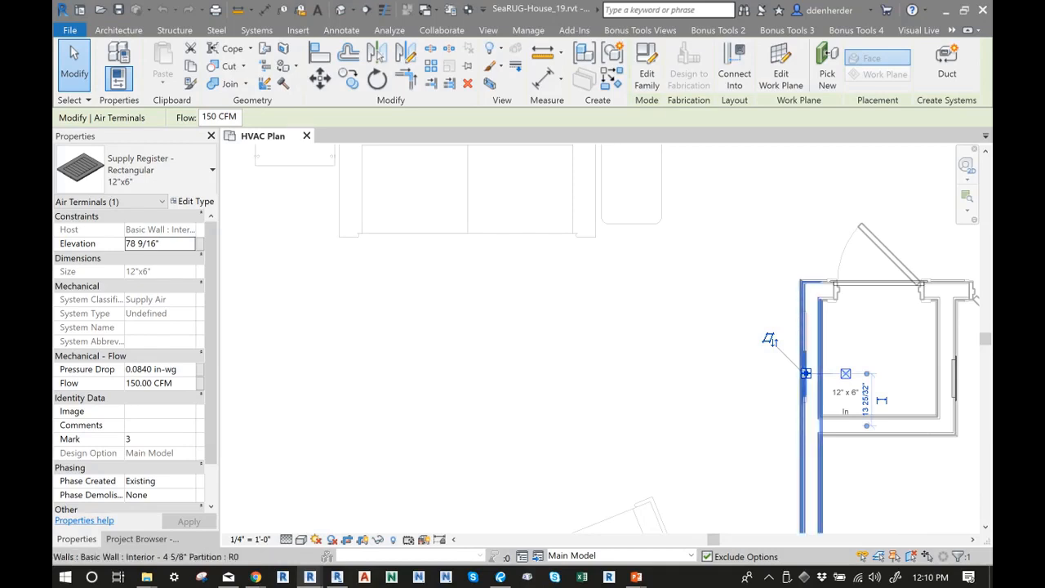
pyautogui.click(806, 330)
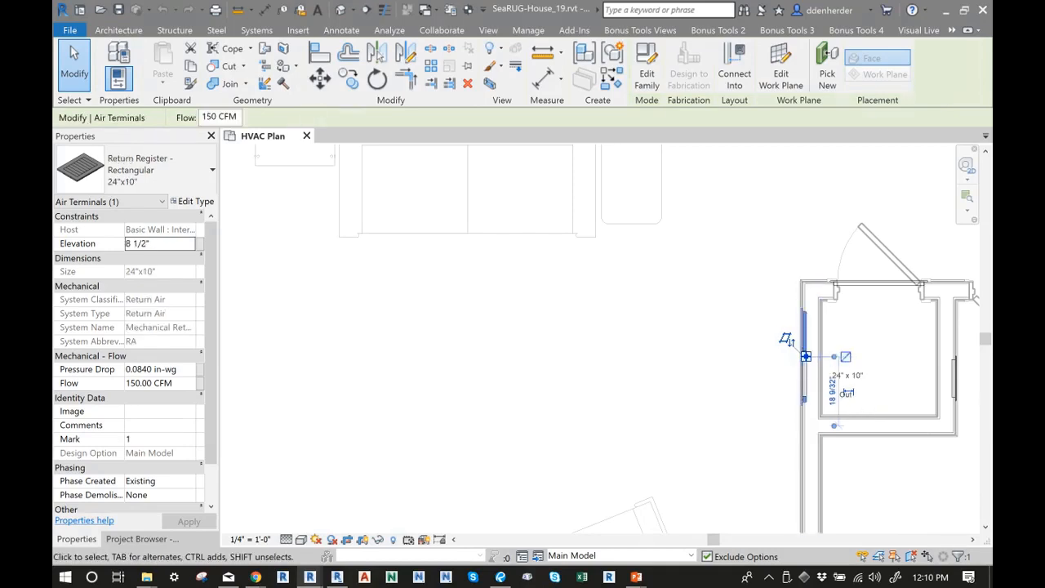
pyautogui.scroll(3, 882, 372)
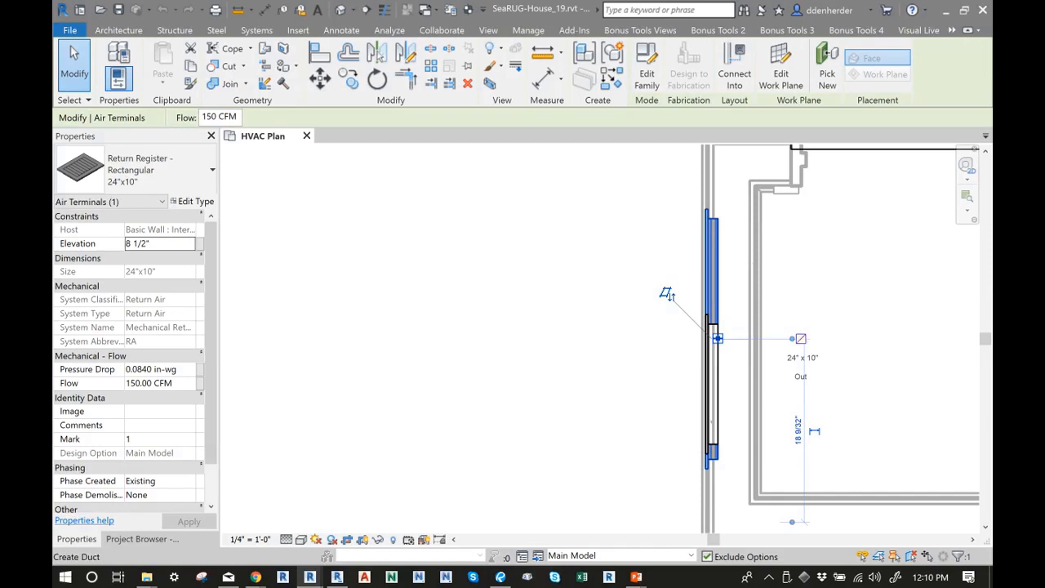
pyautogui.scroll(-2, 825, 335)
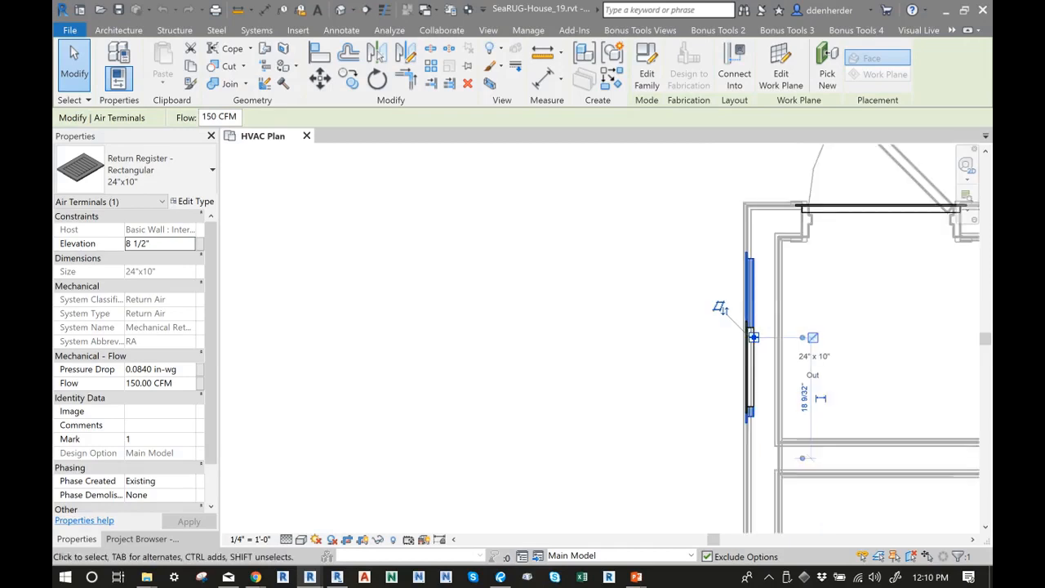
pyautogui.moveTo(816, 342); pyautogui.dragTo(682, 354, button='middle')
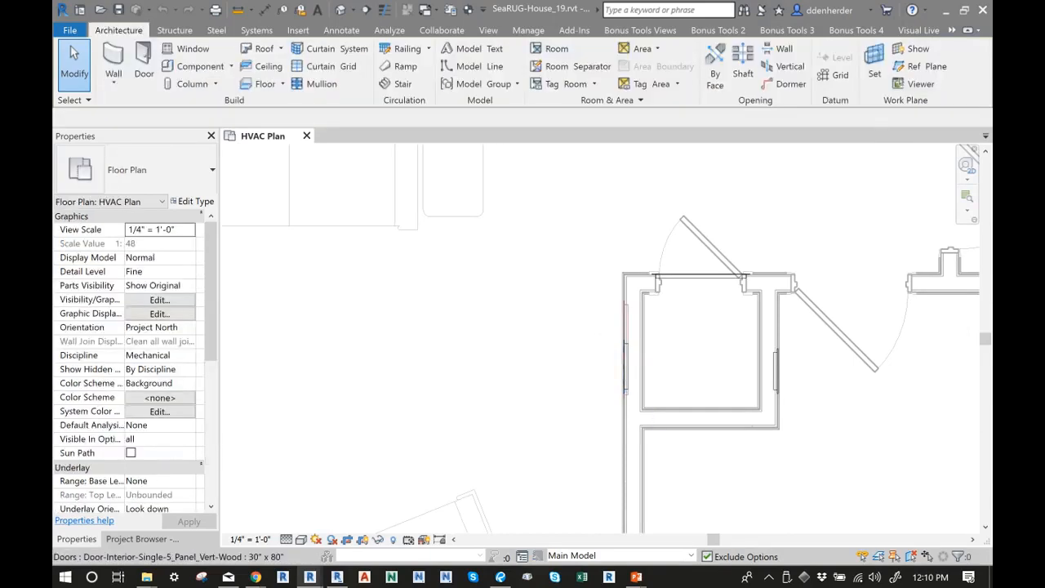
# Examine the 10"x4" supply registers on the closet's other wall and above the bathroom toilet
pyautogui.click(777, 371)
pyautogui.scroll(-3, 788, 374)
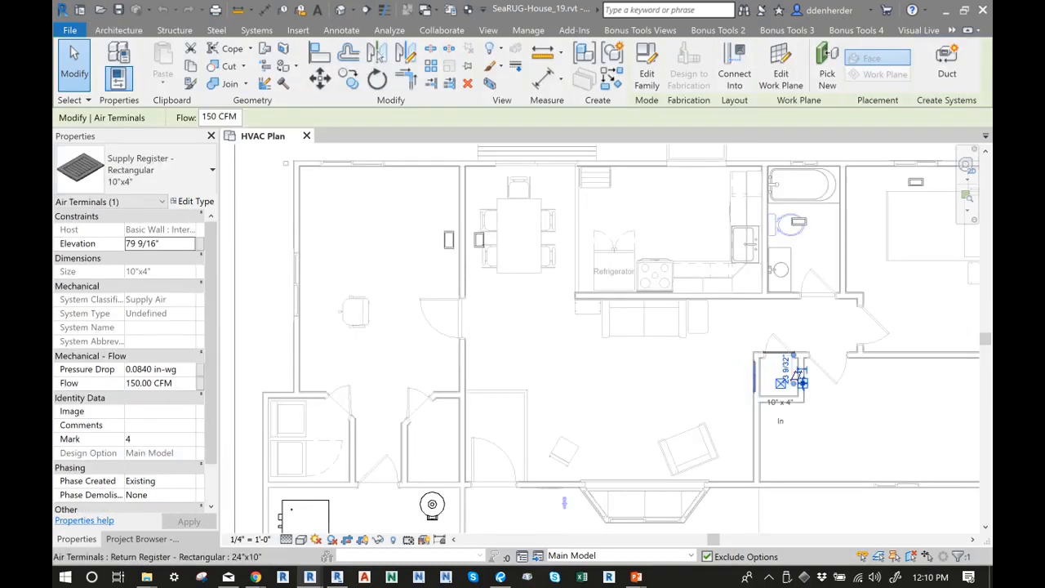
pyautogui.scroll(4, 812, 218)
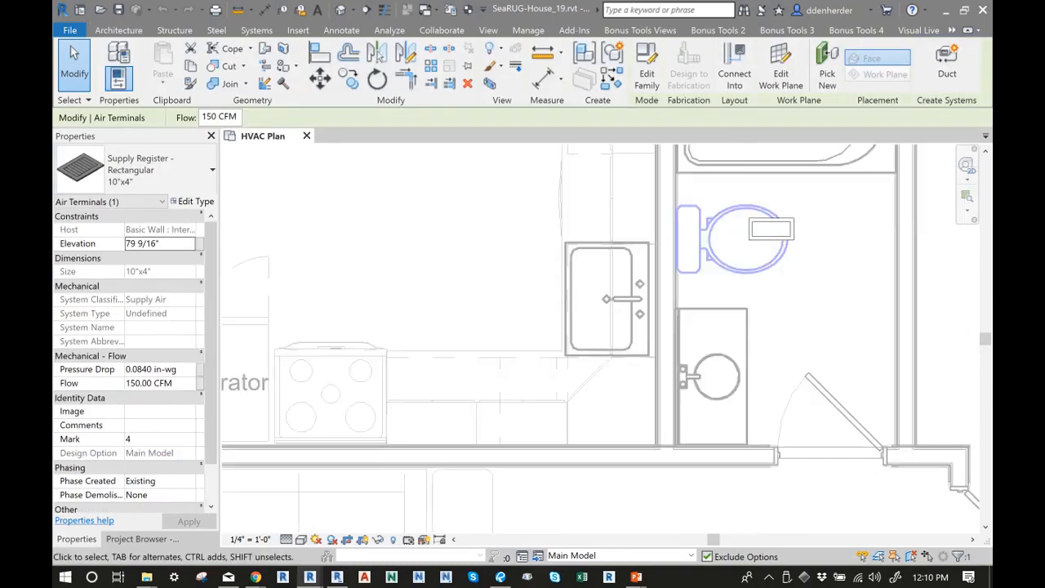
pyautogui.click(754, 216)
pyautogui.scroll(2, 754, 213)
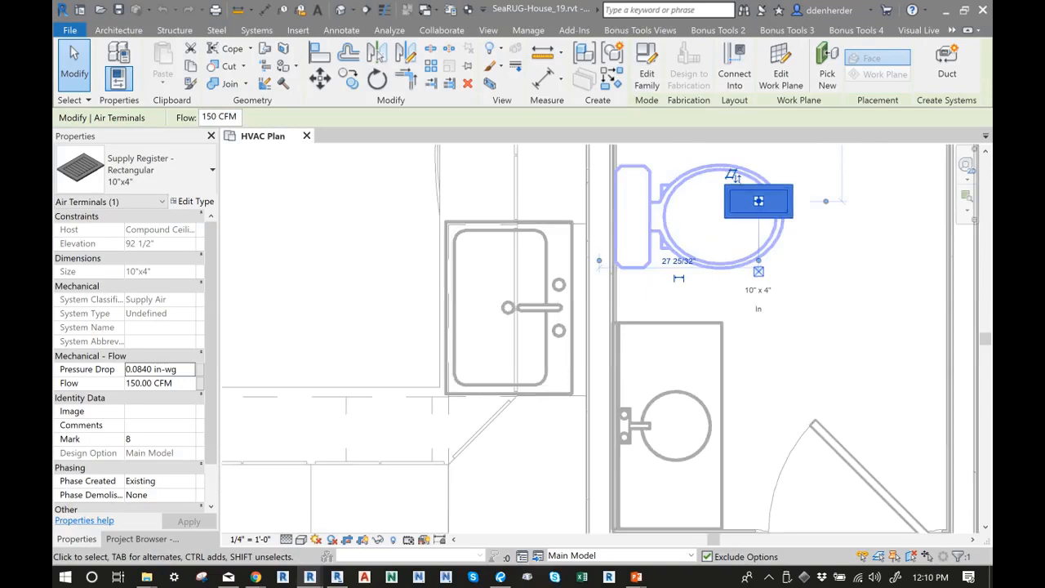
pyautogui.scroll(-7, 776, 303)
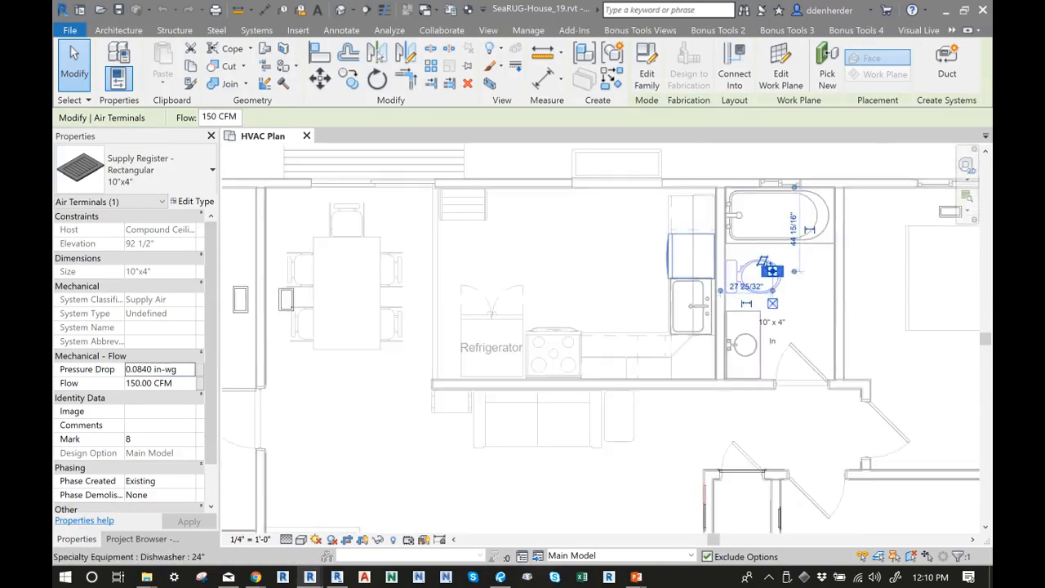
pyautogui.click(691, 256)
pyautogui.scroll(-1, 409, 437)
pyautogui.press('Escape')
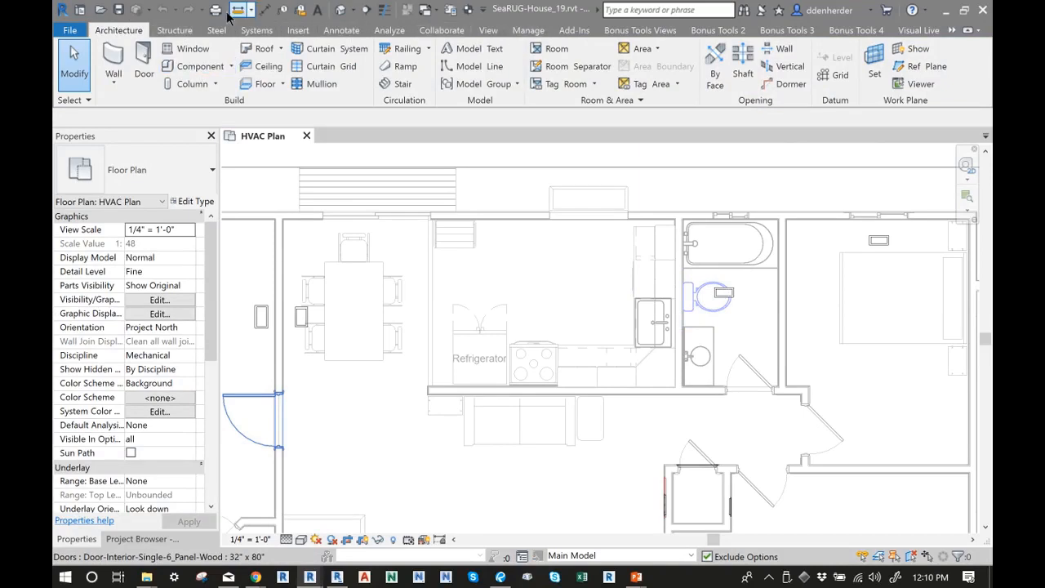
pyautogui.click(256, 30)
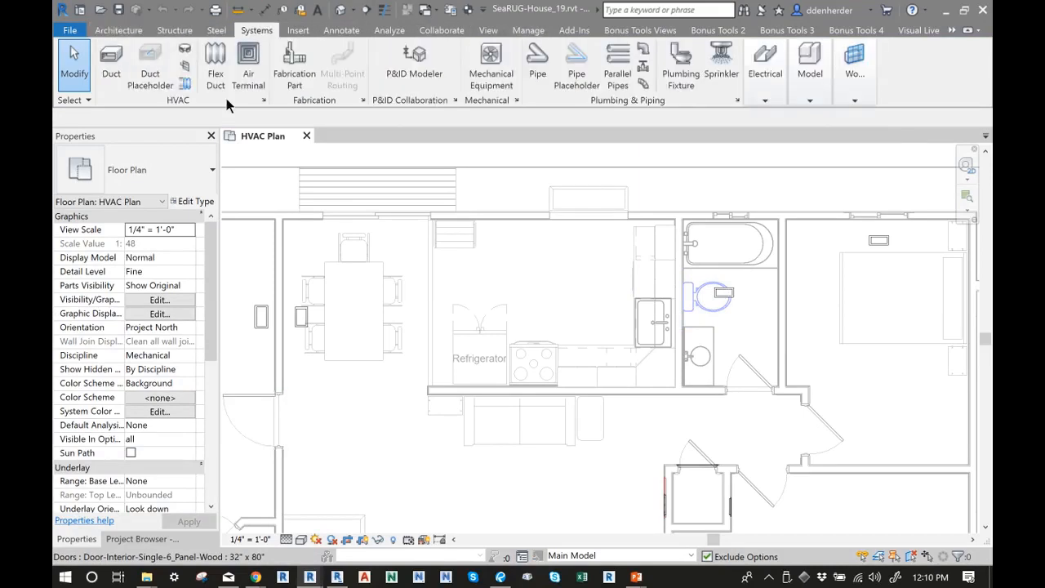
pyautogui.click(491, 77)
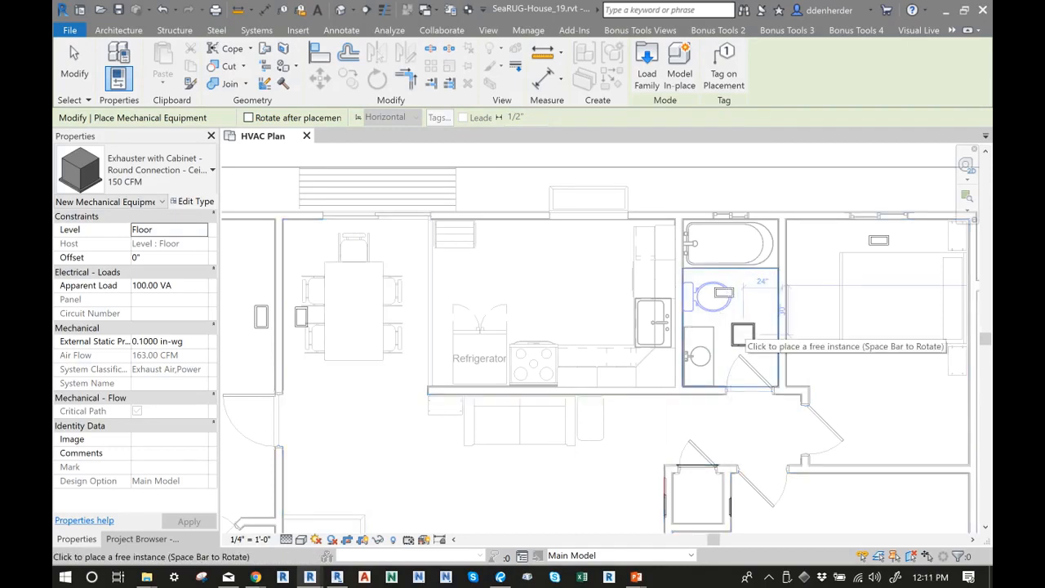
pyautogui.press('Escape')
# Open the Reflected Ceiling Plan view rcp
pyautogui.click(142, 539)
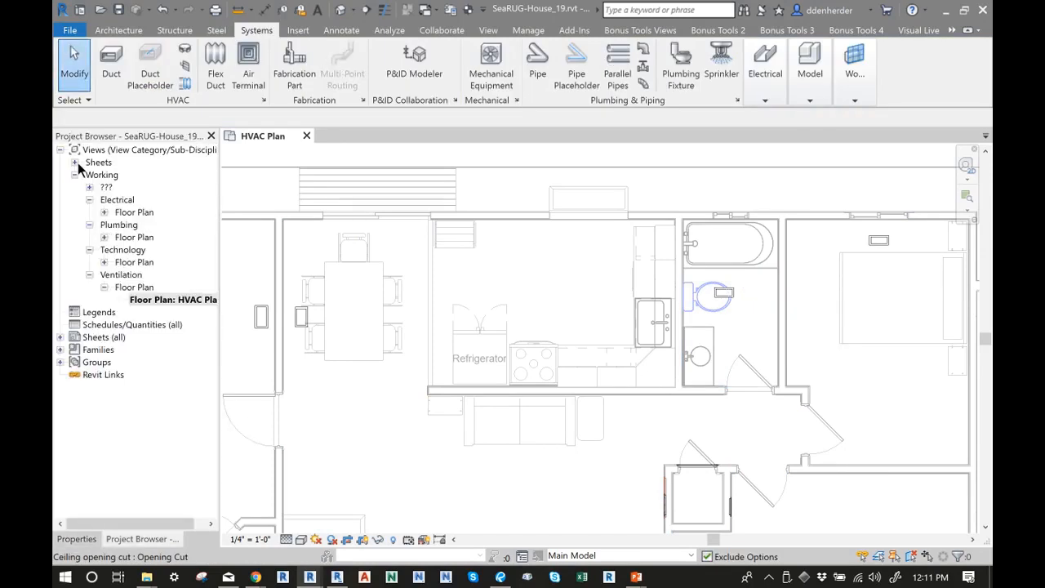
pyautogui.click(88, 187)
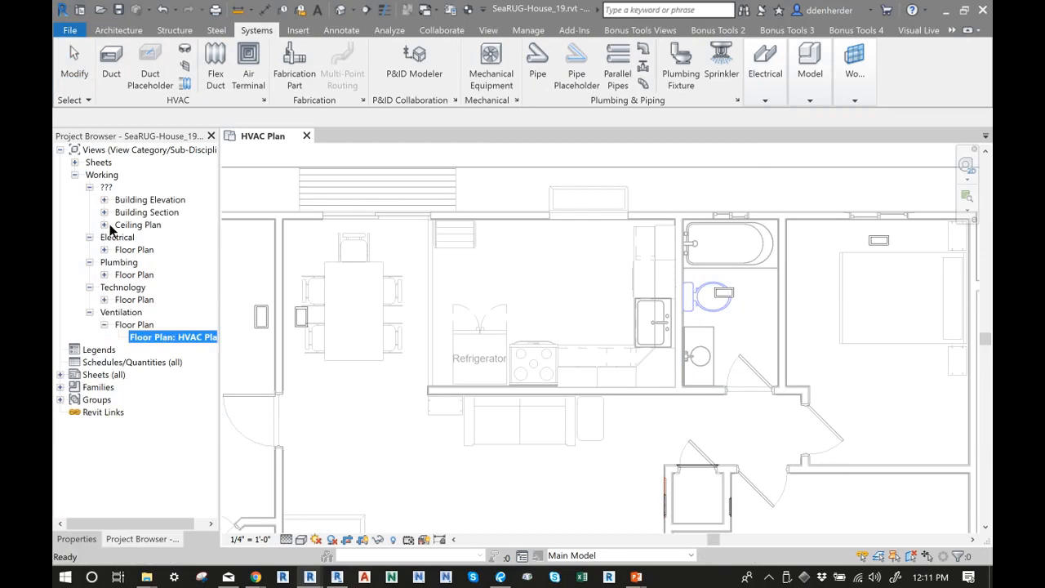
pyautogui.click(104, 224)
pyautogui.doubleClick(166, 237)
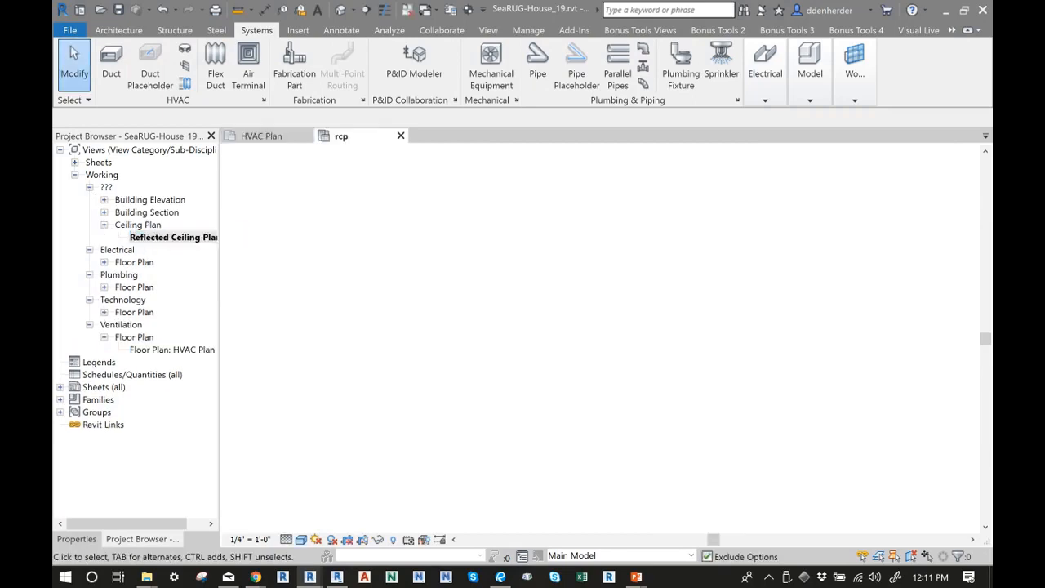
# Place a 150 CFM ceiling-mounted Exhauster with Cabinet - Round Connection in the bathroom between the register and the door
pyautogui.scroll(-6, 392, 334)
pyautogui.moveTo(392, 334)
pyautogui.mouseDown(button='middle')
pyautogui.moveTo(370, 336)
pyautogui.moveTo(404, 334)
pyautogui.mouseUp(button='middle')
pyautogui.scroll(5, 420, 334)
pyautogui.click(494, 77)
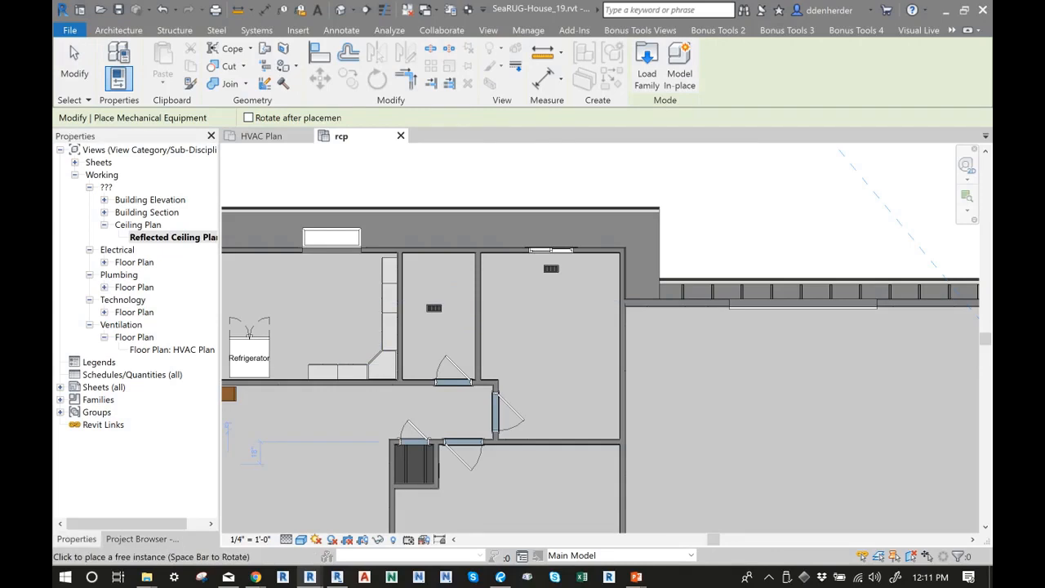
pyautogui.click(76, 540)
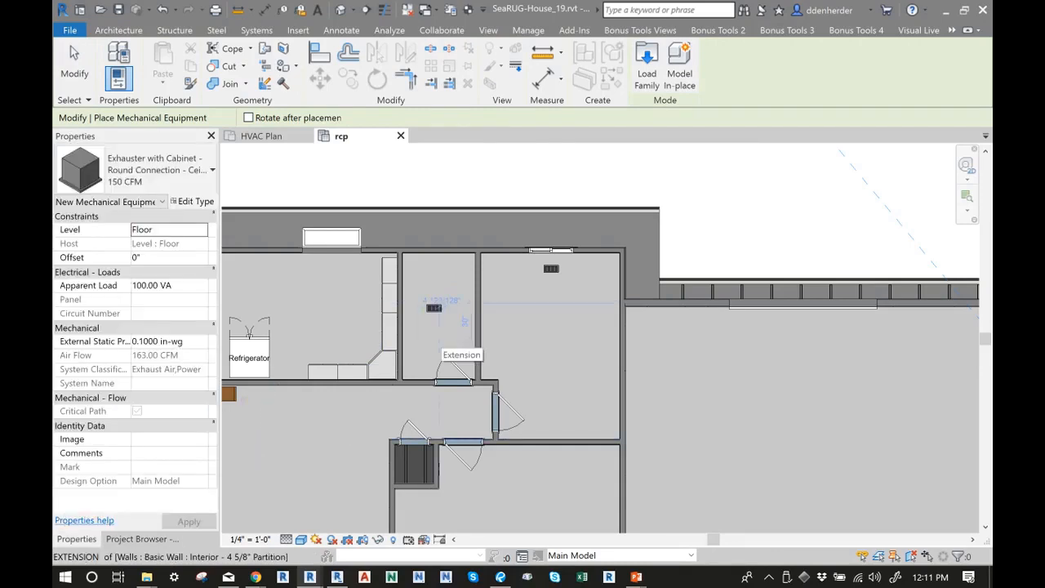
pyautogui.click(464, 339)
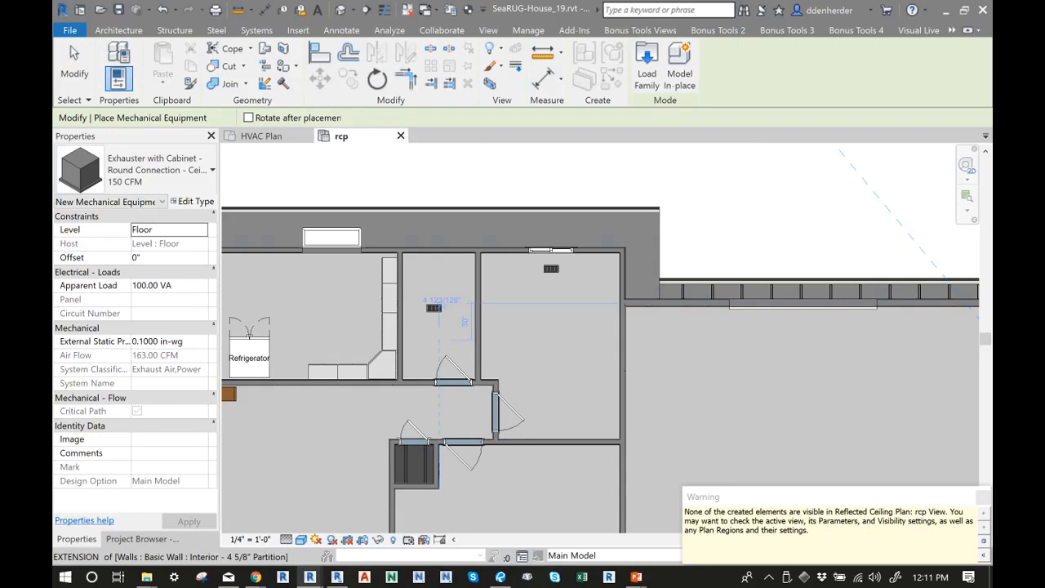
pyautogui.press('Escape')
pyautogui.press('Escape')
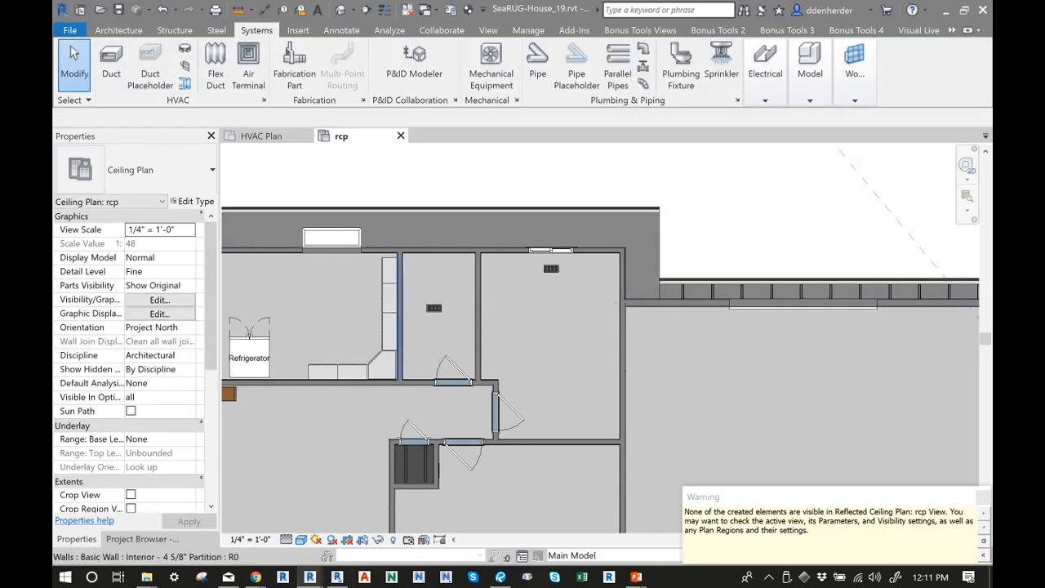
# Return to the HVAC Plan and examine the duct and power connectors of the bathroom exhauster
pyautogui.click(278, 135)
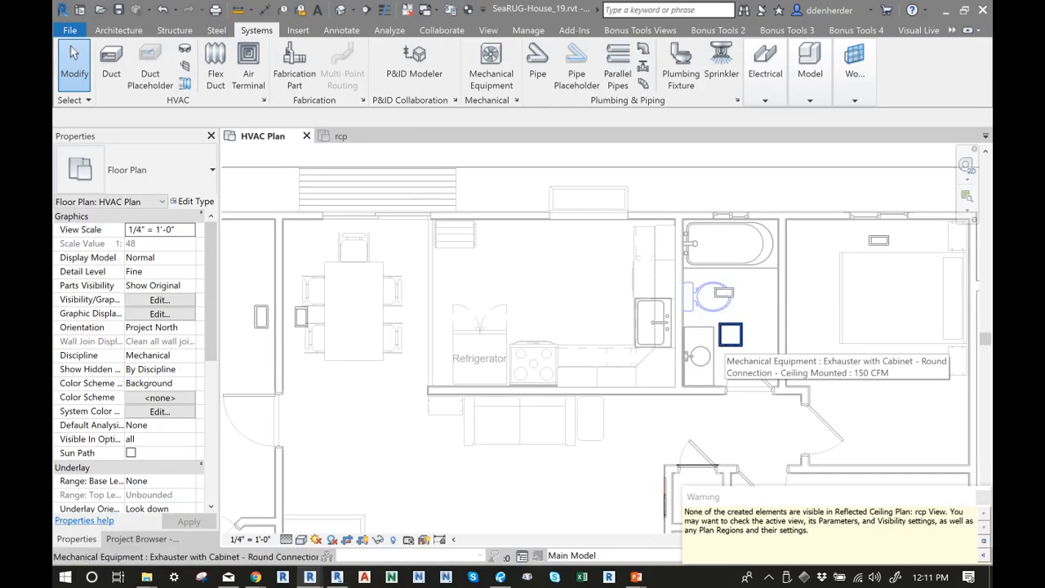
pyautogui.scroll(-3, 523, 343)
pyautogui.click(526, 298)
pyautogui.scroll(4, 526, 298)
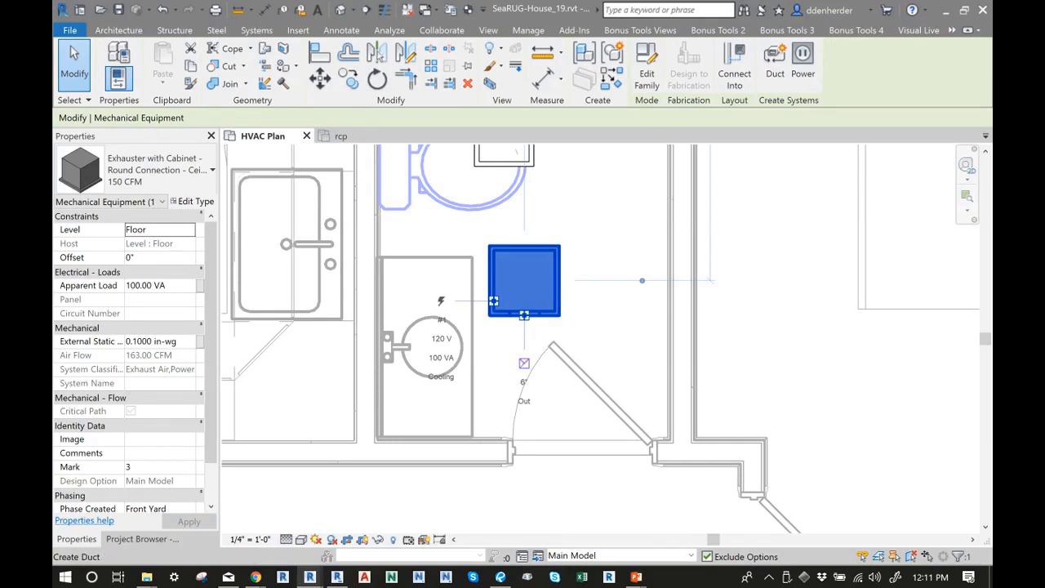
pyautogui.scroll(-3, 637, 294)
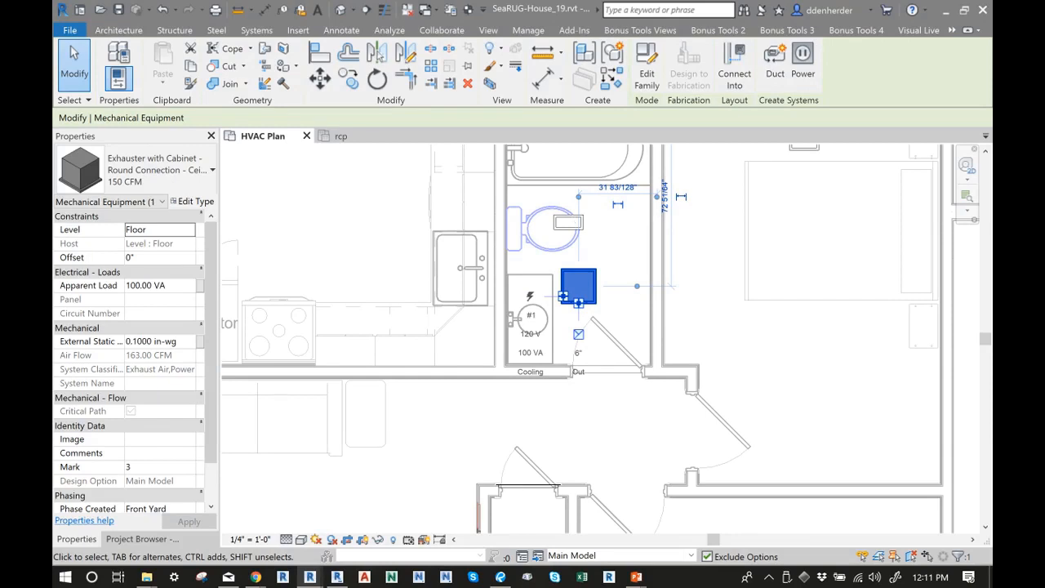
pyautogui.scroll(-2, 566, 213)
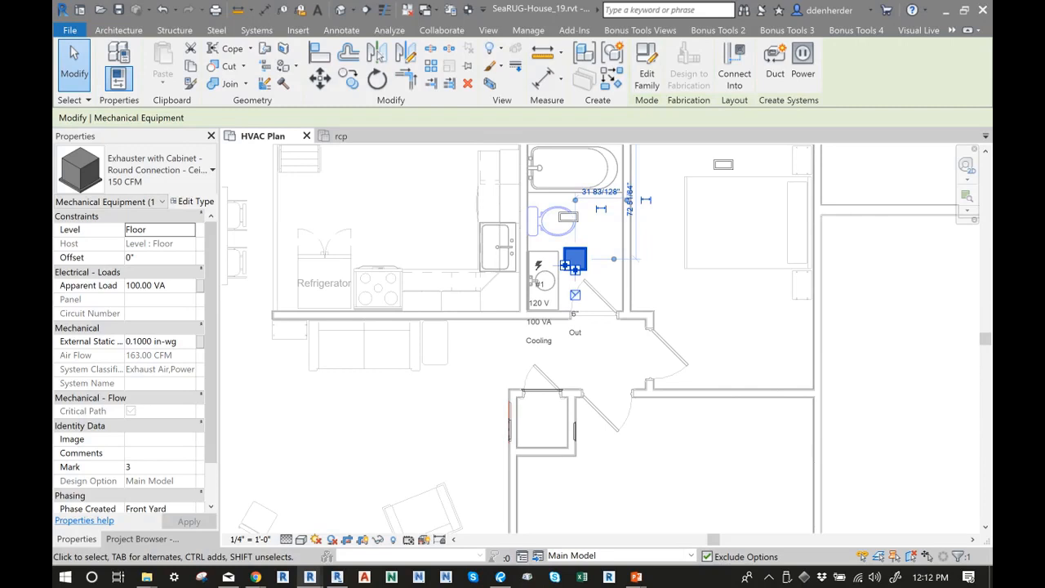
pyautogui.press('Escape')
# Select the Condensing Boiler in the utility room and examine its duct and pipe connectors and available system types
pyautogui.scroll(-2, 619, 388)
pyautogui.moveTo(618, 388); pyautogui.dragTo(800, 363, button='middle')
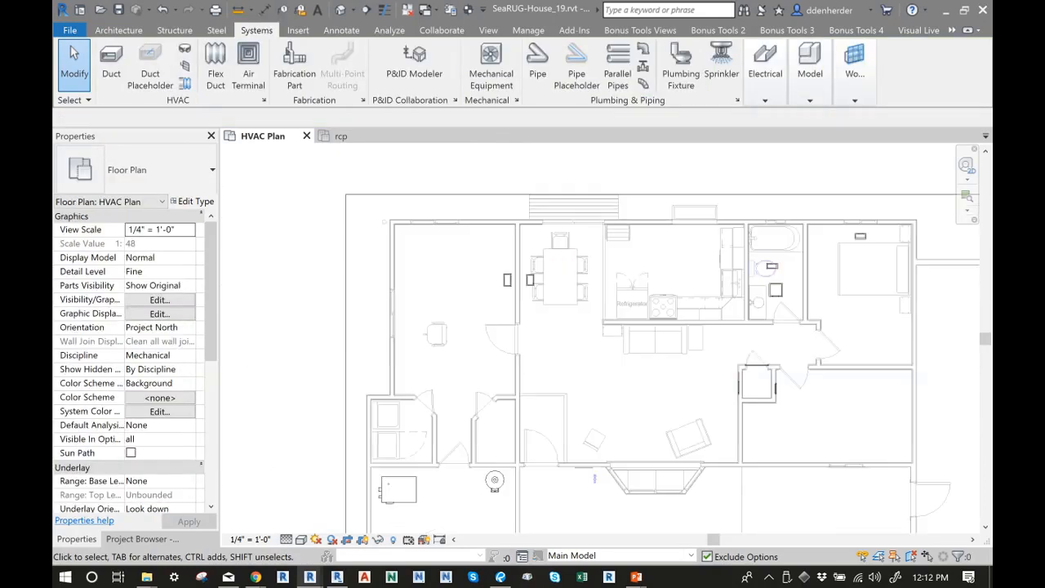
pyautogui.scroll(2, 414, 500)
pyautogui.moveTo(414, 500); pyautogui.dragTo(577, 442, button='middle')
pyautogui.click(505, 411)
pyautogui.scroll(4, 505, 413)
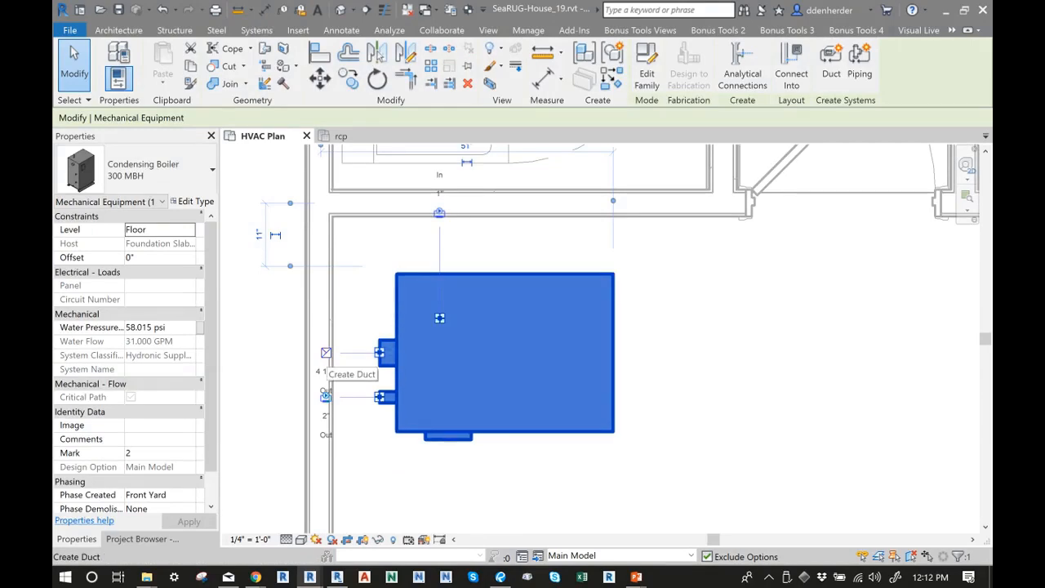
pyautogui.scroll(2, 325, 351)
pyautogui.moveTo(325, 351); pyautogui.dragTo(406, 345, button='middle')
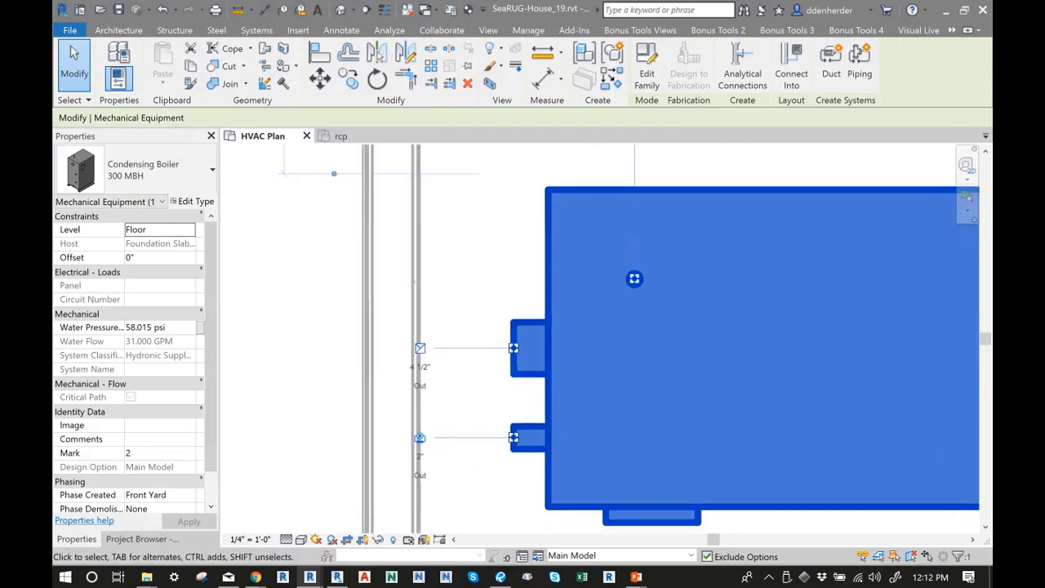
pyautogui.scroll(-3, 580, 351)
pyautogui.scroll(2, 567, 412)
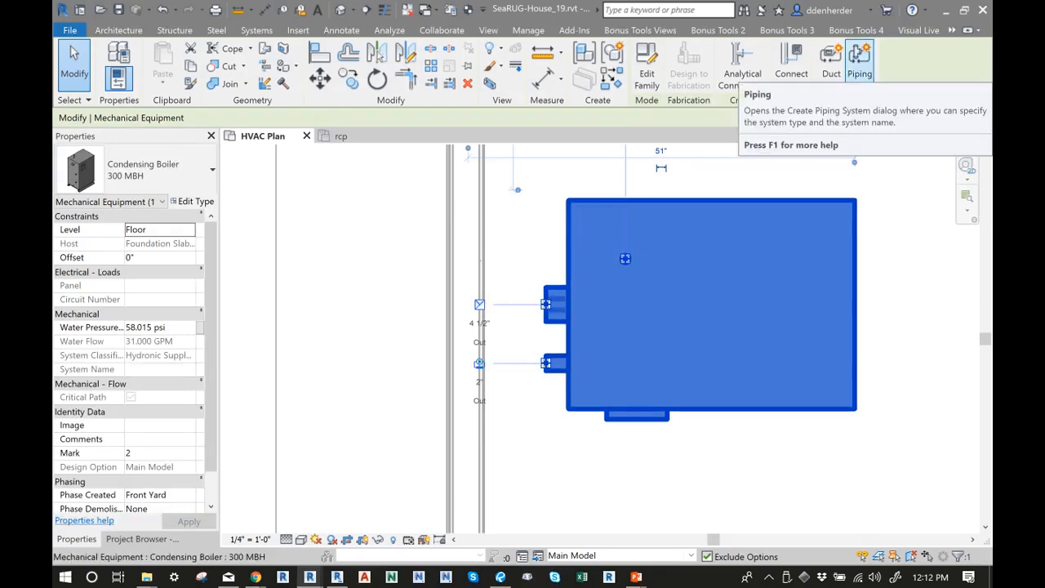
# Open the Condensing Boiler's family for editing from the HVAC Plan
pyautogui.scroll(-2, 645, 308)
pyautogui.press('Escape')
pyautogui.click(658, 367)
pyautogui.rightClick(658, 369)
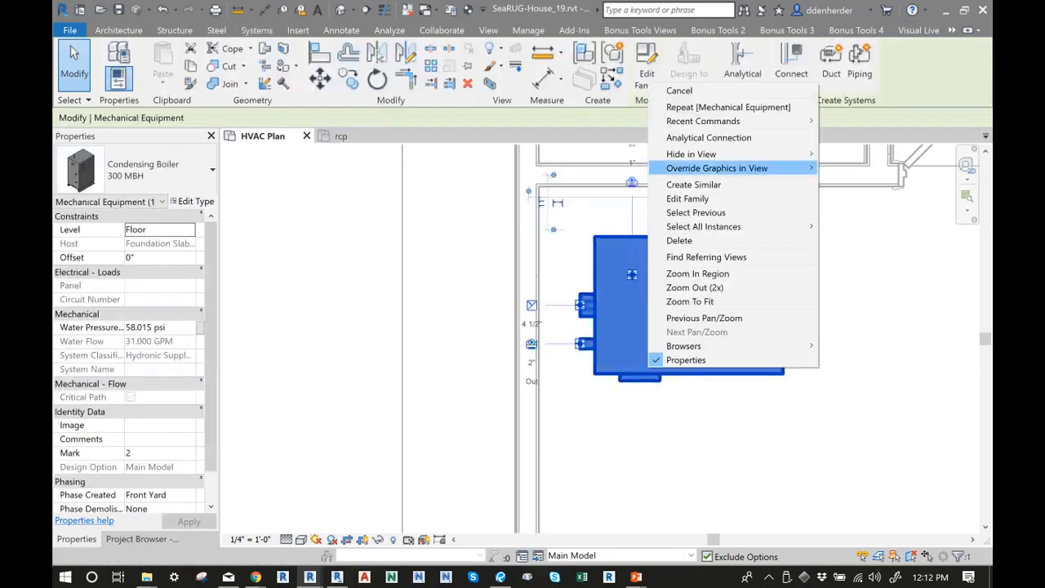
pyautogui.click(688, 199)
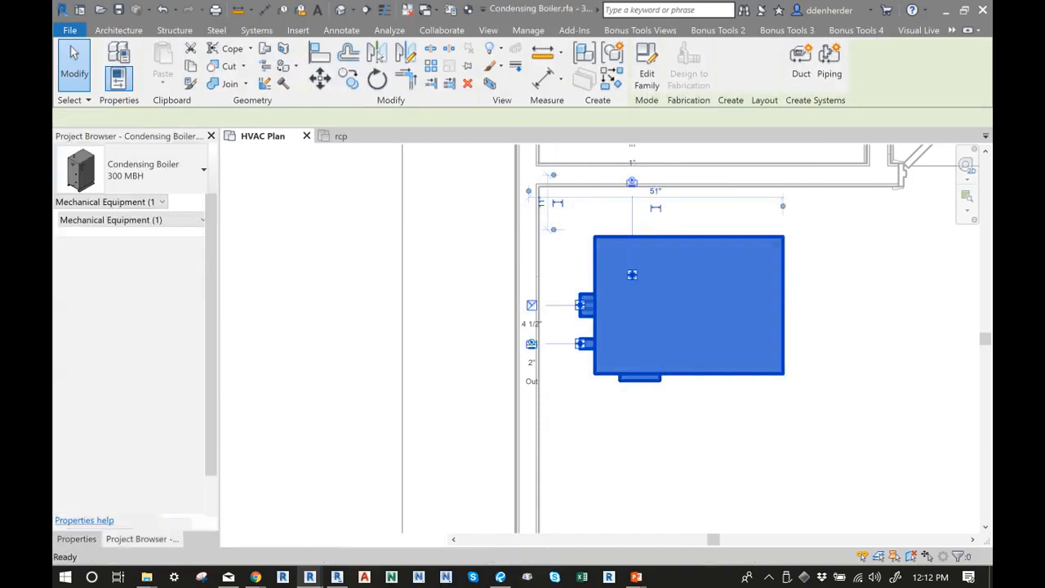
# Select the drain connector at the base of the boiler's connection face and examine its properties and axis directions
pyautogui.keyDown('shift'); pyautogui.moveTo(659, 375); pyautogui.dragTo(336, 382, button='middle'); pyautogui.keyUp('shift')
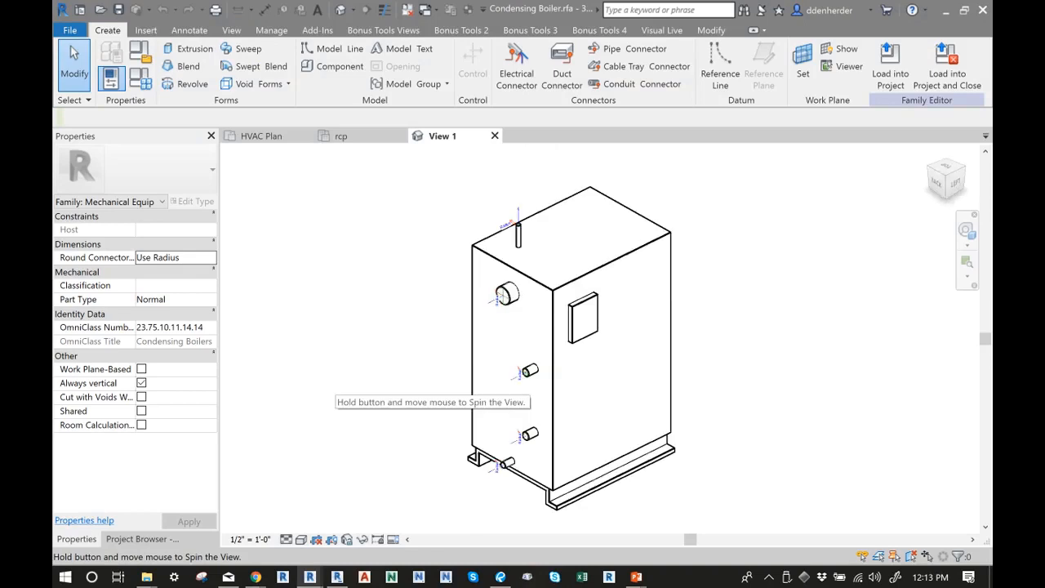
pyautogui.scroll(2, 619, 454)
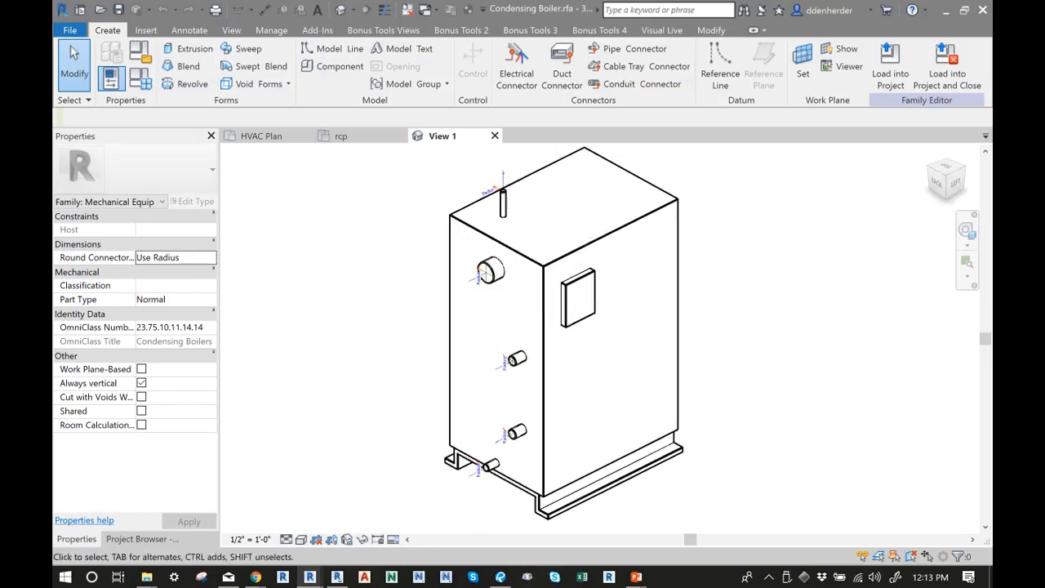
pyautogui.scroll(5, 492, 481)
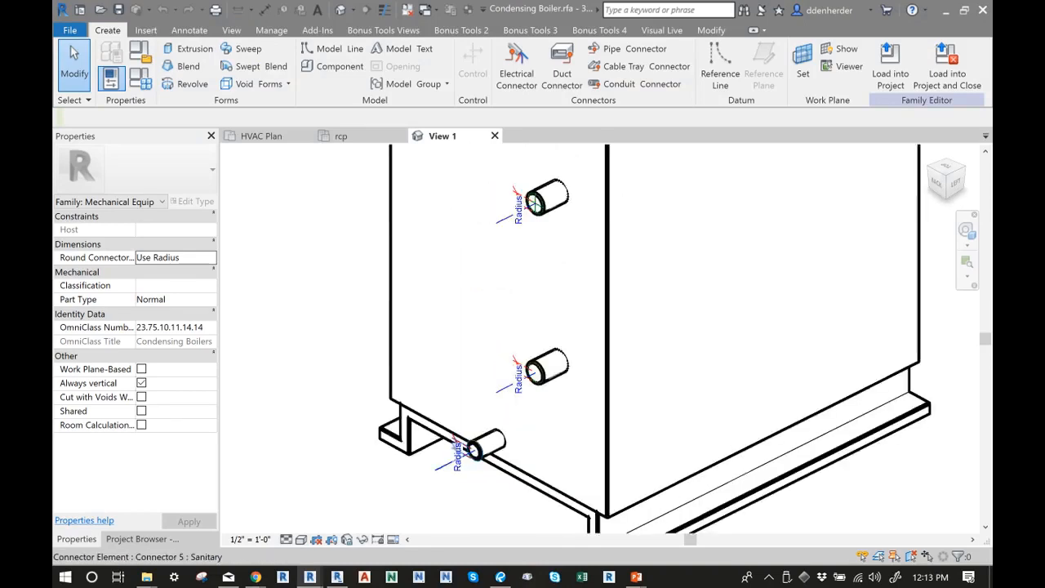
pyautogui.click(478, 448)
pyautogui.scroll(5, 457, 470)
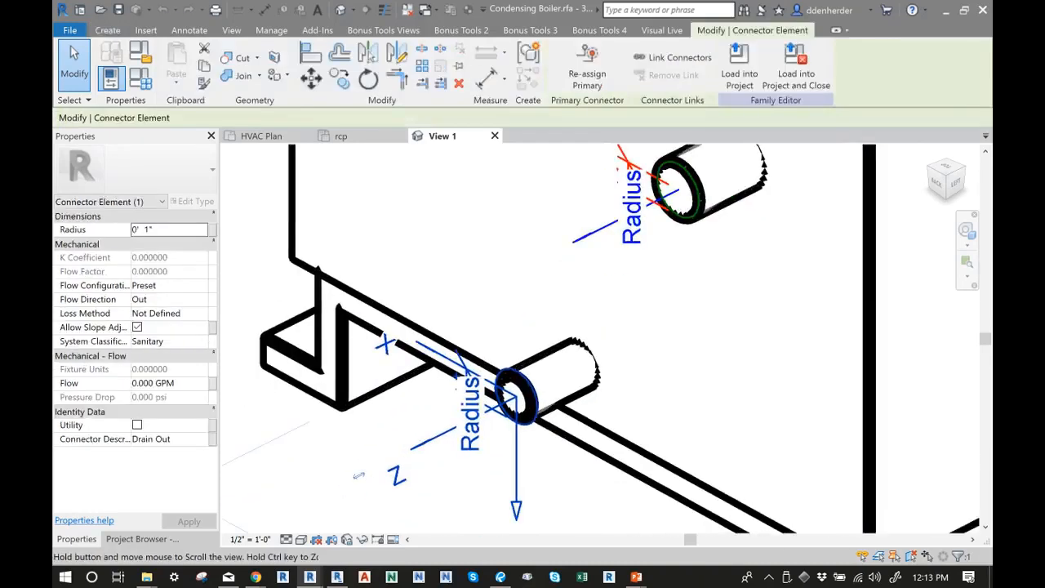
pyautogui.keyDown('shift'); pyautogui.moveTo(358, 476); pyautogui.dragTo(518, 423, button='middle'); pyautogui.keyUp('shift')
pyautogui.scroll(-2, 304, 389)
pyautogui.moveTo(304, 389); pyautogui.dragTo(464, 406, button='middle')
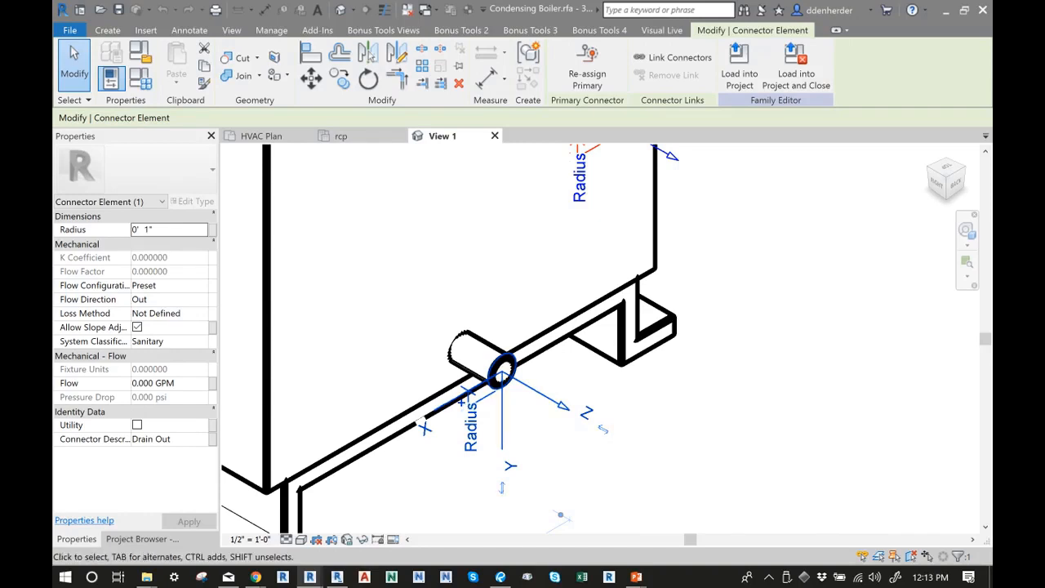
pyautogui.scroll(-1, 500, 384)
pyautogui.moveTo(500, 384); pyautogui.dragTo(537, 409, button='middle')
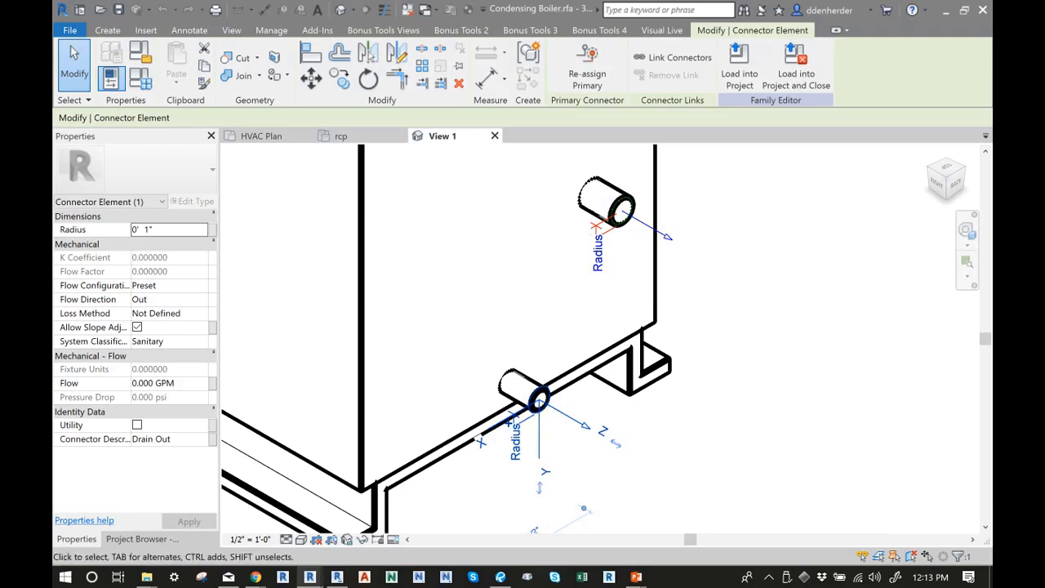
pyautogui.scroll(-2, 705, 490)
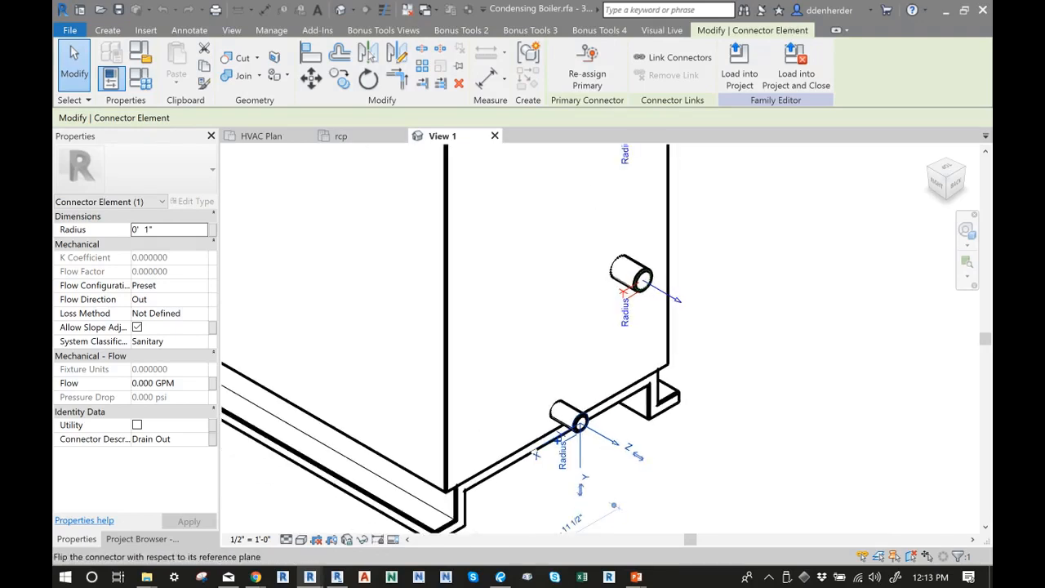
# Flip the drain connector and flip it back, and try its flow direction as In before restoring Out
pyautogui.click(580, 489)
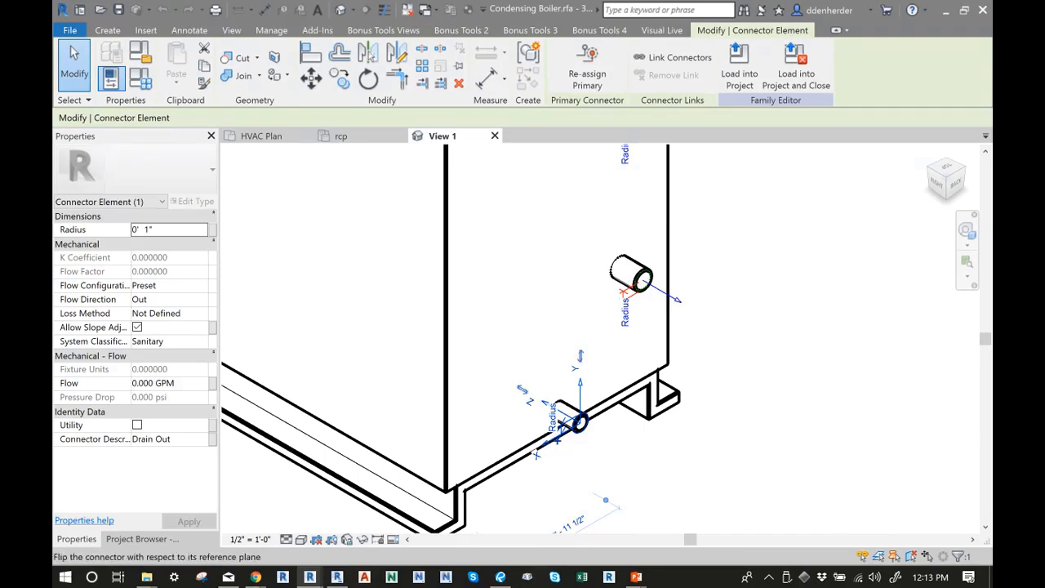
pyautogui.click(523, 390)
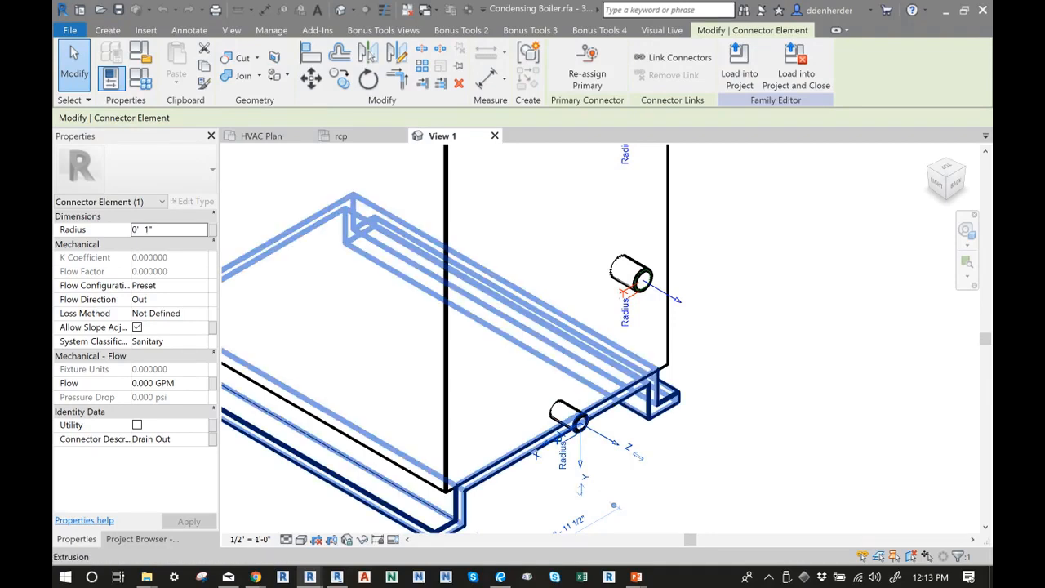
pyautogui.click(168, 299)
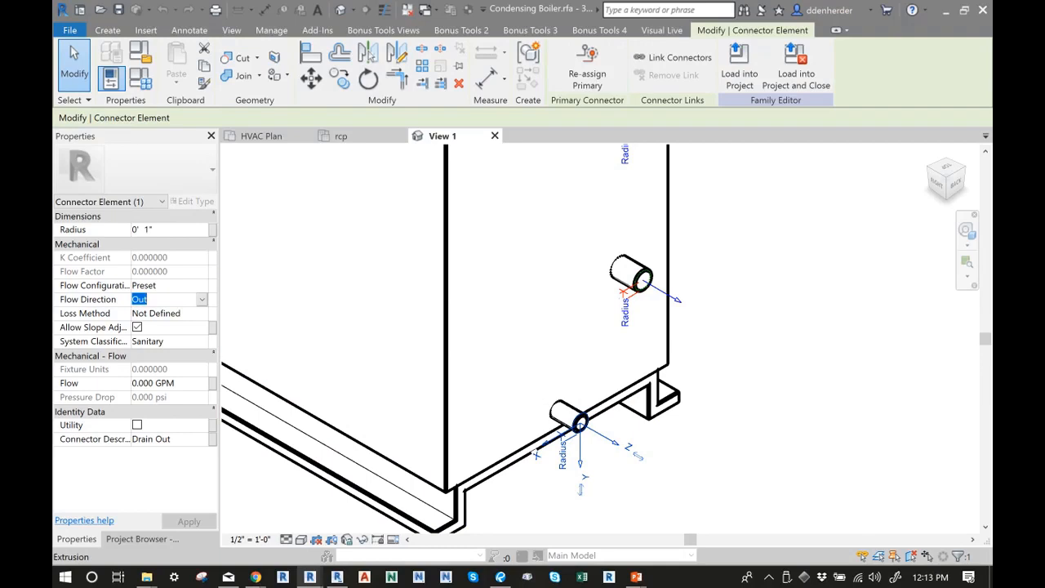
pyautogui.click(201, 299)
pyautogui.click(169, 314)
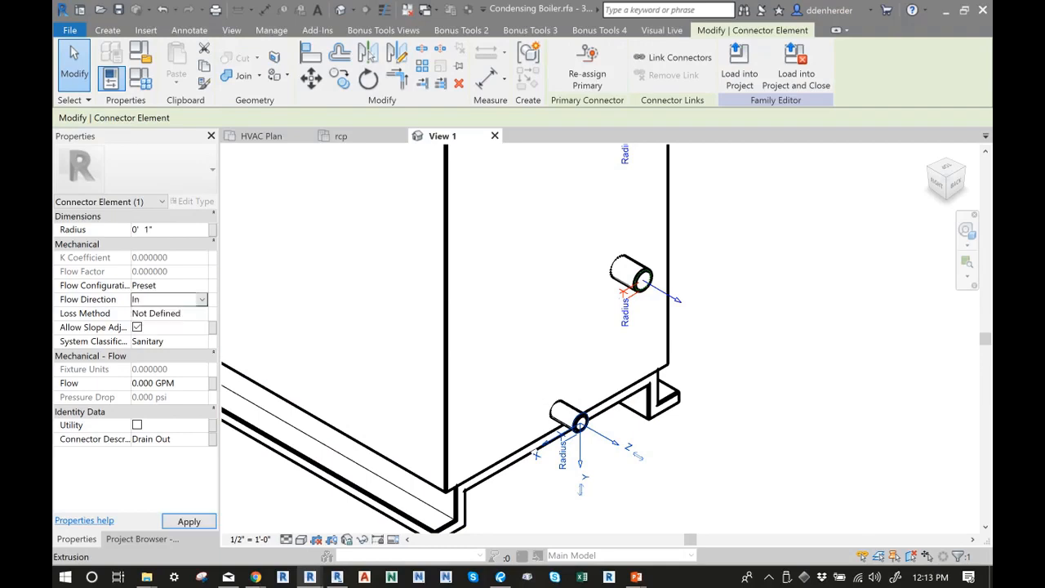
pyautogui.click(202, 299)
pyautogui.click(151, 325)
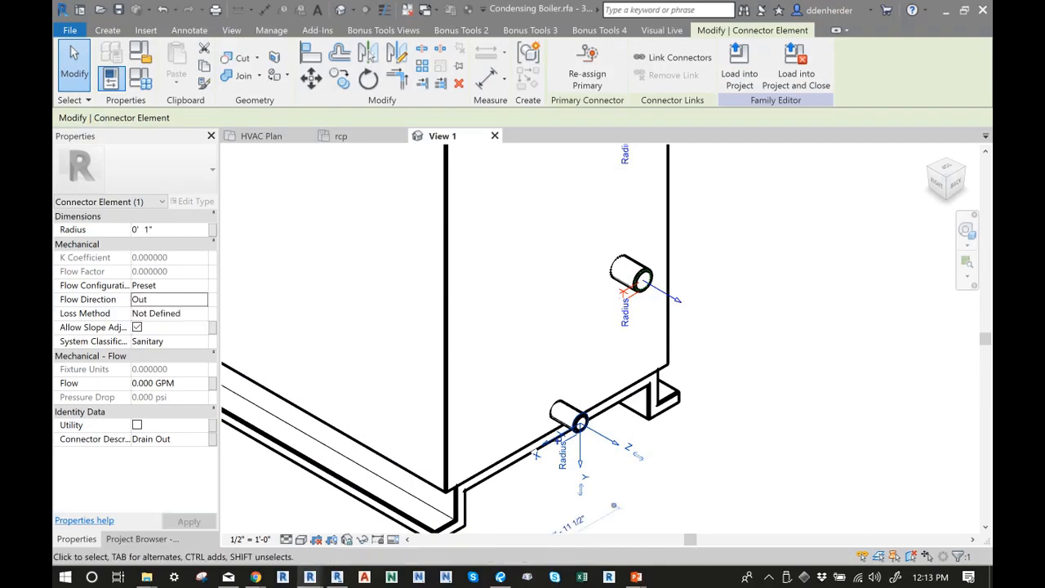
pyautogui.press('Escape')
# Examine the properties of the exhaust duct connector near the upper corner and the gas inlet connector on top of the boiler
pyautogui.scroll(-9, 672, 447)
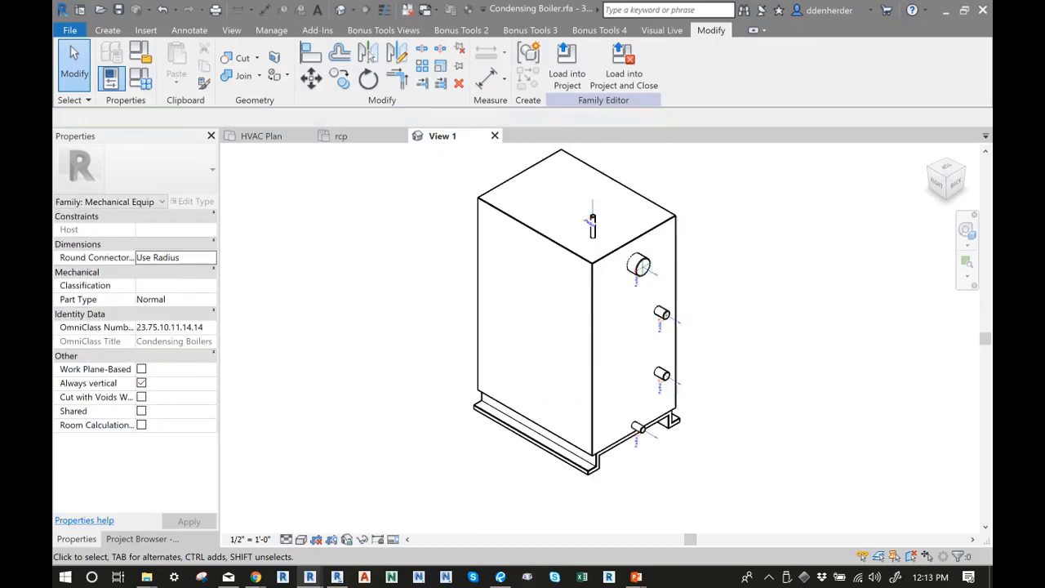
pyautogui.scroll(7, 680, 356)
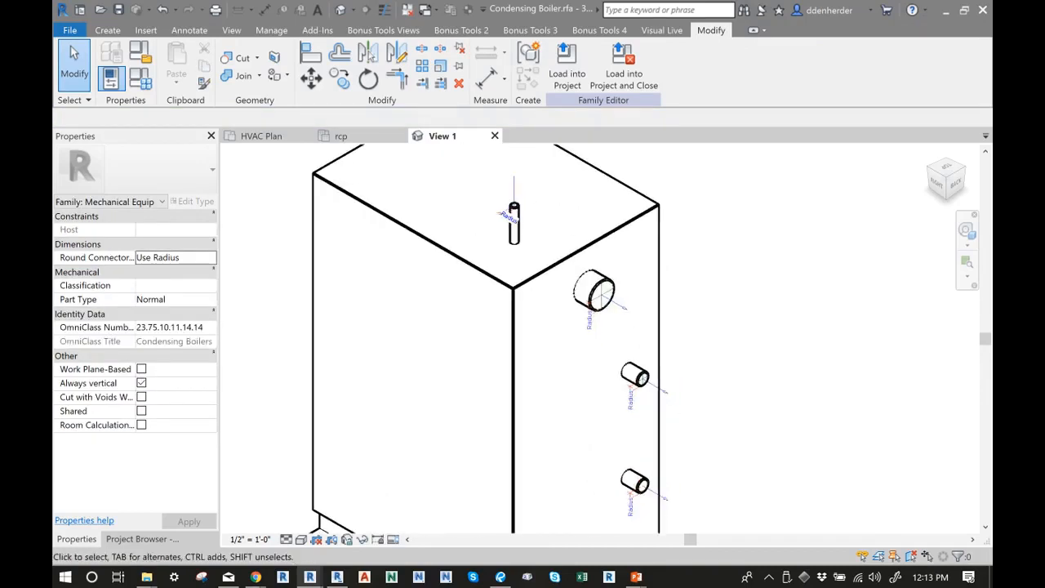
pyautogui.click(587, 308)
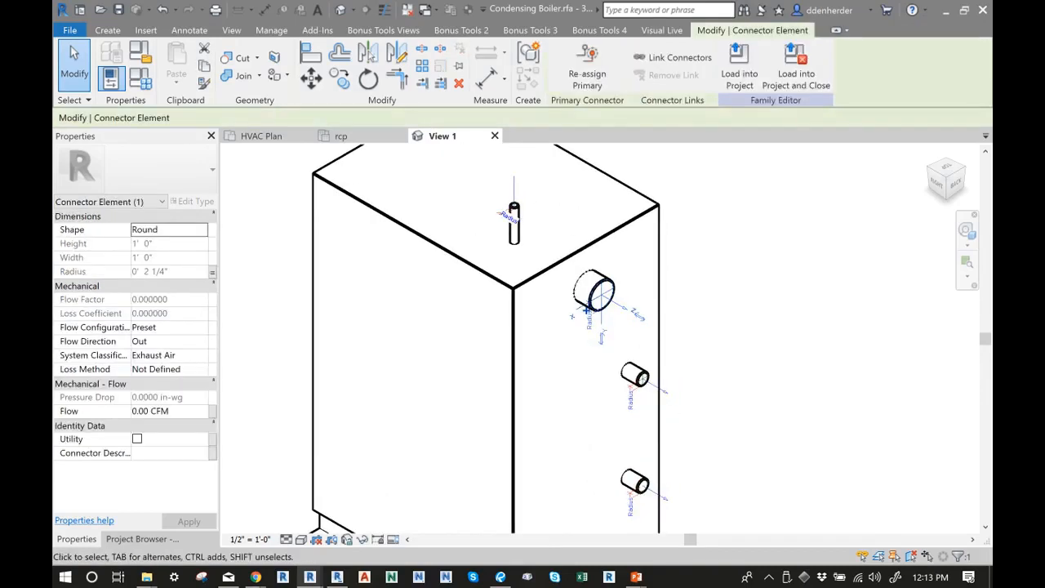
pyautogui.press('Escape')
pyautogui.scroll(-3, 697, 343)
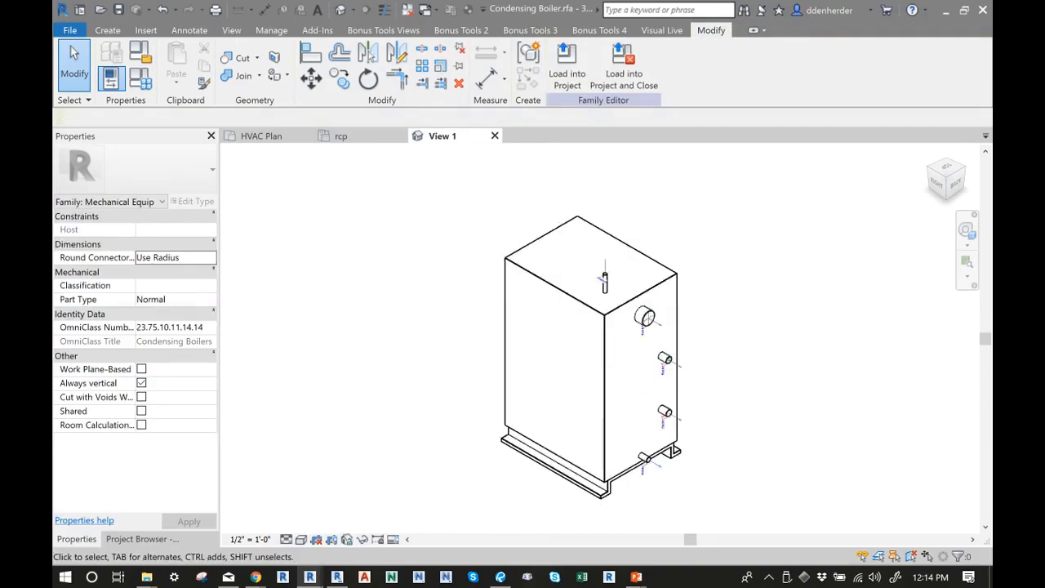
pyautogui.click(604, 280)
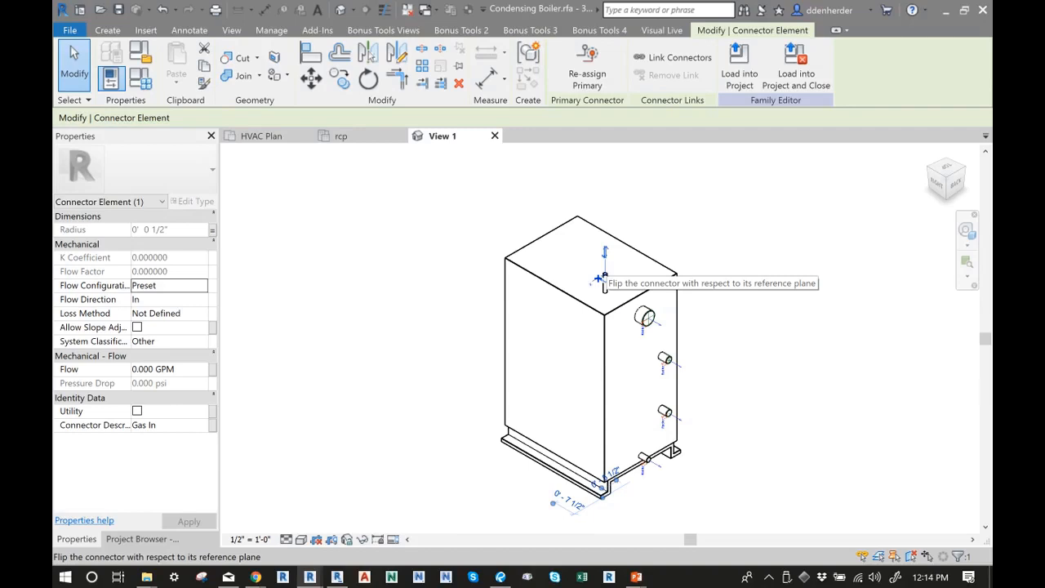
pyautogui.press('Escape')
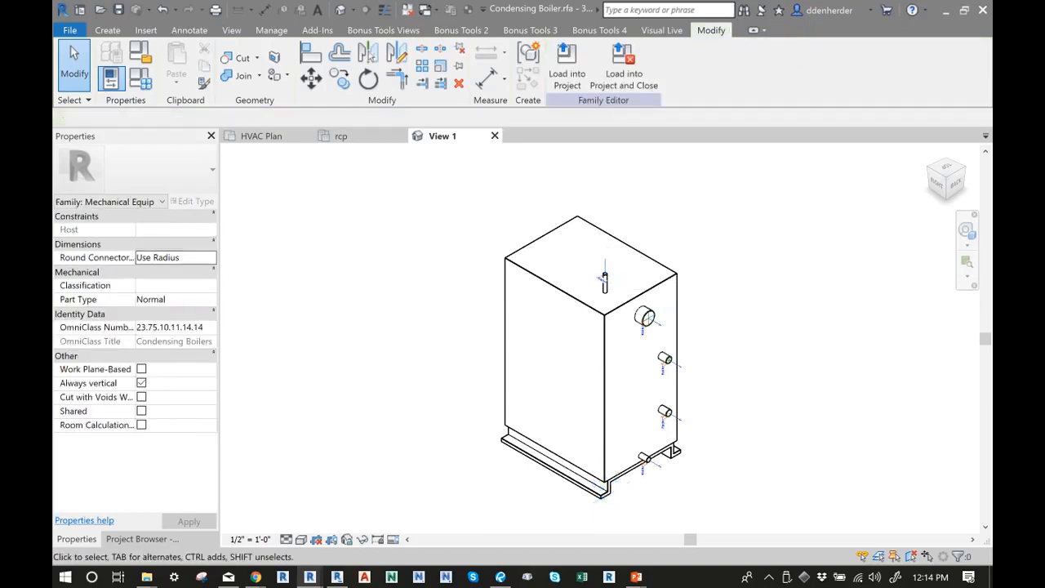
# Select the round exhaust stub extrusion on the boiler and open the Ref. Level floor plan
pyautogui.scroll(5, 676, 298)
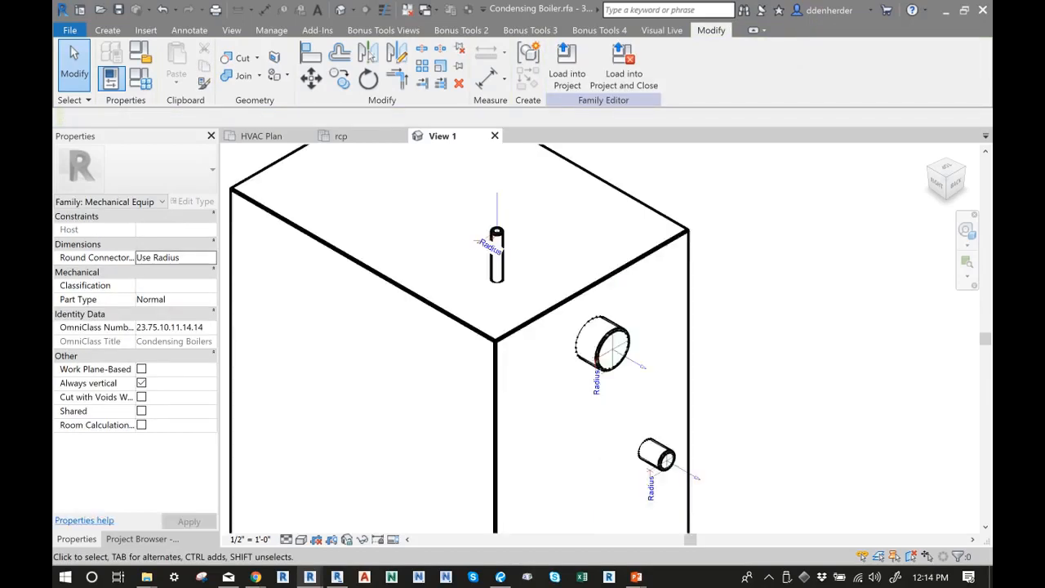
pyautogui.click(587, 333)
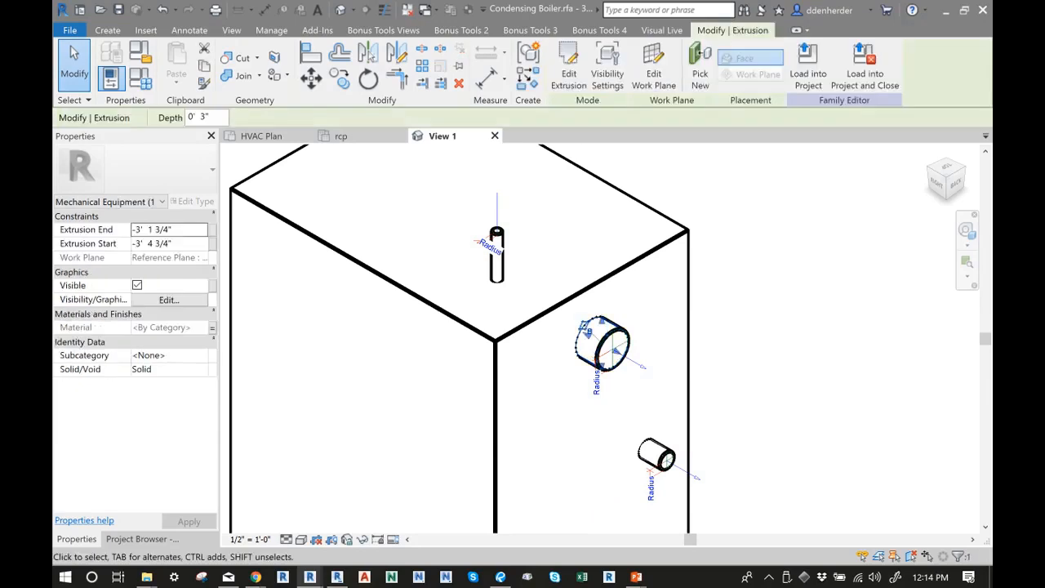
pyautogui.press('Escape')
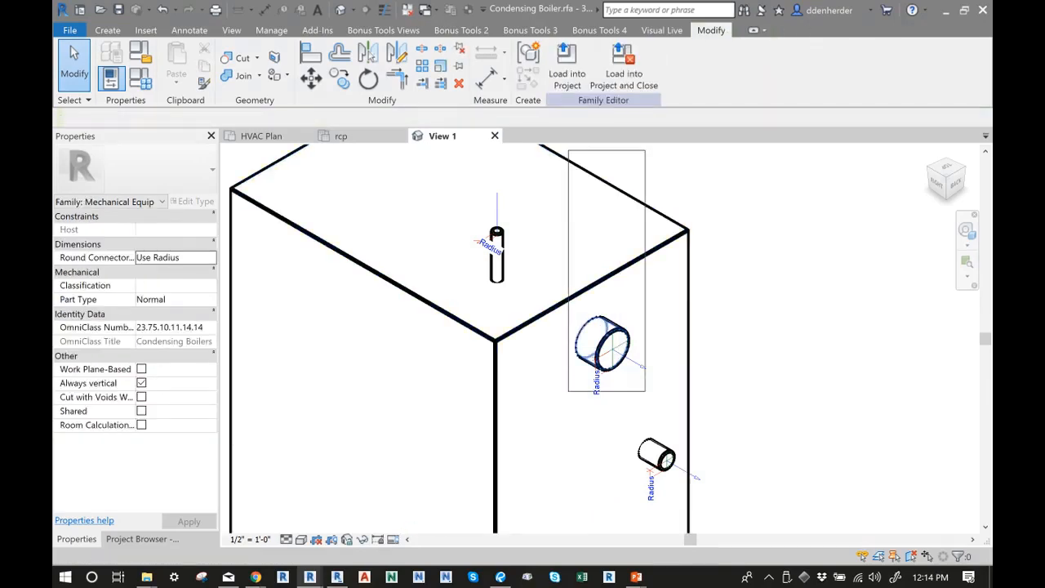
pyautogui.click(587, 333)
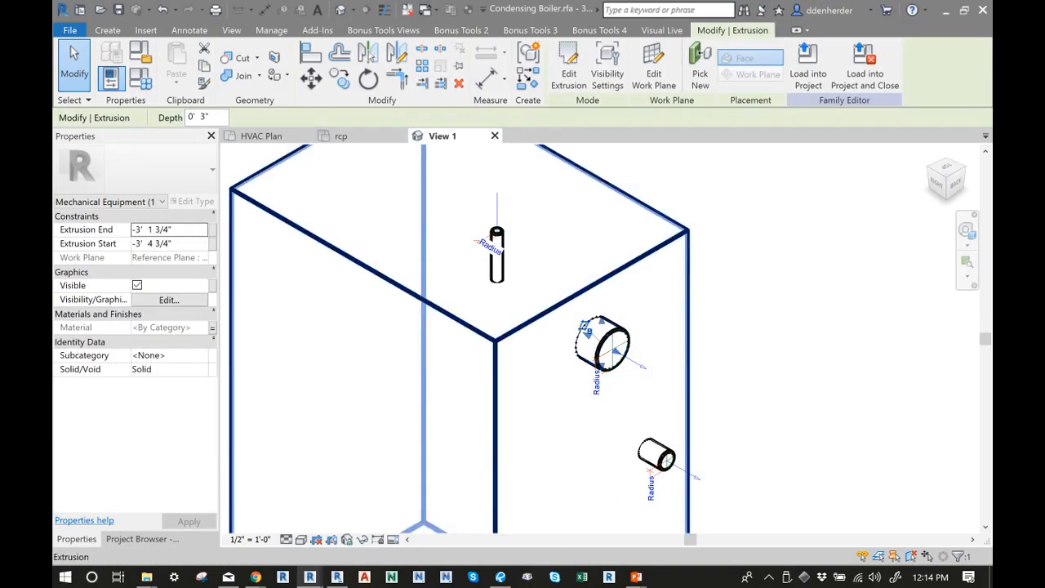
pyautogui.click(142, 539)
pyautogui.click(60, 150)
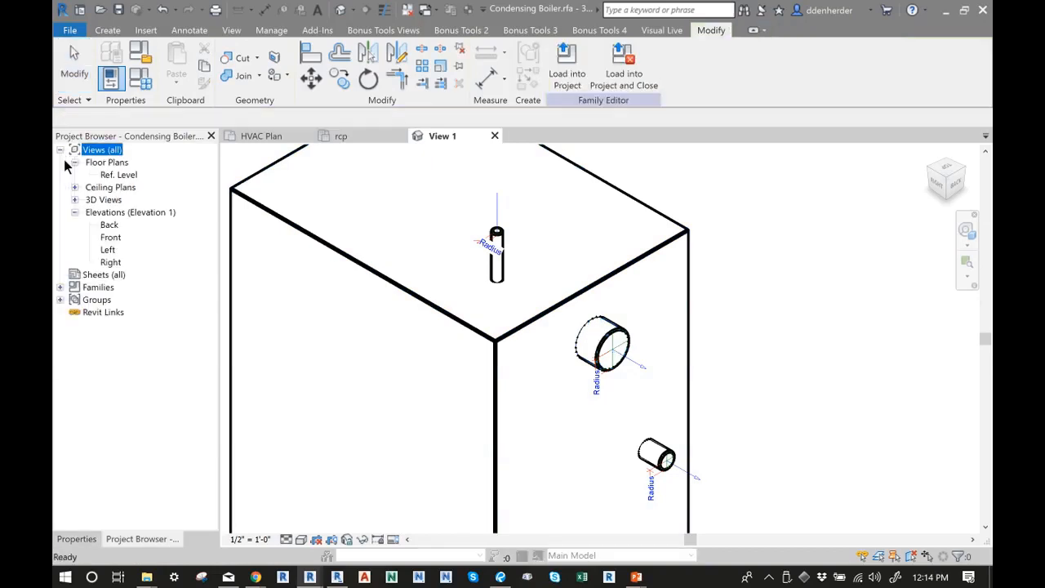
pyautogui.doubleClick(115, 174)
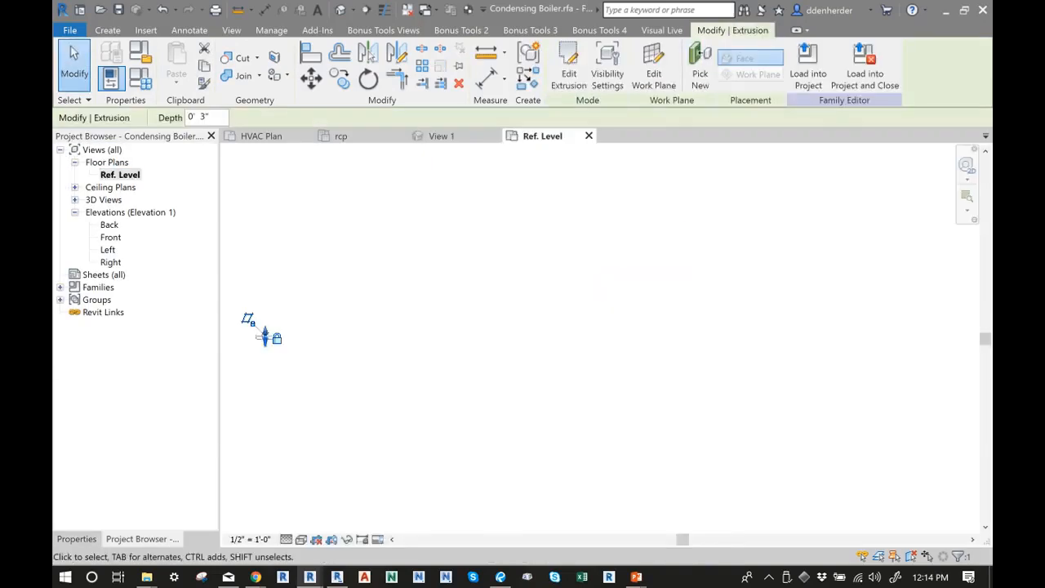
# Copy the exhaust and drain stub extrusions, excluding their symbolic lines, sideways along the boiler's connection face beside the originals
pyautogui.scroll(8, 490, 351)
pyautogui.scroll(3, 543, 387)
pyautogui.moveTo(543, 388); pyautogui.dragTo(581, 372, button='middle')
pyautogui.press('Escape')
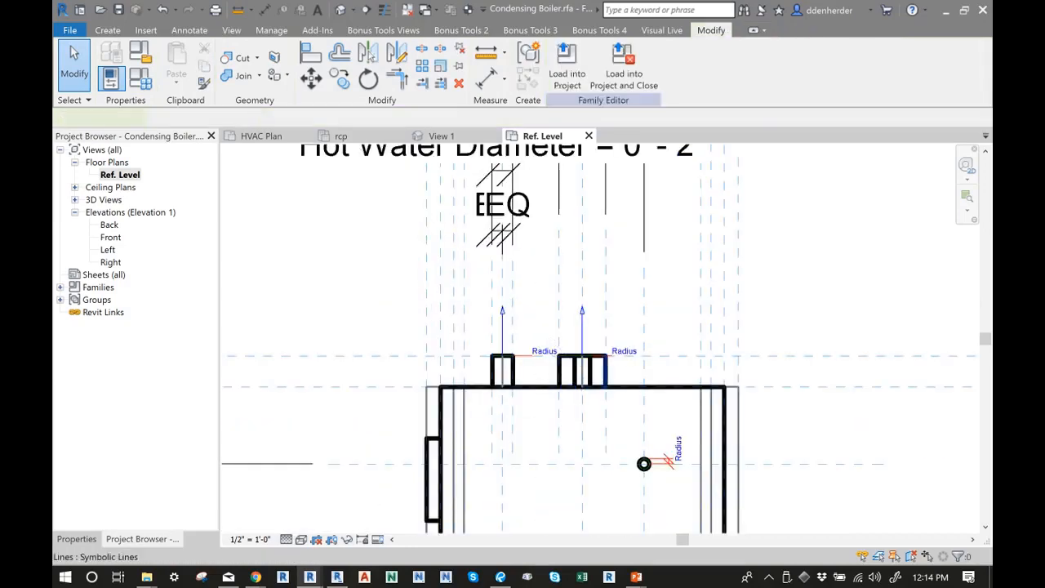
pyautogui.click(605, 372)
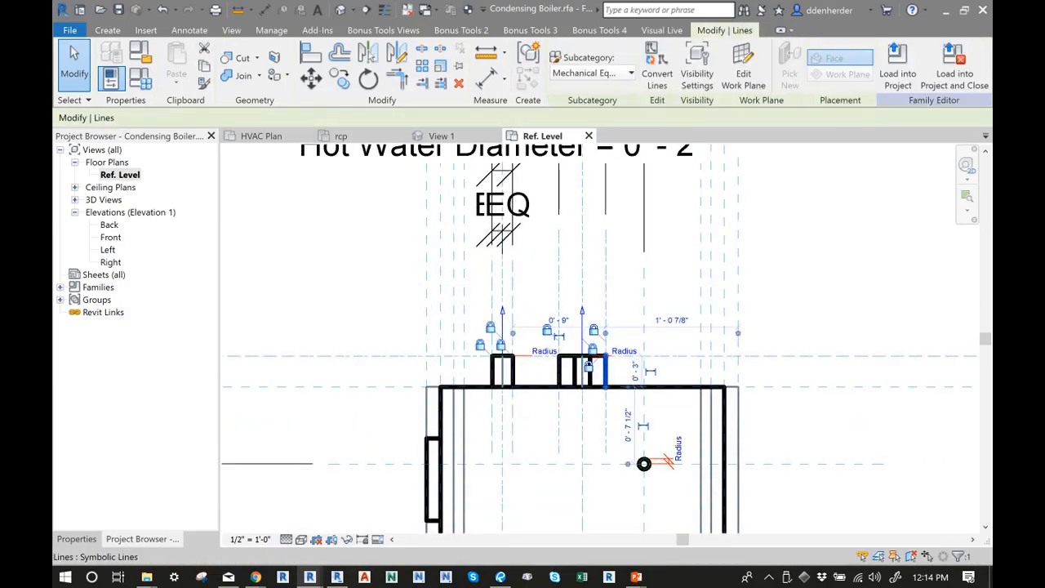
pyautogui.press('Escape')
pyautogui.moveTo(534, 292); pyautogui.dragTo(621, 399)
pyautogui.click(721, 66)
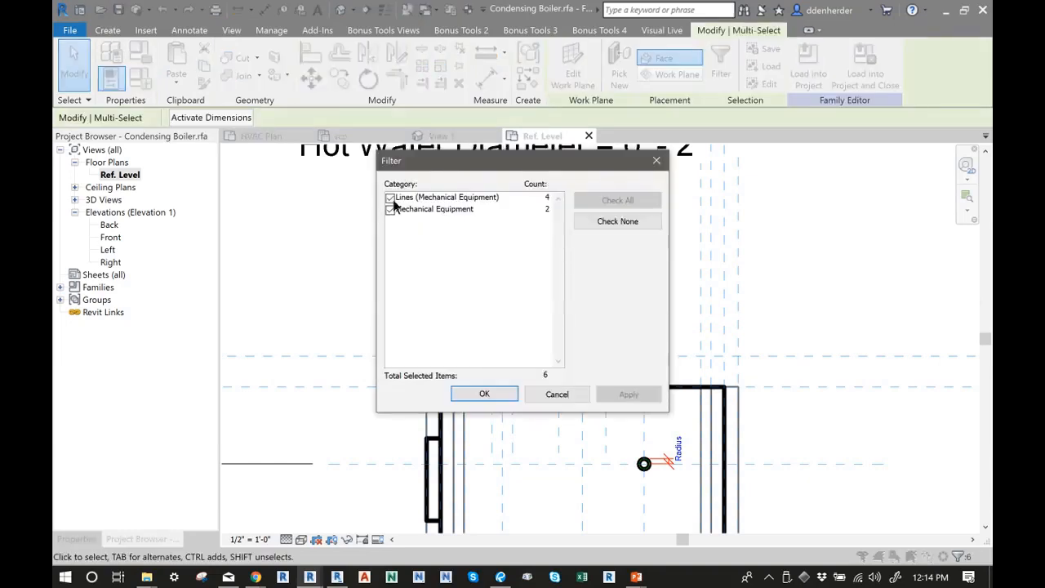
pyautogui.click(390, 198)
pyautogui.press('Return')
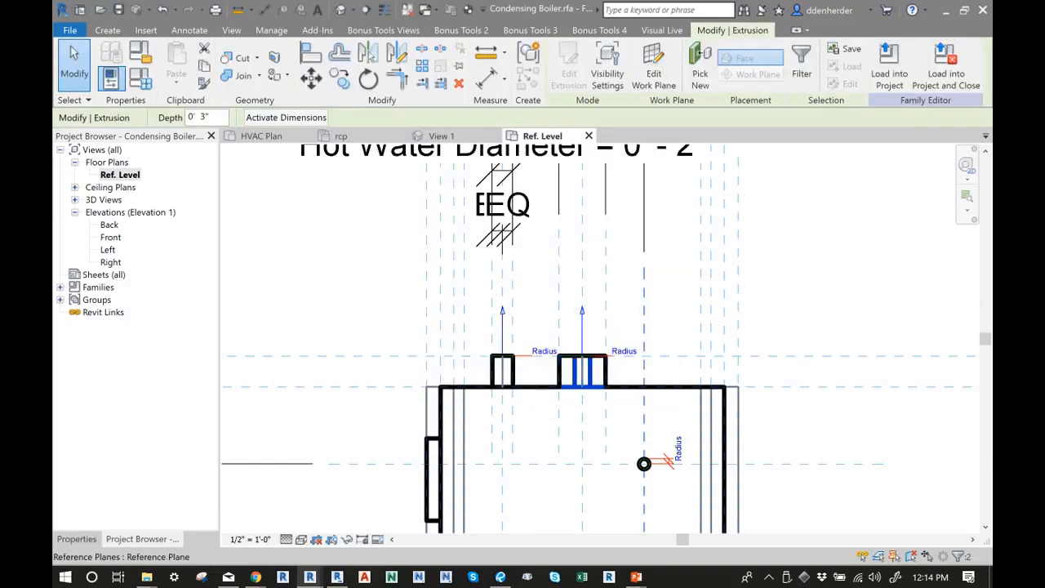
pyautogui.press('m')
pyautogui.press('v')
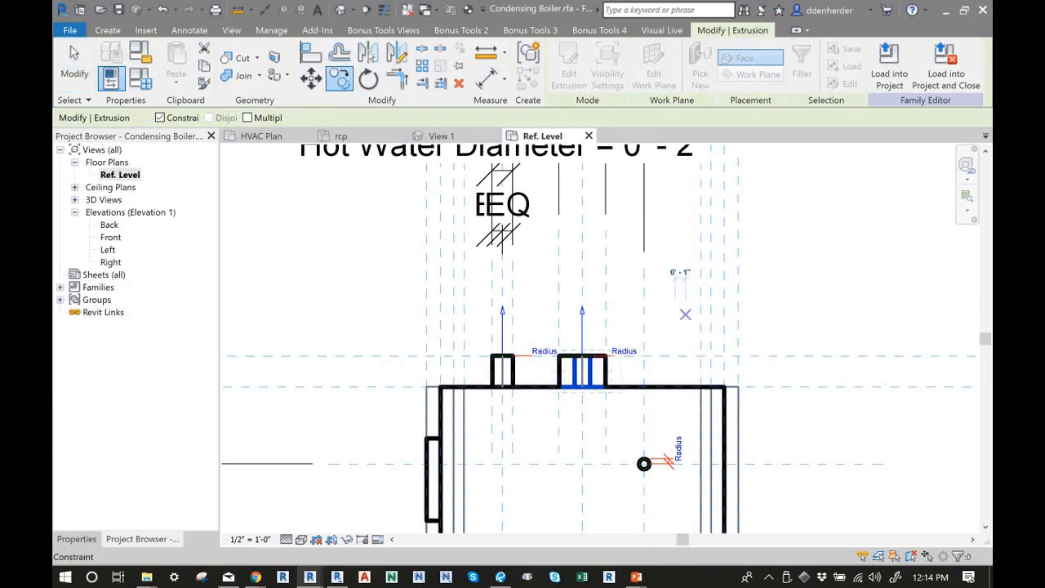
pyautogui.click(758, 314)
pyautogui.press('Escape')
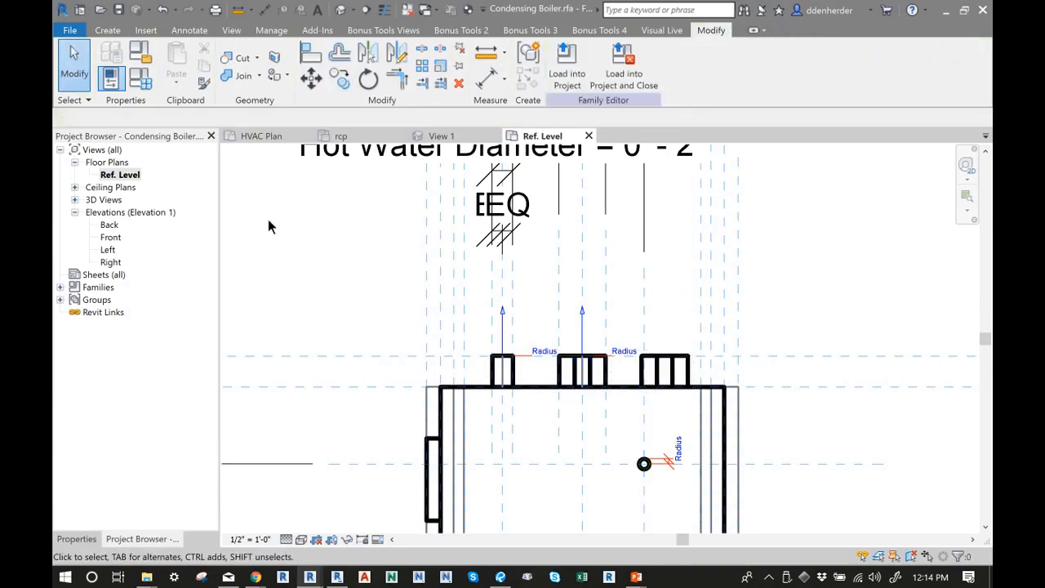
# Return to the 3D view View 1 and look over the copied stub and the available connector tools
pyautogui.click(442, 135)
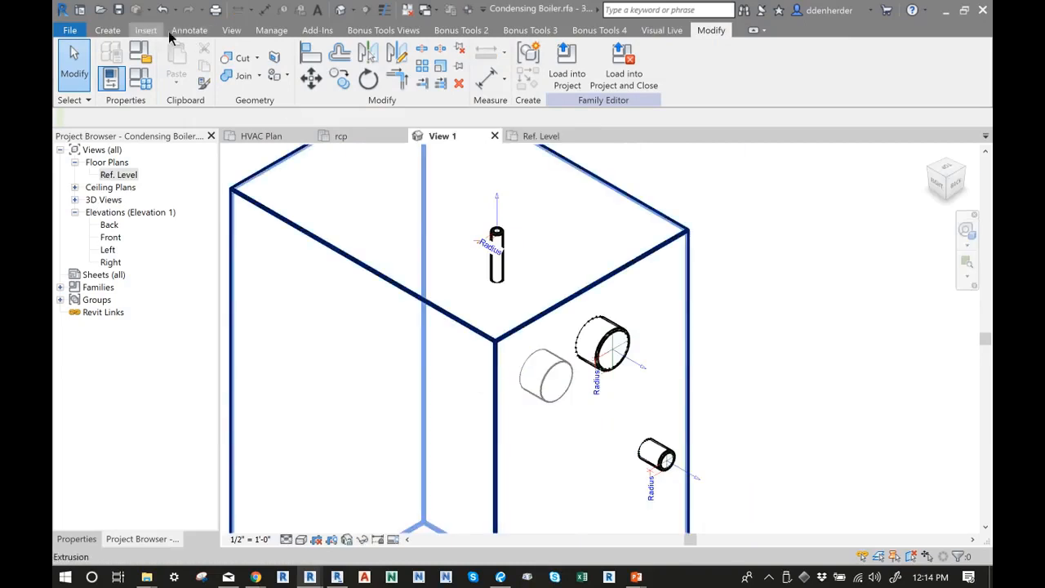
pyautogui.press('Escape')
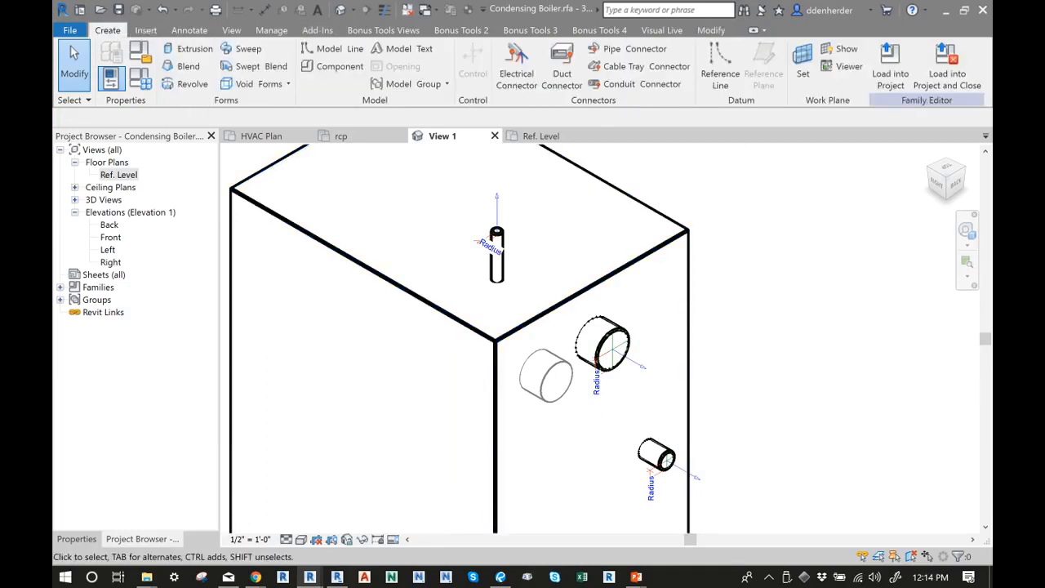
pyautogui.moveTo(387, 152); pyautogui.dragTo(382, 157, button='middle')
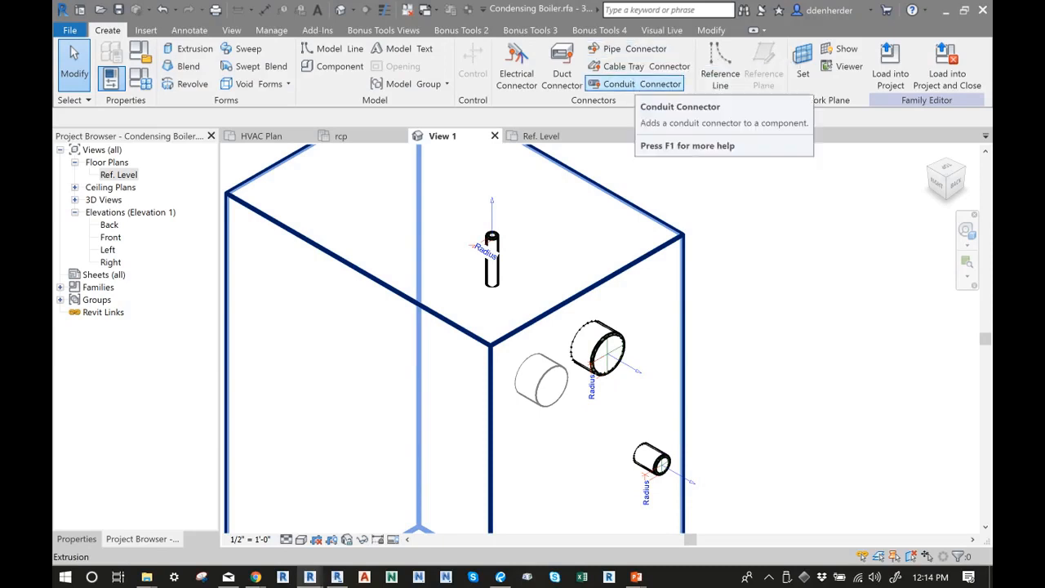
# Place a duct connector with system type Other Air on the end face of the copied round stub
pyautogui.scroll(-2, 543, 380)
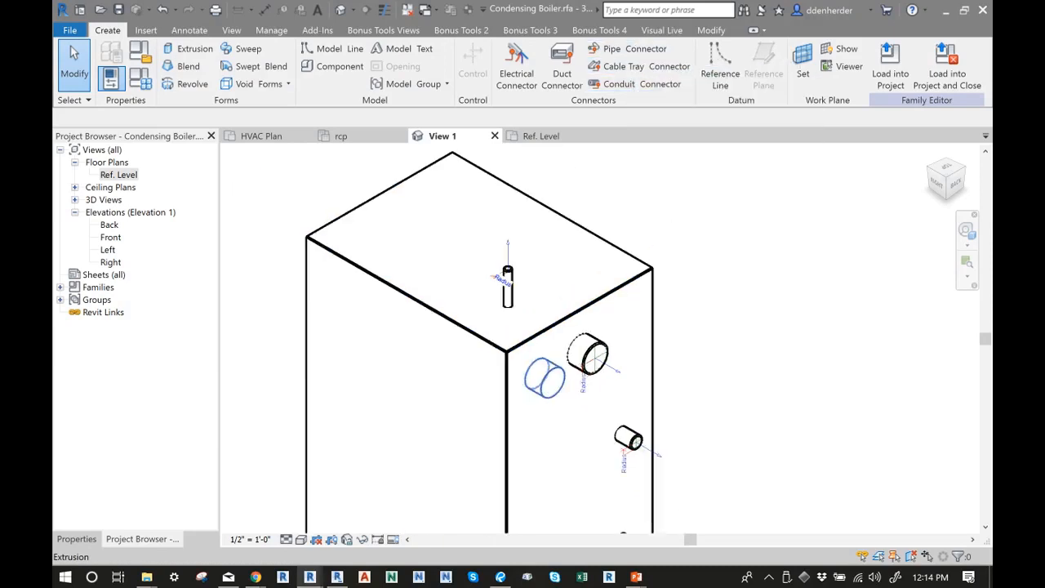
pyautogui.scroll(2, 563, 380)
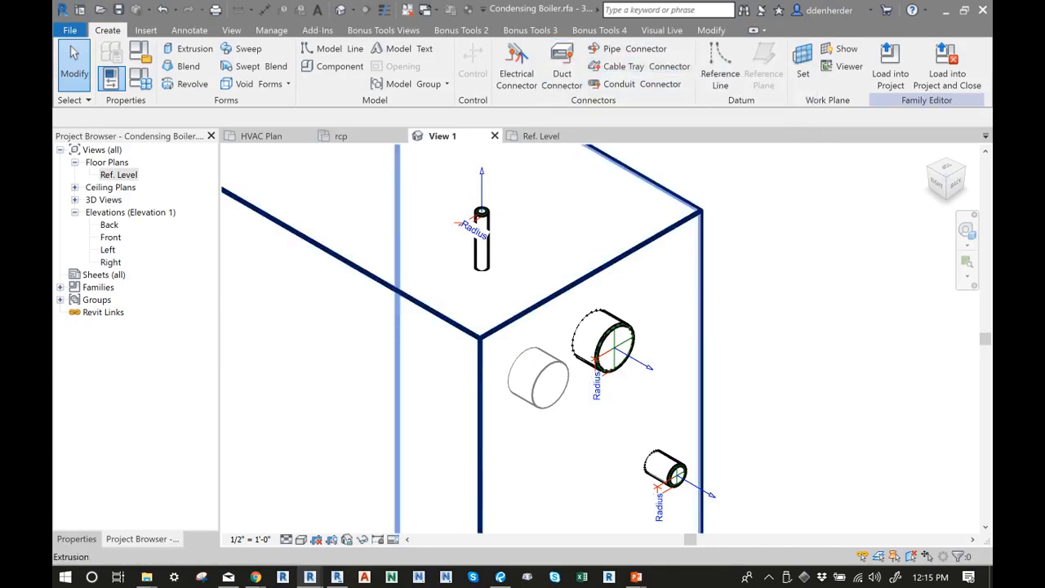
pyautogui.scroll(-2, 646, 283)
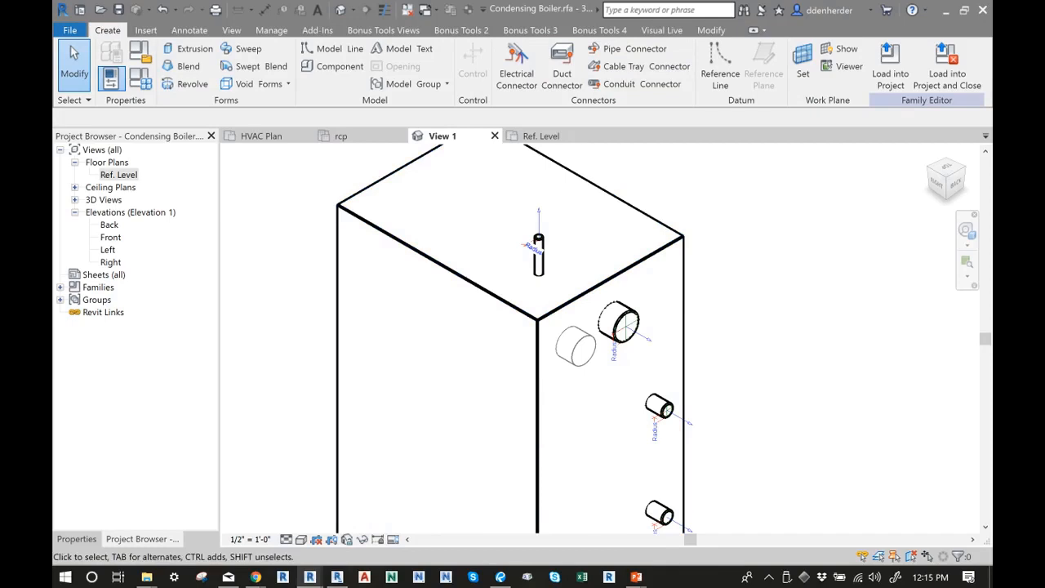
pyautogui.click(562, 72)
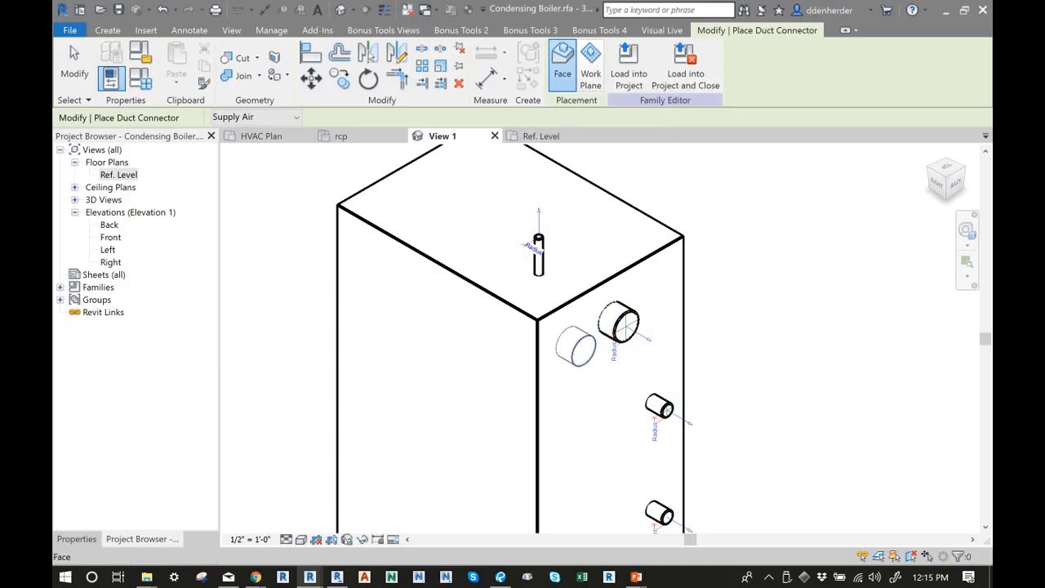
pyautogui.click(294, 118)
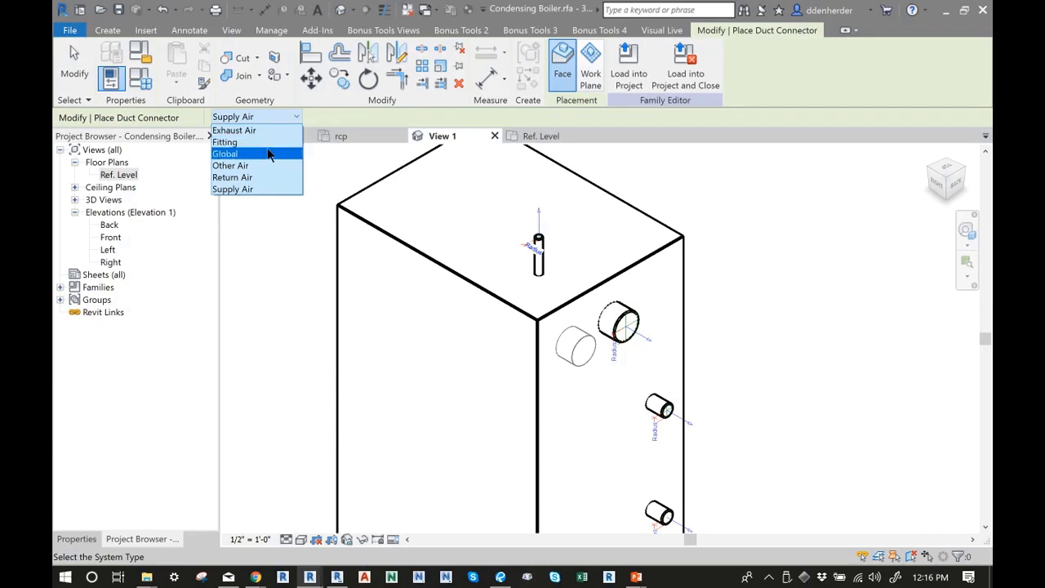
pyautogui.click(268, 165)
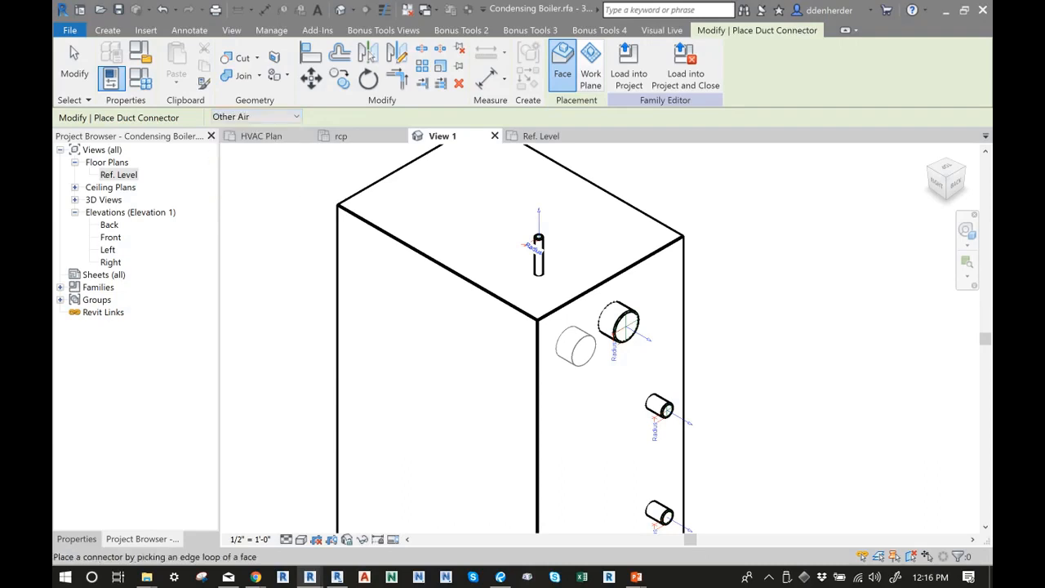
pyautogui.click(578, 350)
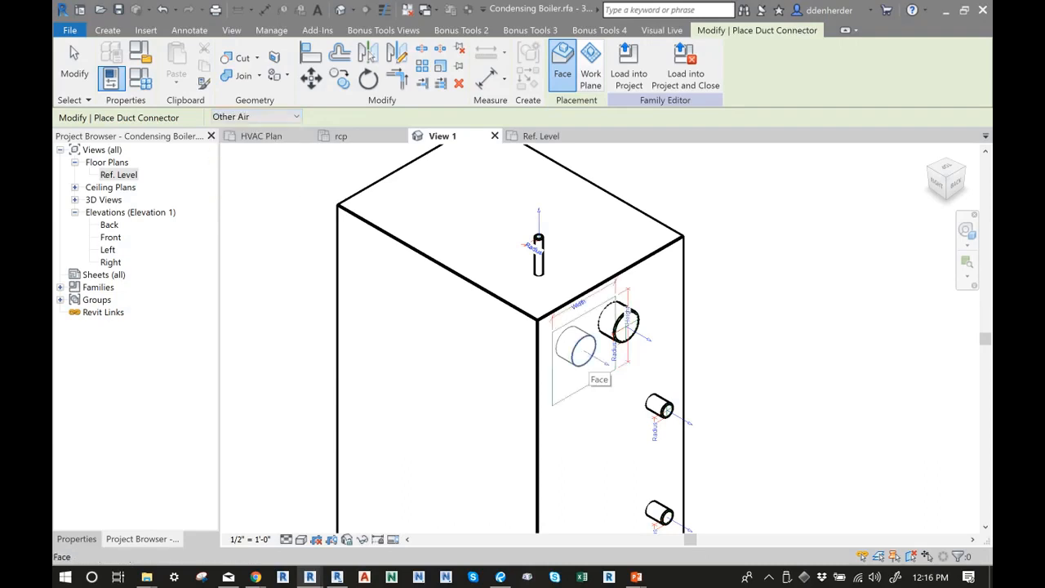
# Make the new duct connector round, with flow direction In and system classification Other Air
pyautogui.click(619, 324)
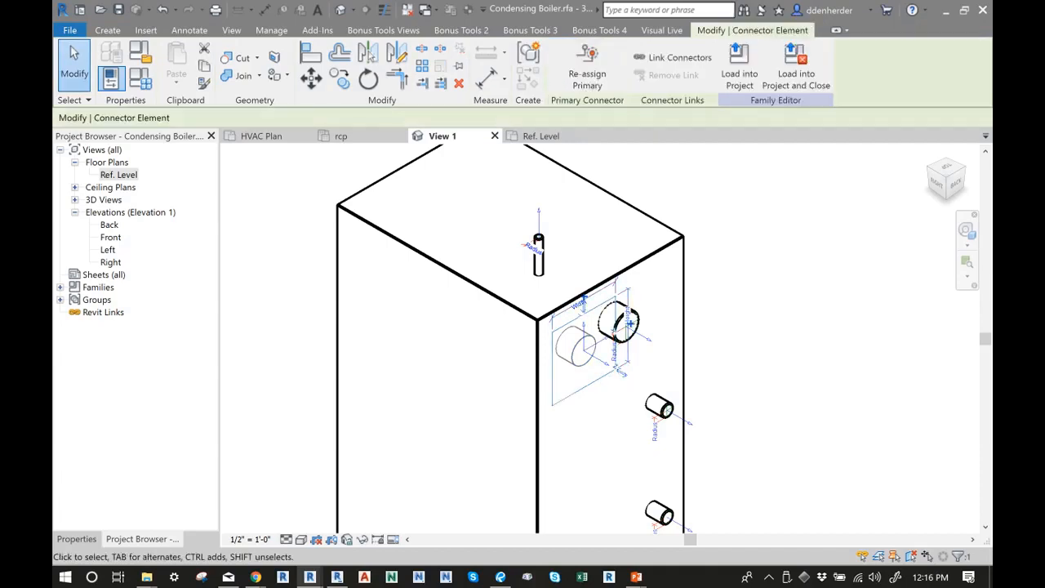
pyautogui.click(76, 539)
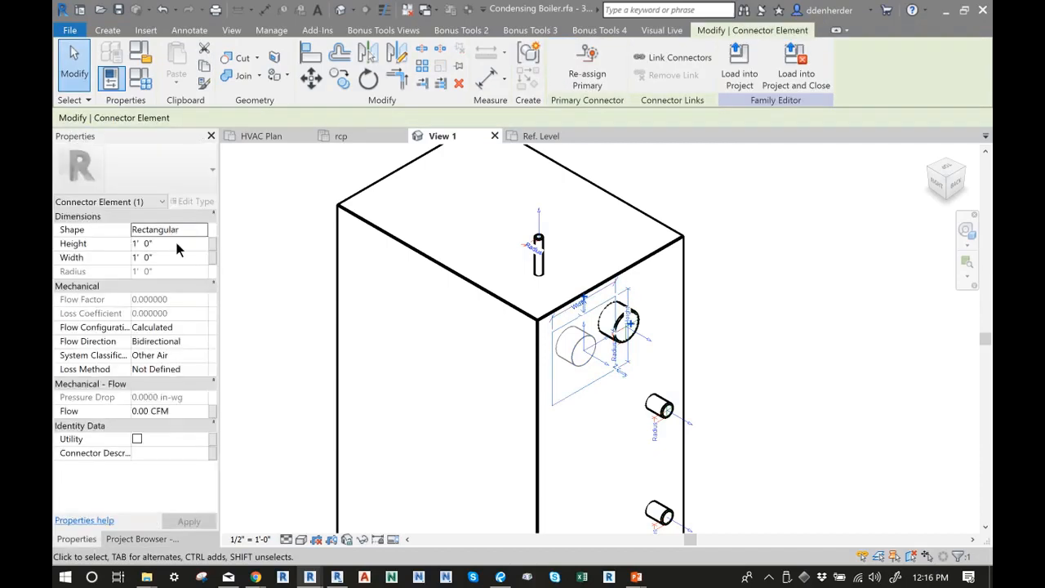
pyautogui.click(180, 229)
pyautogui.click(202, 229)
pyautogui.click(151, 256)
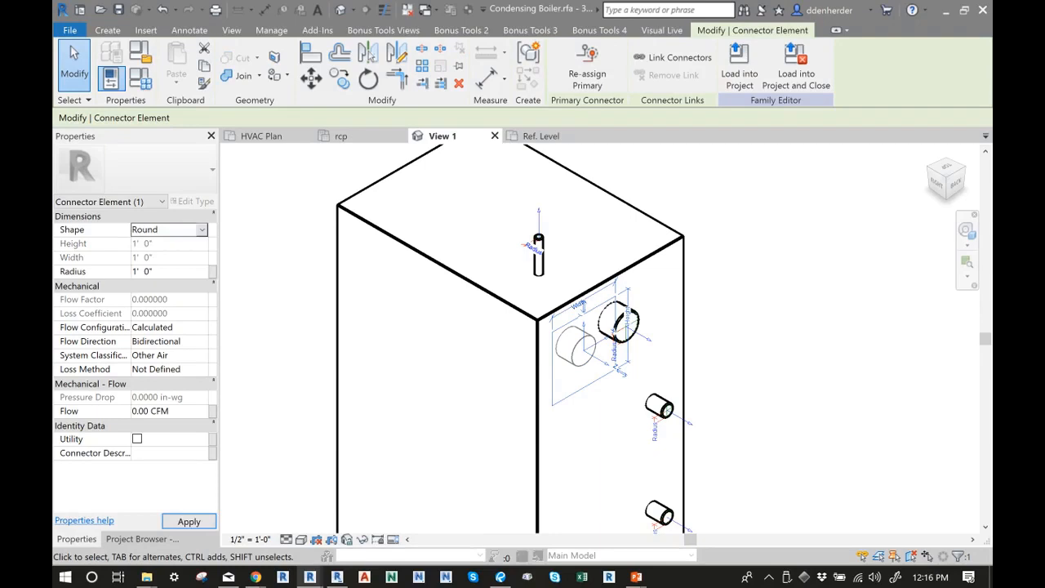
pyautogui.click(180, 341)
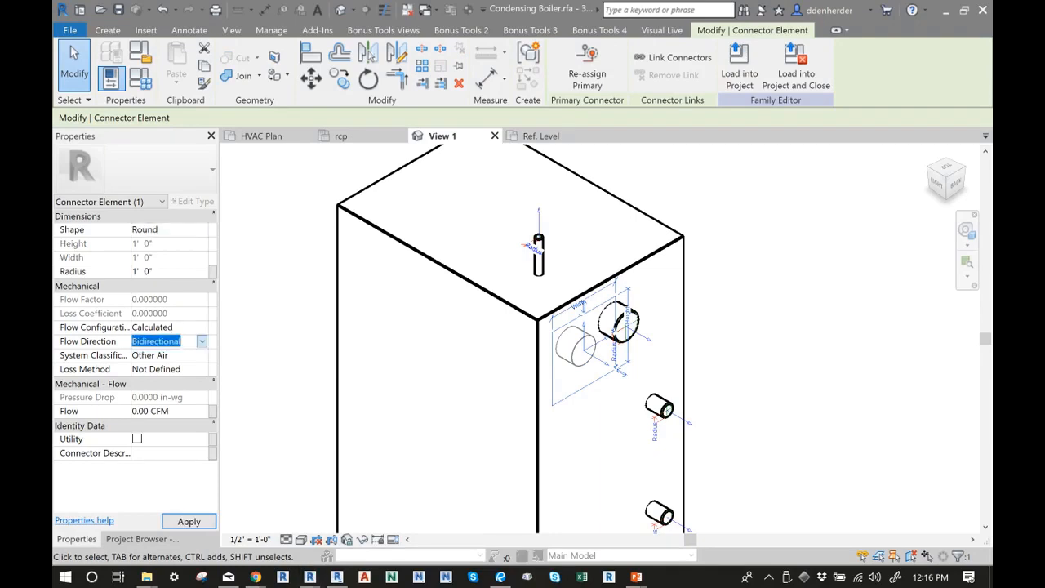
pyautogui.click(202, 342)
pyautogui.click(147, 356)
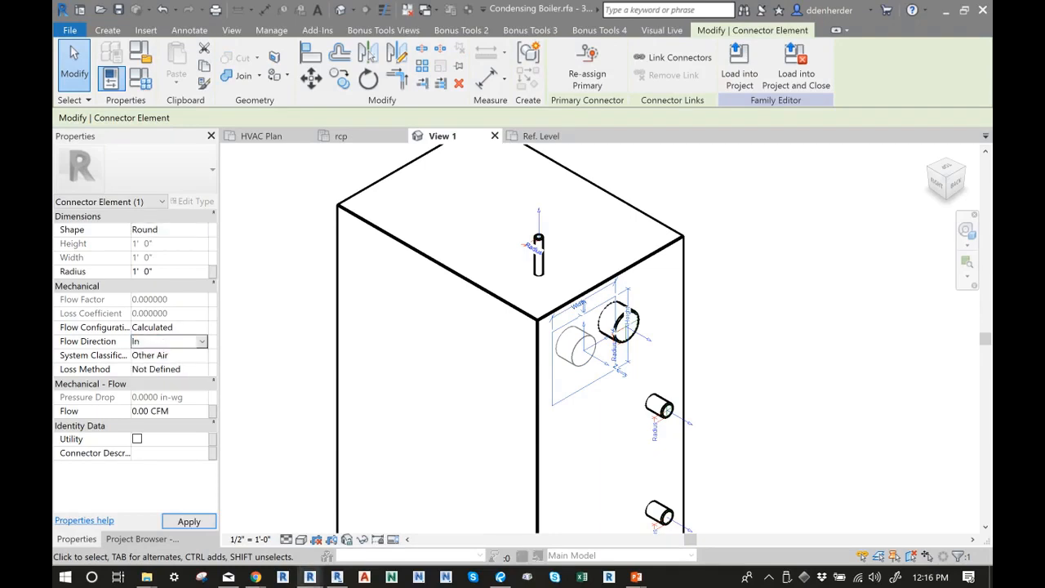
pyautogui.click(180, 355)
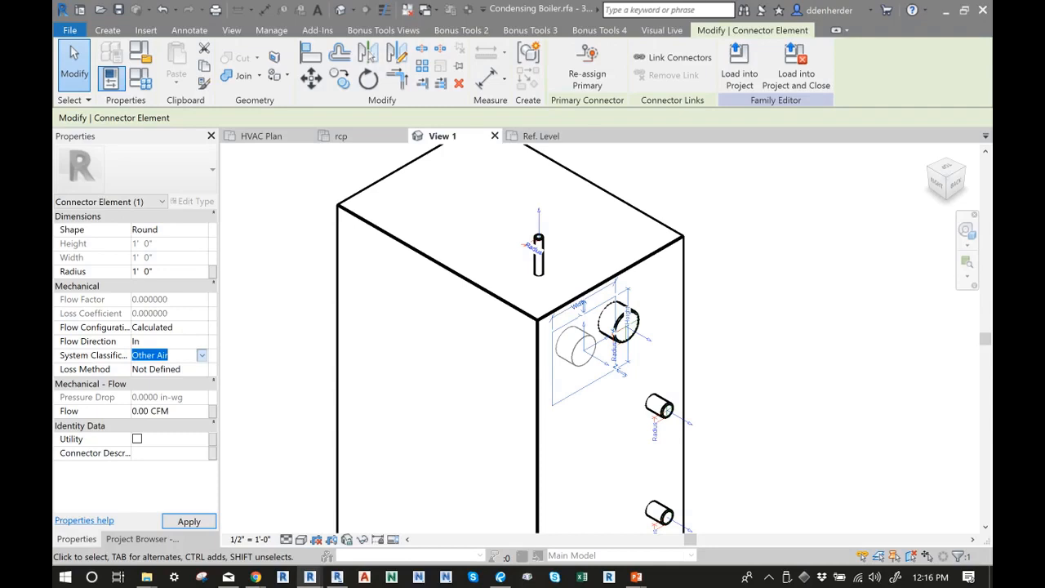
pyautogui.click(202, 355)
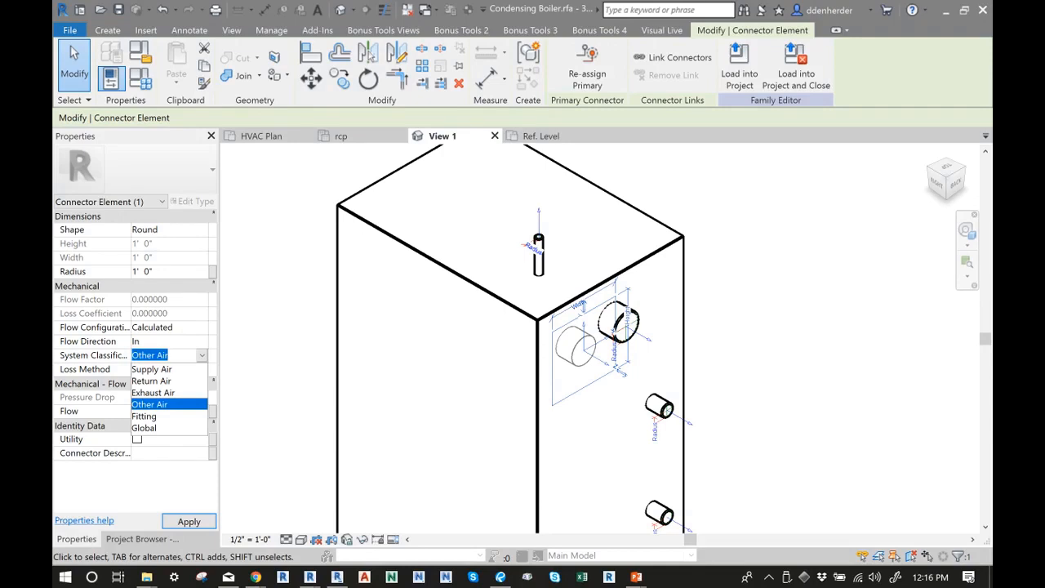
pyautogui.click(149, 405)
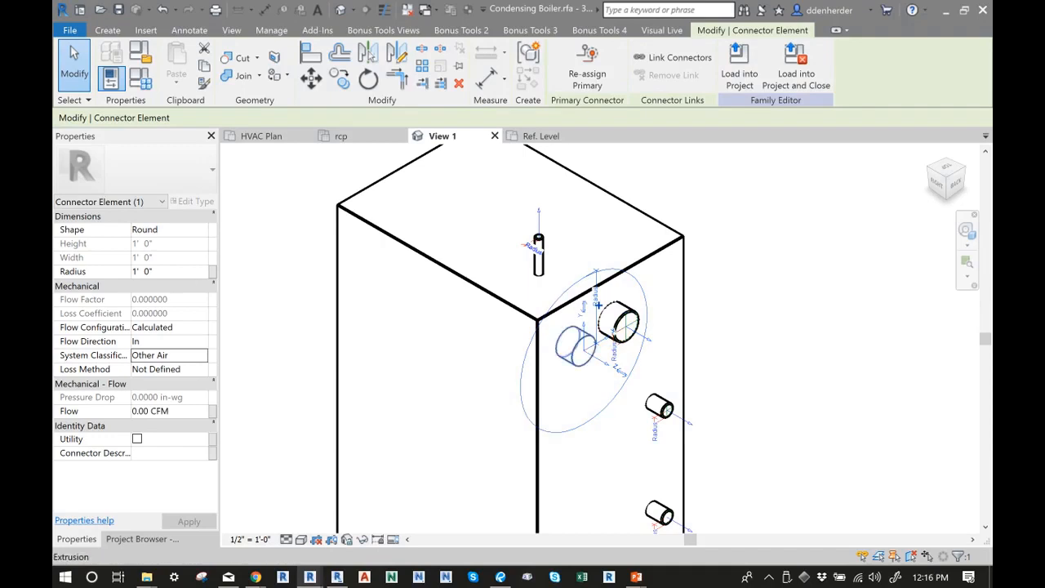
# Check how the radius of the original exhaust connector is associated with a family parameter
pyautogui.press('Escape')
pyautogui.click(619, 343)
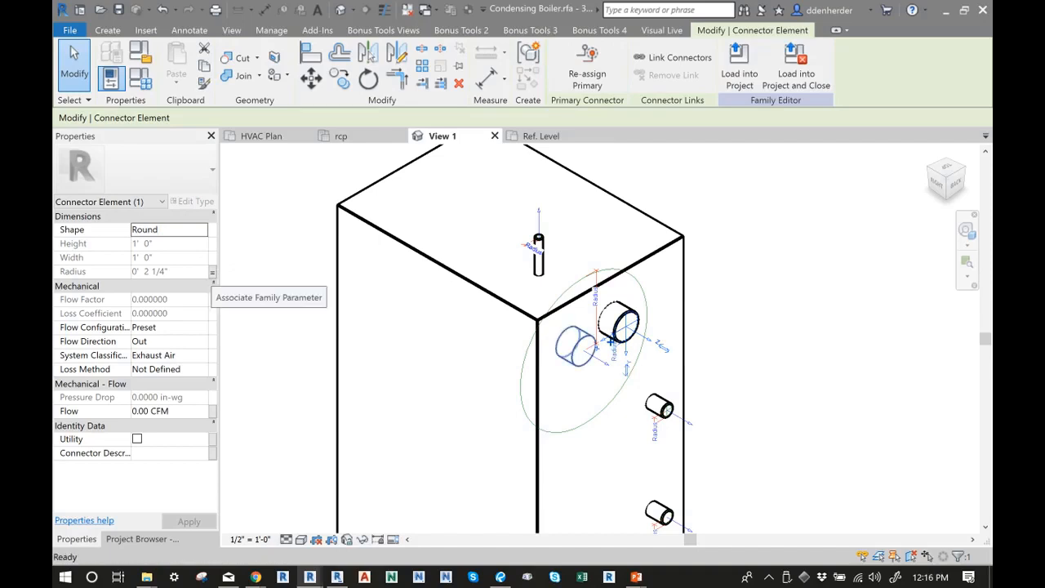
pyautogui.press('Escape')
# Associate the radius of the new Other Air connector with the Vent Radius family parameter
pyautogui.click(597, 304)
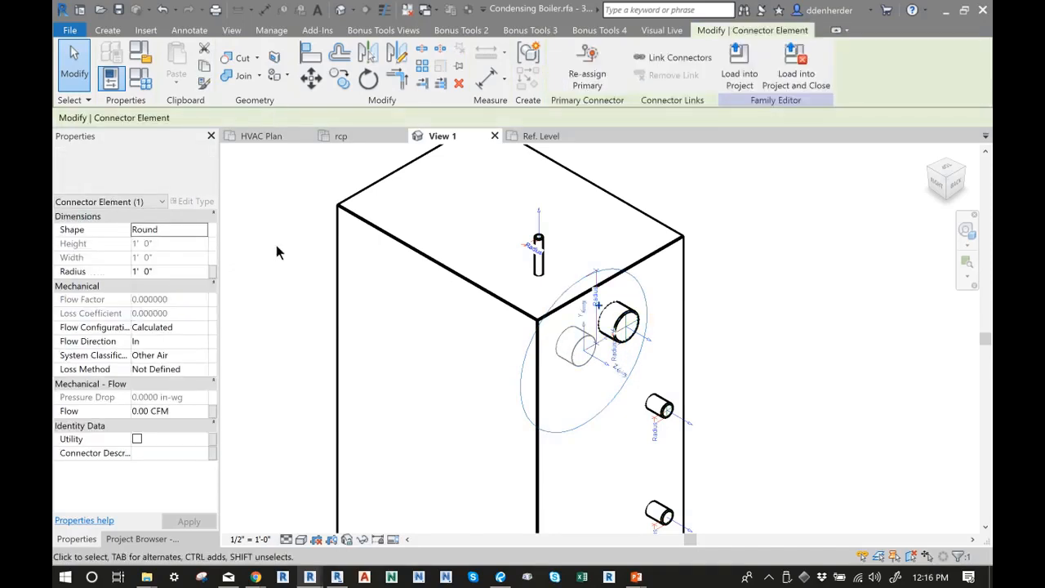
pyautogui.click(177, 270)
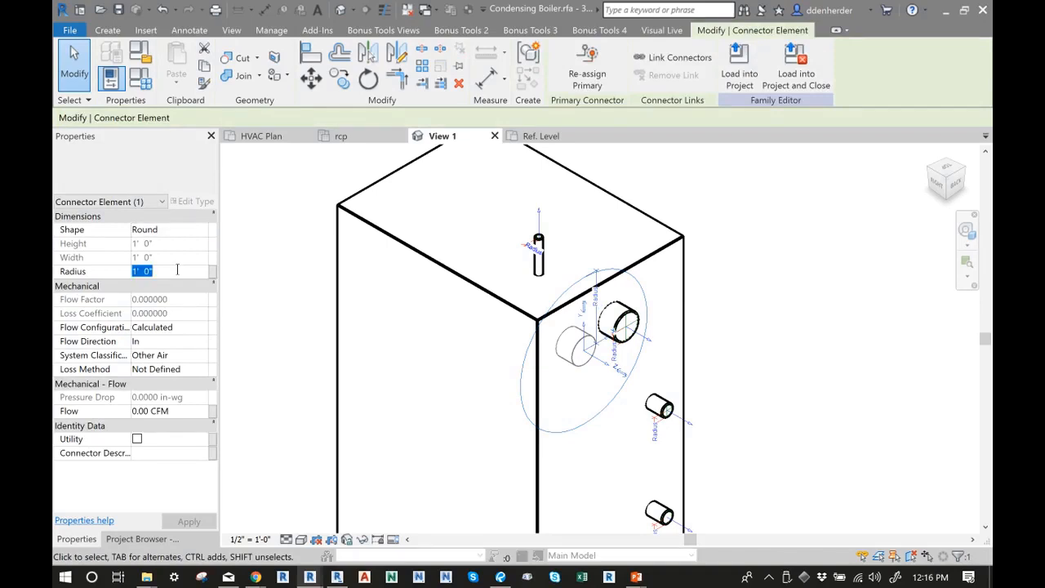
pyautogui.click(214, 271)
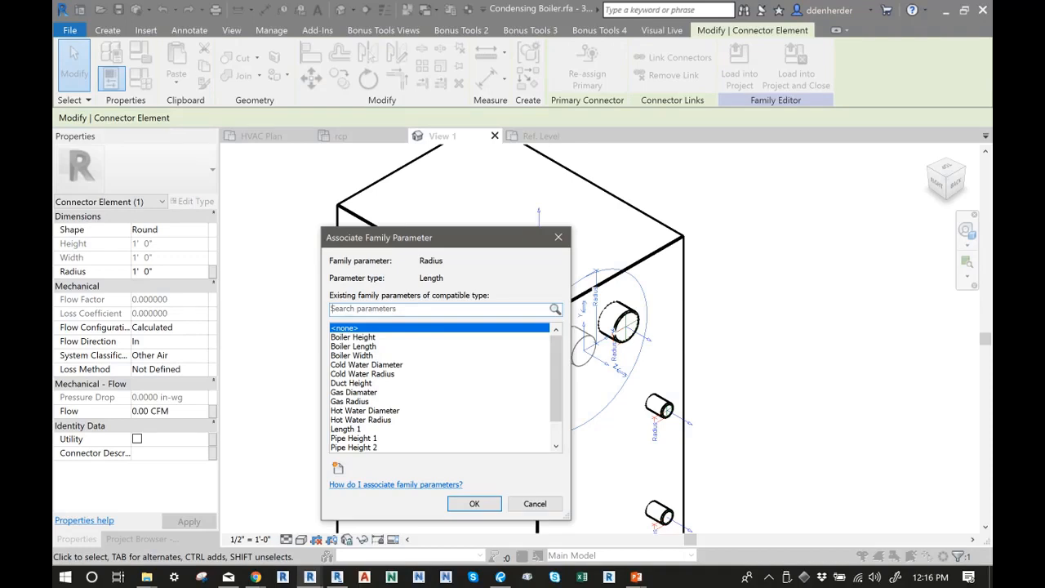
pyautogui.scroll(-1, 441, 387)
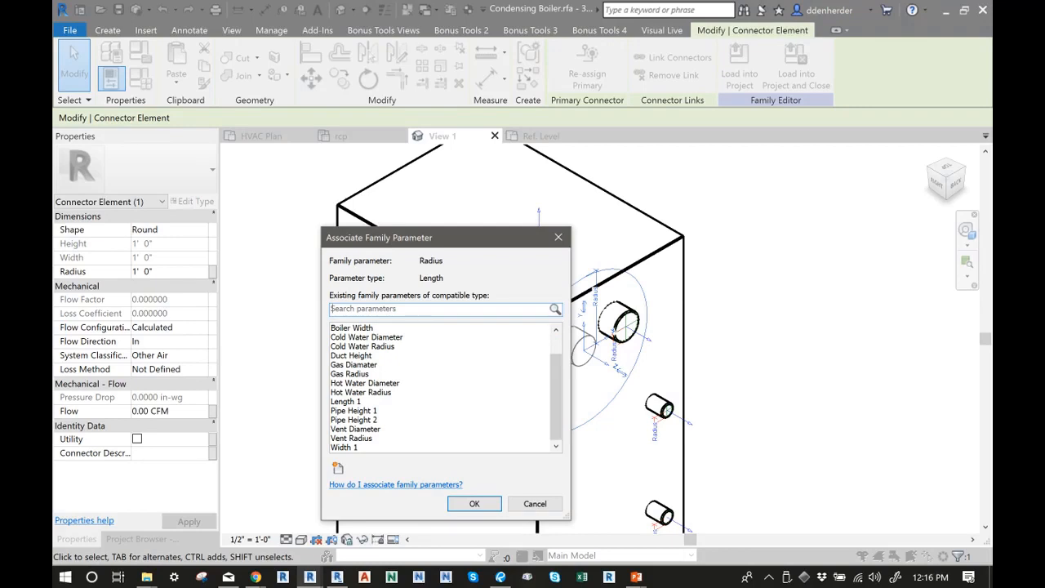
pyautogui.click(351, 437)
pyautogui.click(475, 504)
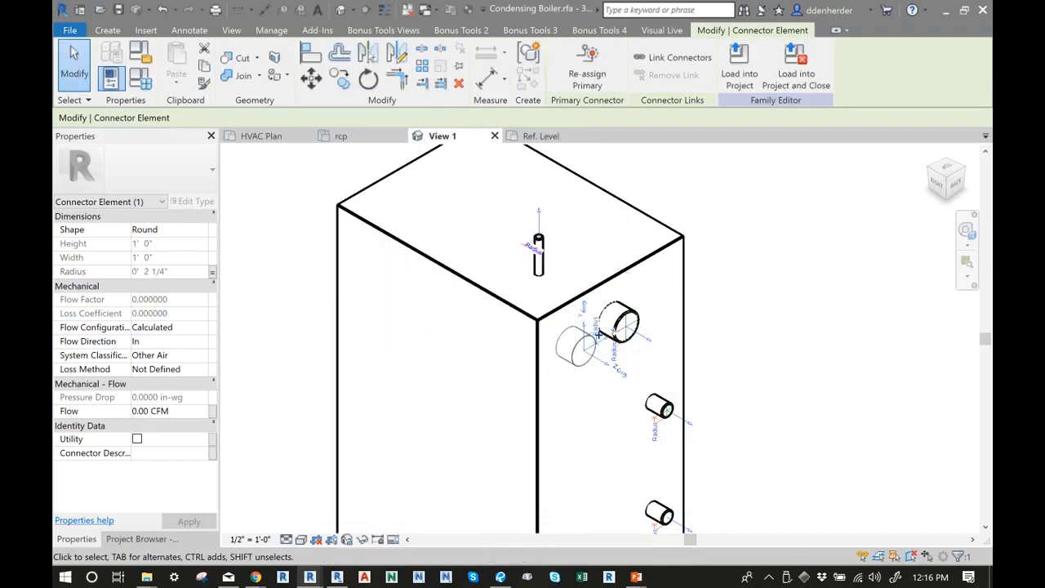
pyautogui.press('Escape')
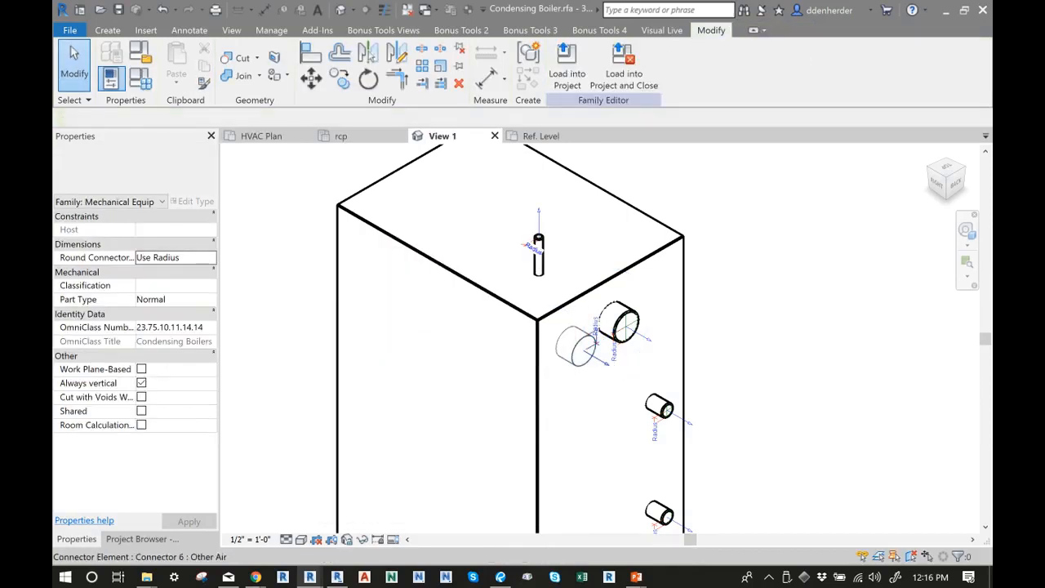
# Review the new Other Air connector and its properties on the boiler
pyautogui.scroll(-3, 580, 380)
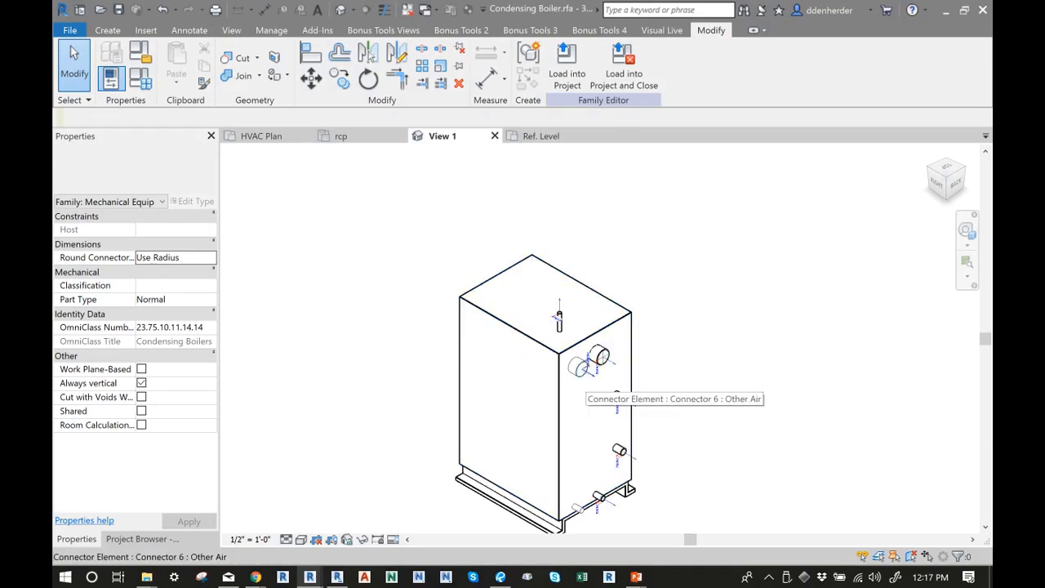
pyautogui.scroll(2, 589, 380)
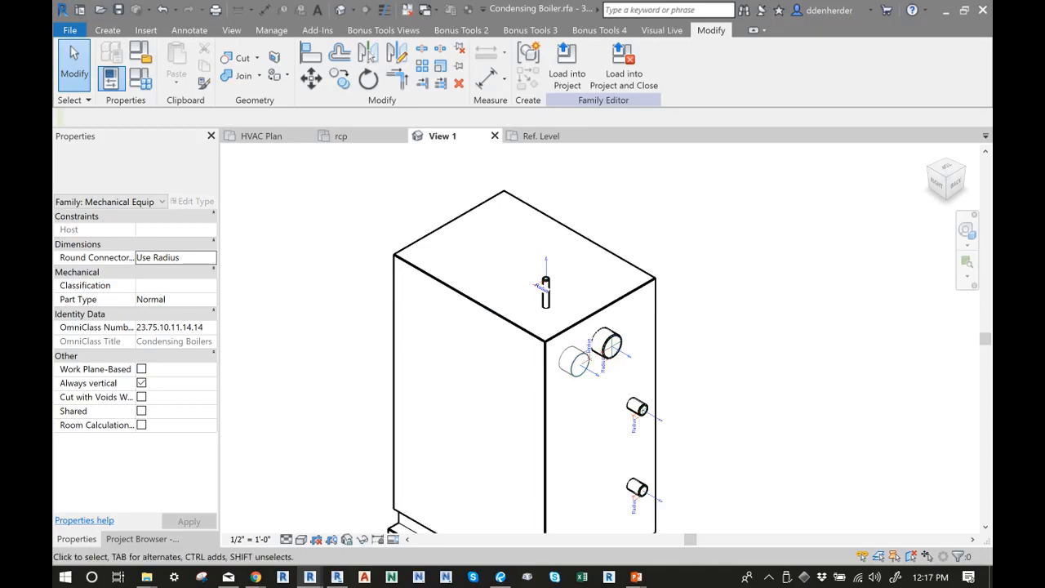
pyautogui.click(586, 361)
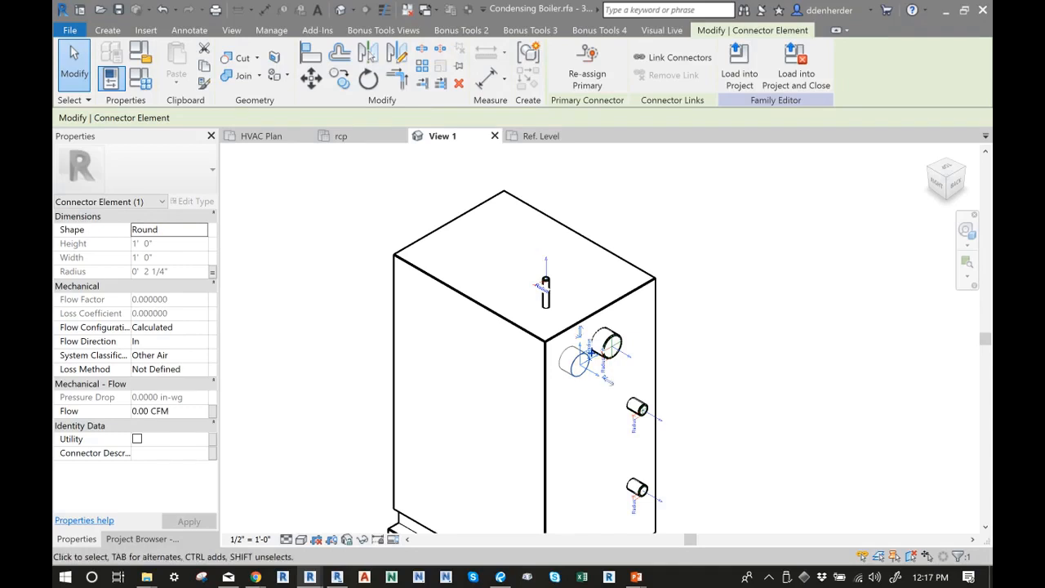
pyautogui.press('Escape')
pyautogui.scroll(-1, 679, 232)
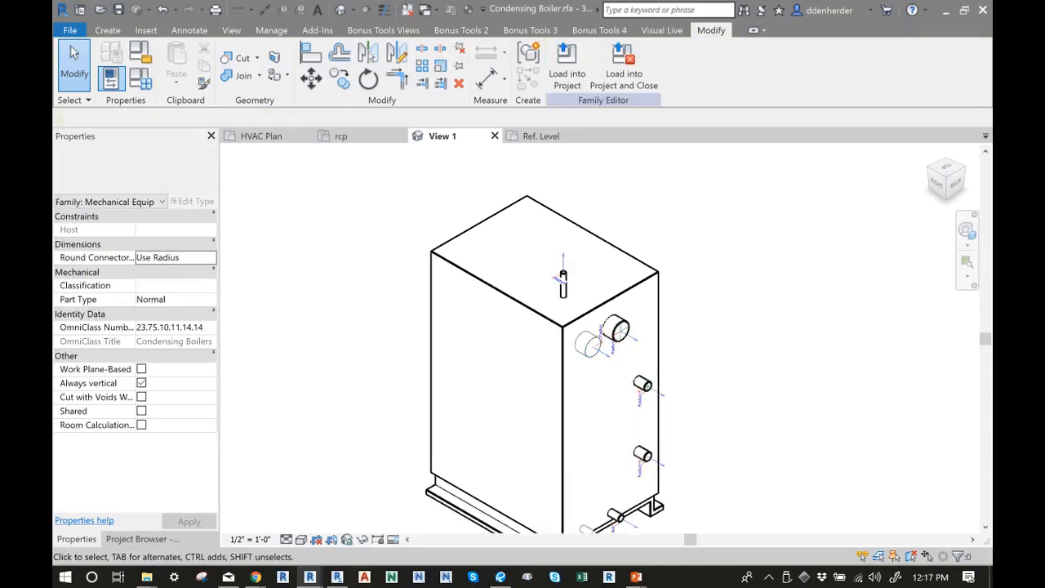
# Load the boiler family into the SeaRUG-House_19 project and check the placed boiler's connectors in the HVAC Plan
pyautogui.click(567, 67)
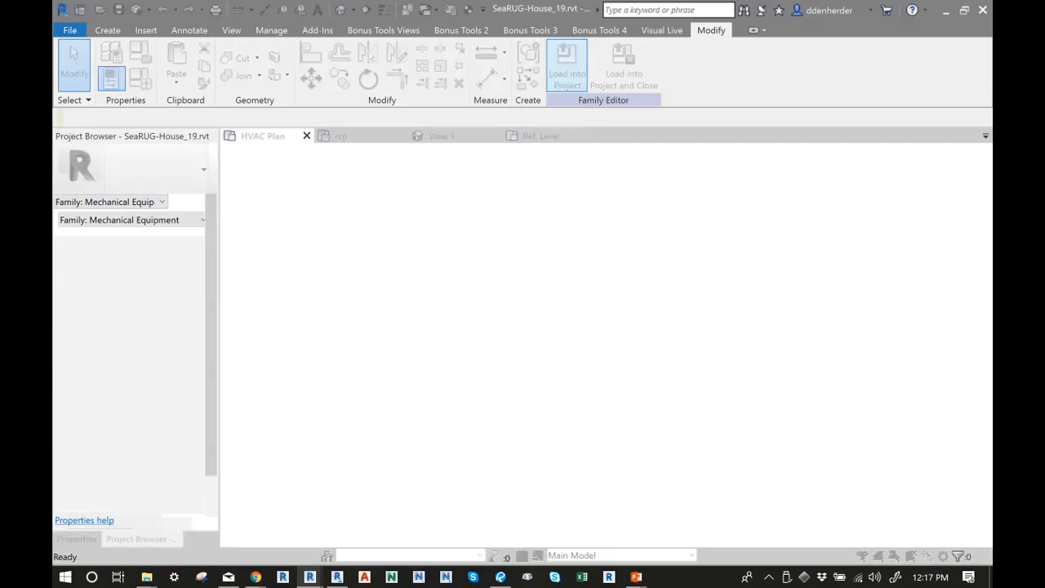
pyautogui.click(513, 258)
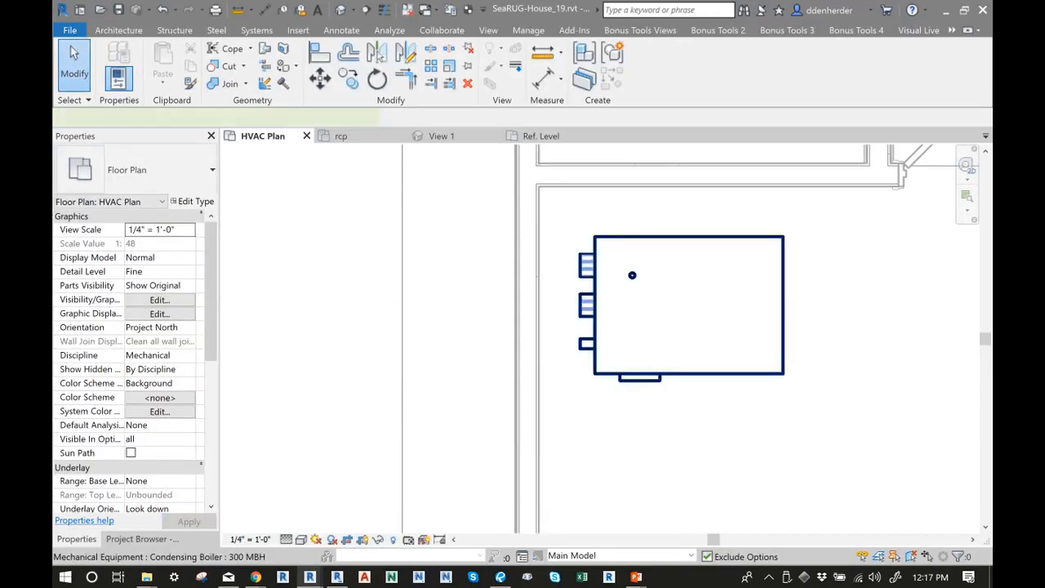
pyautogui.click(632, 275)
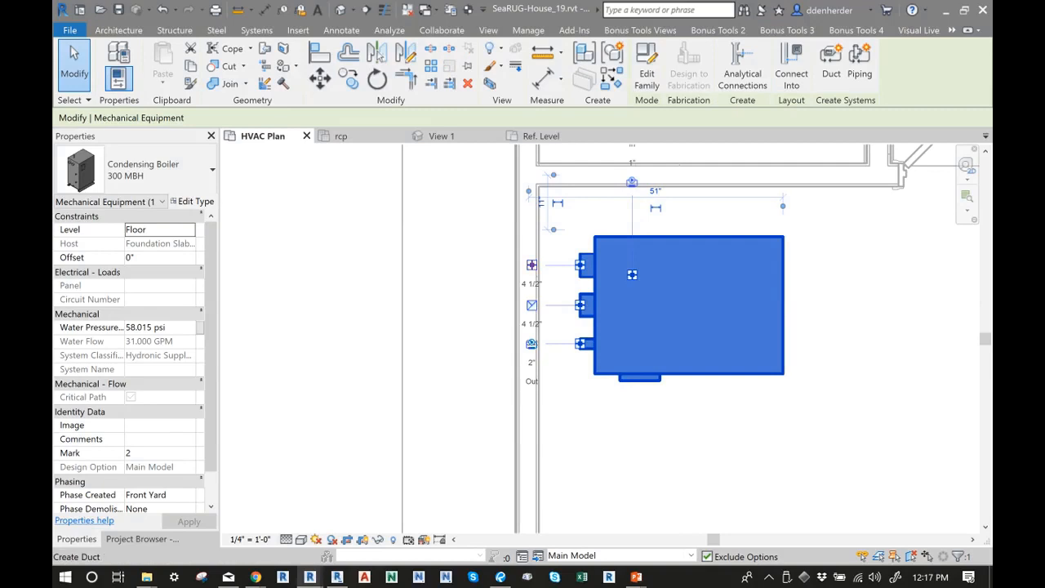
pyautogui.scroll(2, 536, 268)
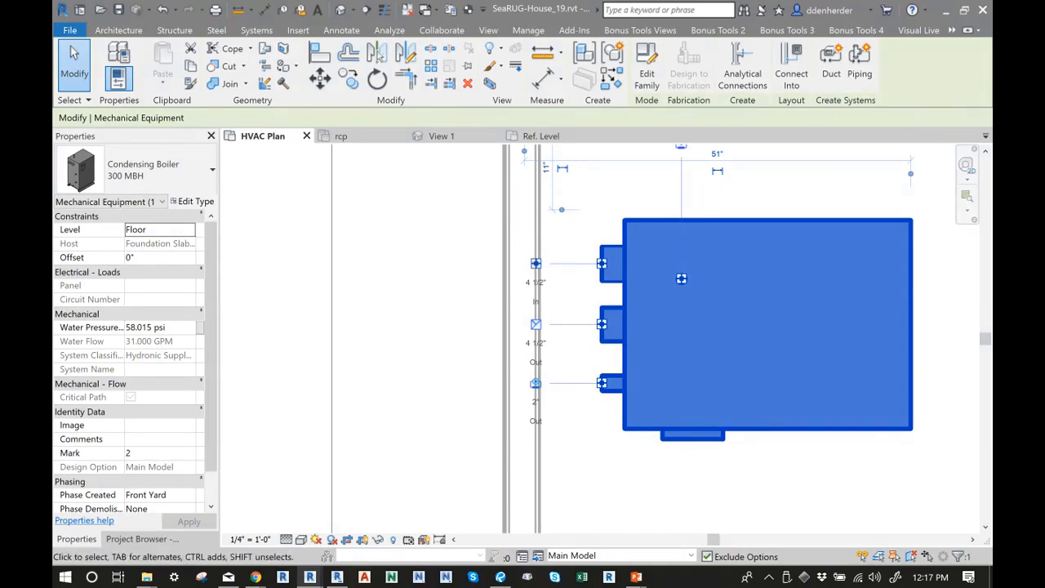
pyautogui.click(458, 282)
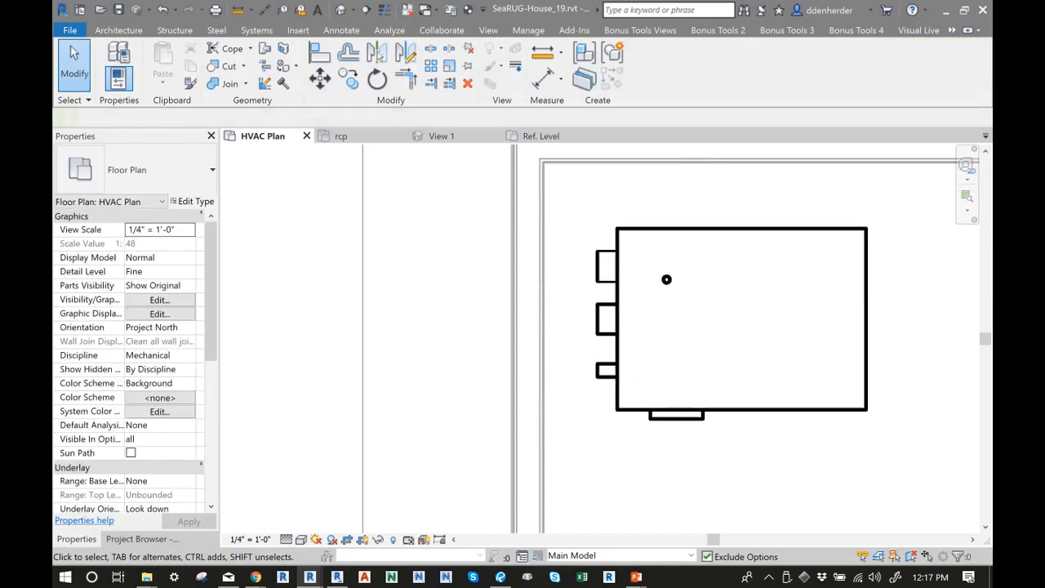
# Find the Outside Air duct system type among the project's Duct Systems families
pyautogui.scroll(-10, 131, 360)
pyautogui.click(142, 539)
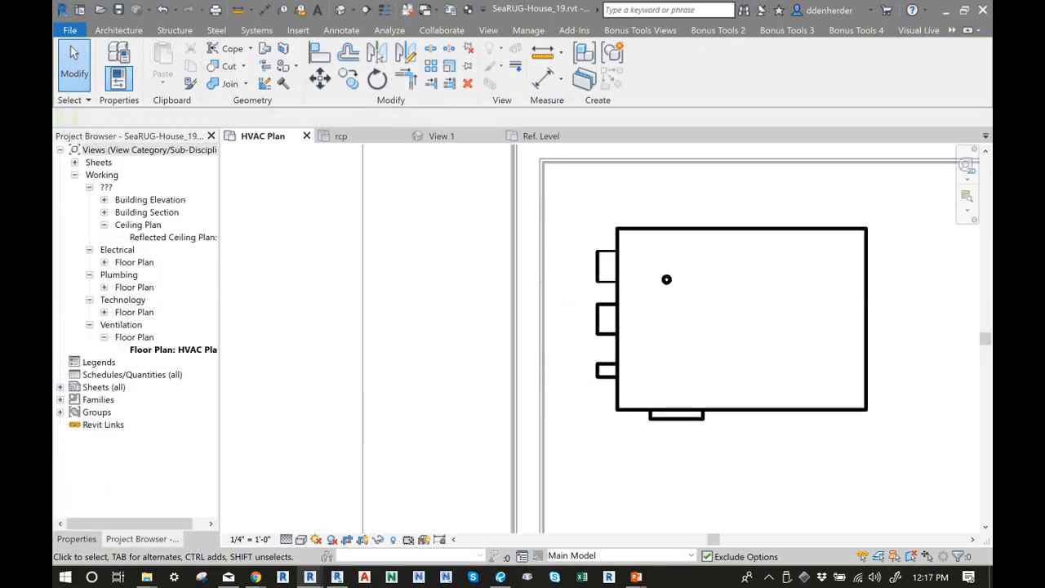
pyautogui.click(61, 399)
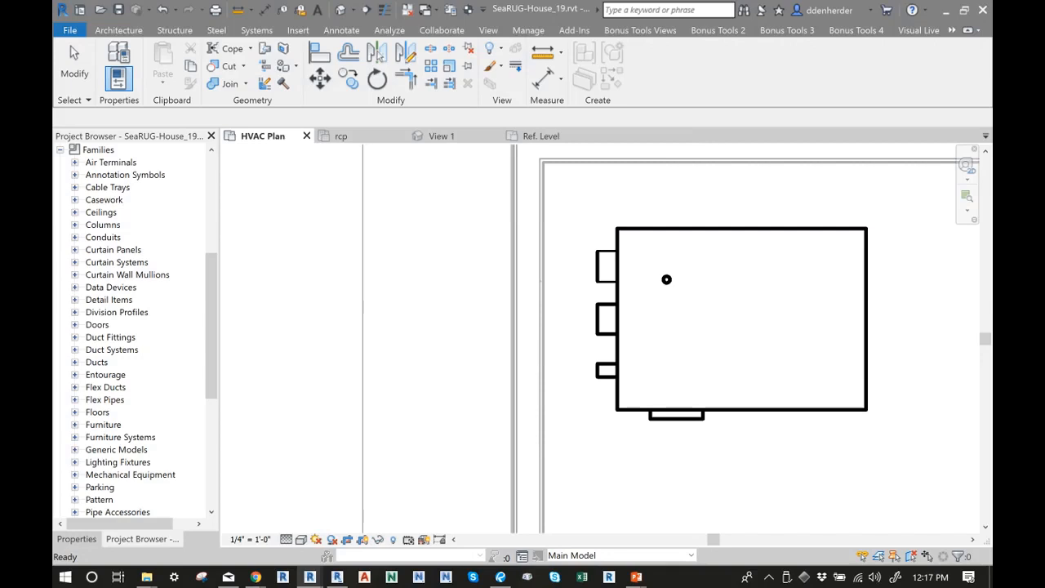
pyautogui.click(110, 337)
pyautogui.click(112, 350)
pyautogui.click(96, 362)
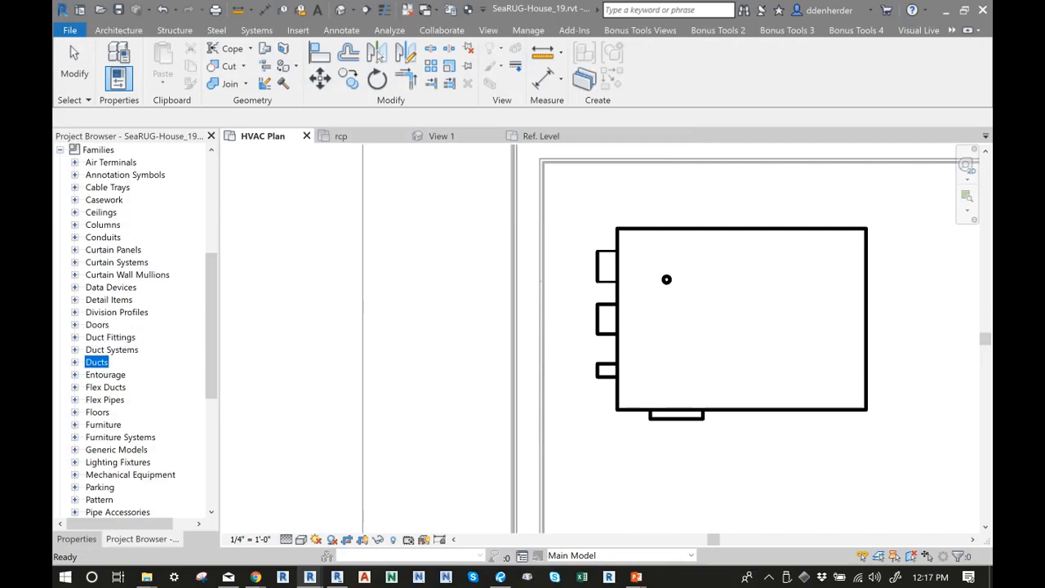
pyautogui.click(75, 350)
pyautogui.click(137, 387)
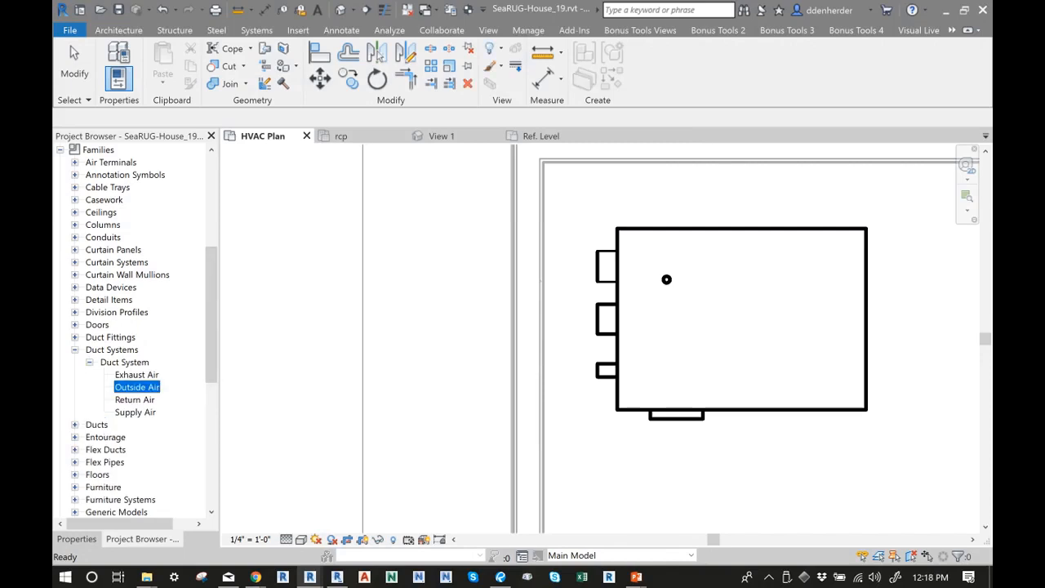
# Duplicate the Outside Air duct system type and rename the copy Boiler Intake
pyautogui.rightClick(150, 387)
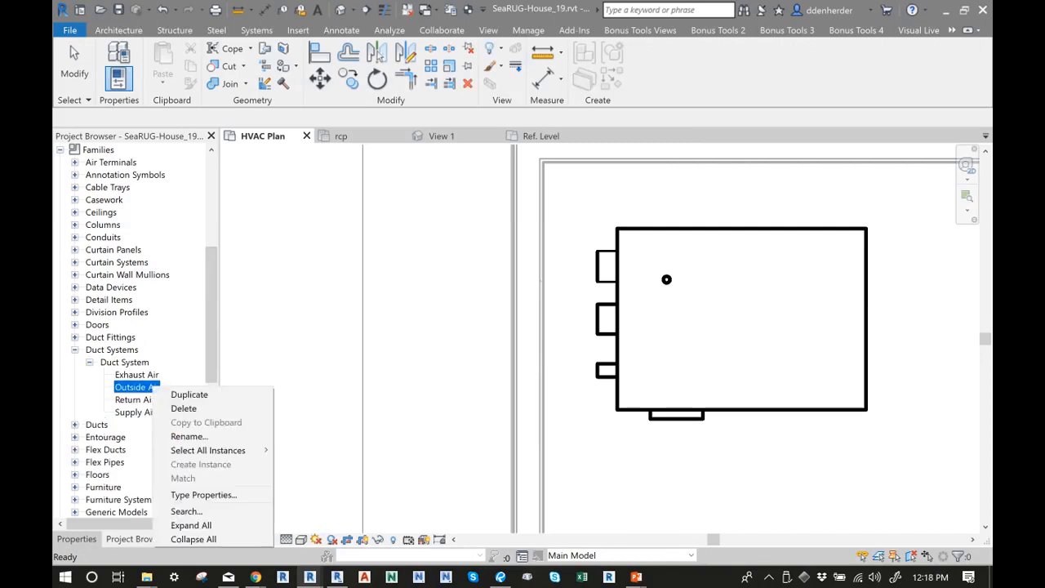
pyautogui.click(188, 395)
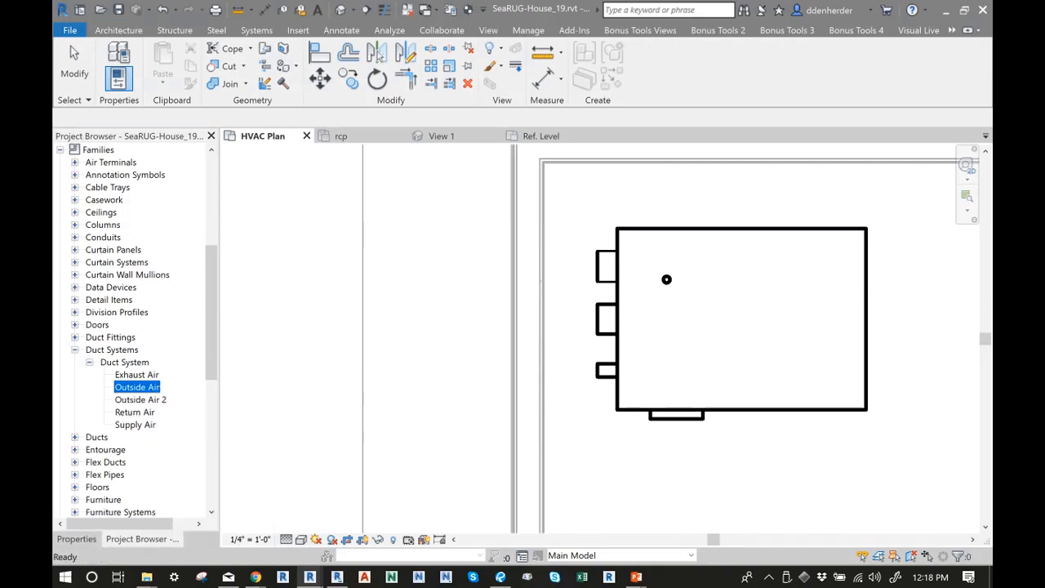
pyautogui.doubleClick(140, 399)
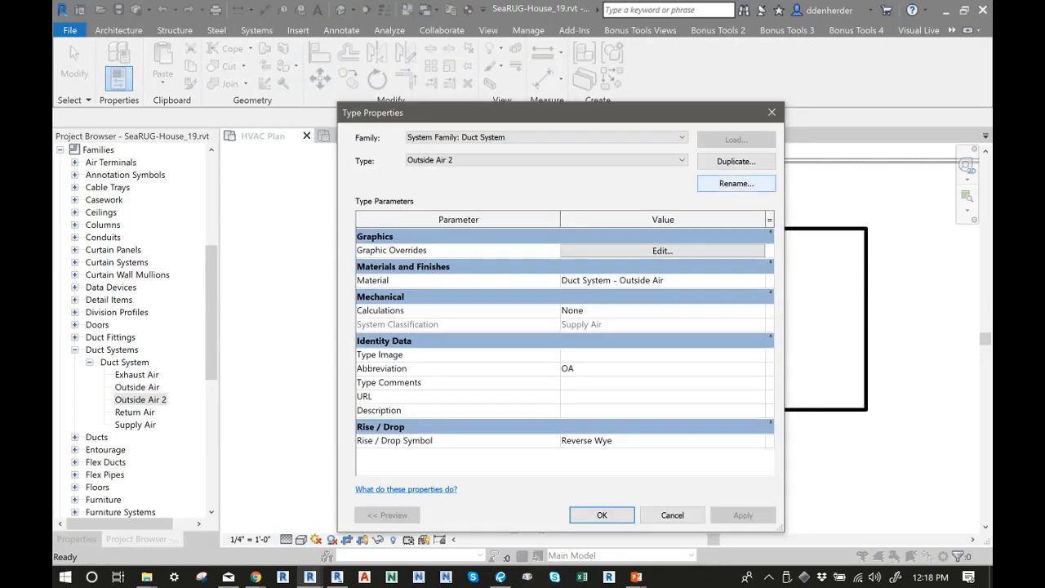
pyautogui.click(736, 183)
pyautogui.write('Boil')
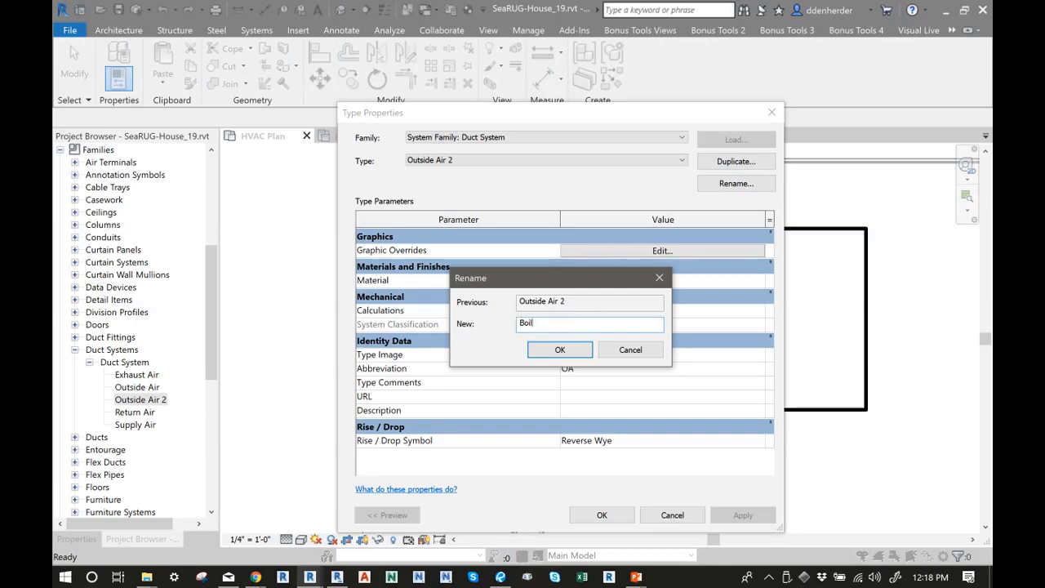
pyautogui.write('er Intake')
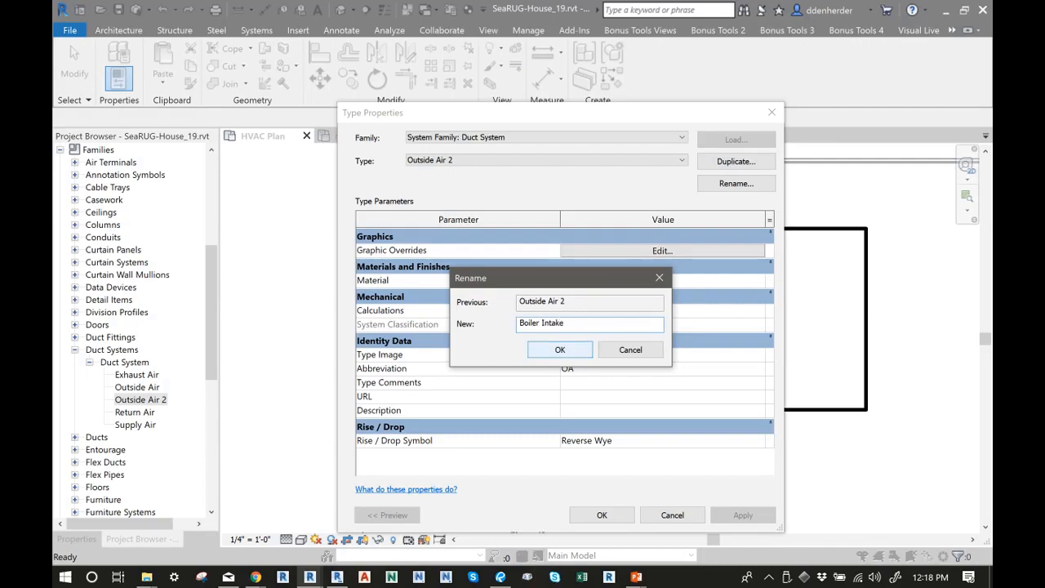
pyautogui.press('Return')
# Review the line graphic overrides and available line patterns of the Boiler Intake type, keeping the pattern at <No Override>
pyautogui.moveTo(564, 116); pyautogui.dragTo(517, 21)
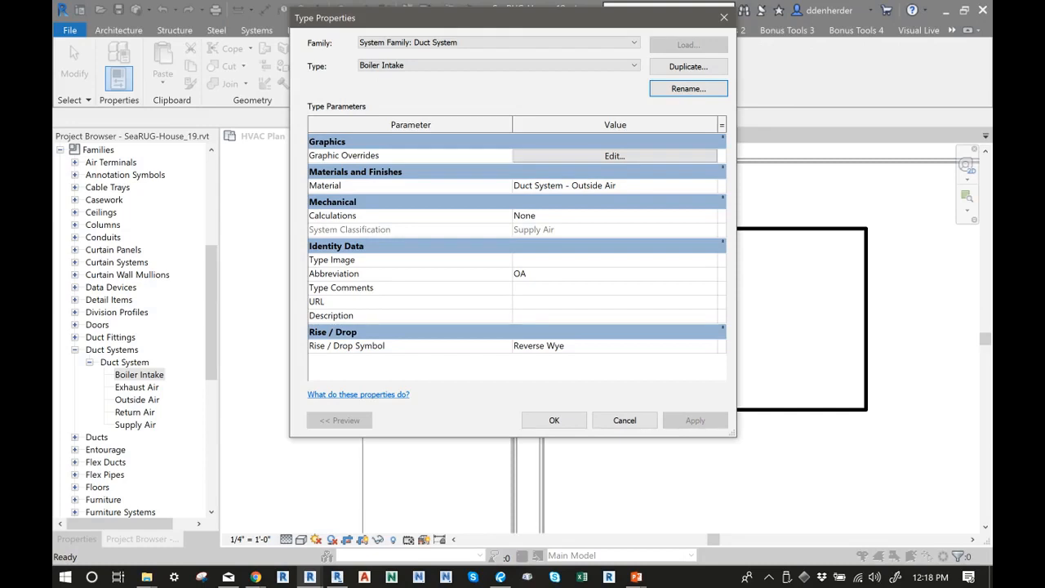
pyautogui.click(615, 186)
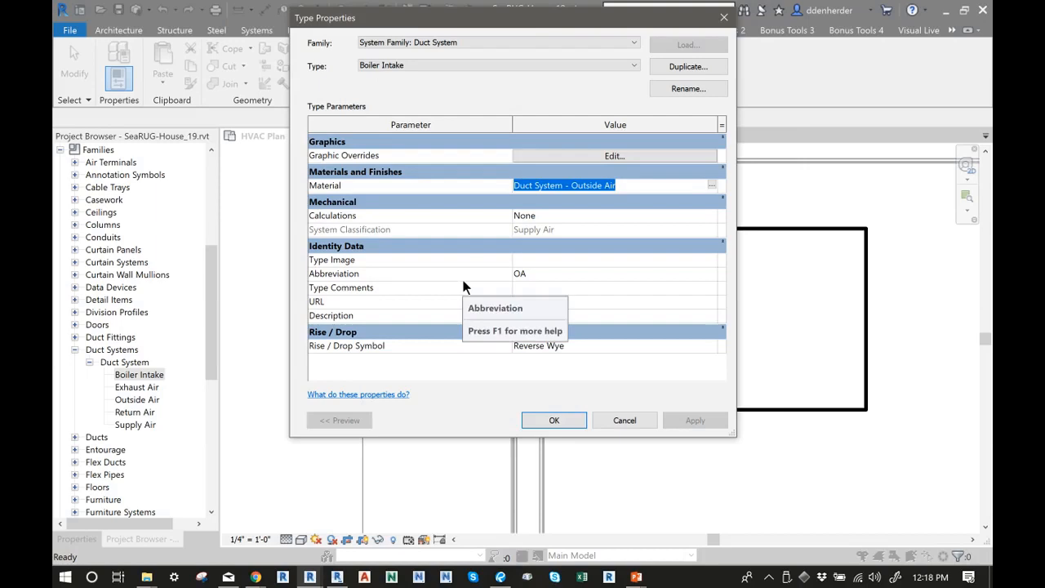
pyautogui.click(615, 155)
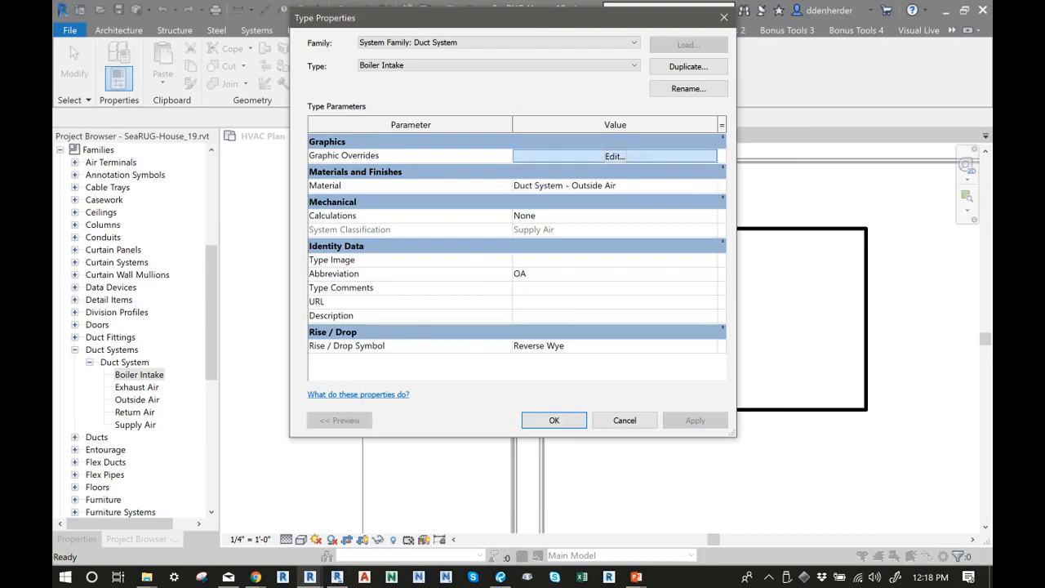
pyautogui.moveTo(832, 148); pyautogui.dragTo(476, 52)
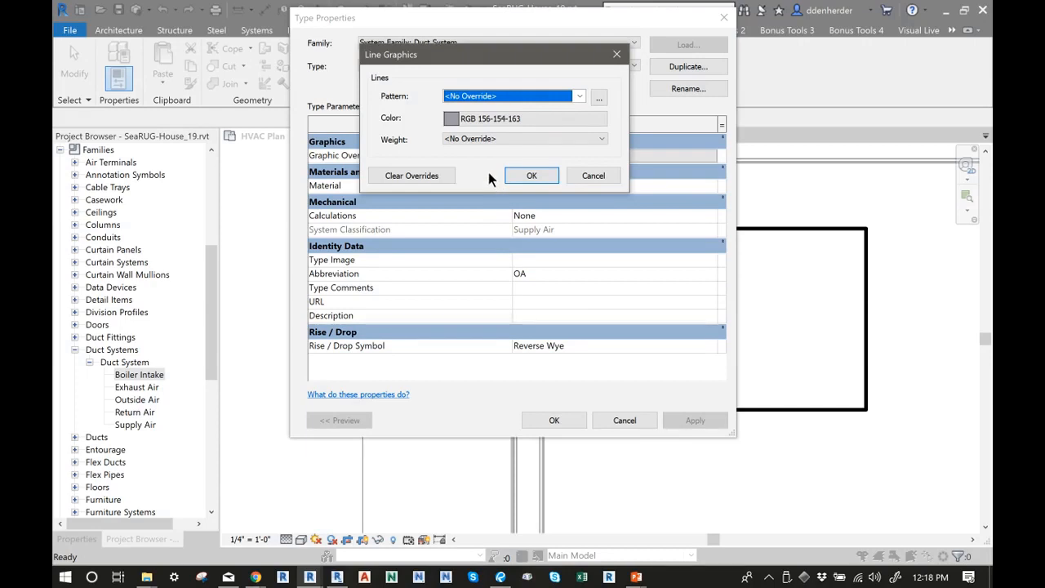
pyautogui.hotkey('alt', 'Down')
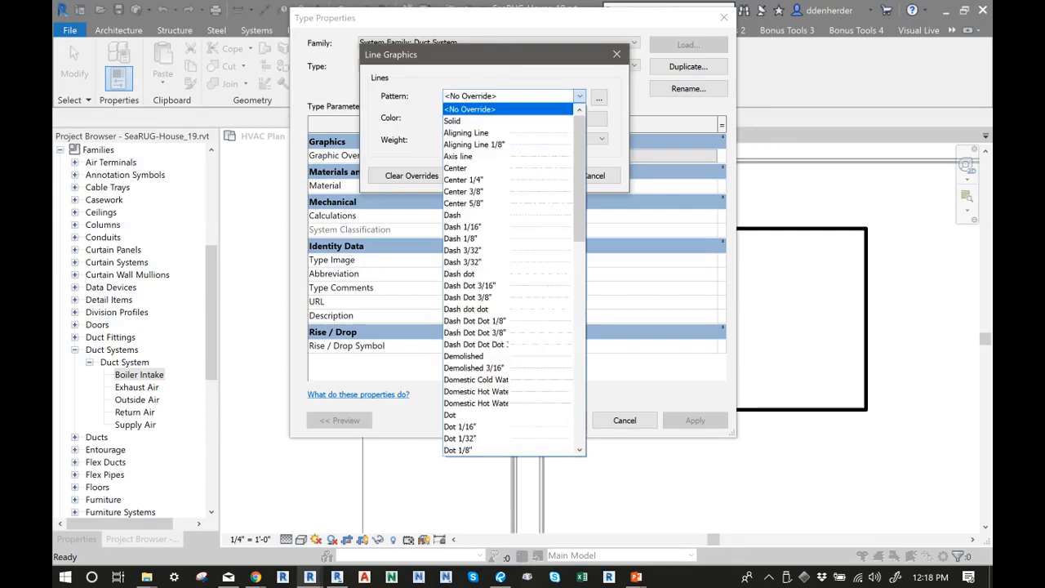
pyautogui.click(508, 109)
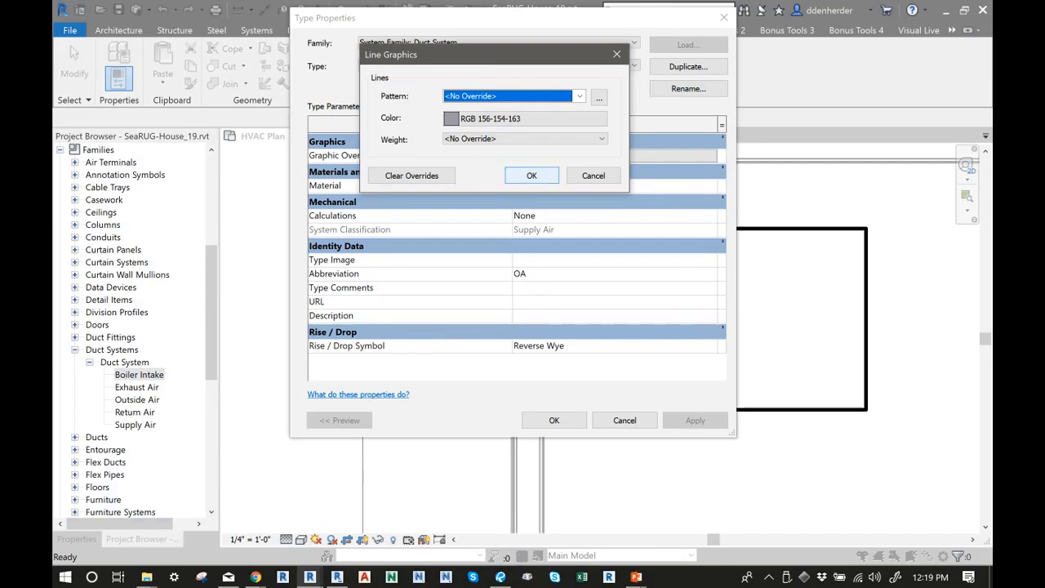
pyautogui.click(532, 176)
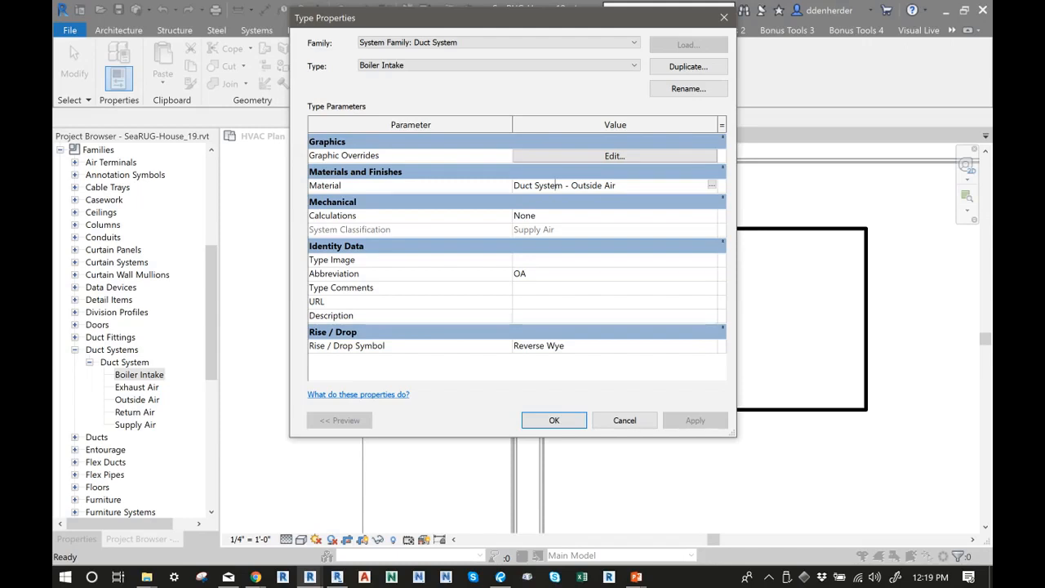
# Compare the duct system materials available for the Boiler Intake type and keep Duct System - Outside Air assigned
pyautogui.click(556, 185)
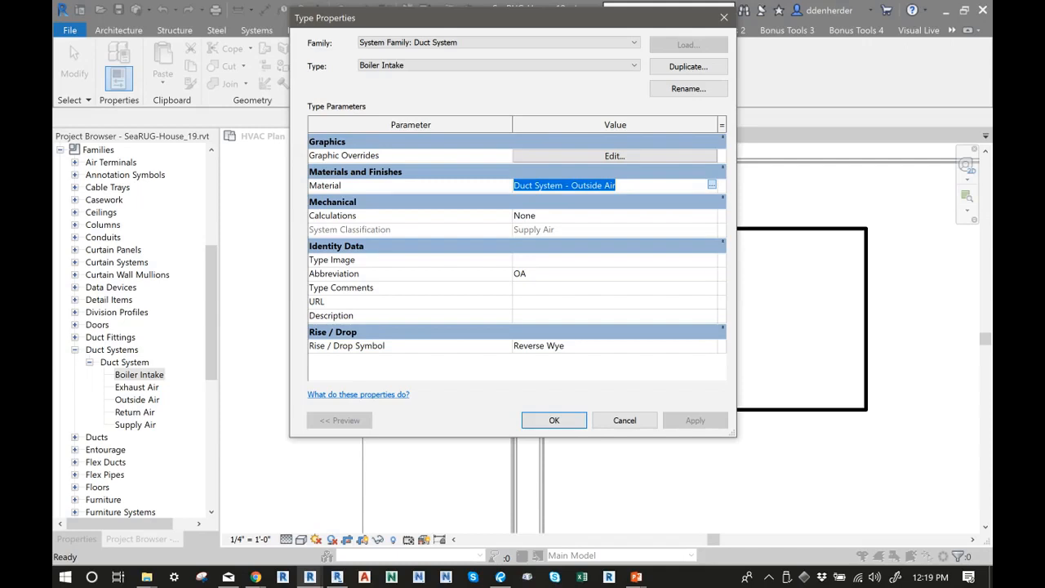
pyautogui.click(711, 185)
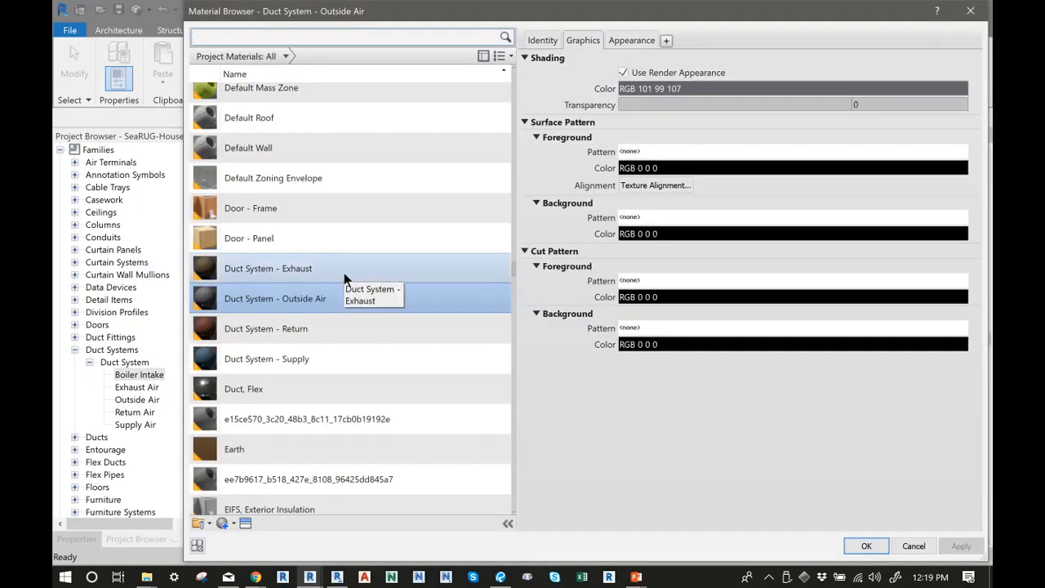
pyautogui.click(345, 270)
pyautogui.press('Down')
pyautogui.press('Down')
pyautogui.press('Down')
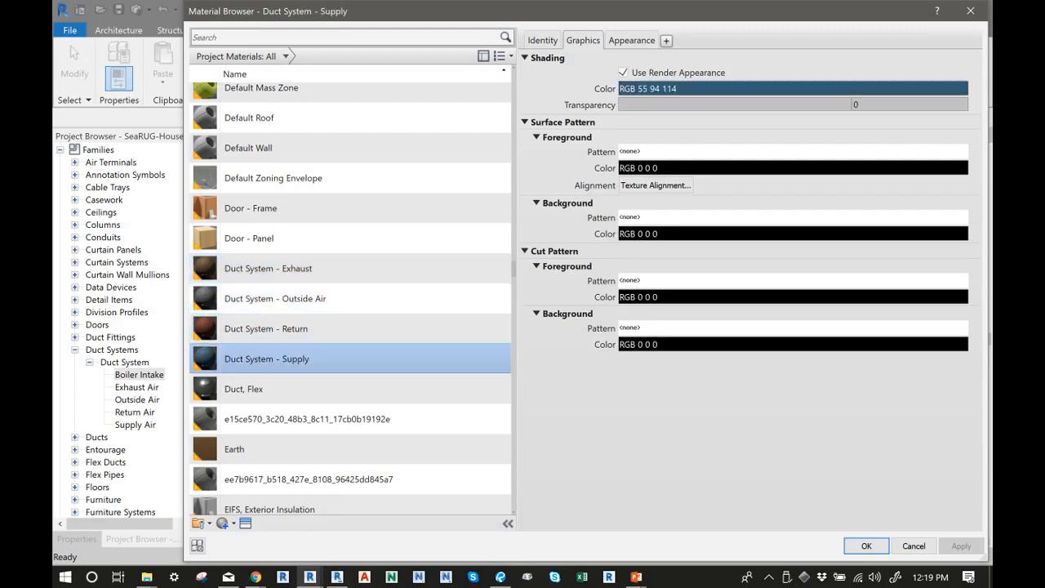
pyautogui.click(364, 294)
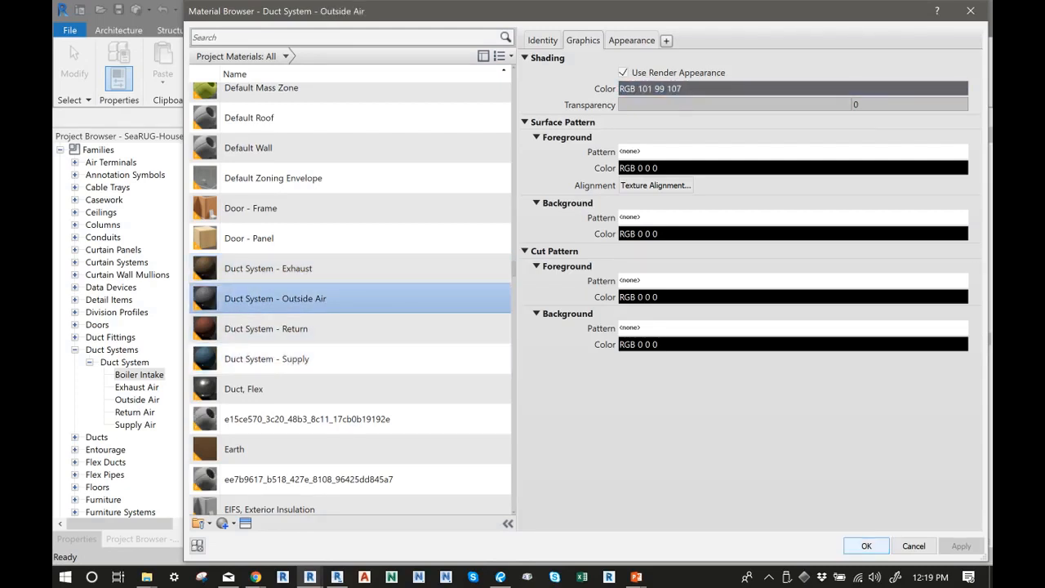
pyautogui.click(866, 546)
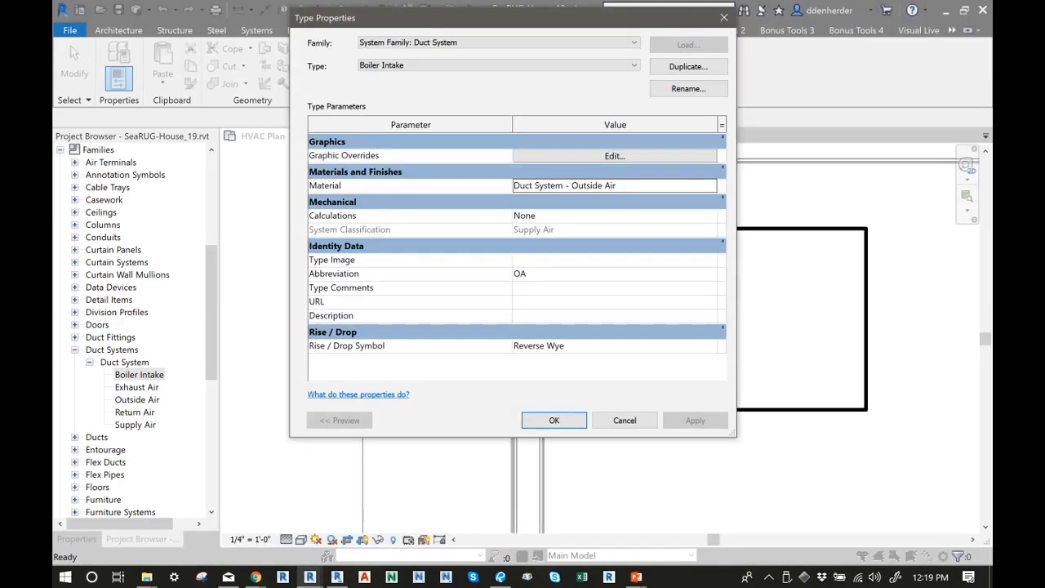
# Try the abbreviation OA-1 for the Boiler Intake type and restore it to OA
pyautogui.click(563, 274)
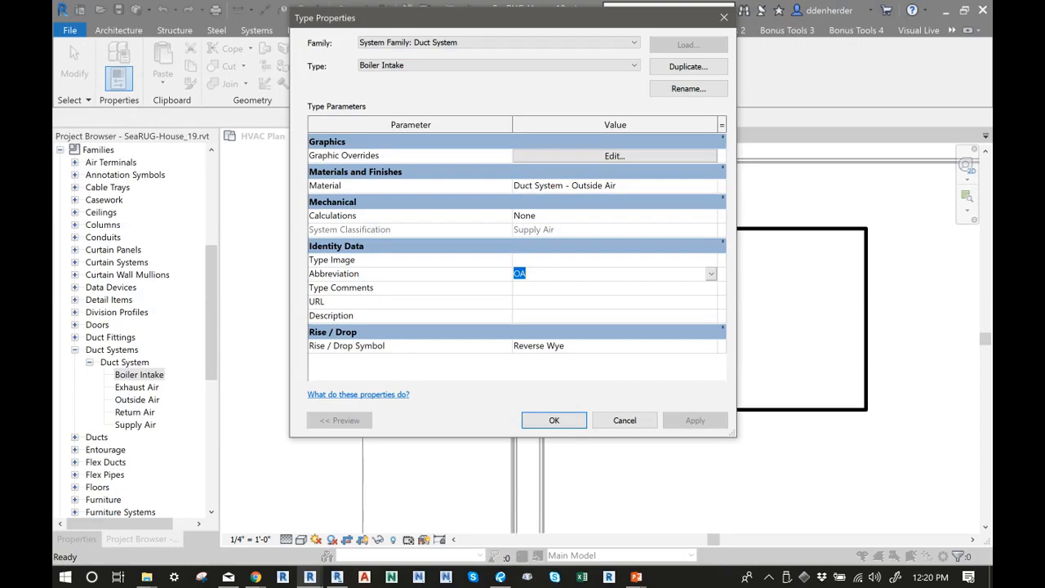
pyautogui.write('OA-1')
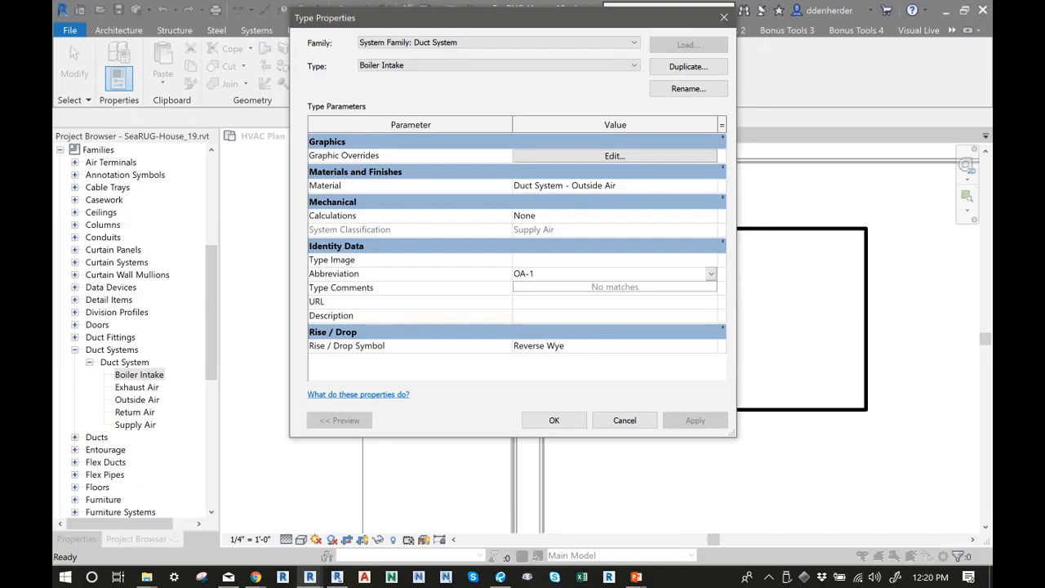
pyautogui.press('Return')
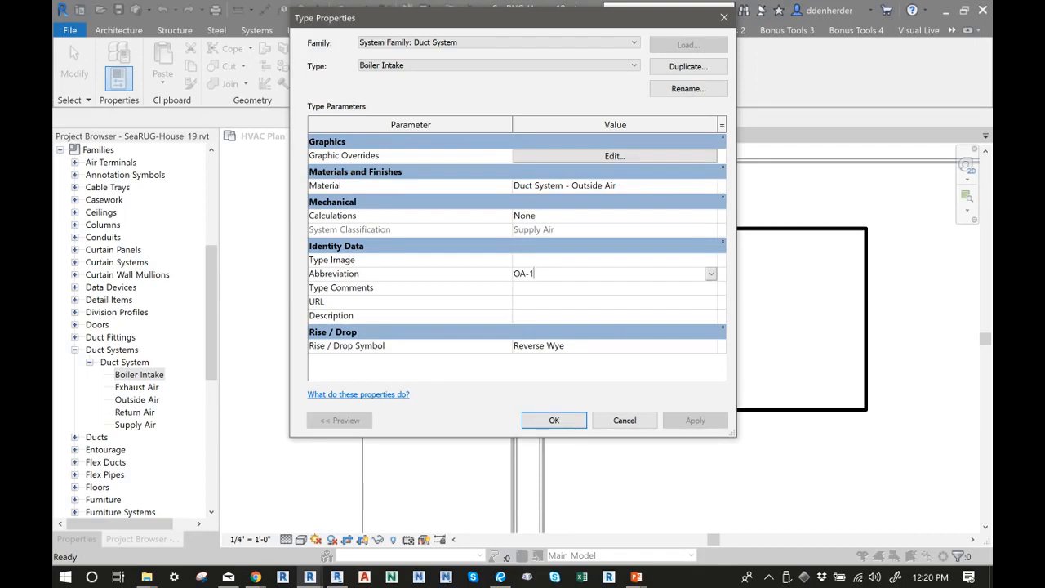
pyautogui.press('BackSpace')
pyautogui.press('BackSpace')
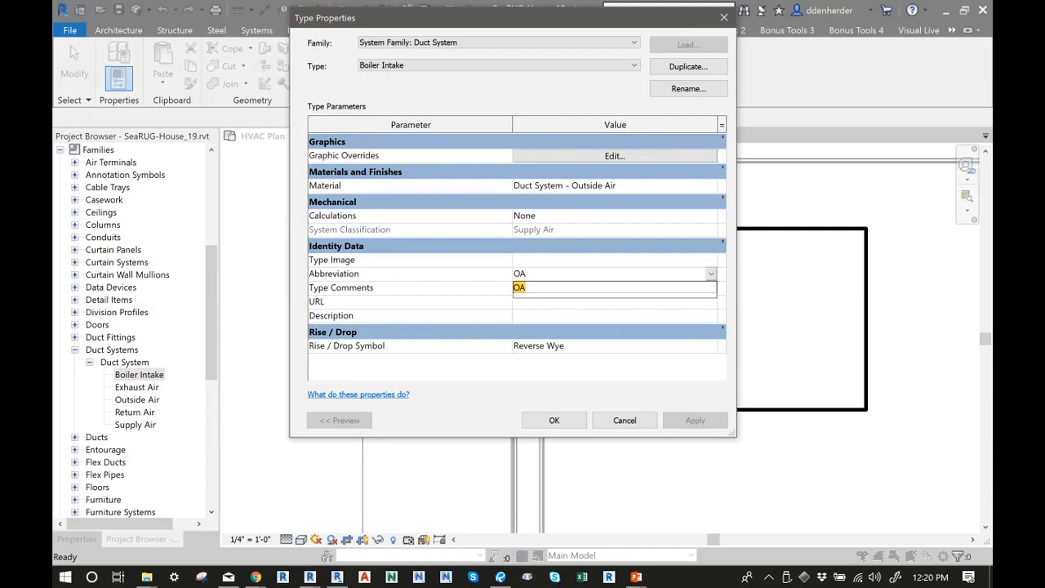
pyautogui.press('Return')
# Open the Rise / Drop Symbol choices for the Boiler Intake type and compare the cross, slash, backslash, wye and yin yang symbols
pyautogui.click(615, 346)
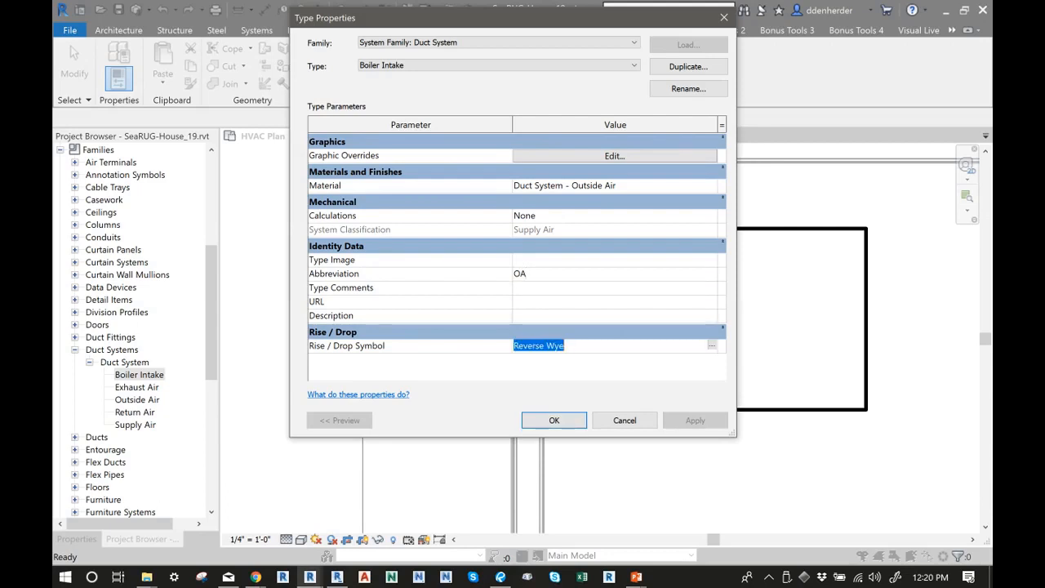
pyautogui.click(712, 345)
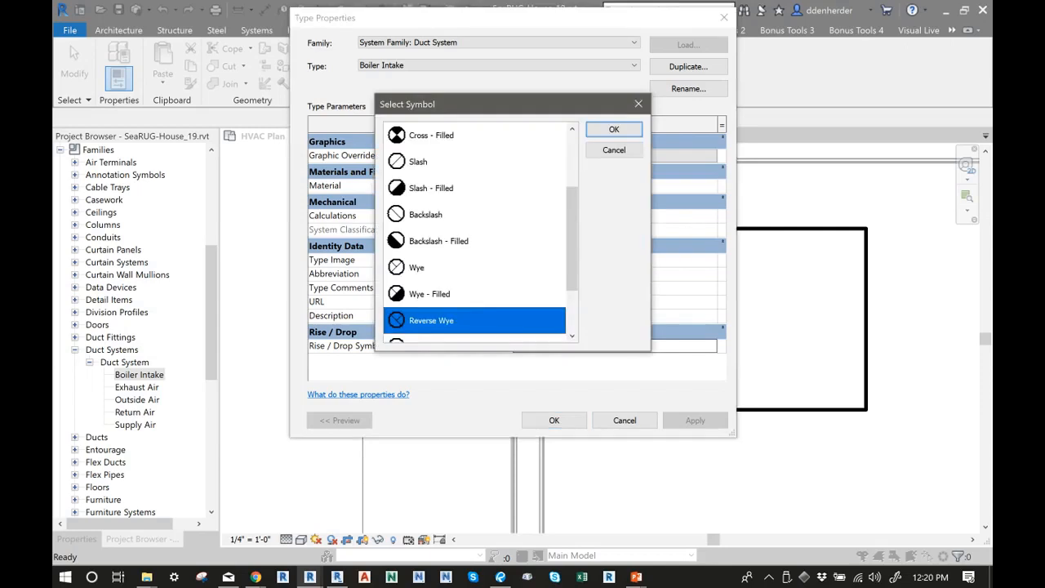
pyautogui.moveTo(573, 239)
pyautogui.mouseDown()
pyautogui.moveTo(572, 277)
pyautogui.moveTo(572, 223)
pyautogui.mouseUp()
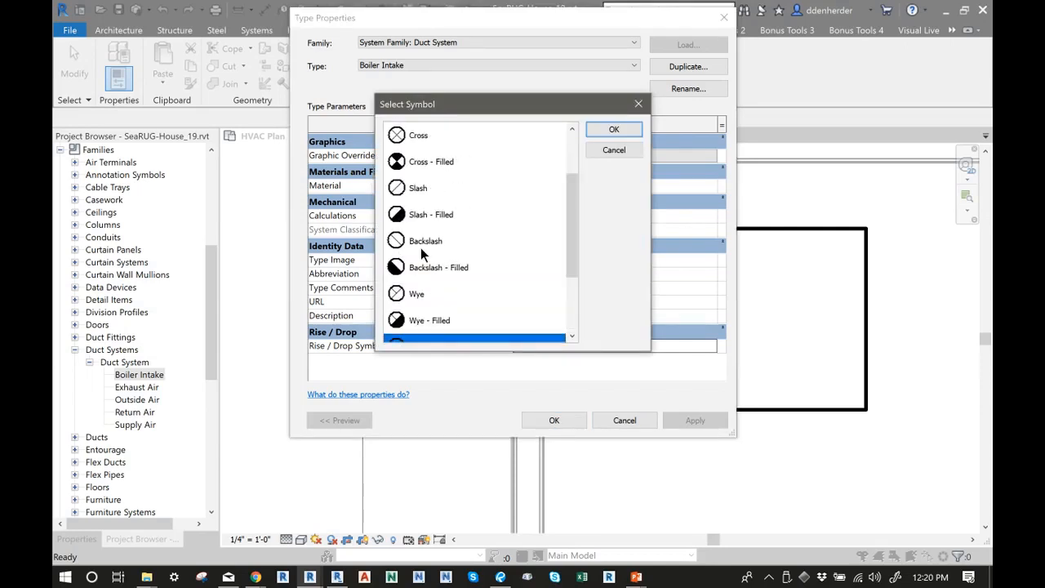
pyautogui.click(446, 162)
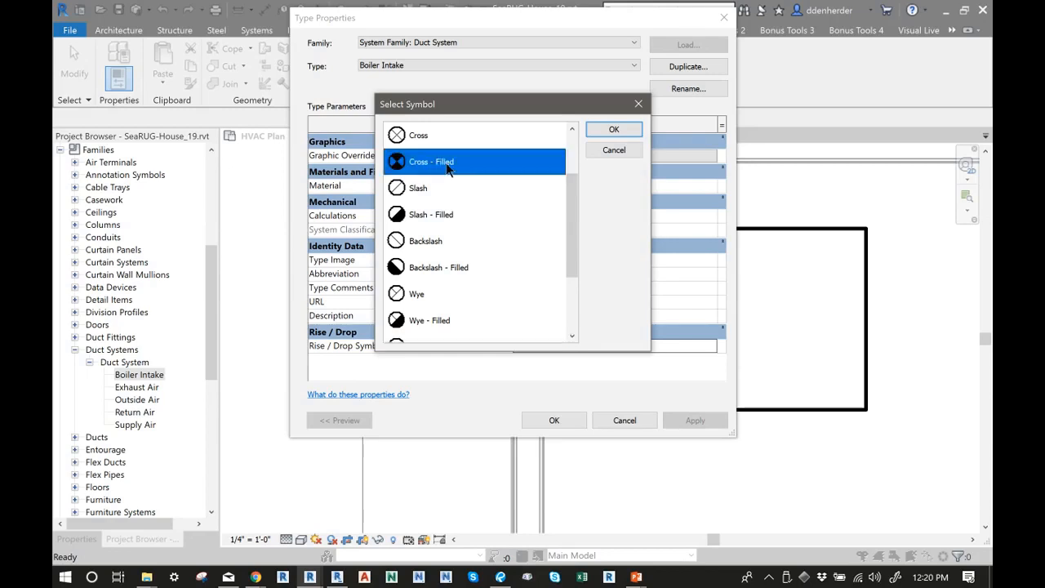
pyautogui.click(417, 137)
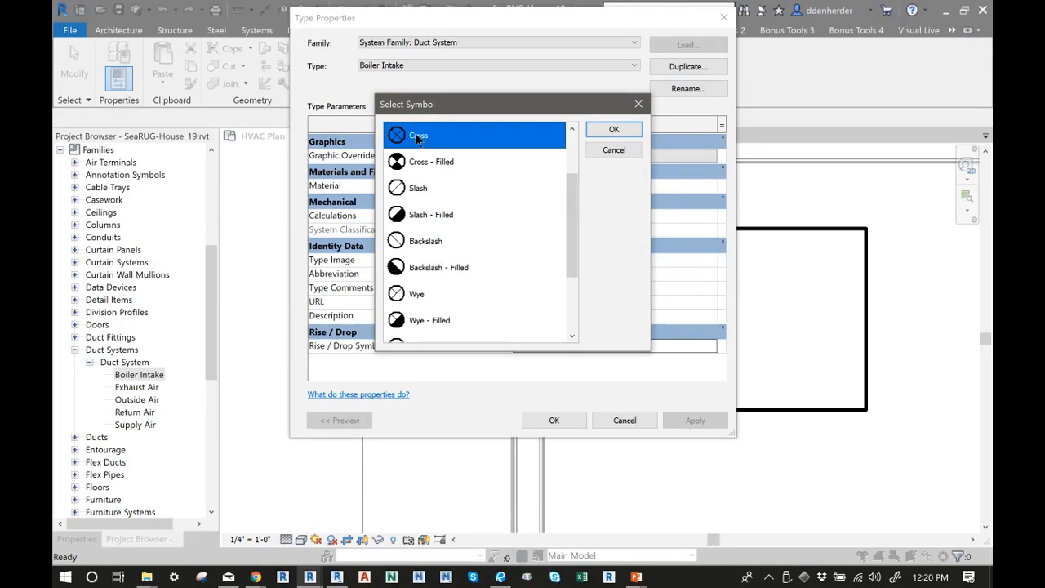
pyautogui.click(476, 215)
pyautogui.scroll(-1, 469, 233)
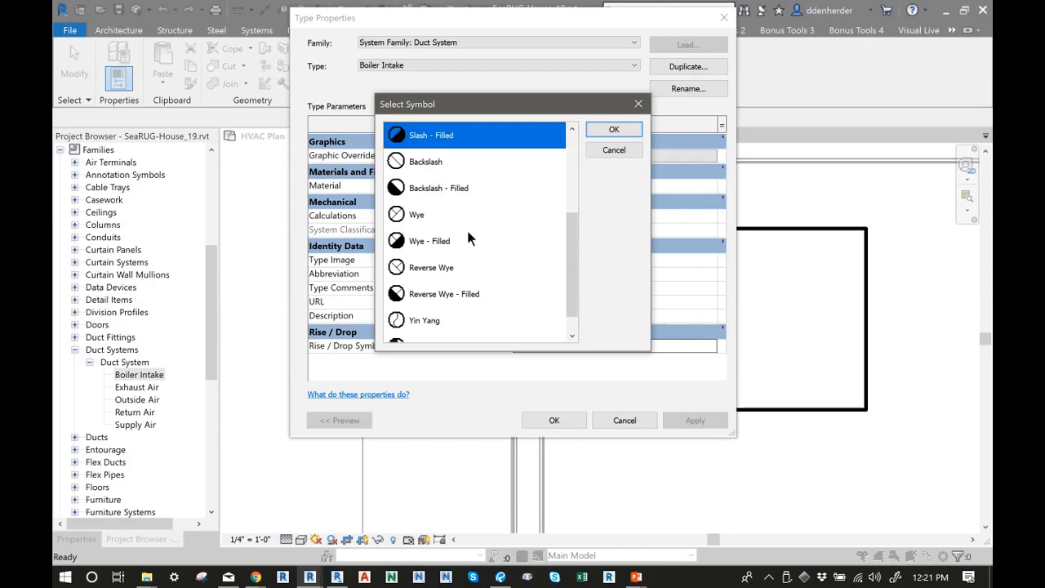
pyautogui.click(453, 188)
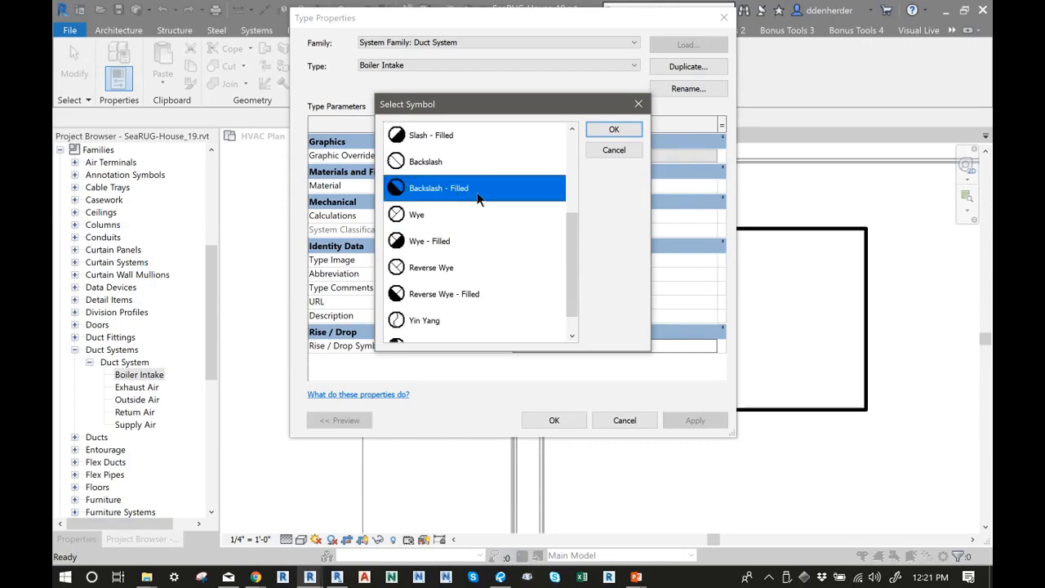
pyautogui.click(453, 139)
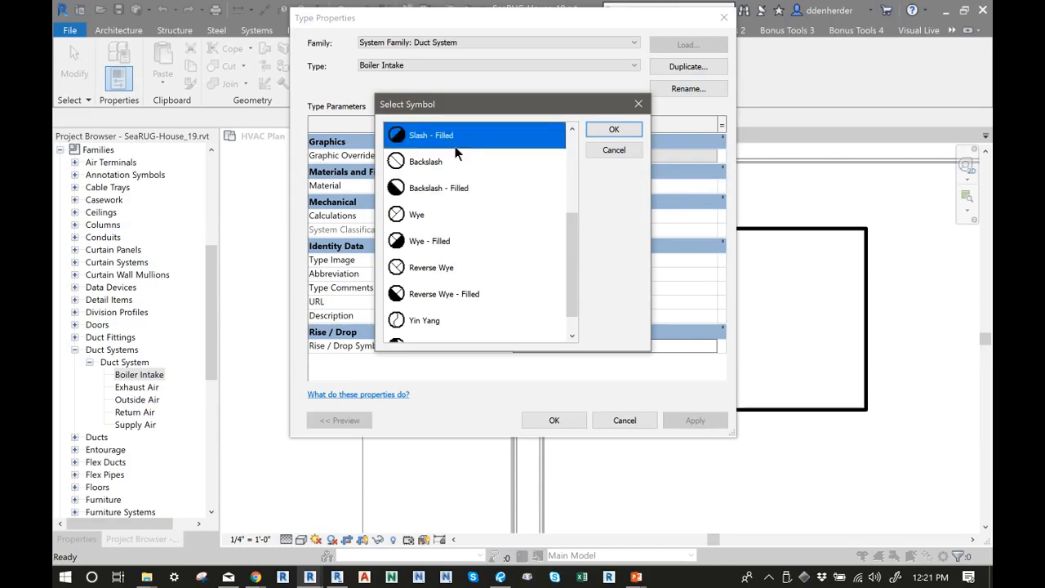
pyautogui.click(471, 191)
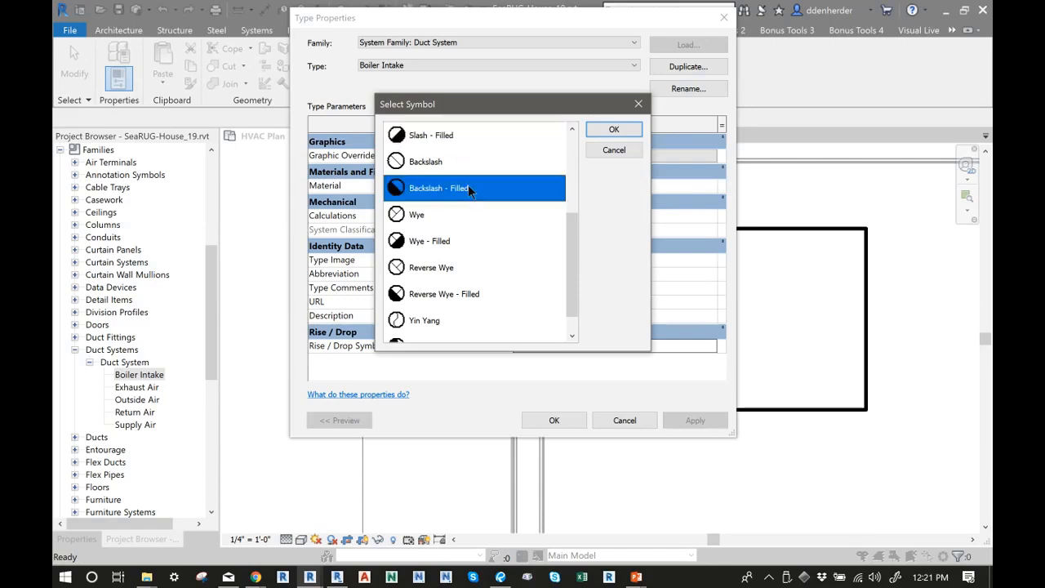
pyautogui.click(469, 237)
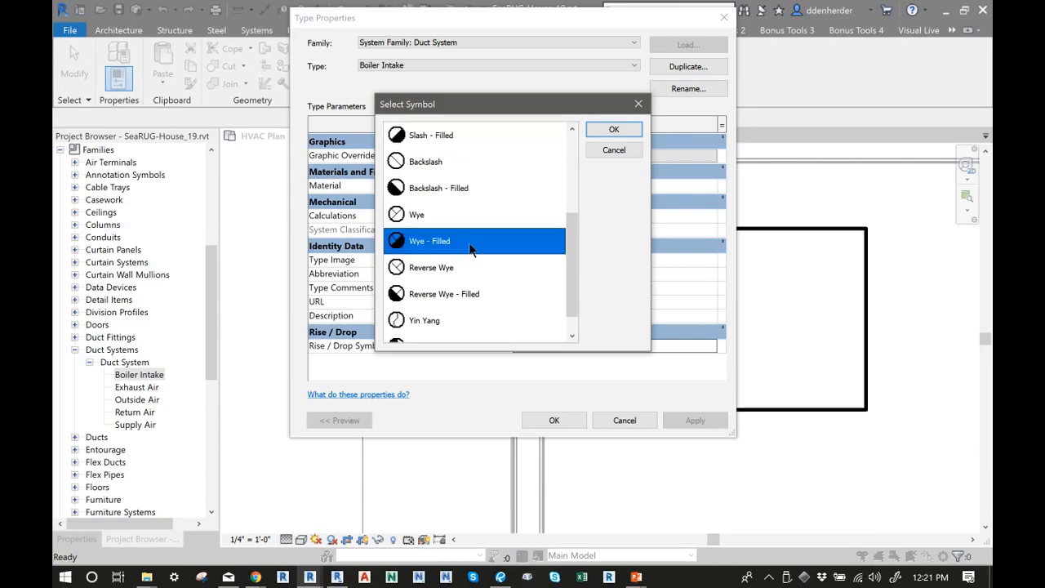
pyautogui.scroll(-1, 468, 243)
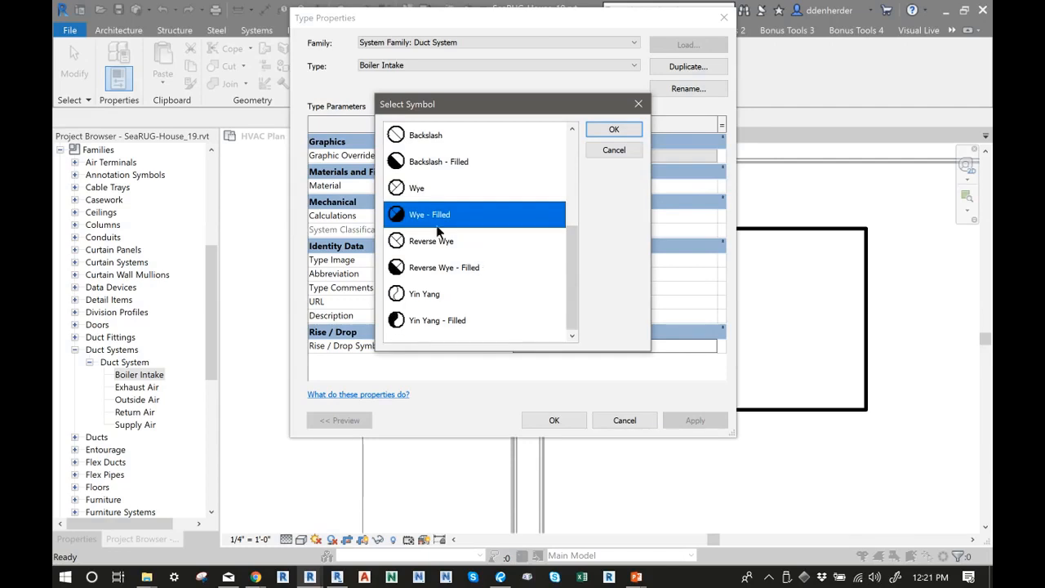
pyautogui.click(454, 320)
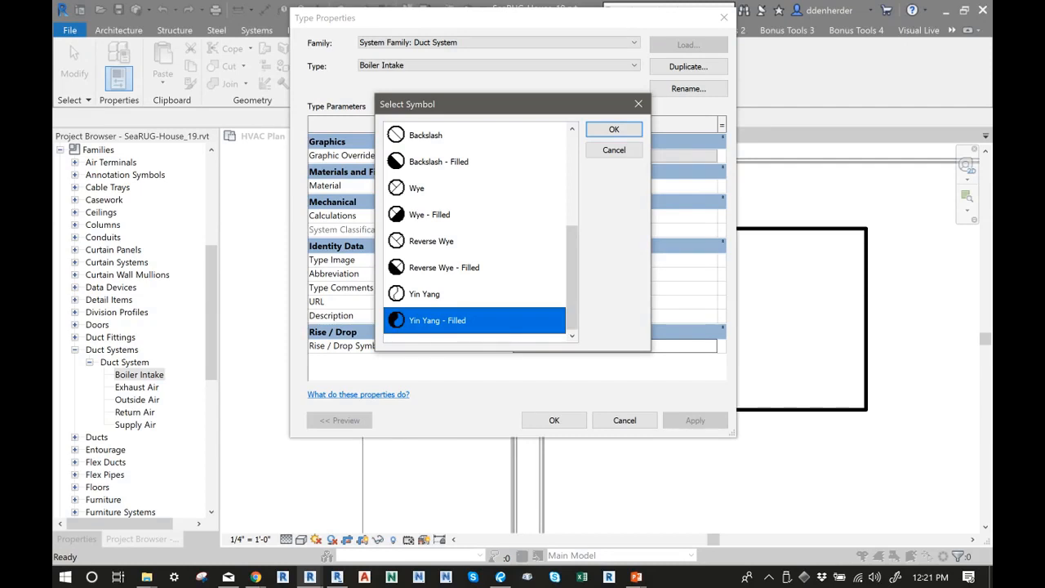
# Compare the Cross - Filled and Slash - Filled symbols with Yin Yang - Filled in the rise/drop symbol list
pyautogui.scroll(3, 492, 260)
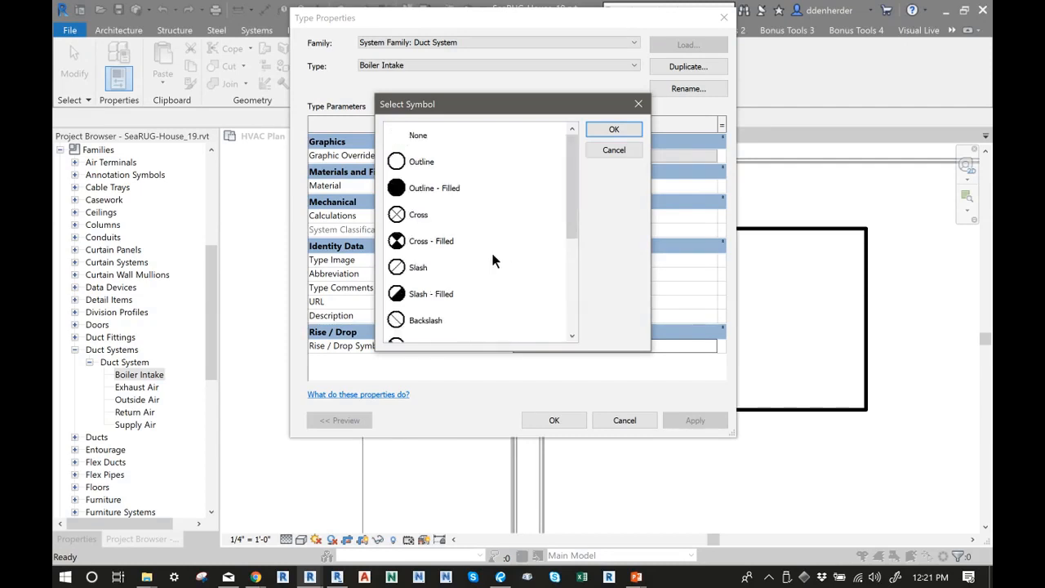
pyautogui.press('End')
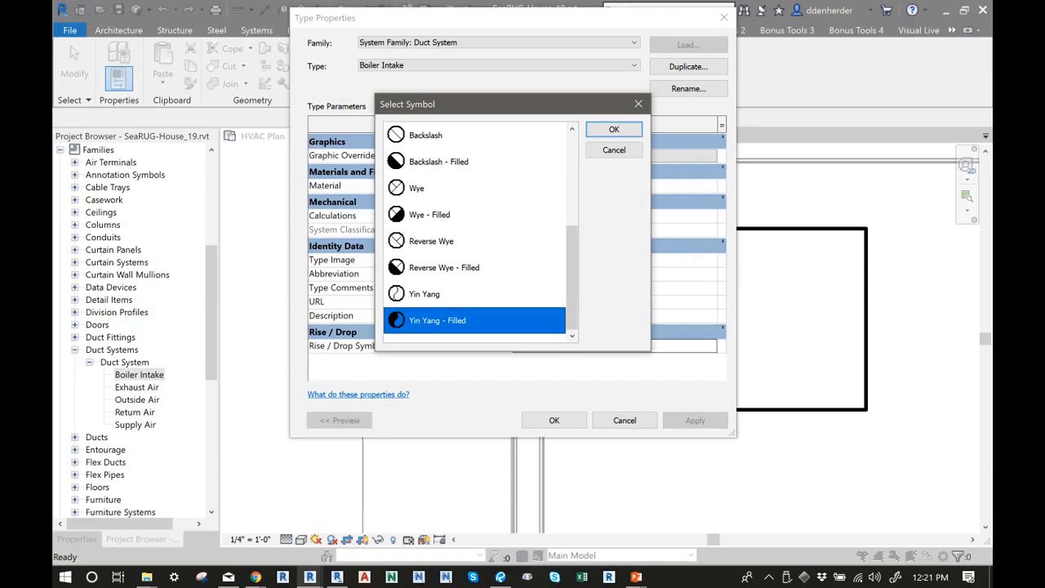
pyautogui.scroll(3, 451, 165)
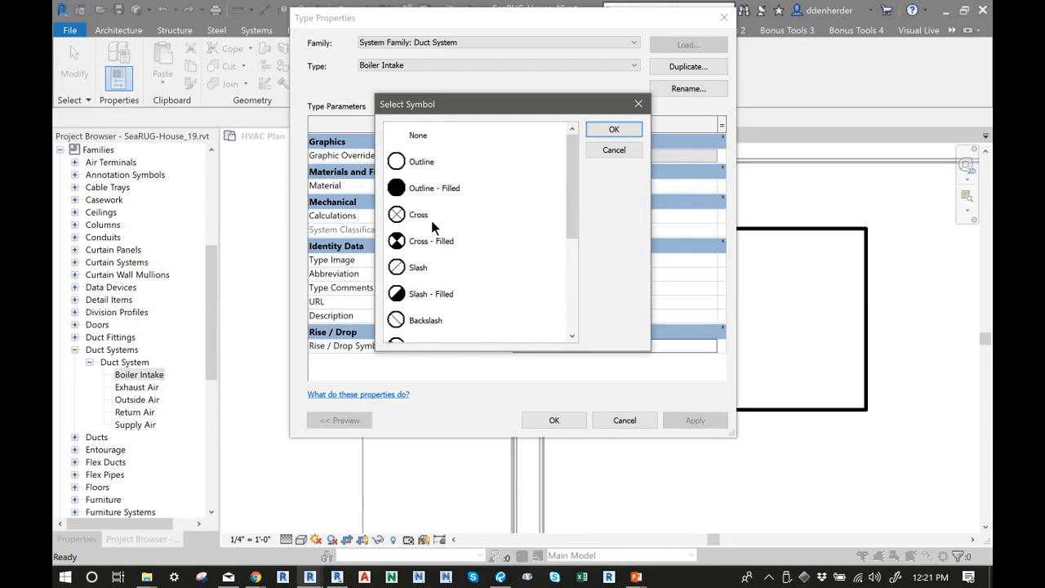
pyautogui.click(485, 243)
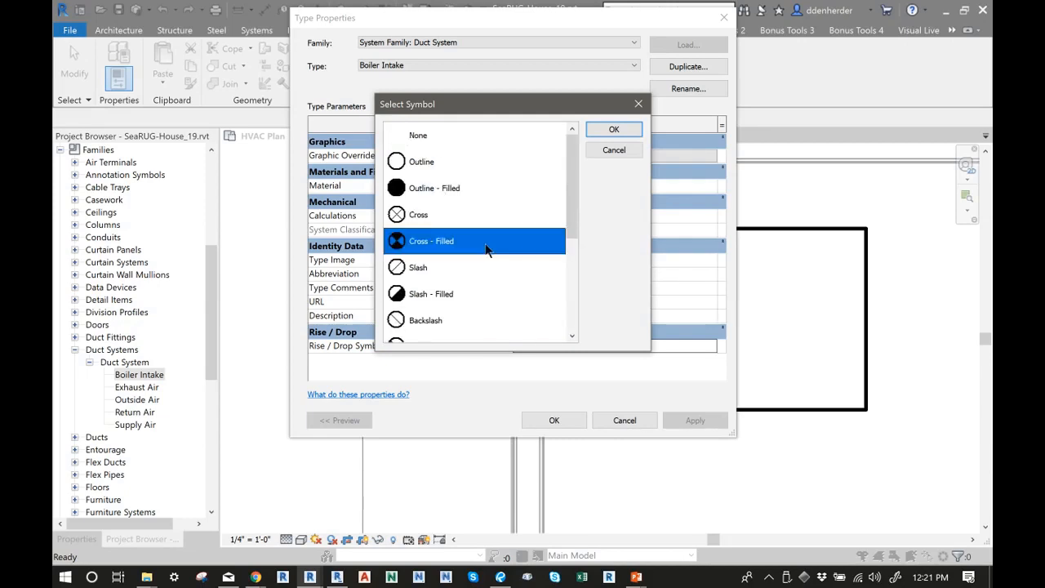
pyautogui.click(462, 291)
pyautogui.scroll(-3, 466, 282)
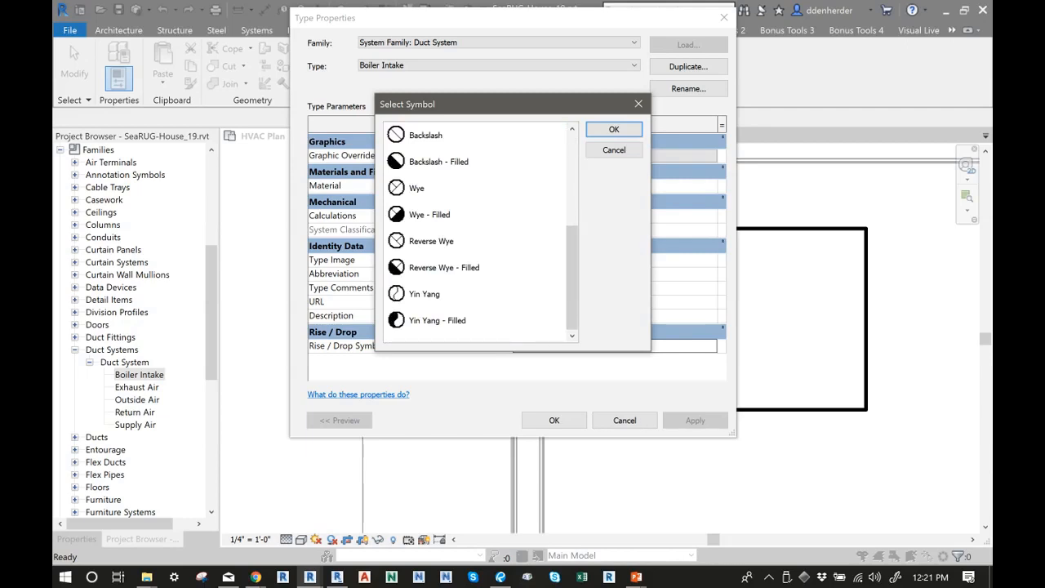
pyautogui.click(463, 321)
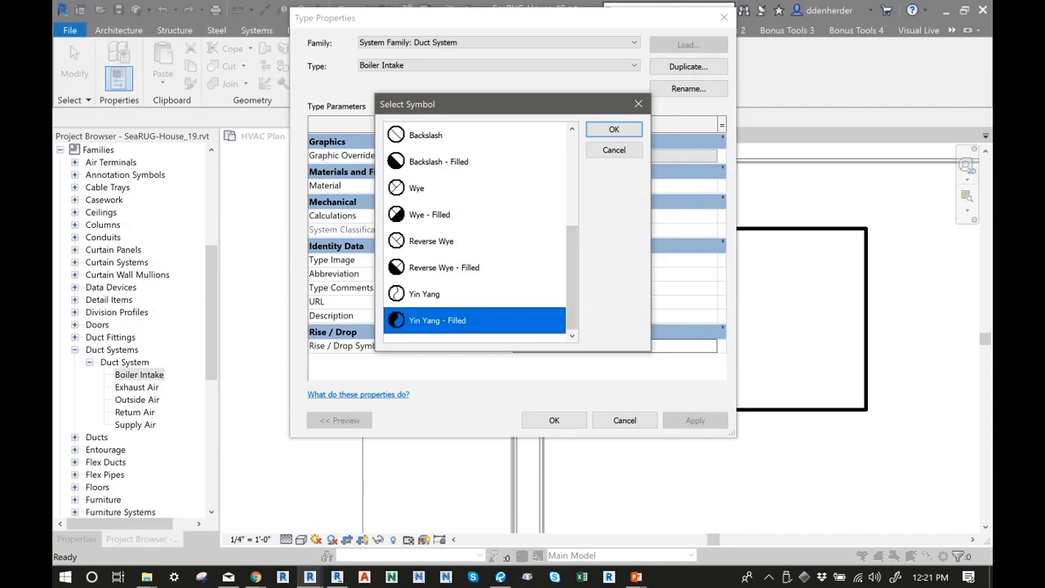
pyautogui.scroll(3, 453, 296)
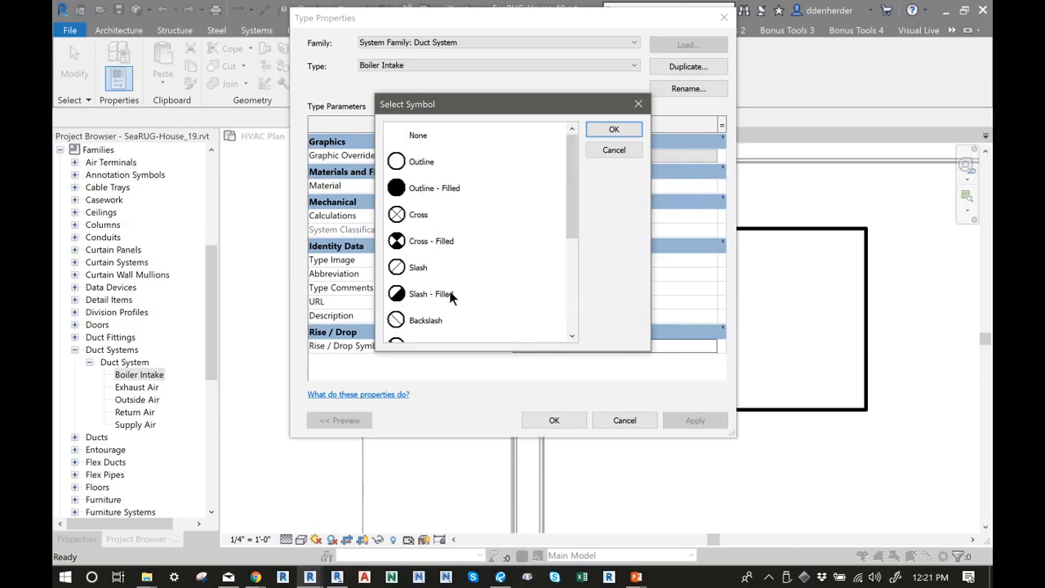
pyautogui.click(442, 241)
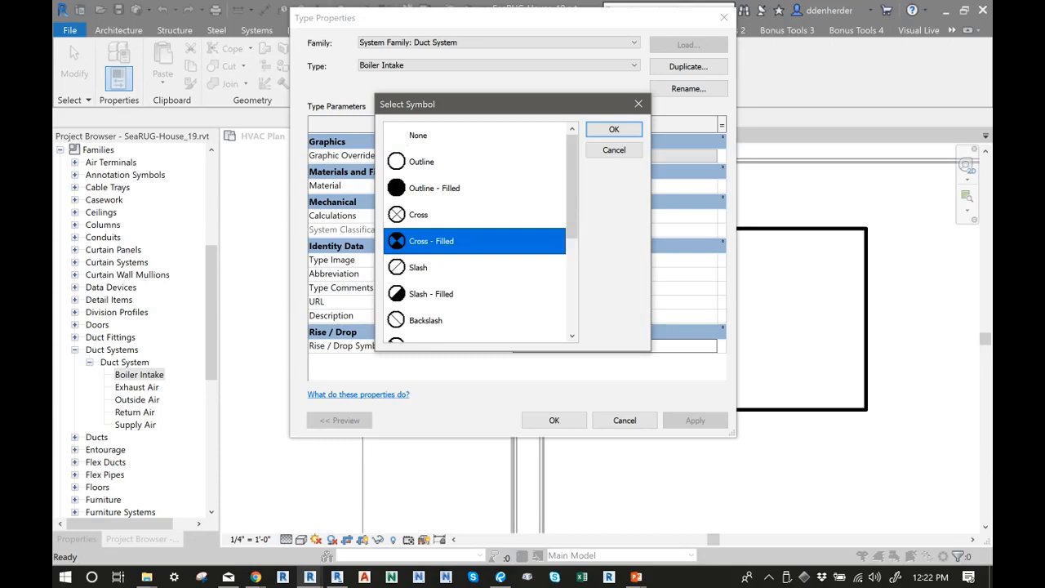
pyautogui.scroll(-1, 474, 233)
pyautogui.scroll(-1, 474, 233)
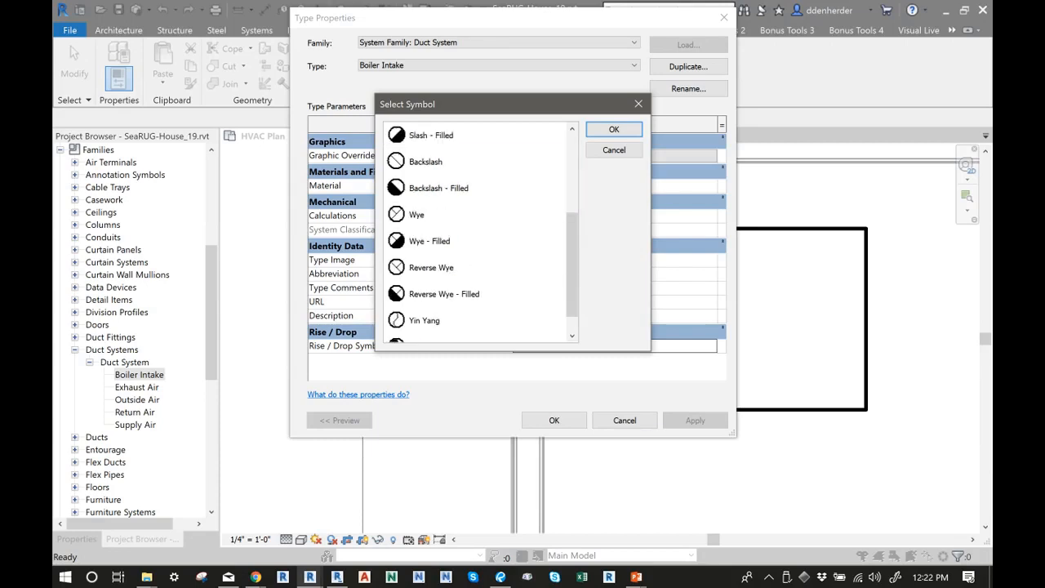
# Set the Boiler Intake type's rise/drop symbol to Reverse Wye - Filled and accept the type properties
pyautogui.click(425, 219)
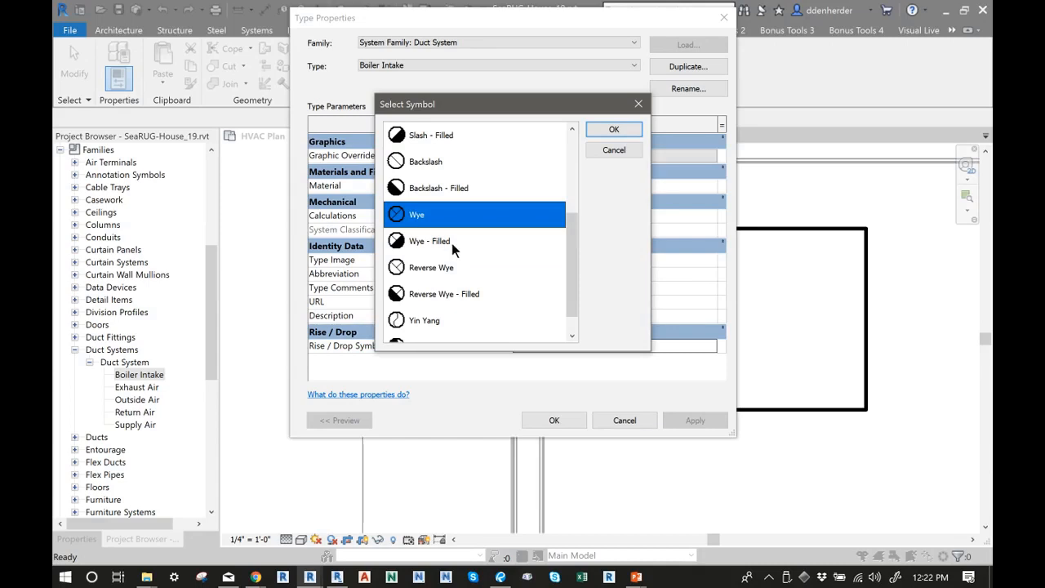
pyautogui.click(451, 266)
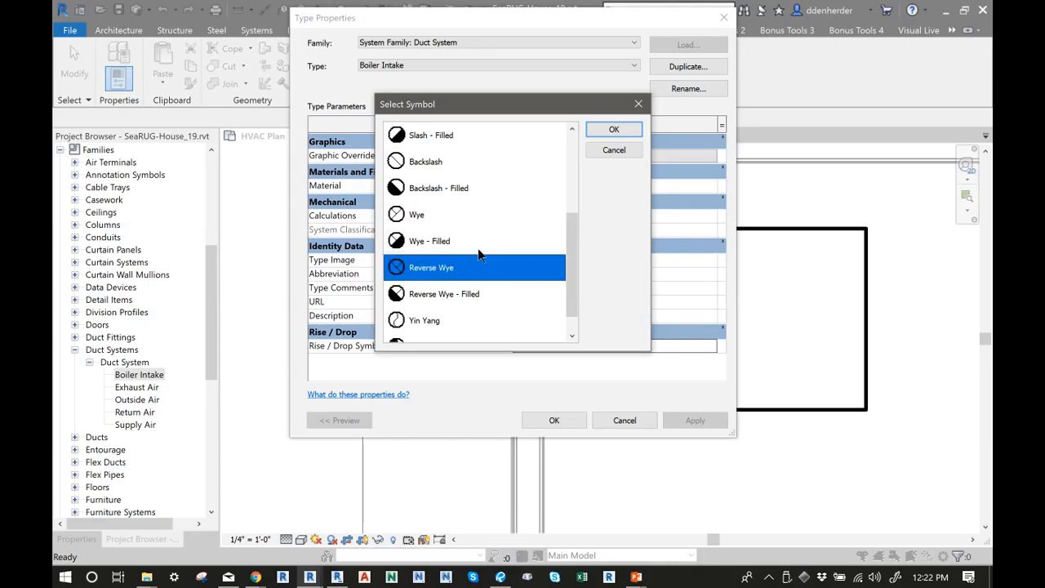
pyautogui.click(510, 292)
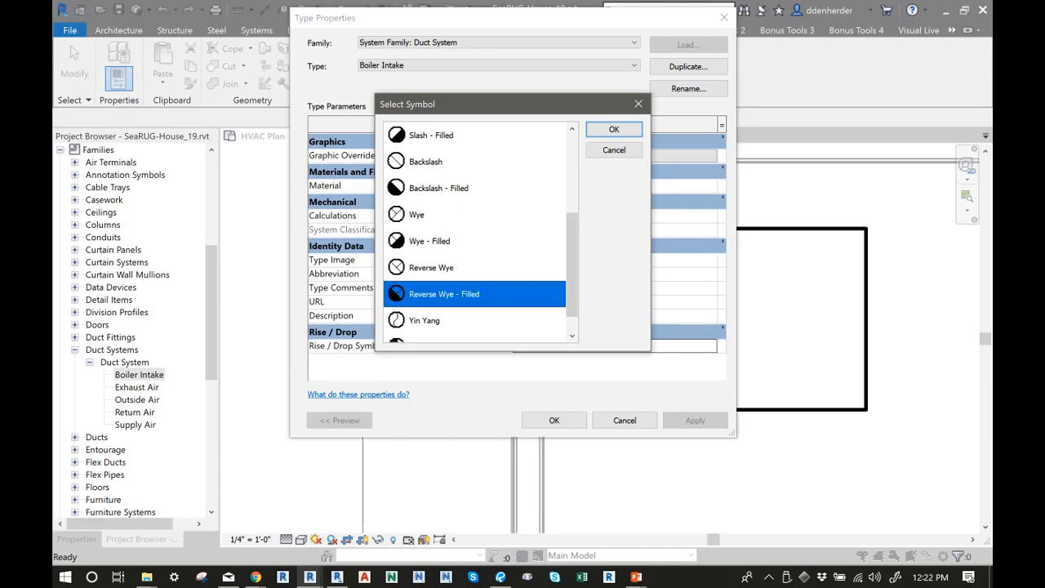
pyautogui.click(614, 129)
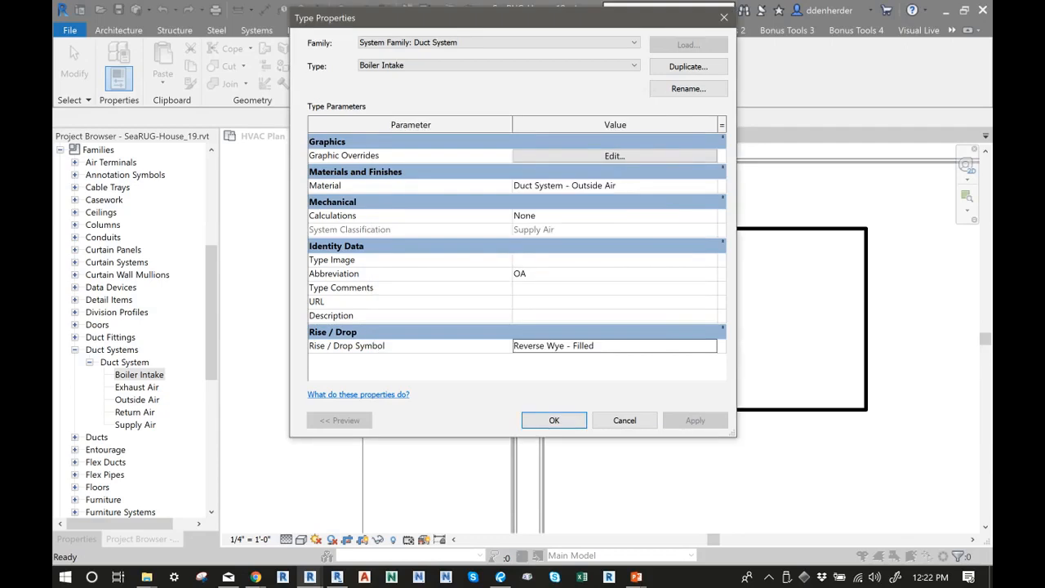
pyautogui.click(555, 421)
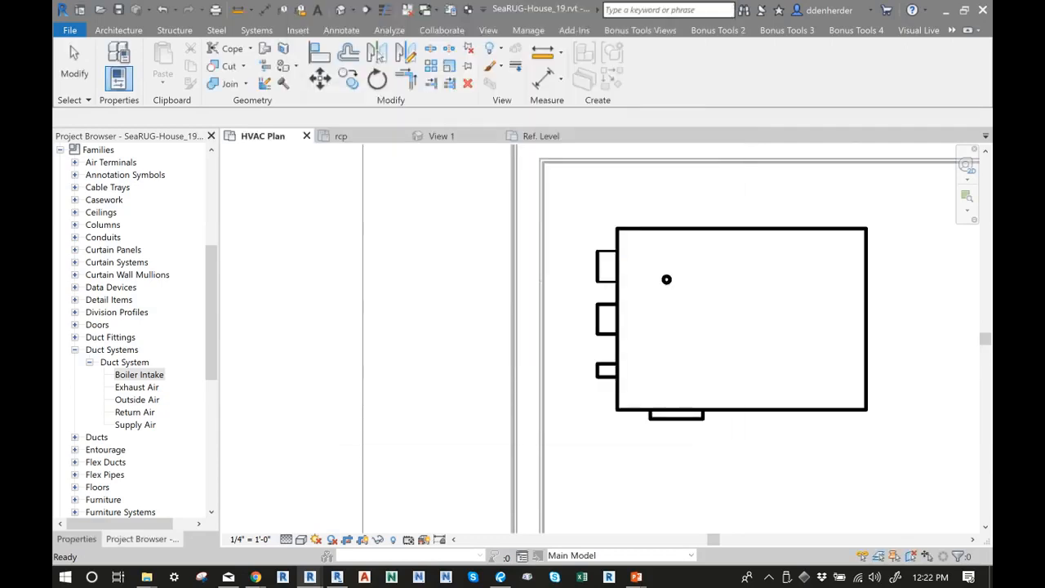
# Inspect the connectors of the Condensing Boiler in the HVAC plan and clear the selection
pyautogui.scroll(-2, 633, 443)
pyautogui.scroll(-3, 550, 423)
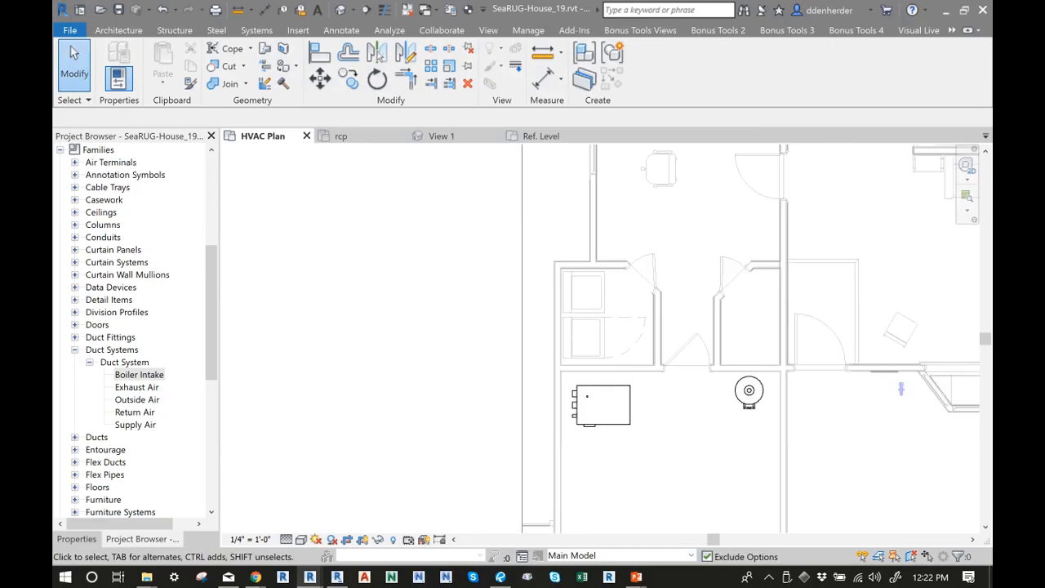
pyautogui.moveTo(550, 422); pyautogui.dragTo(342, 408, button='middle')
pyautogui.click(396, 390)
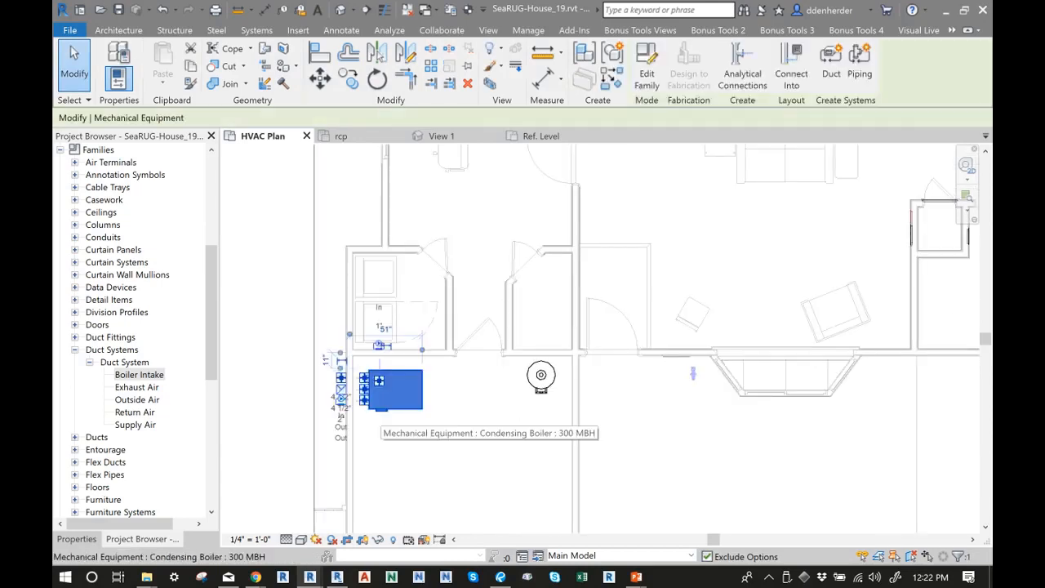
pyautogui.press('Escape')
pyautogui.scroll(-3, 448, 439)
pyautogui.moveTo(447, 438); pyautogui.dragTo(372, 450, button='middle')
pyautogui.scroll(-1, 372, 449)
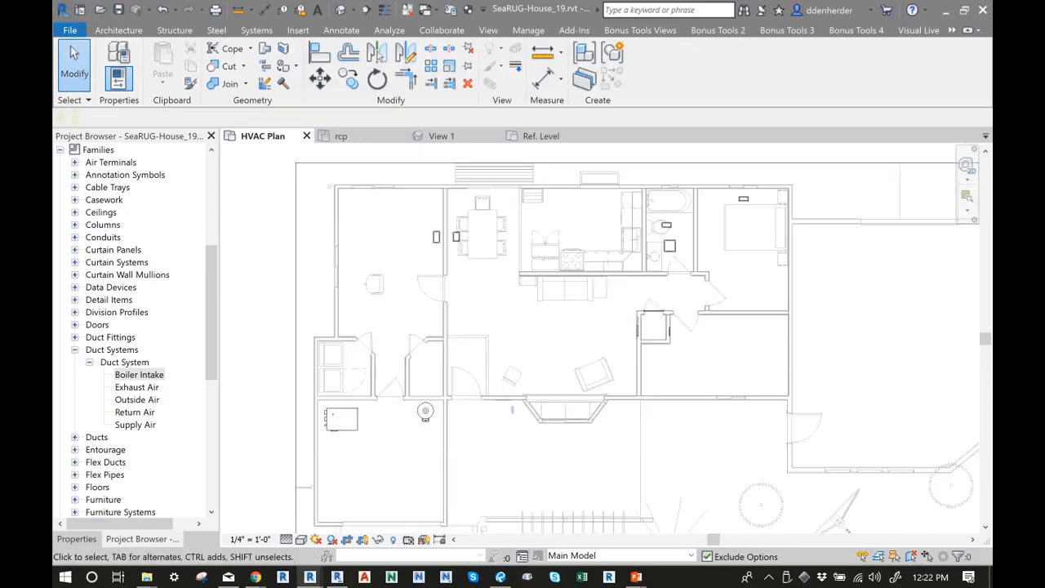
# Inspect the pipe and electrical connectors of the round water heater beside the boiler, and clear the selection
pyautogui.scroll(4, 365, 453)
pyautogui.click(466, 387)
pyautogui.scroll(6, 476, 405)
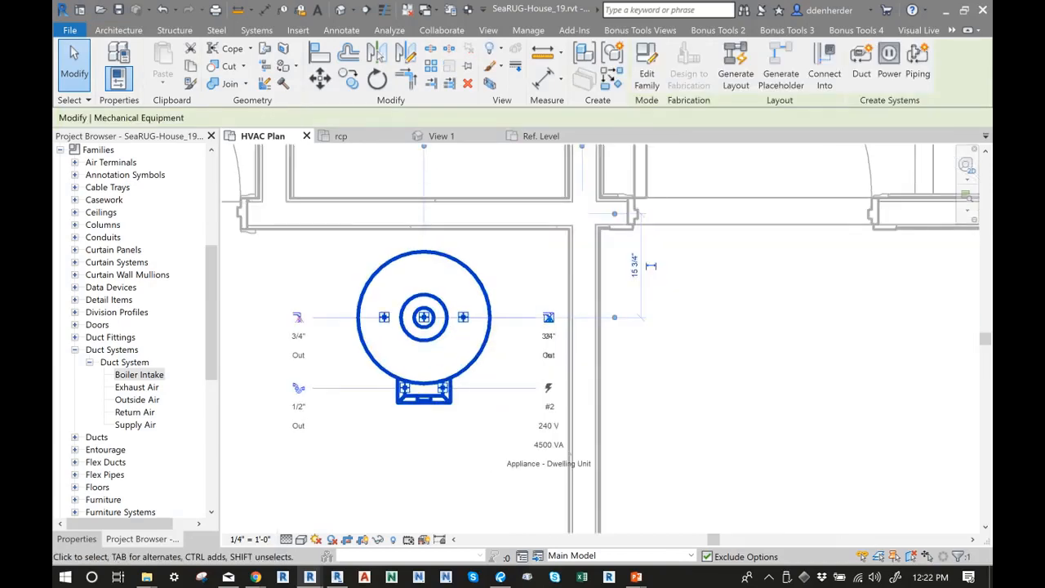
pyautogui.scroll(-3, 629, 432)
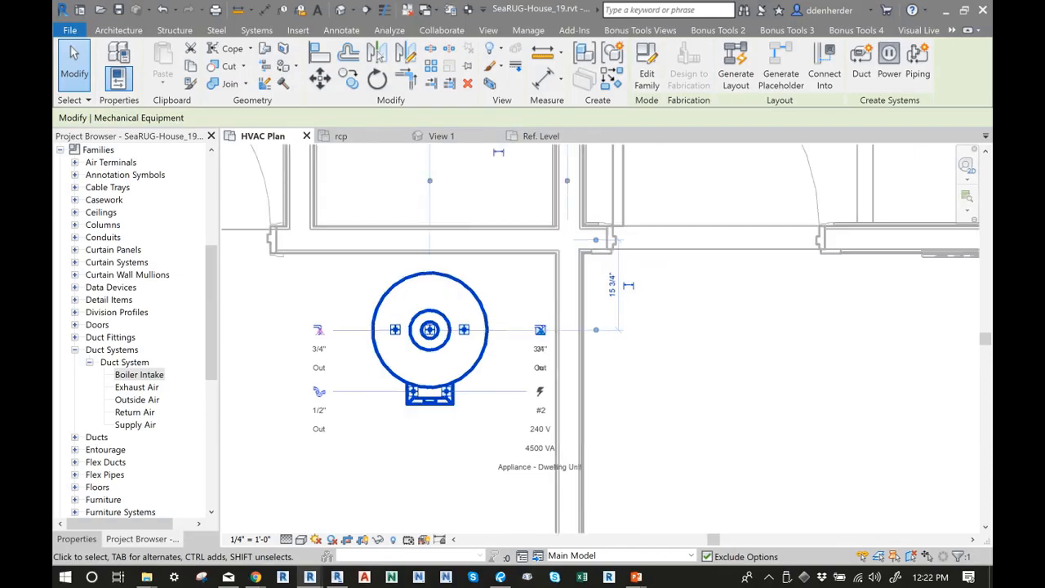
pyautogui.press('Escape')
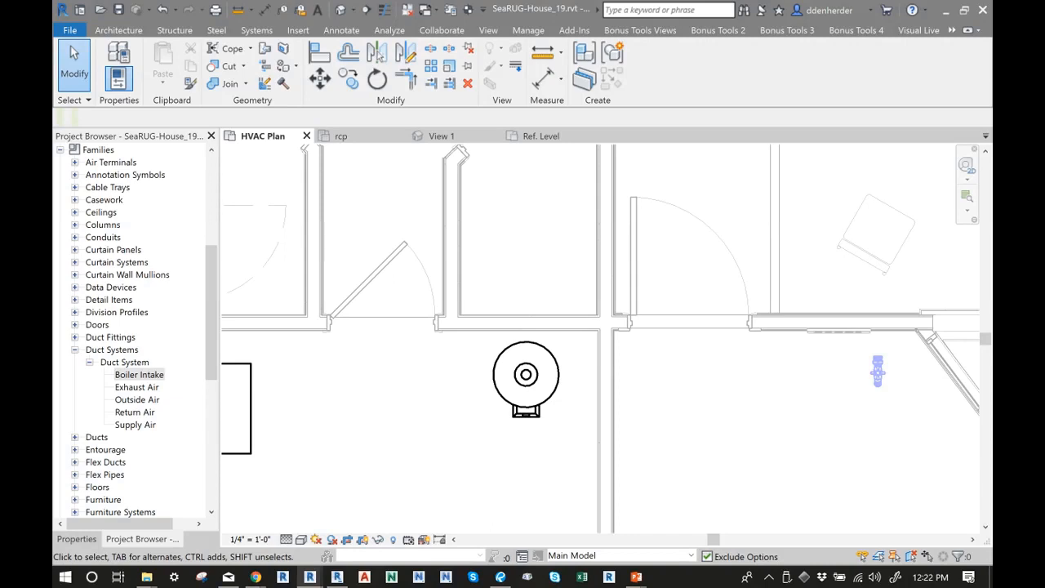
pyautogui.scroll(-3, 558, 436)
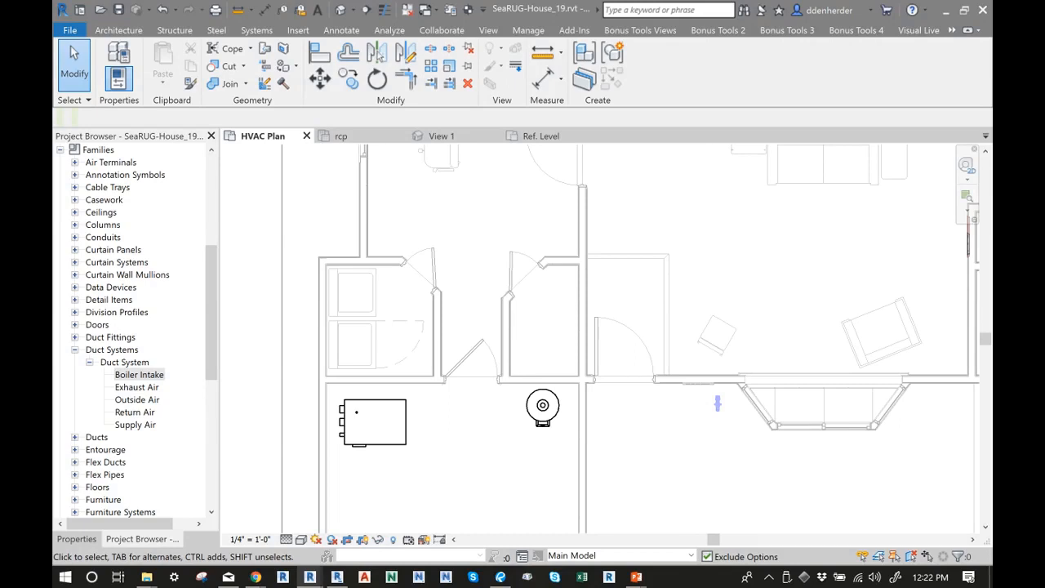
# Expand the Ducts and Piping Systems families in the project to list their available types
pyautogui.click(75, 437)
pyautogui.scroll(-9, 135, 367)
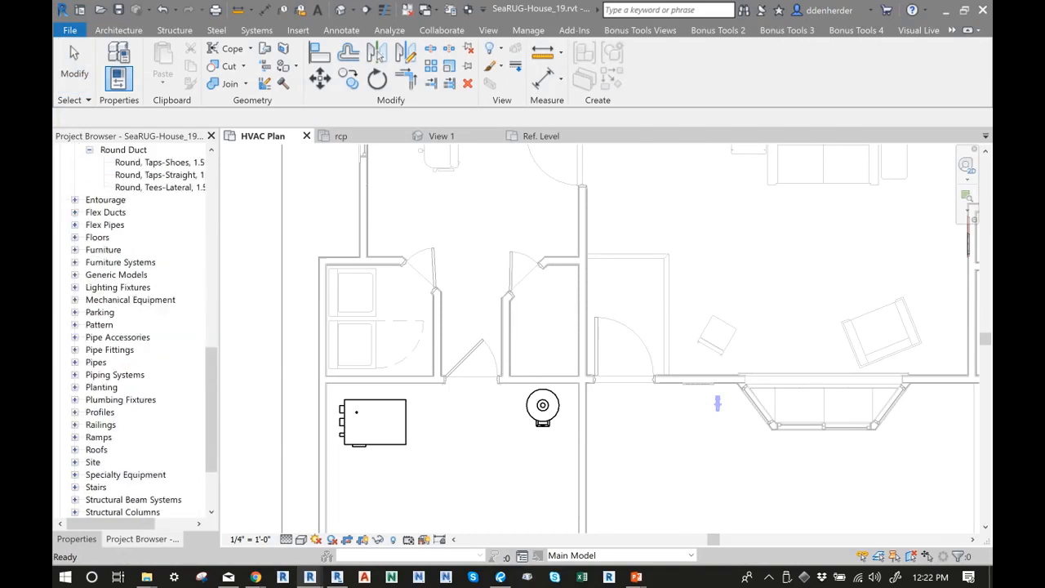
pyautogui.click(74, 375)
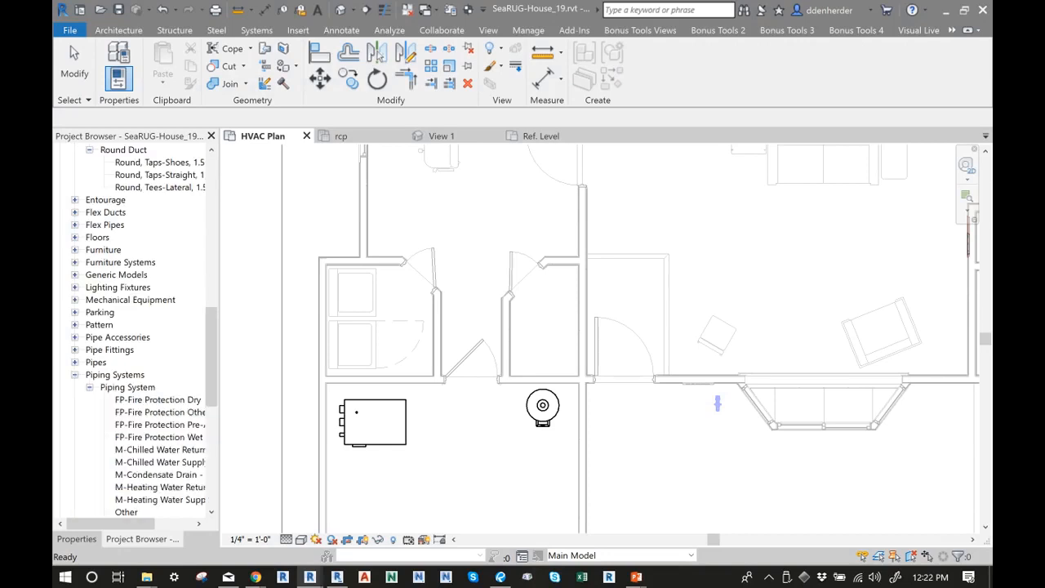
# Expand the Pipes family to its pipe types and review them with the list of piping system types
pyautogui.scroll(-1, 135, 374)
pyautogui.click(74, 313)
pyautogui.click(89, 325)
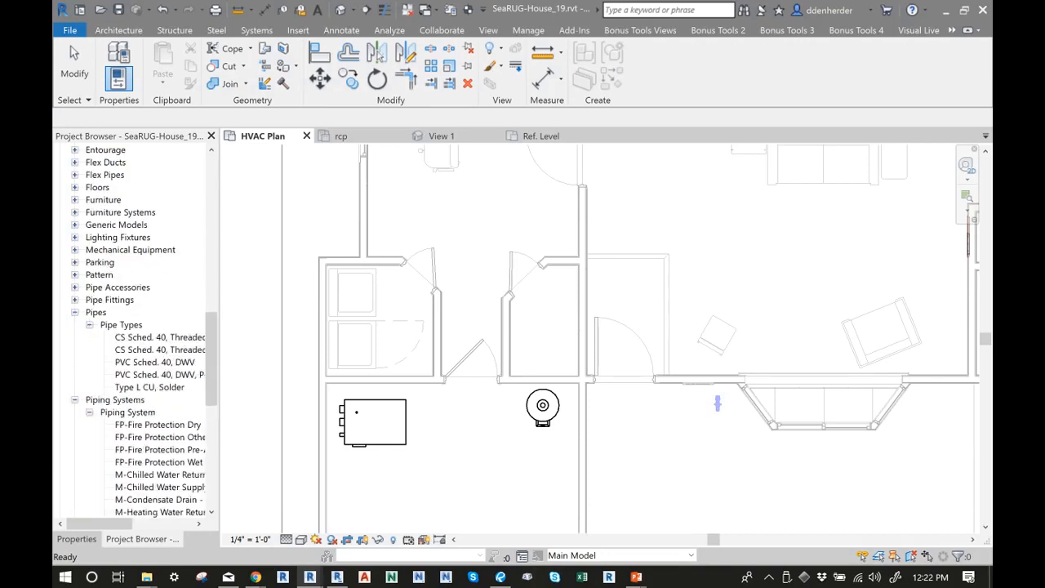
pyautogui.scroll(-2, 131, 335)
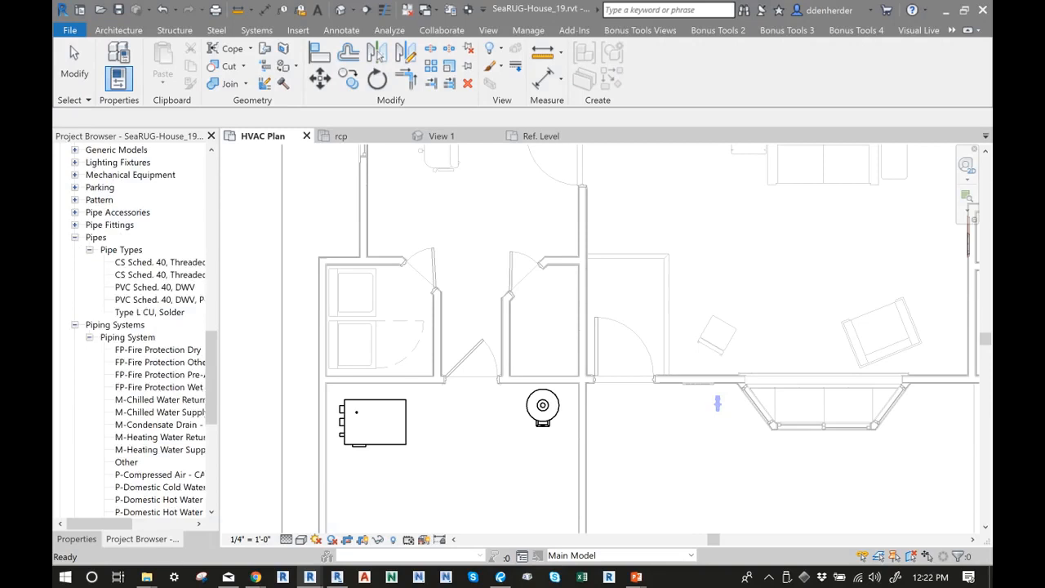
pyautogui.scroll(-2, 142, 367)
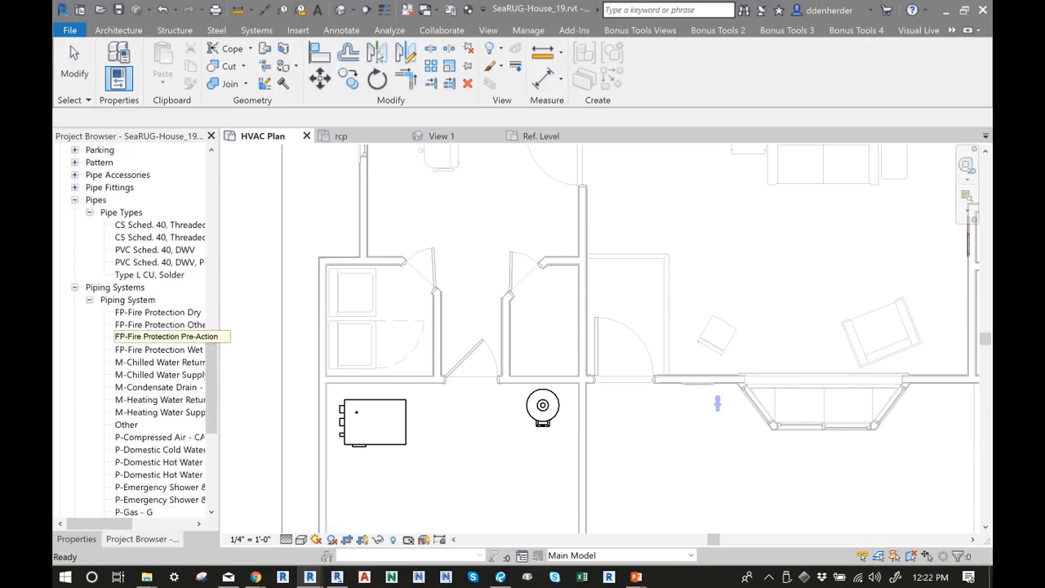
pyautogui.scroll(-3, 147, 433)
pyautogui.scroll(3, 143, 327)
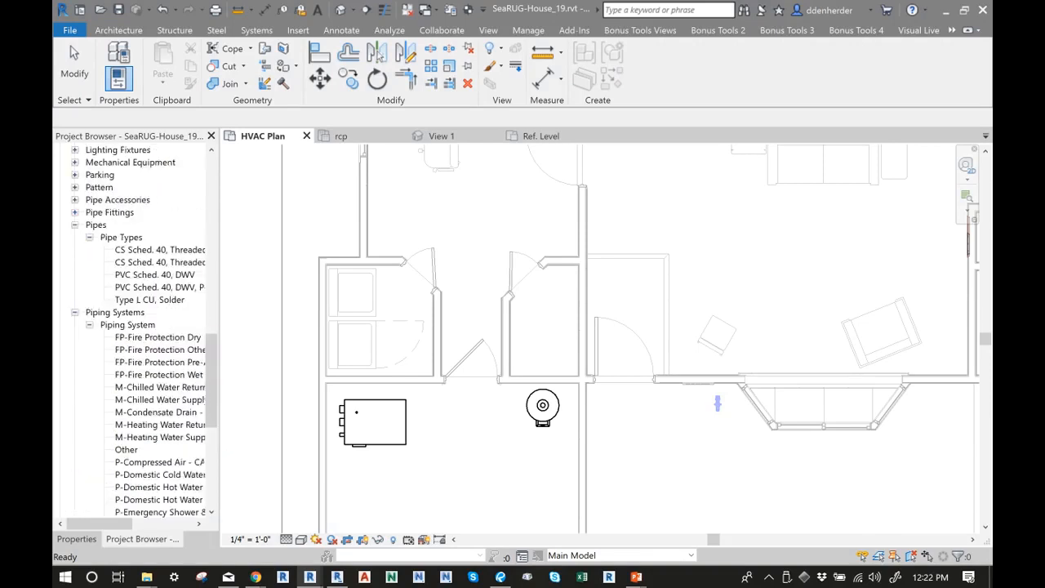
pyautogui.scroll(-2, 142, 327)
pyautogui.scroll(-1, 144, 331)
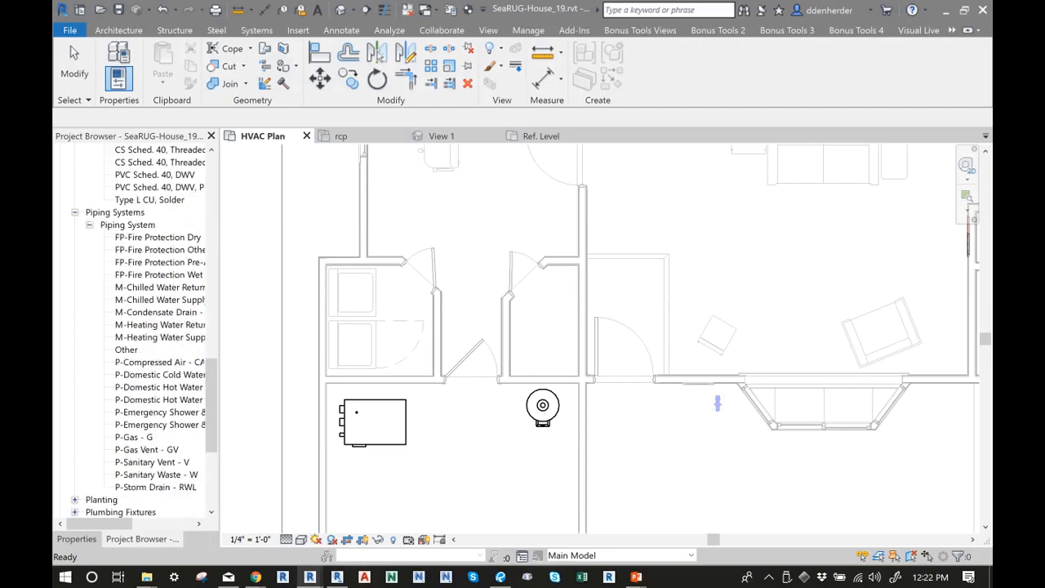
pyautogui.scroll(3, 143, 331)
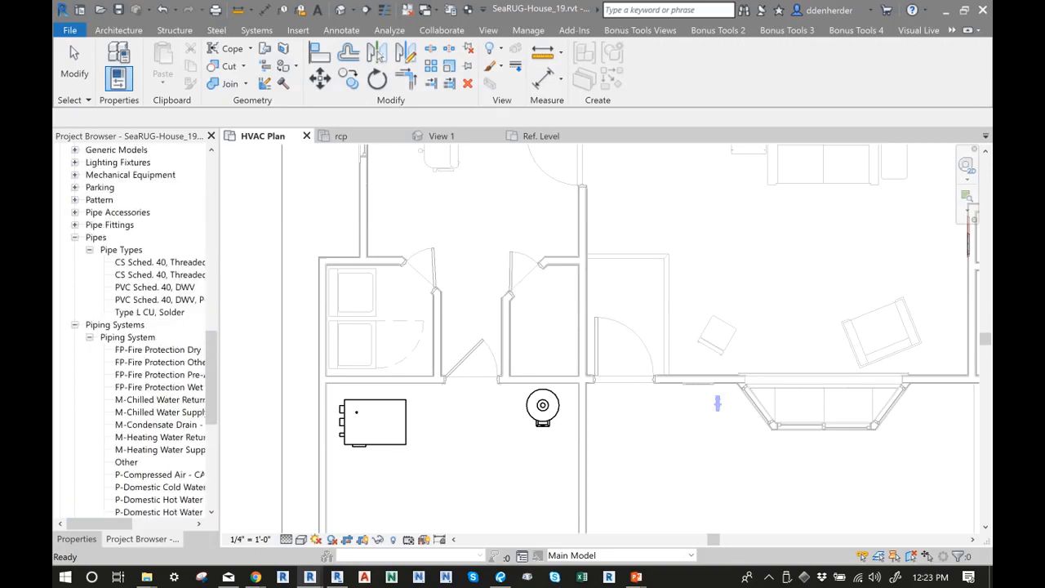
# Review the CS Sched. 40 Threaded, PVC Sched. 40 DWV and Type L CU, Solder pipe types in the project
pyautogui.click(151, 312)
pyautogui.click(172, 262)
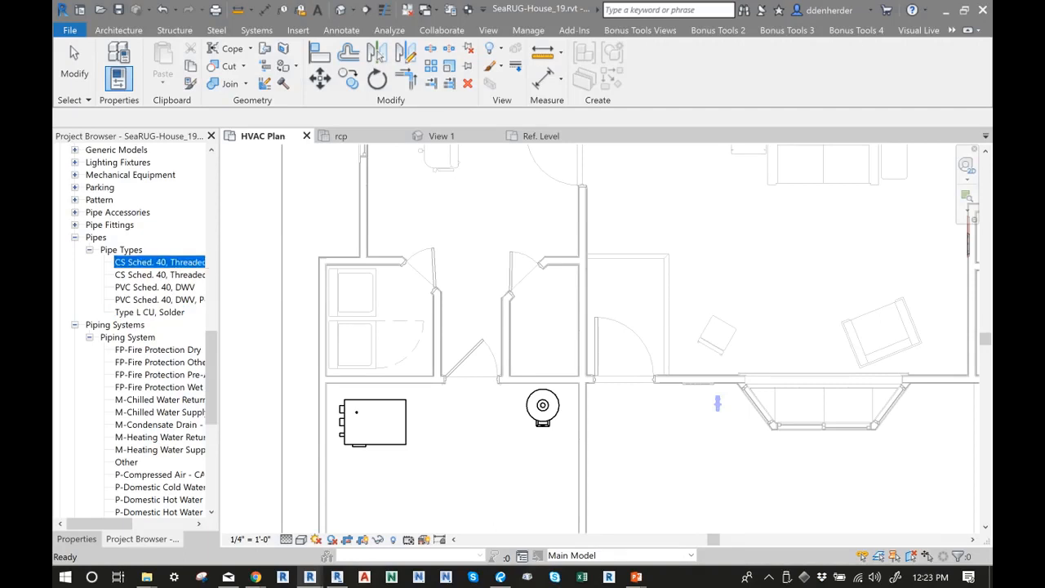
pyautogui.click(172, 289)
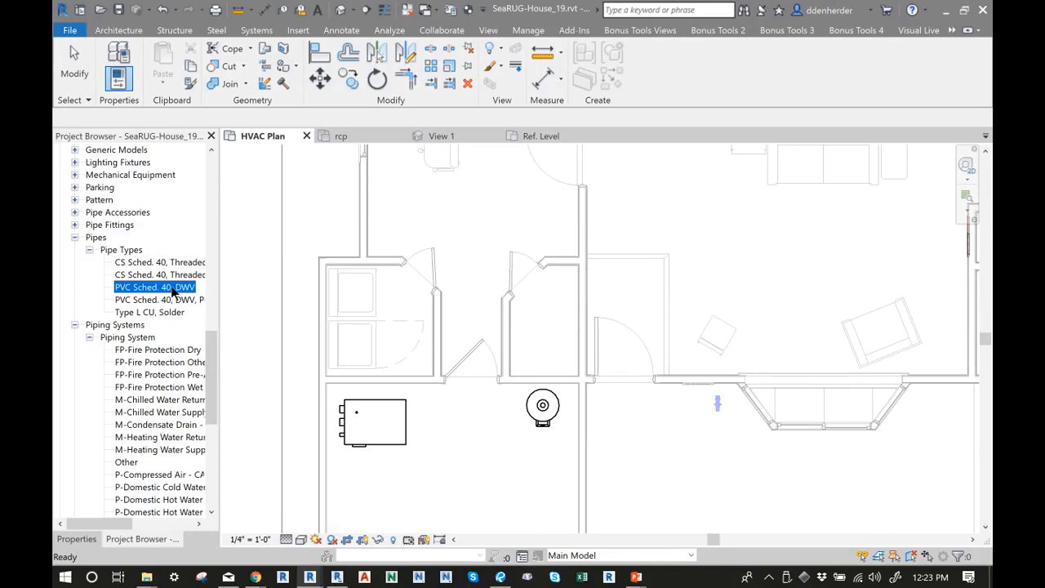
pyautogui.click(150, 312)
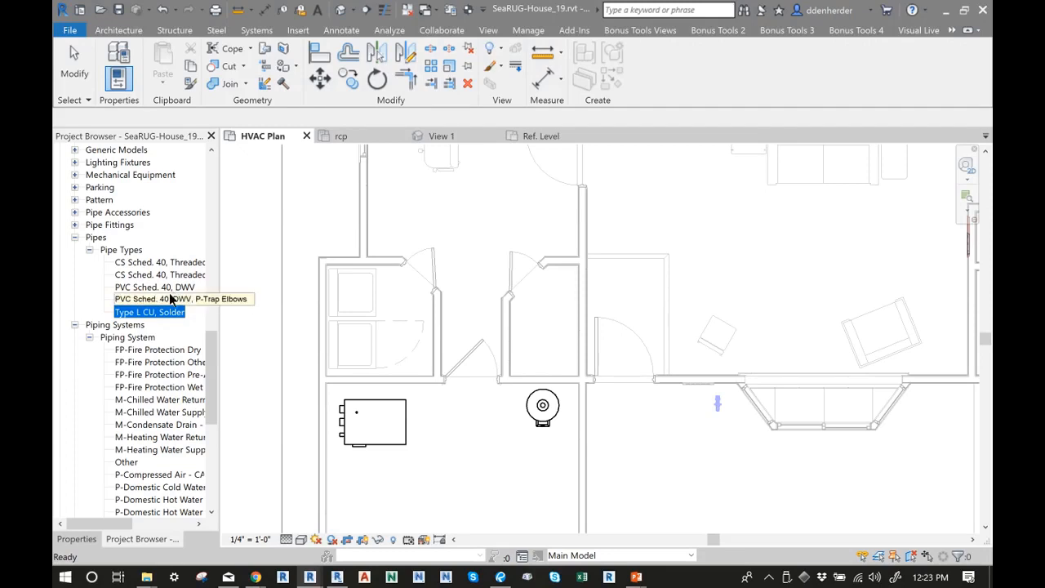
# Draw a 2" pipe from the Condensing Boiler's Hydronic Supply connector straight out through the exterior wall, with a 90° turn toward plan north
pyautogui.click(375, 423)
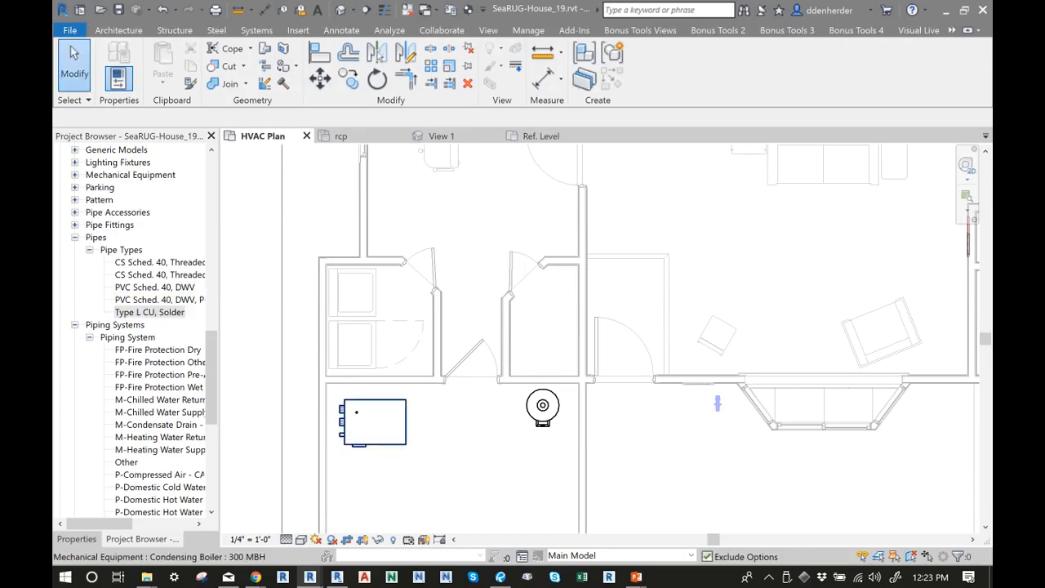
pyautogui.scroll(1, 335, 432)
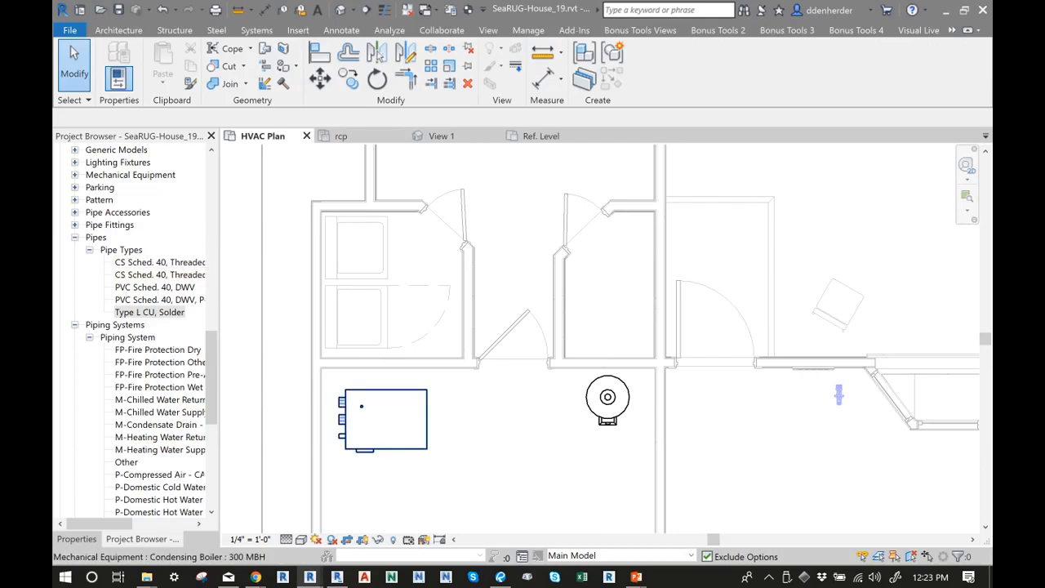
pyautogui.click(409, 444)
pyautogui.moveTo(409, 444); pyautogui.dragTo(531, 425, button='middle')
pyautogui.scroll(-3, 531, 425)
pyautogui.scroll(3, 530, 428)
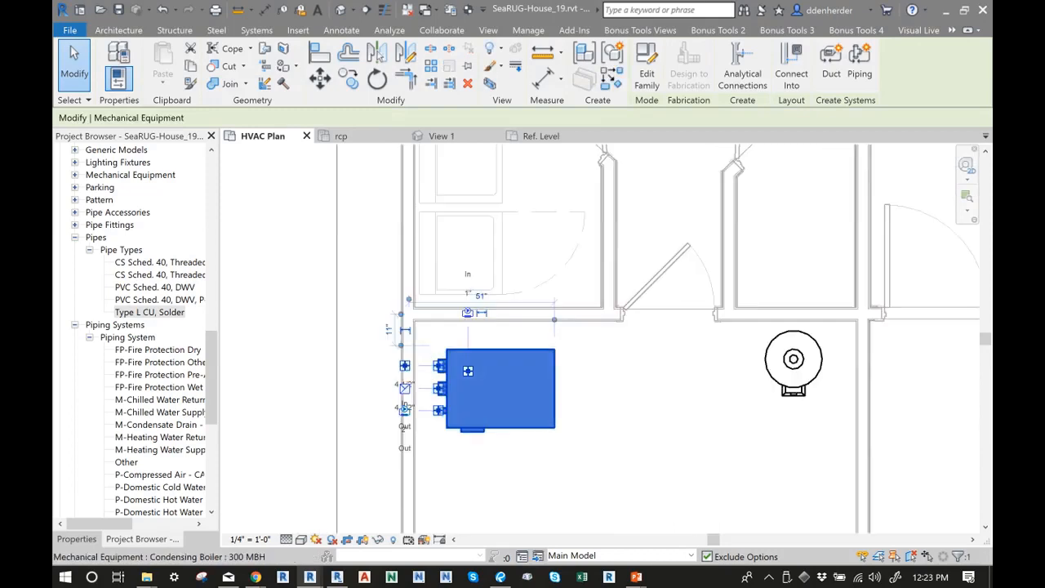
pyautogui.scroll(2, 442, 452)
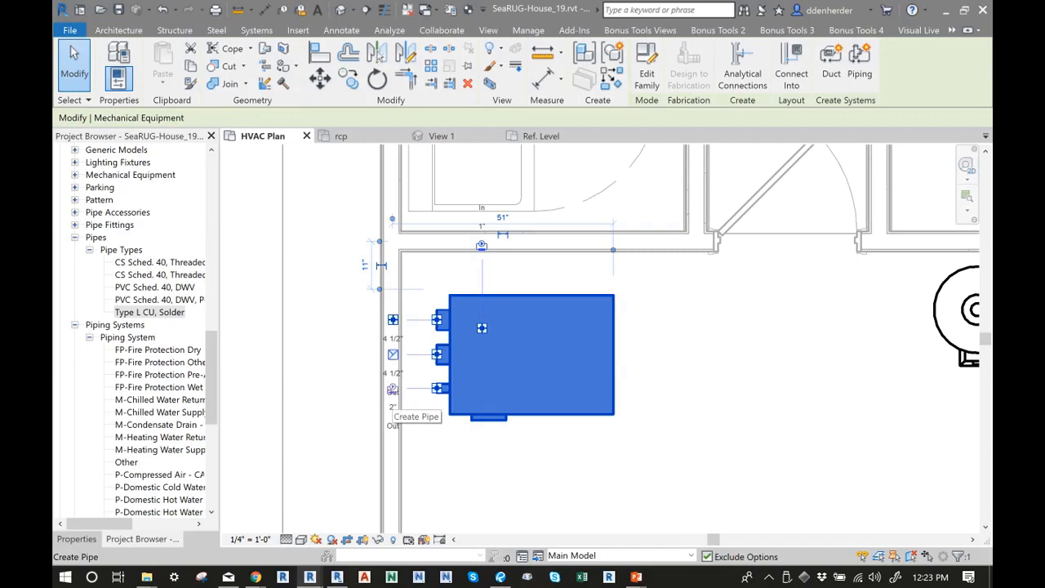
pyautogui.click(438, 388)
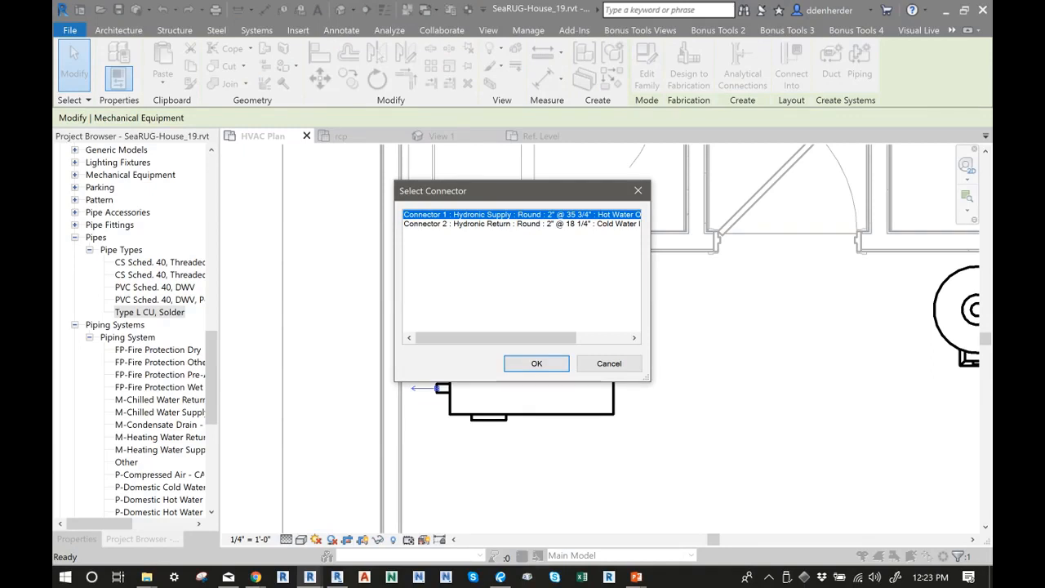
pyautogui.click(537, 363)
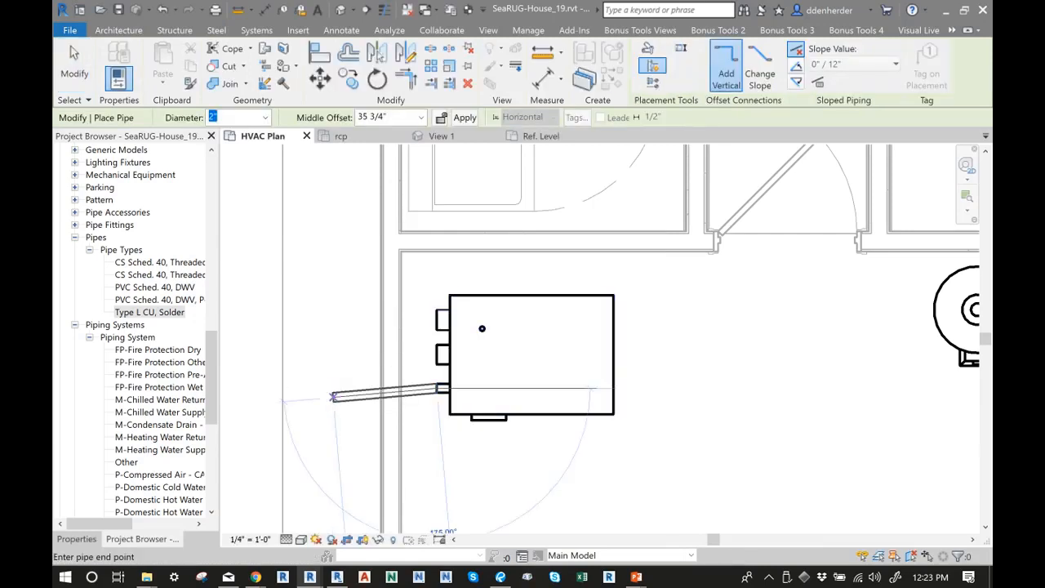
pyautogui.click(337, 388)
pyautogui.click(337, 328)
pyautogui.press('Escape')
pyautogui.press('Escape')
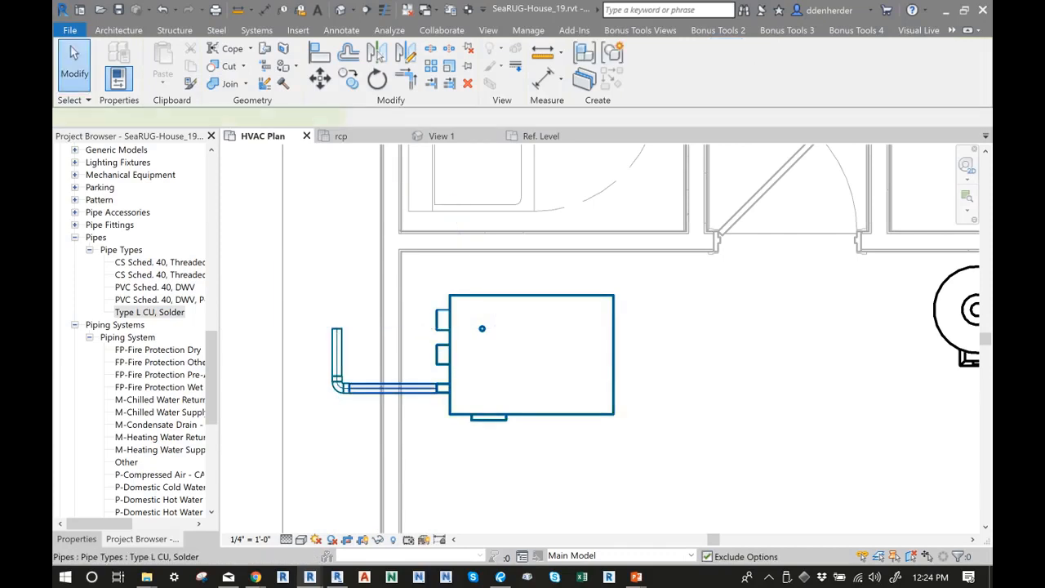
# Inspect the properties of the two new pipes and their elbow, individually and as one selection, and clear the selection
pyautogui.click(392, 388)
pyautogui.click(76, 539)
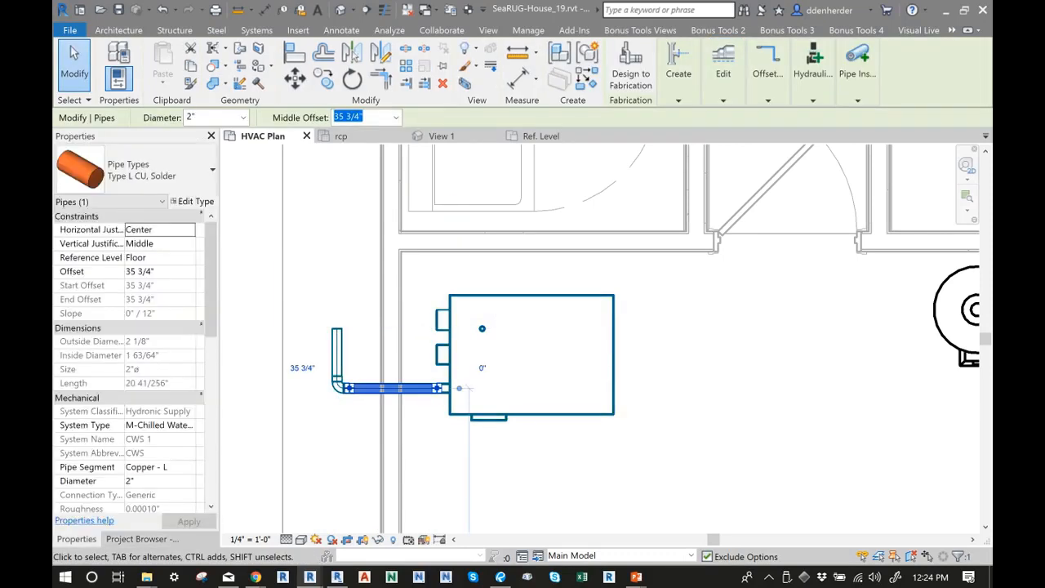
pyautogui.press('Escape')
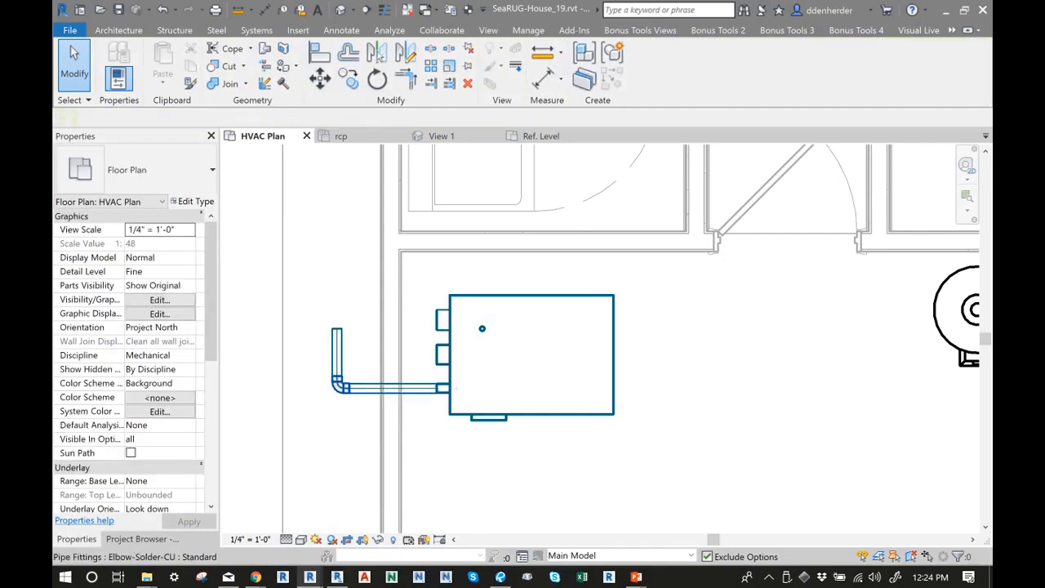
pyautogui.click(339, 387)
pyautogui.click(337, 353)
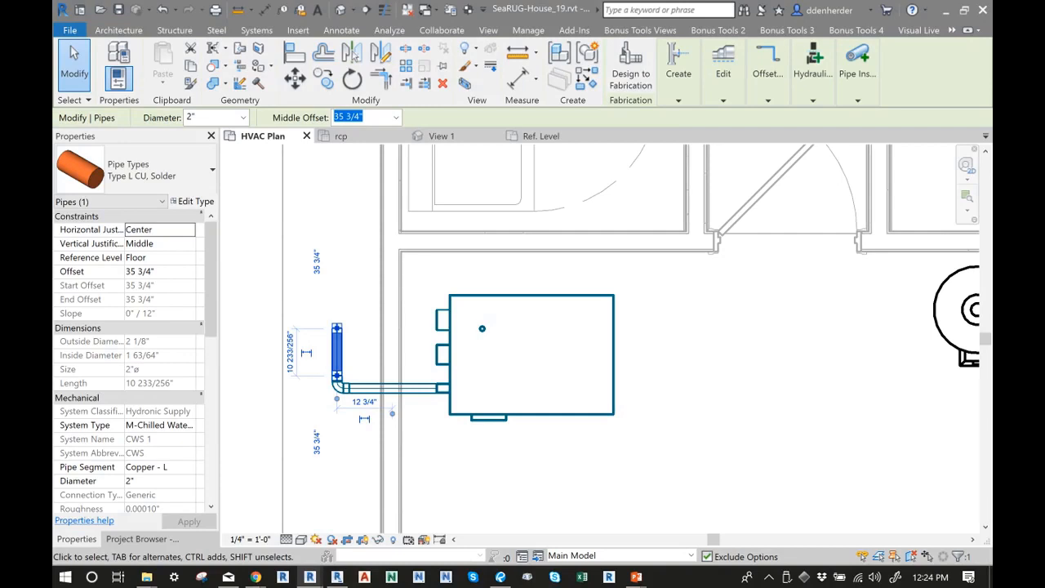
pyautogui.press('Escape')
pyautogui.moveTo(360, 432); pyautogui.dragTo(320, 373)
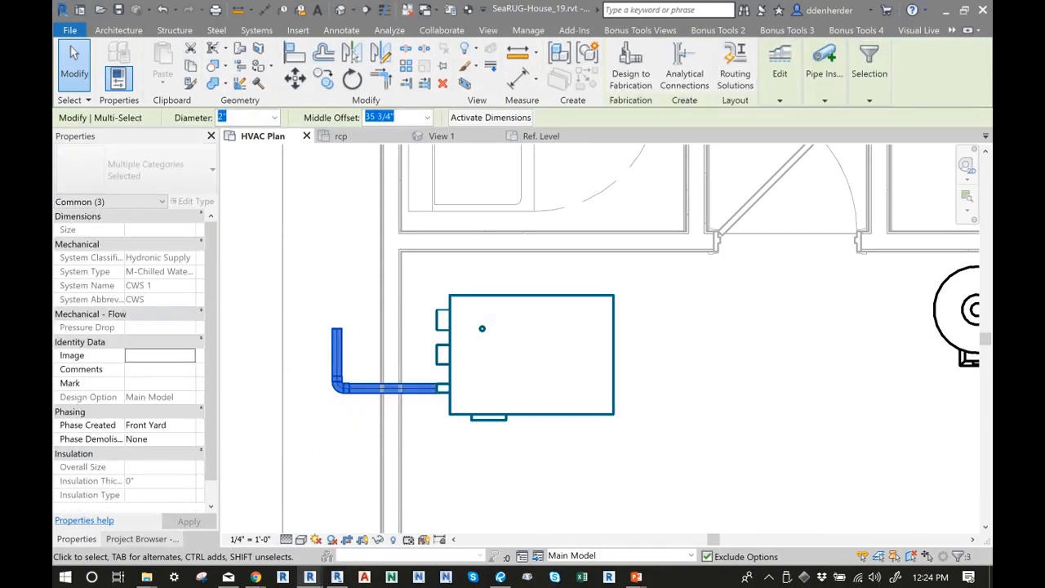
pyautogui.click(142, 539)
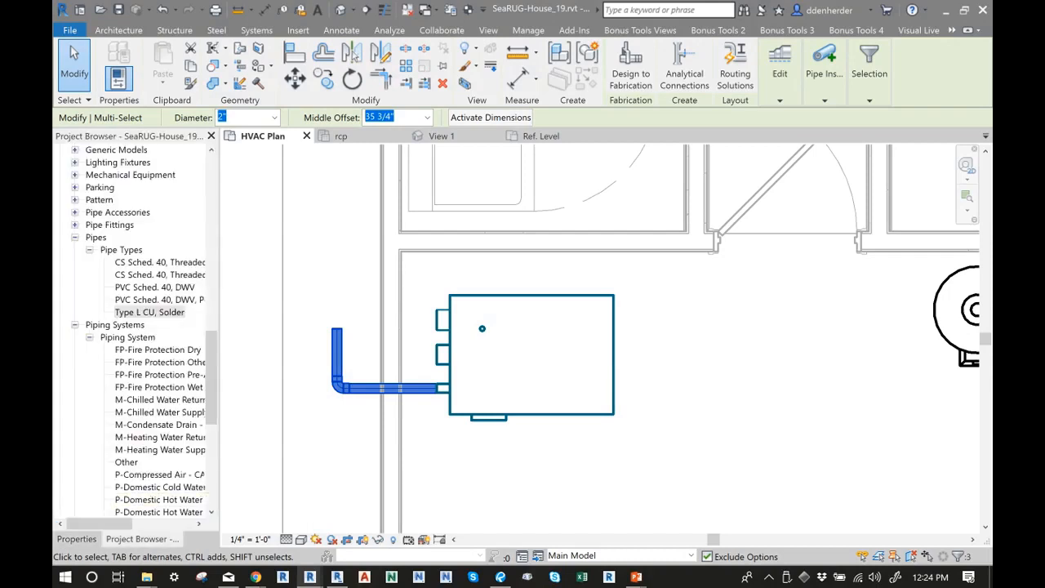
pyautogui.press('Escape')
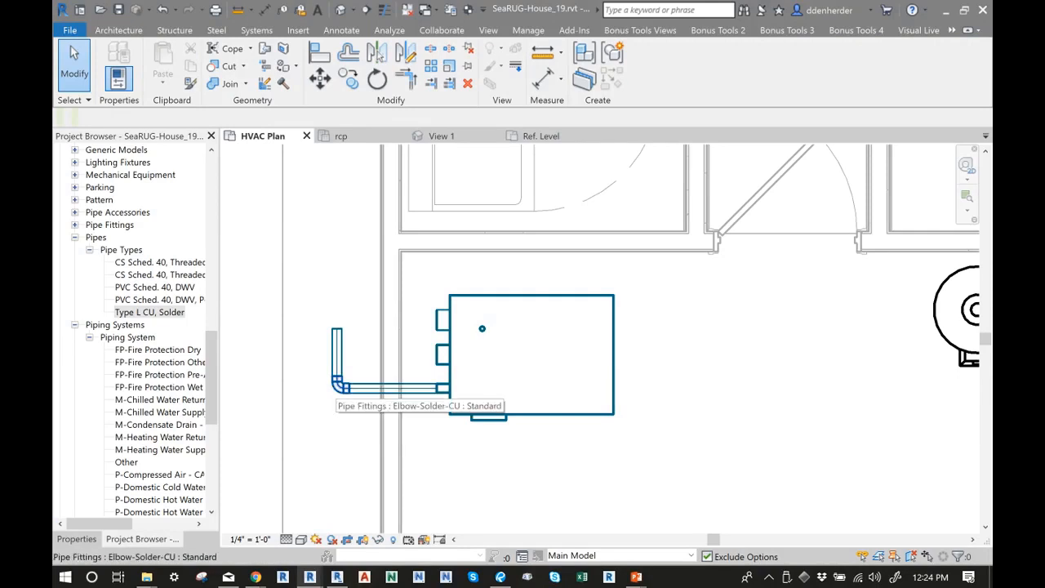
pyautogui.click(338, 386)
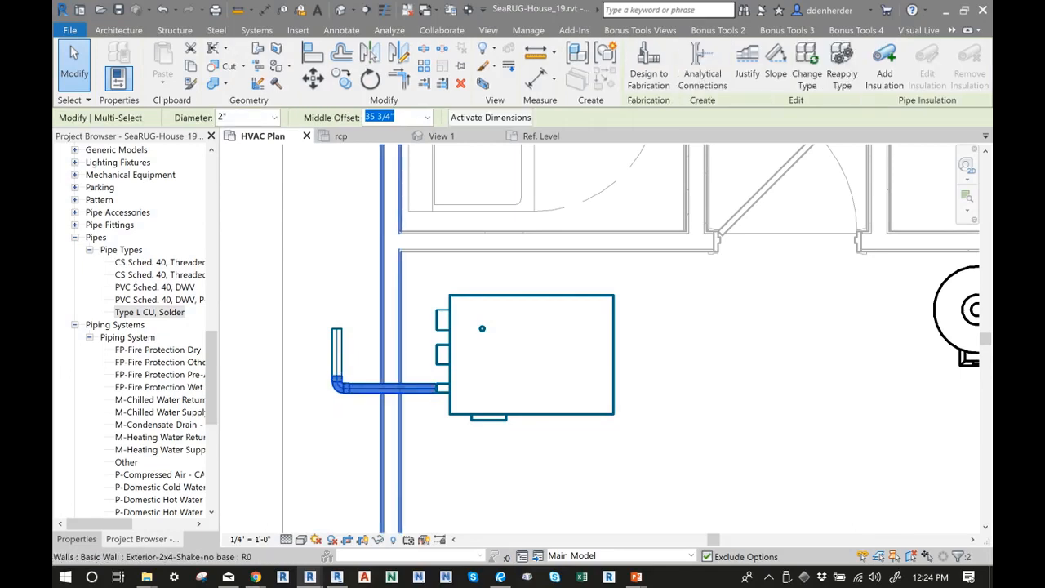
pyautogui.press('Escape')
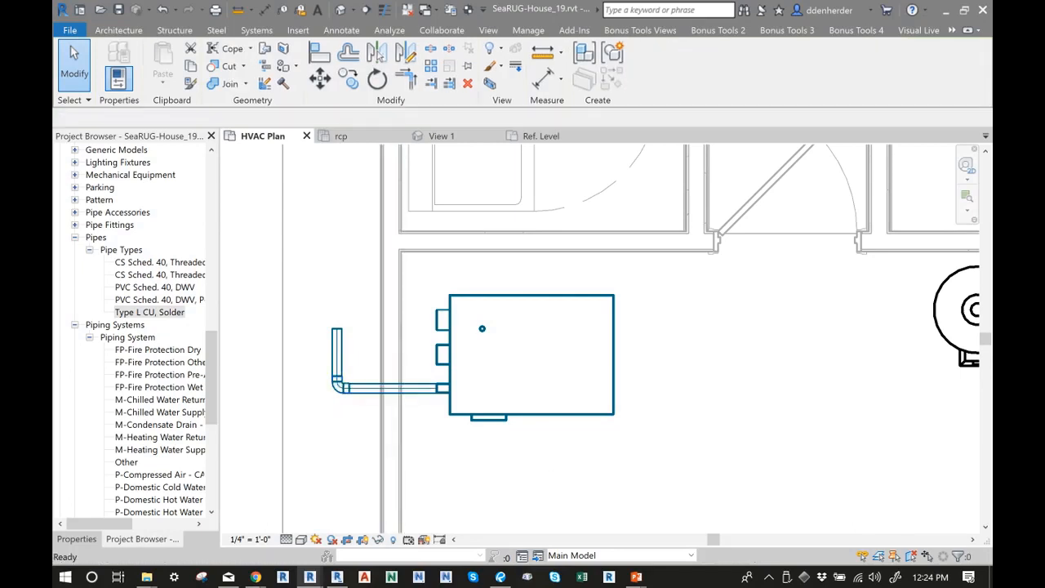
pyautogui.click(391, 388)
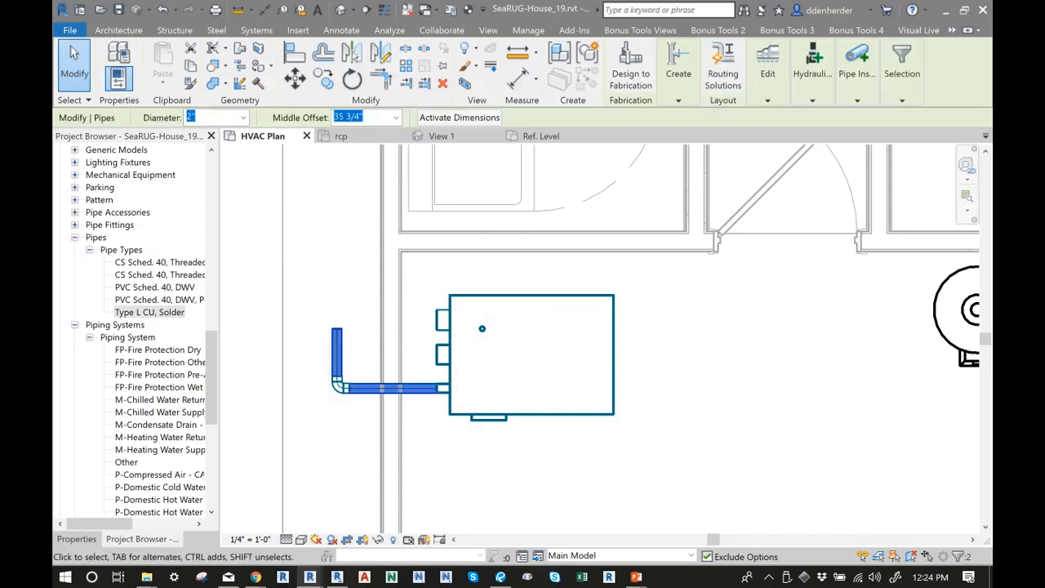
pyautogui.click(173, 277)
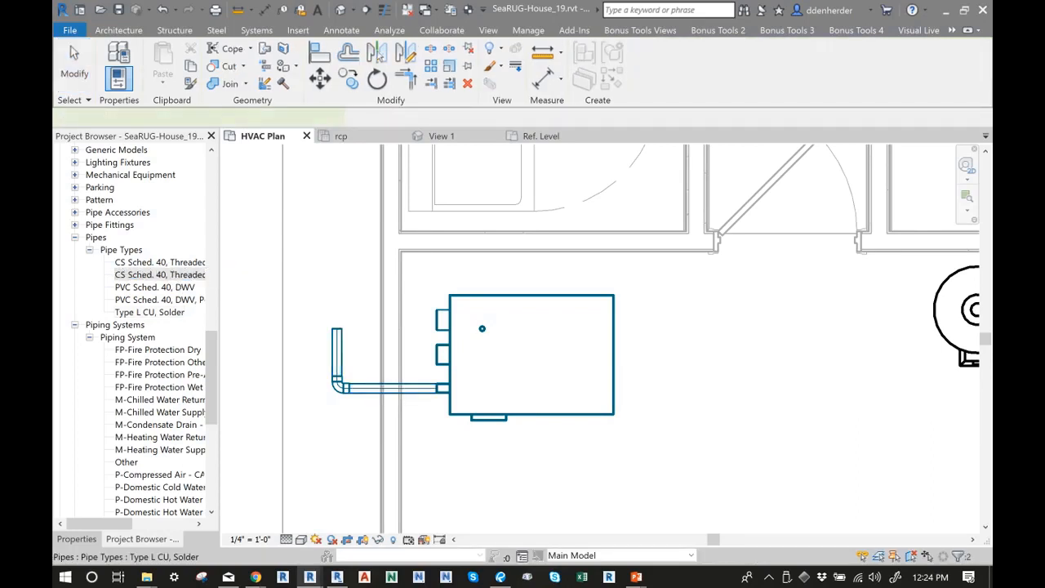
pyautogui.click(337, 347)
pyautogui.click(76, 539)
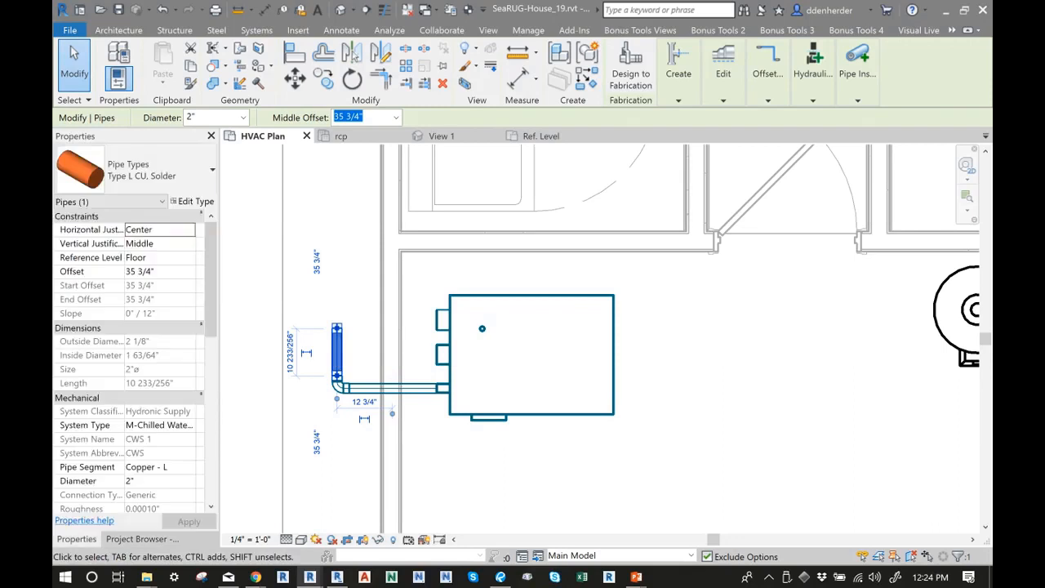
pyautogui.press('Escape')
# Change both new pipe segments to the CS Sched. 40, Threaded w/ Tees type and clear the selection
pyautogui.click(337, 351)
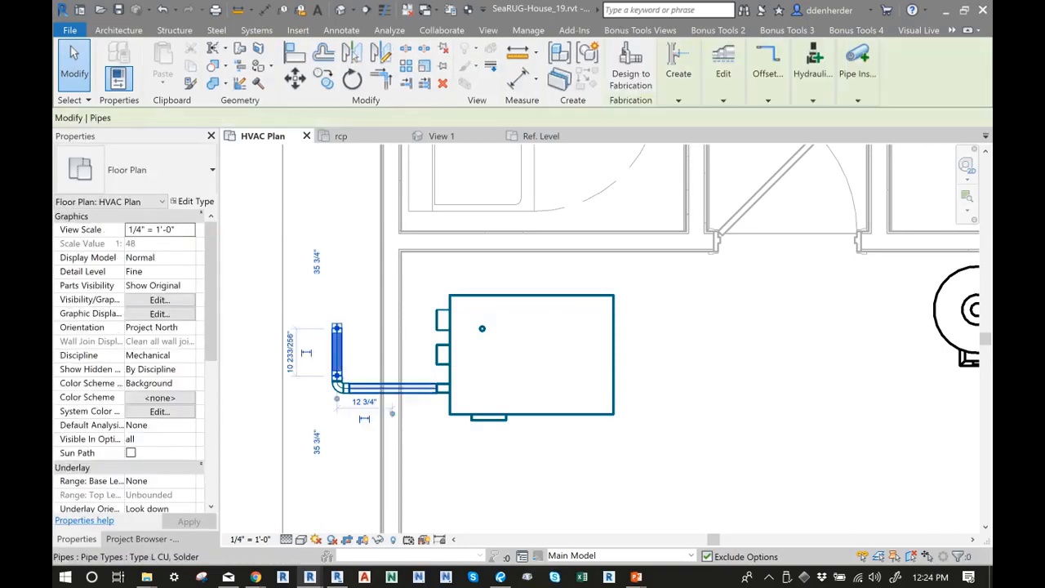
pyautogui.click(136, 170)
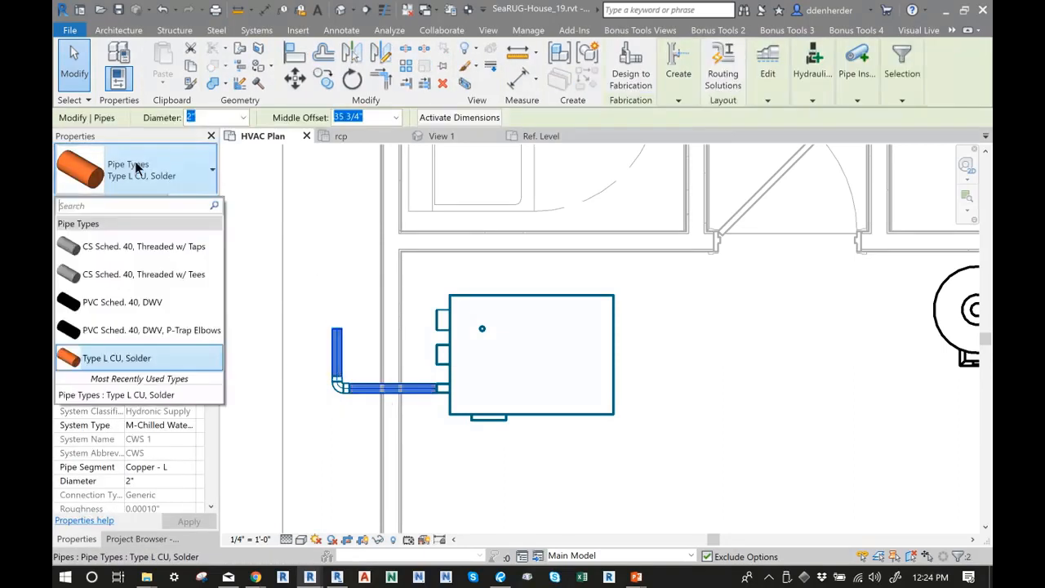
pyautogui.click(155, 274)
pyautogui.click(319, 296)
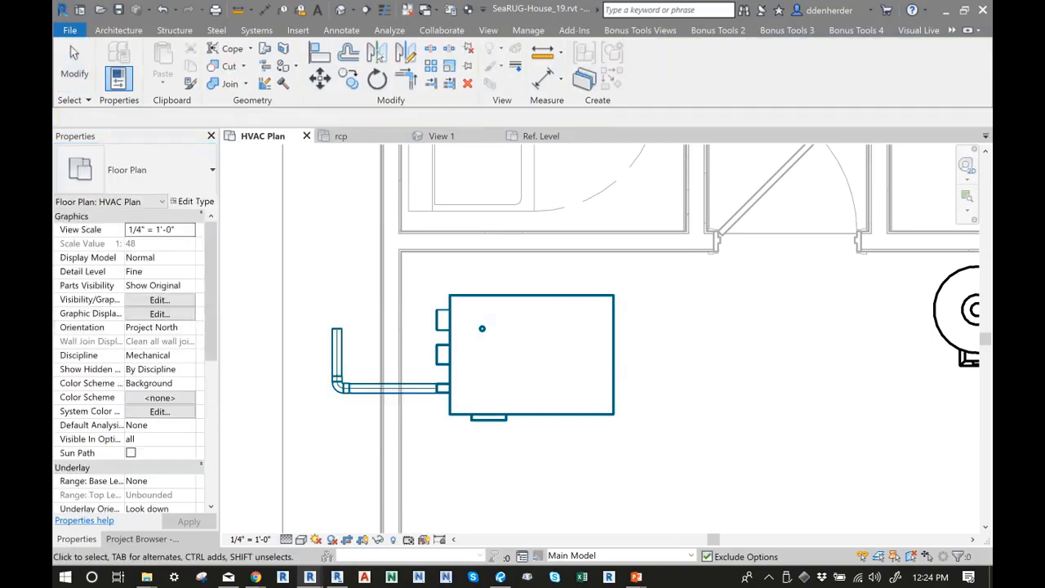
# Examine the replacement types available for the elbow between the two pipes, and leave its type as it is
pyautogui.click(340, 384)
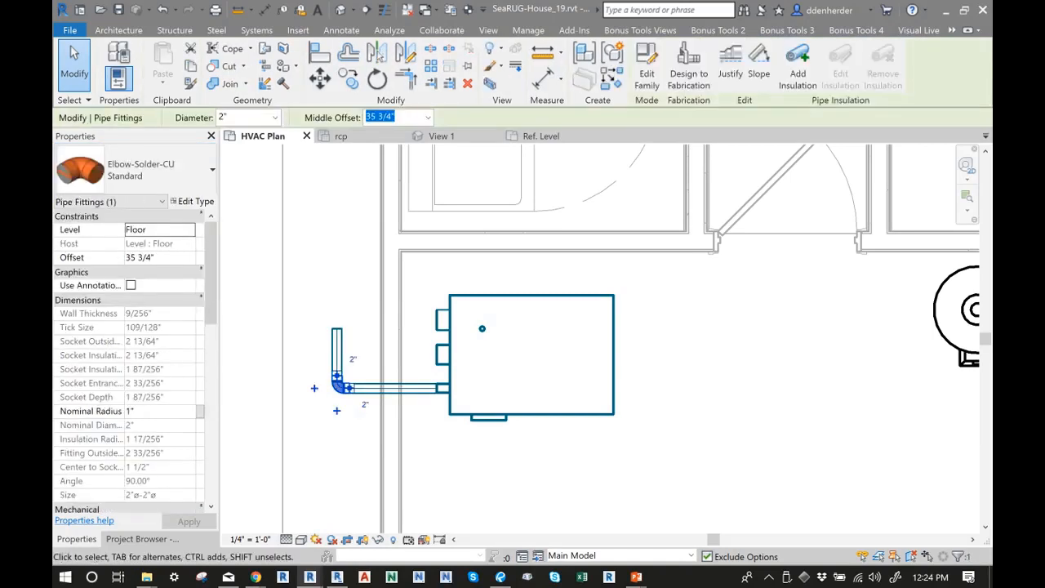
pyautogui.click(136, 170)
pyautogui.moveTo(136, 355)
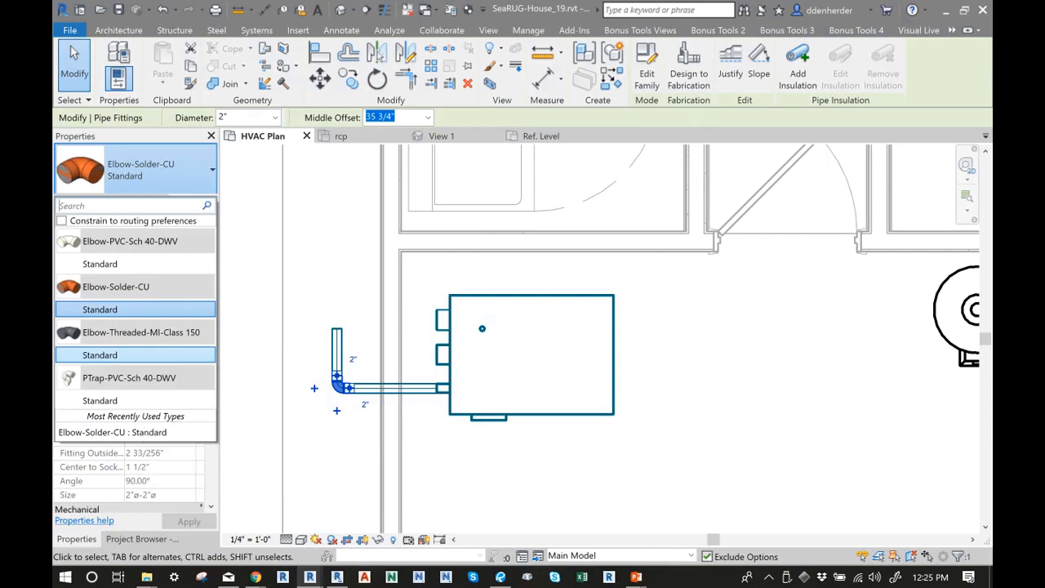
pyautogui.press('Escape')
pyautogui.press('Escape')
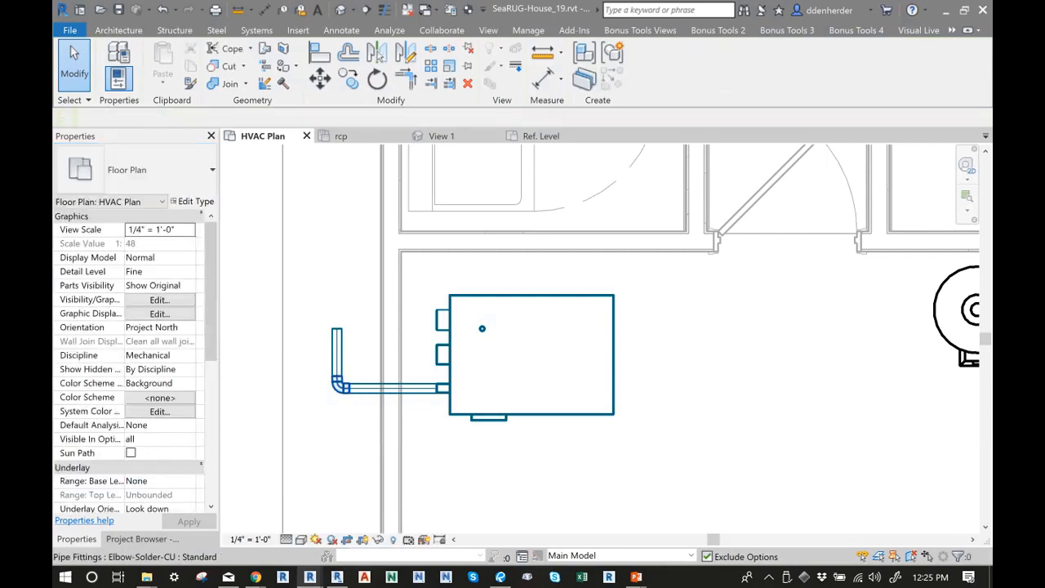
# Delete the solder elbow, rejoin the two pipes with Trim/Extend to Corner, and select the new elbow to inspect its type
pyautogui.click(339, 387)
pyautogui.press('Delete')
pyautogui.press('t')
pyautogui.press('r')
pyautogui.click(360, 388)
pyautogui.click(337, 365)
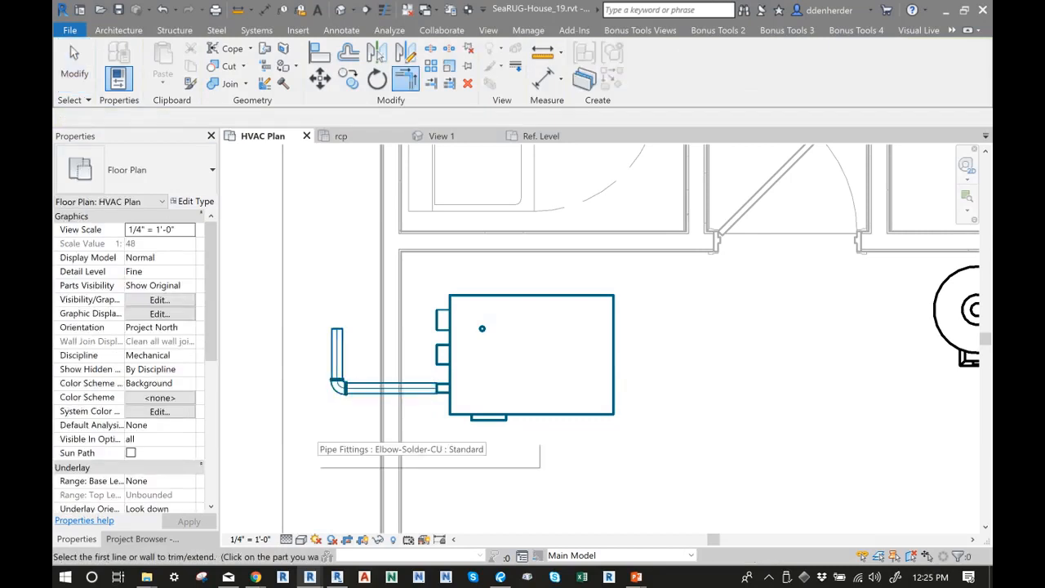
pyautogui.press('Escape')
pyautogui.click(339, 385)
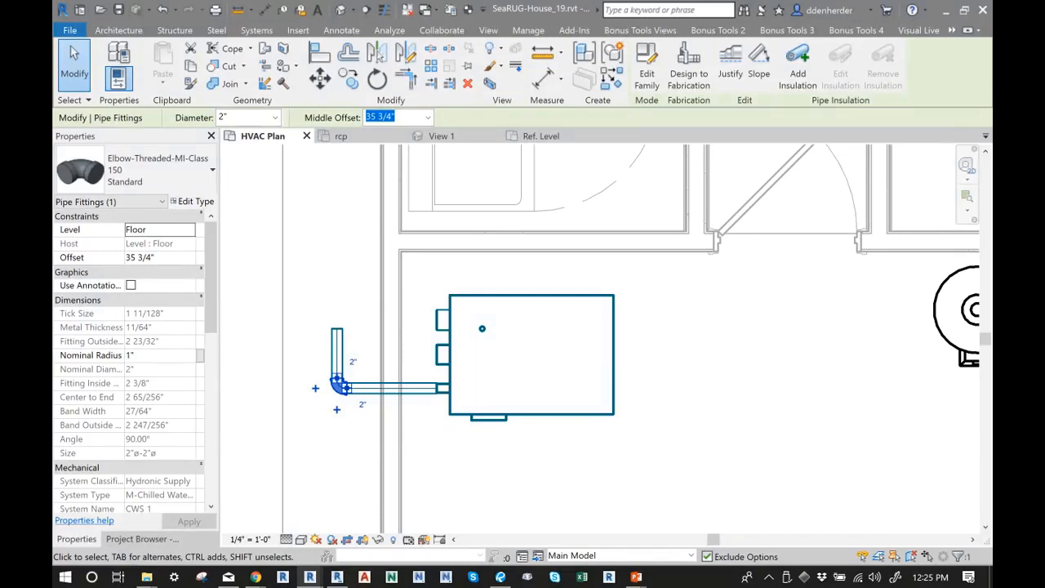
# Draw a 2" PVC Sched. 40, DWV pipe from the boiler's piping connector past the threaded elbow, with a 90° turn up the plan
pyautogui.press('Escape')
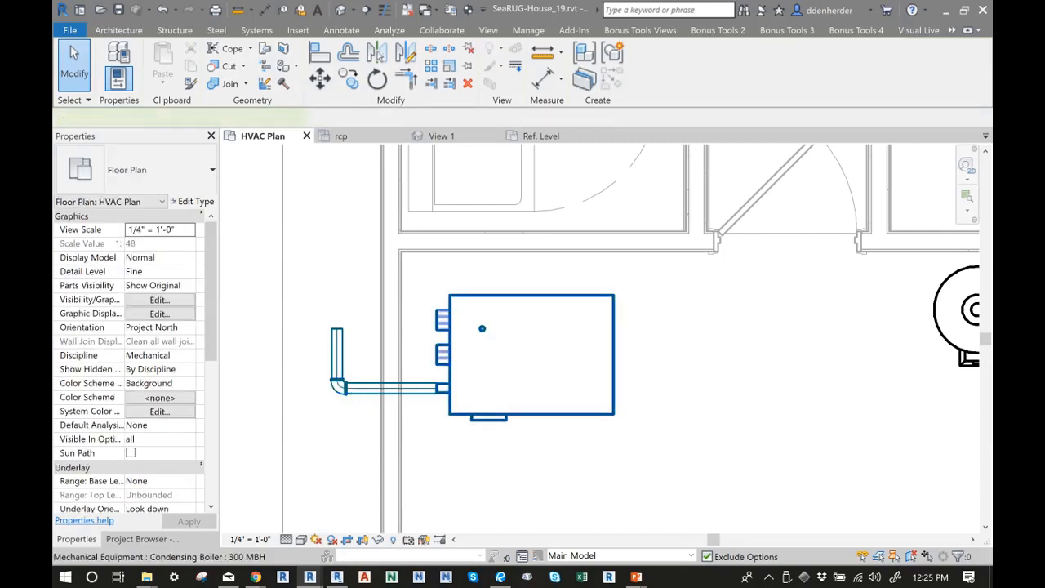
pyautogui.click(482, 329)
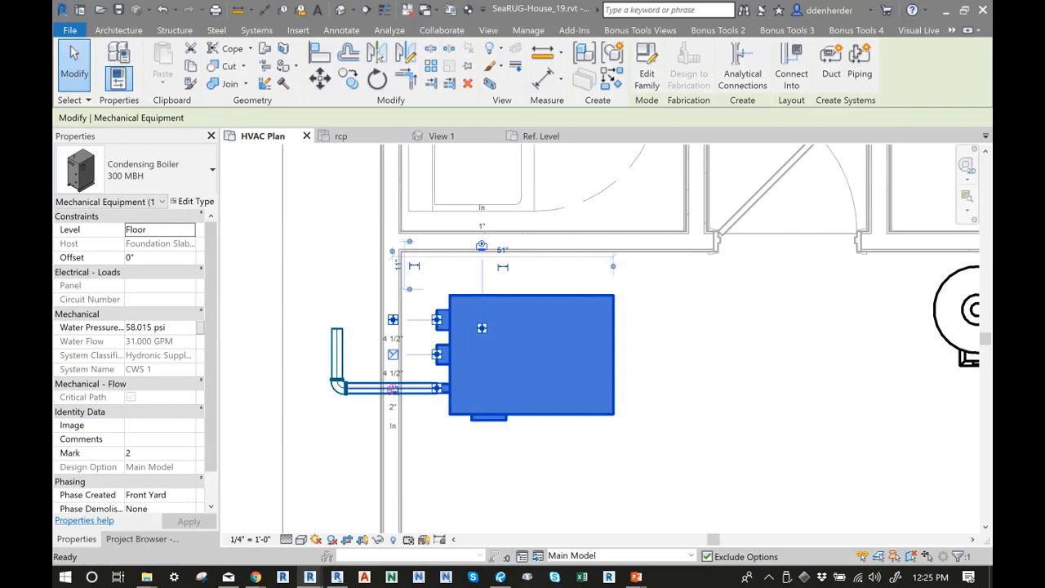
pyautogui.click(393, 389)
pyautogui.click(158, 182)
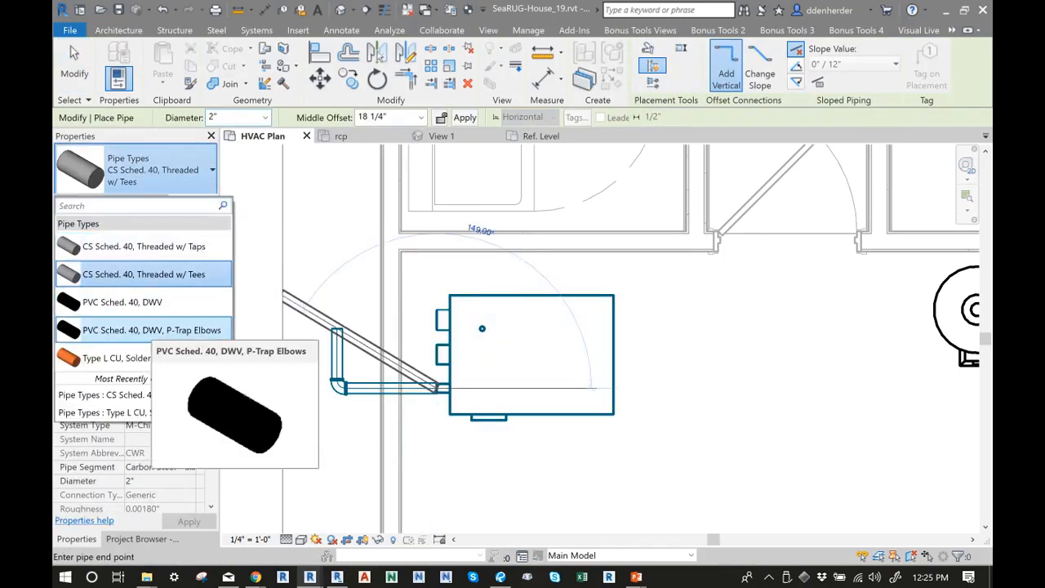
pyautogui.click(123, 303)
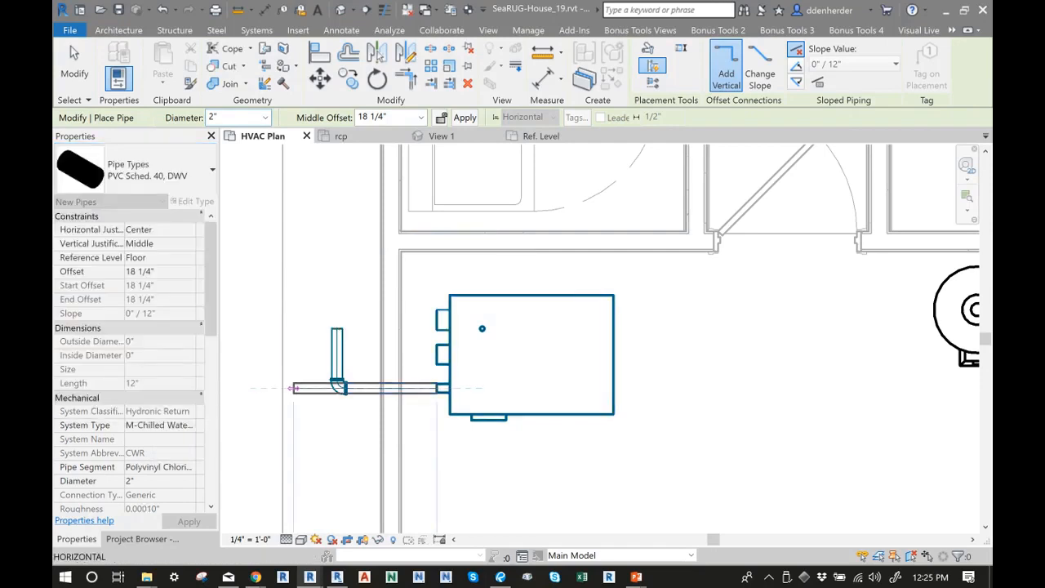
pyautogui.click(306, 388)
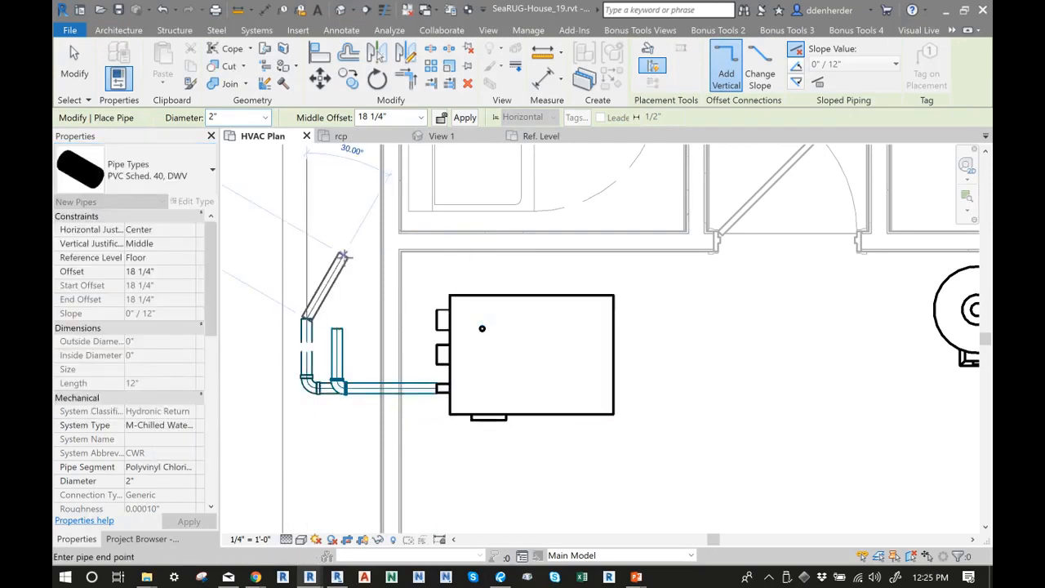
pyautogui.press('Escape')
pyautogui.press('Escape')
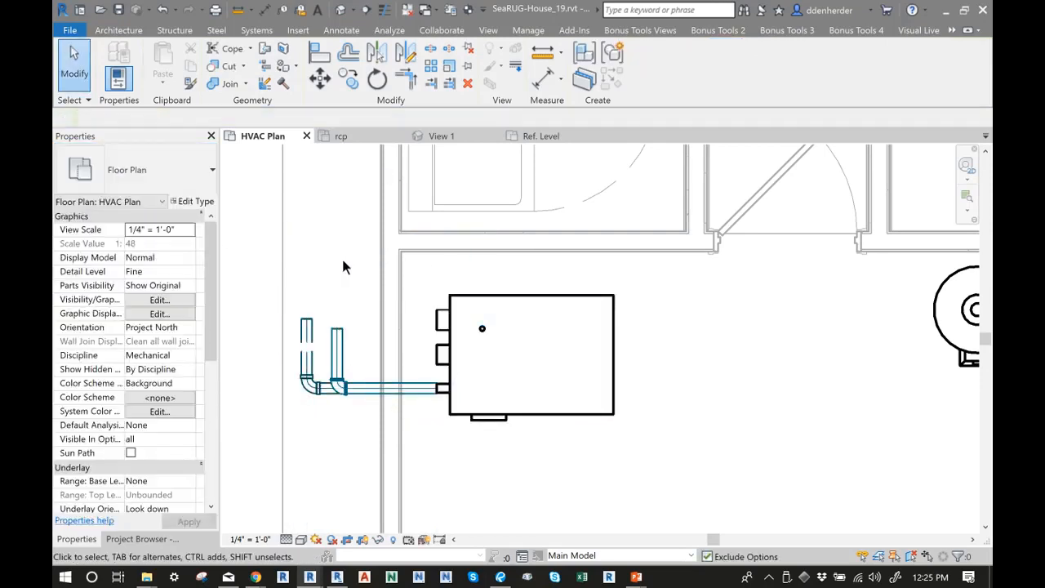
# Look over the HVAC plan around the boiler, its new pipes and the water heater
pyautogui.scroll(-2, 343, 267)
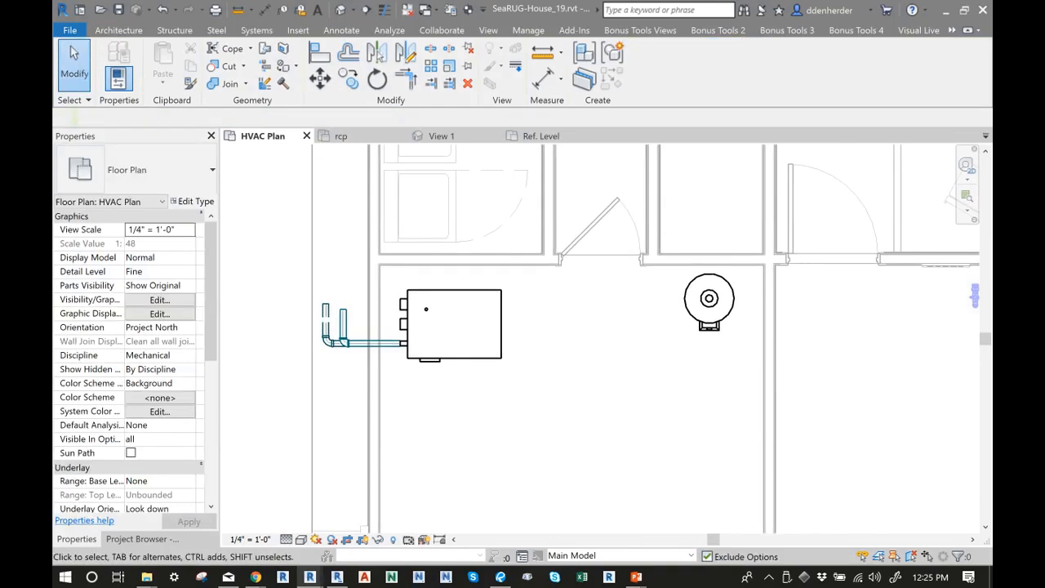
pyautogui.moveTo(354, 308); pyautogui.dragTo(301, 358, button='middle')
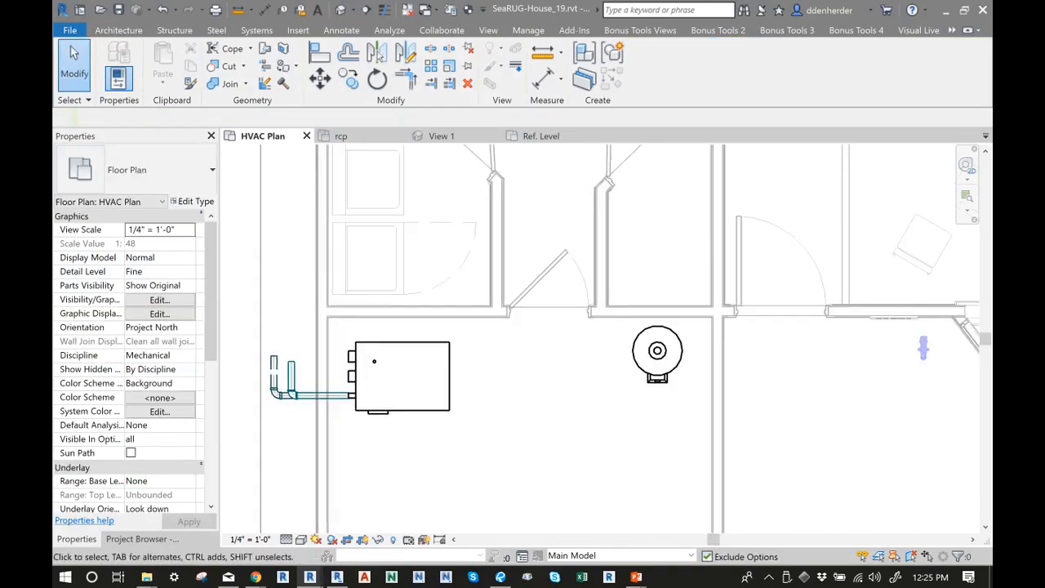
pyautogui.scroll(-2, 301, 357)
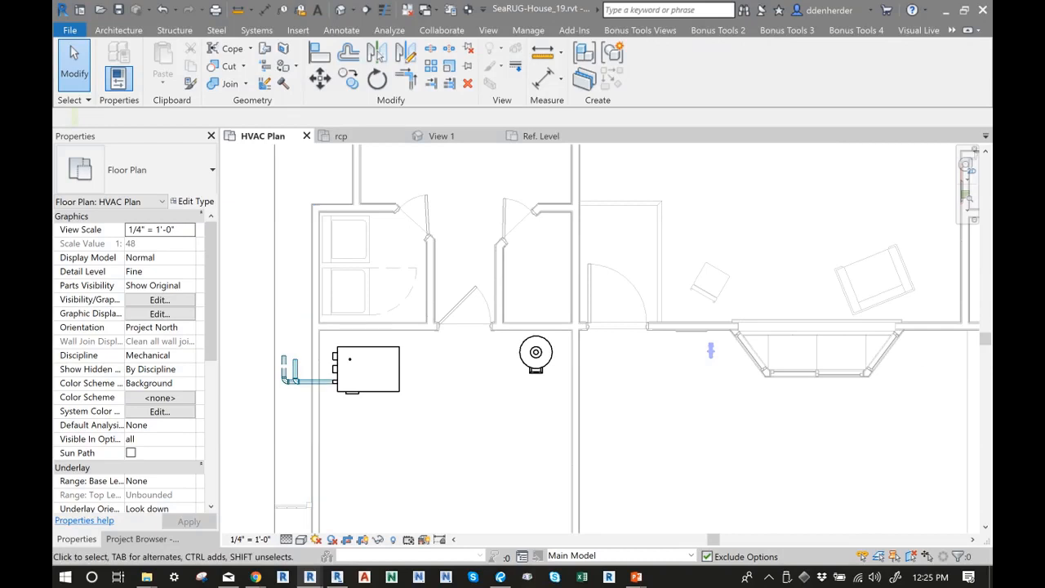
pyautogui.scroll(-2, 300, 328)
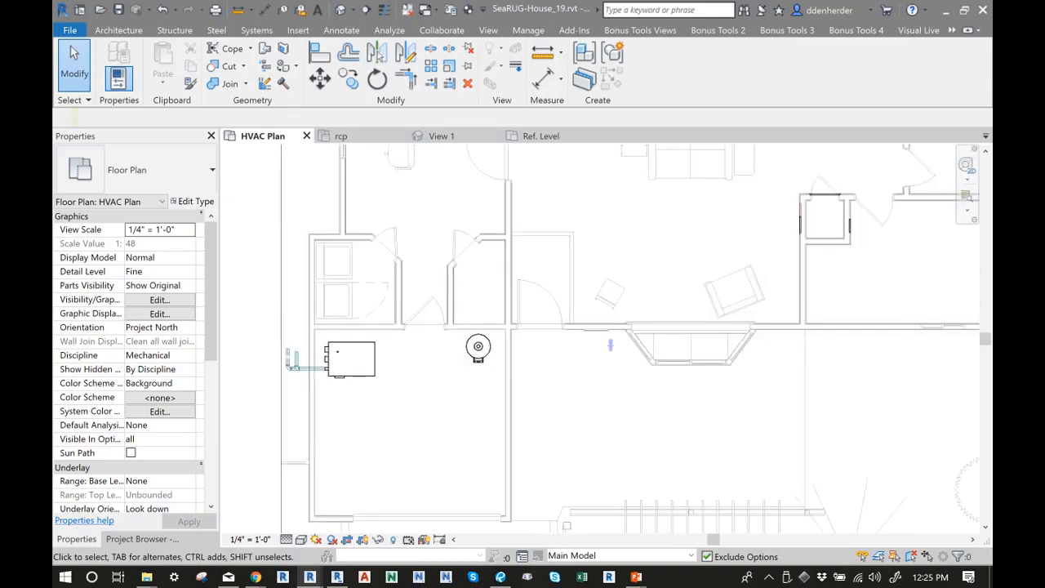
pyautogui.scroll(-2, 297, 357)
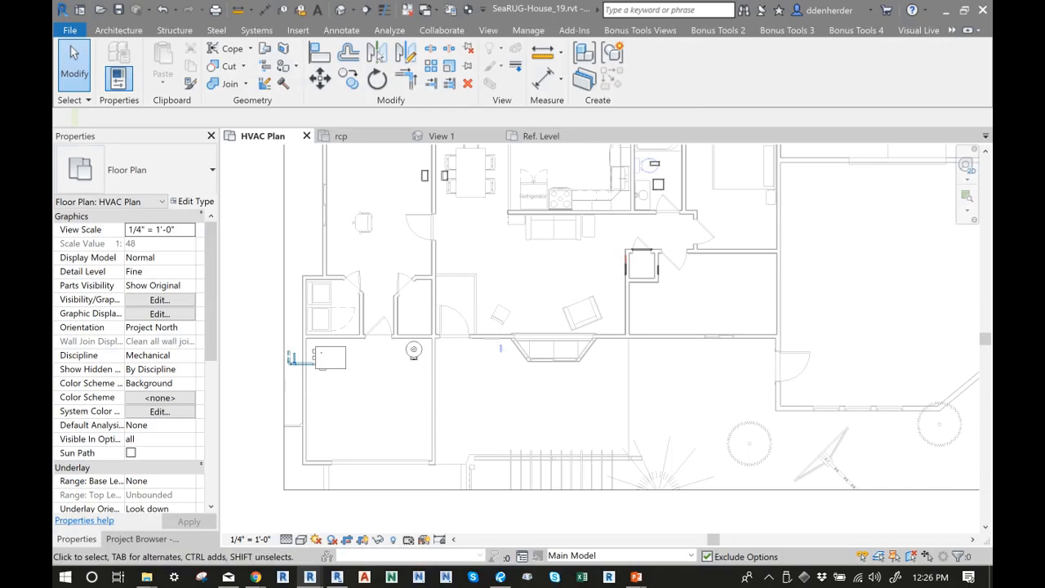
pyautogui.scroll(3, 291, 357)
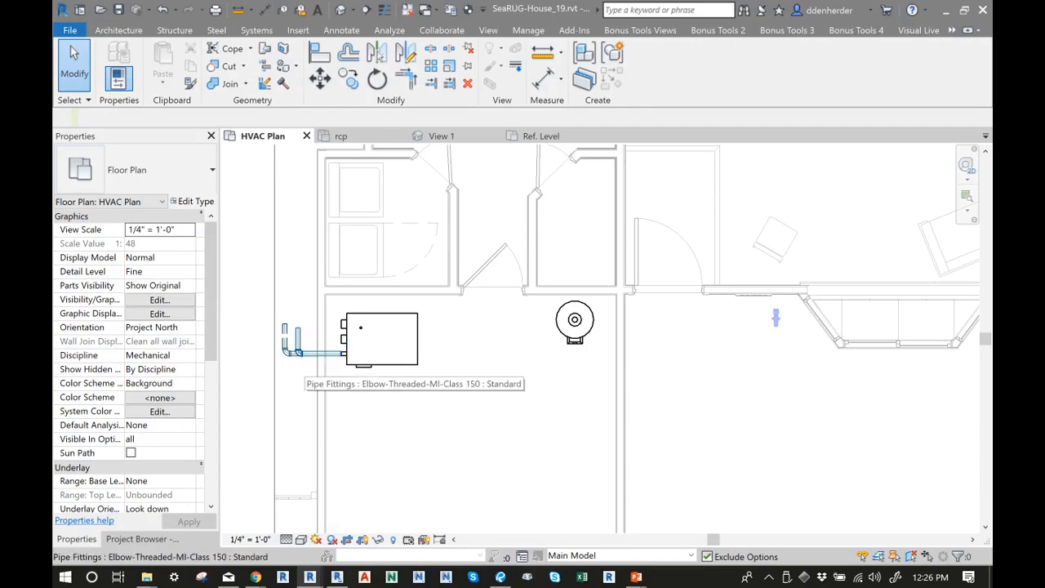
pyautogui.scroll(-2, 296, 351)
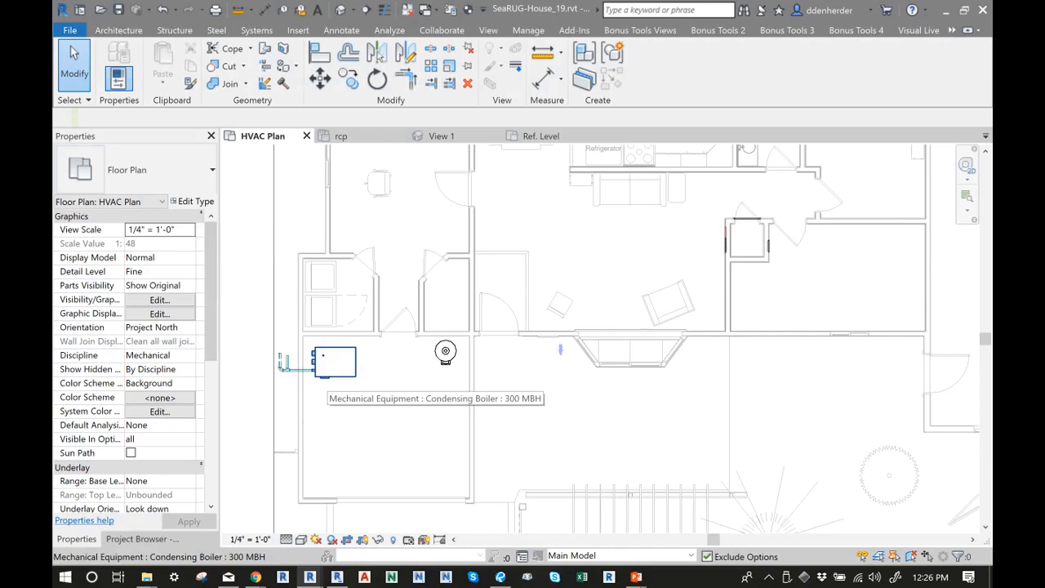
pyautogui.moveTo(400, 496); pyautogui.dragTo(421, 518, button='middle')
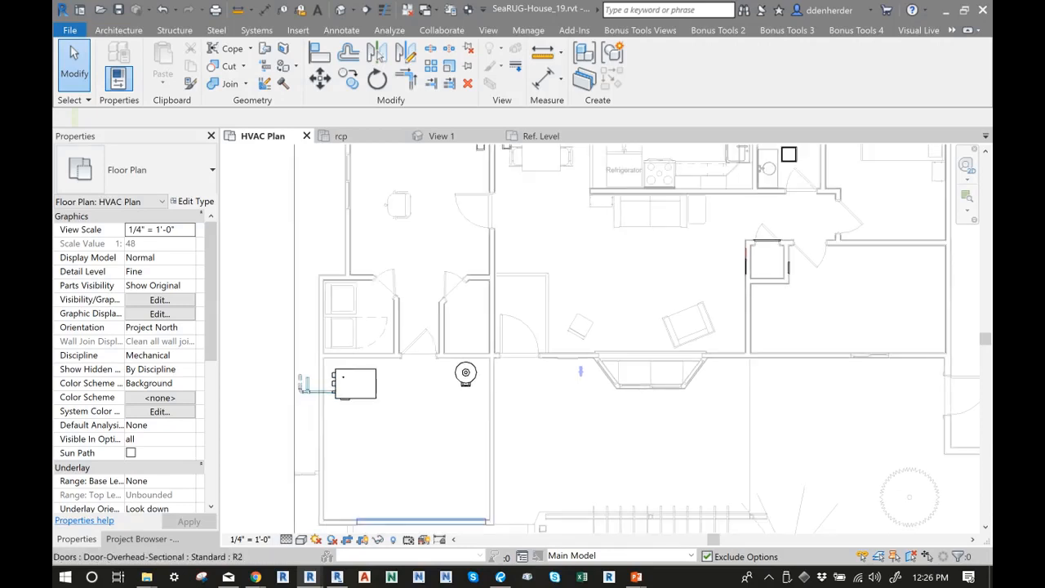
pyautogui.scroll(-2, 421, 515)
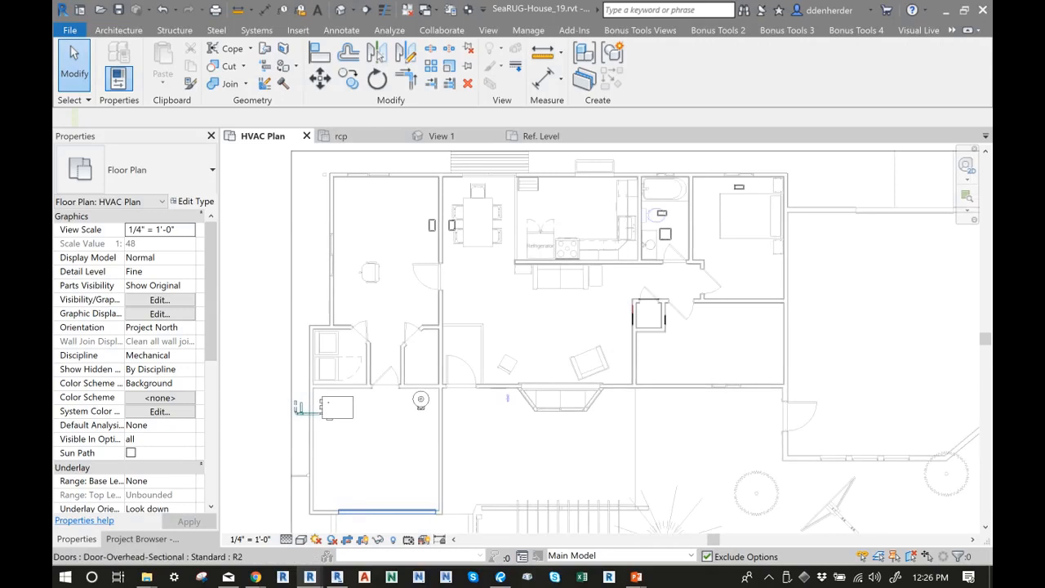
# Select the 40 Gallon water heater, check the commands available for one of its pipe connectors, and clear the selection
pyautogui.scroll(5, 421, 402)
pyautogui.click(421, 402)
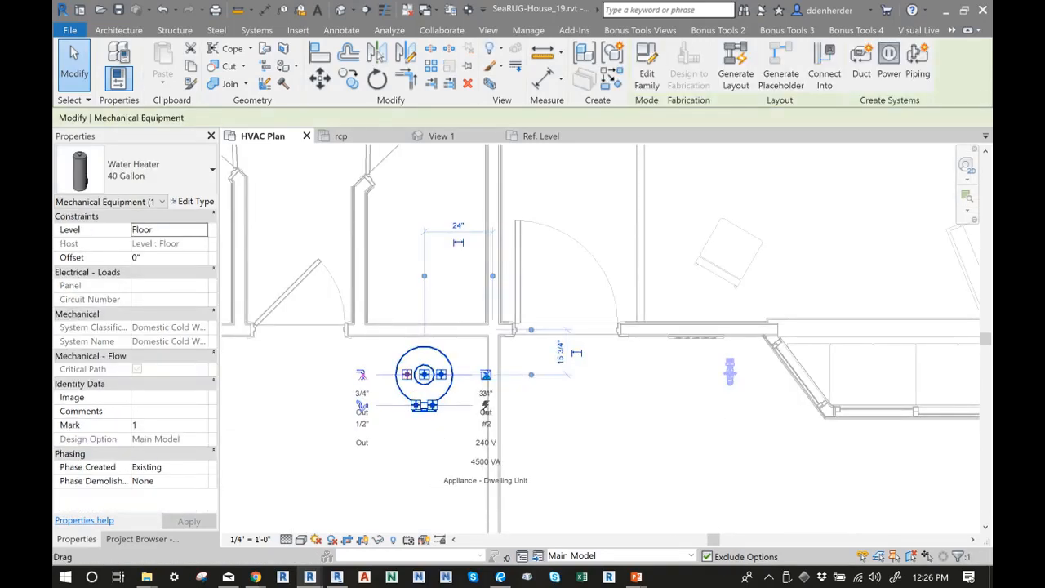
pyautogui.rightClick(406, 375)
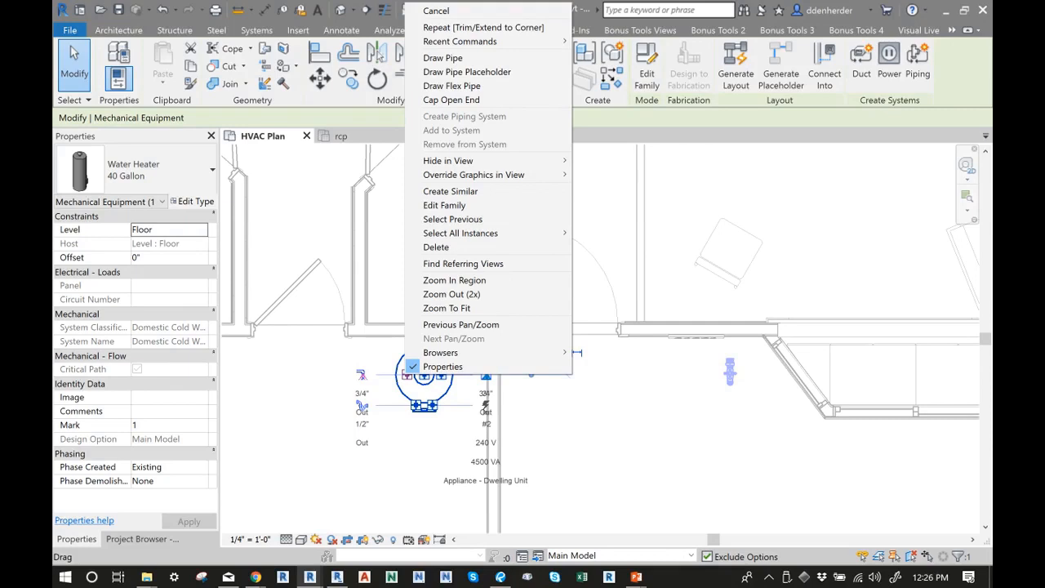
pyautogui.press('Escape')
pyautogui.press('Escape')
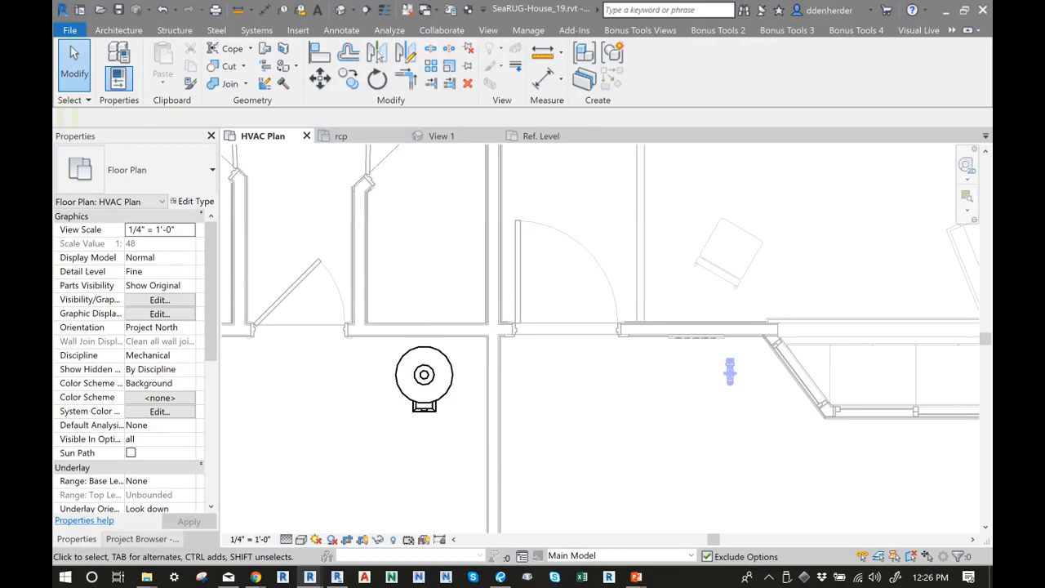
# Reselect the water heater and examine its pipe, duct and electrical connectors up close
pyautogui.scroll(-5, 317, 400)
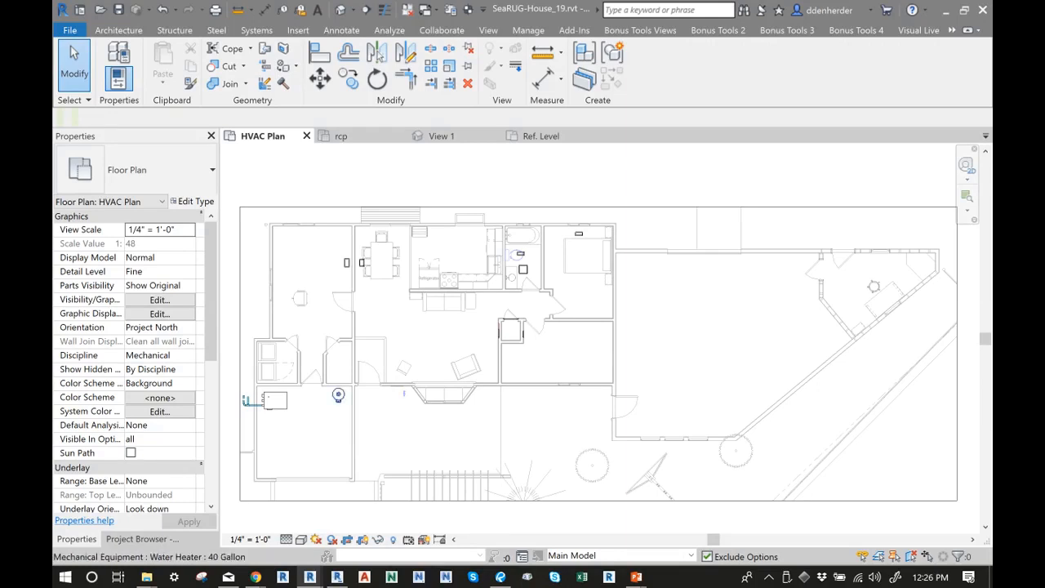
pyautogui.click(338, 396)
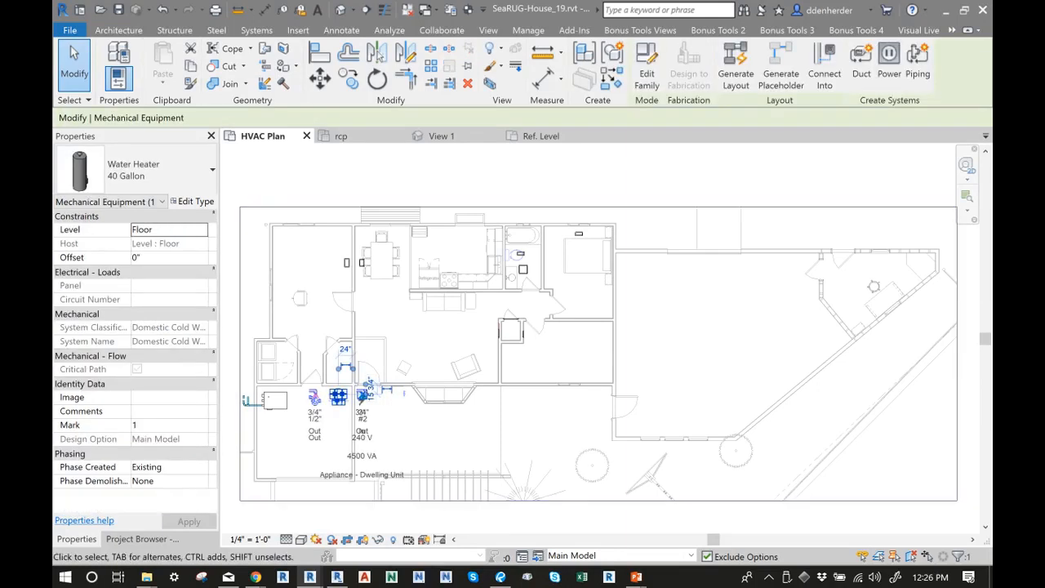
pyautogui.scroll(5, 344, 419)
pyautogui.moveTo(344, 419); pyautogui.dragTo(529, 419, button='middle')
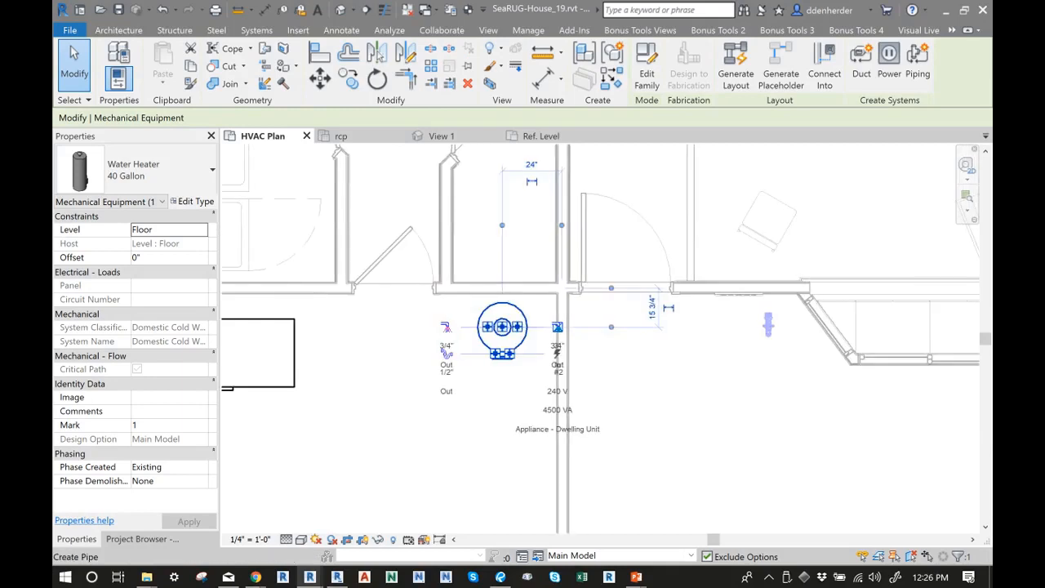
pyautogui.scroll(4, 451, 357)
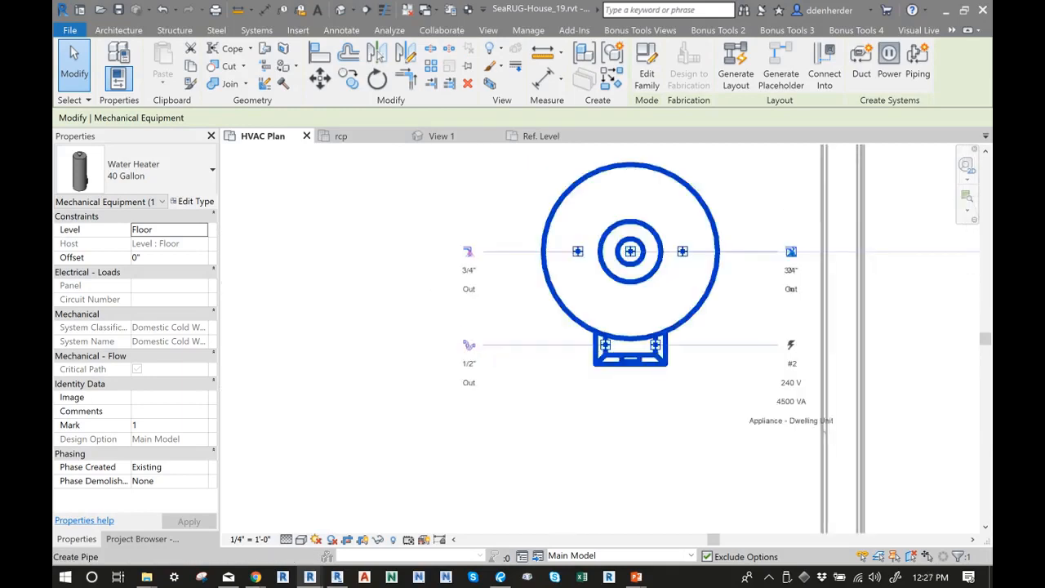
pyautogui.scroll(-2, 372, 385)
pyautogui.moveTo(372, 385); pyautogui.dragTo(363, 388, button='middle')
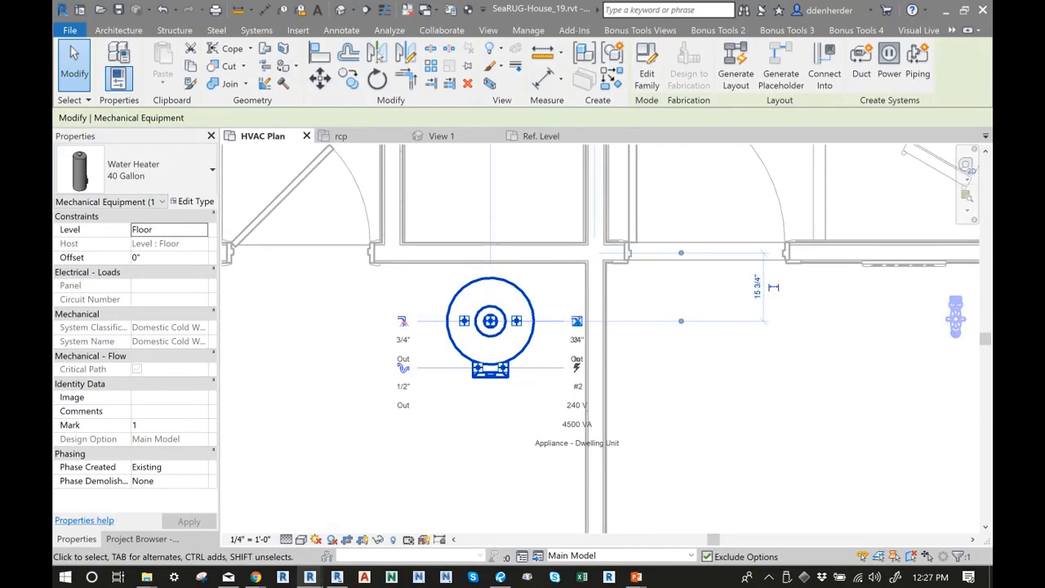
pyautogui.scroll(3, 398, 326)
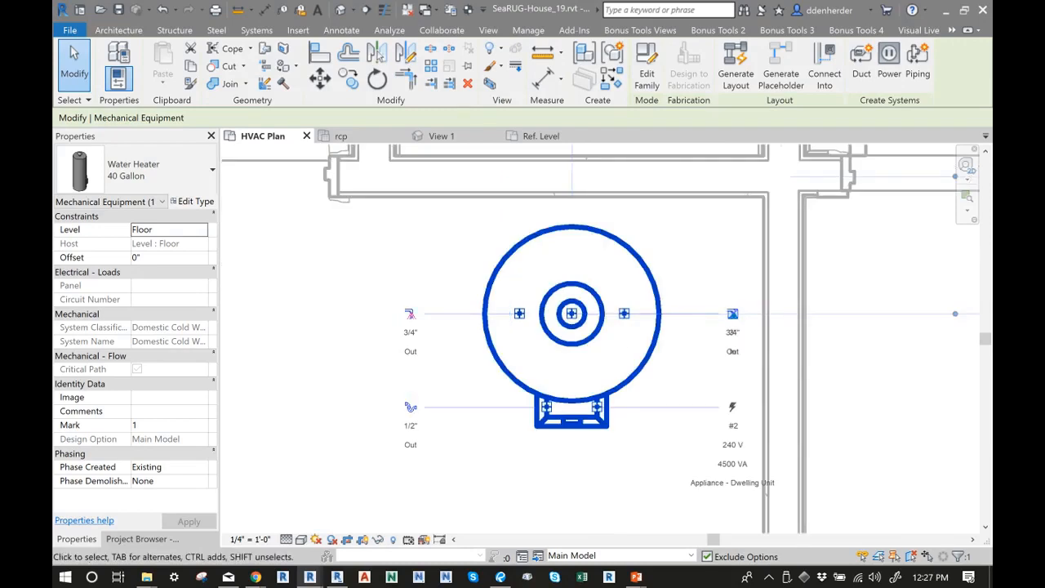
pyautogui.moveTo(766, 482); pyautogui.dragTo(651, 508, button='middle')
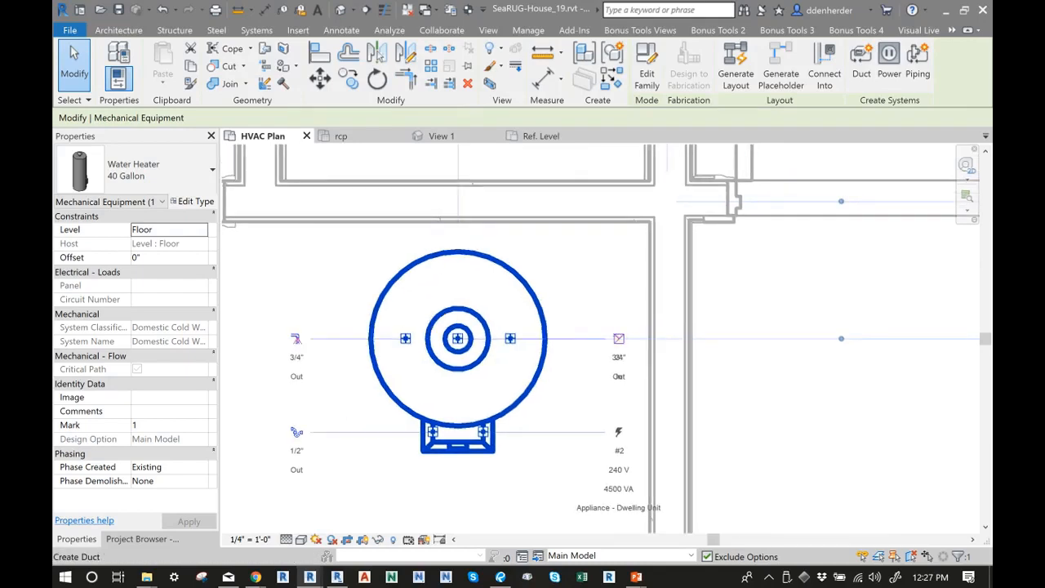
# Review the system types offered when creating a piping system for the water heater, and cancel without creating one
pyautogui.scroll(-3, 560, 379)
pyautogui.scroll(-1, 560, 379)
pyautogui.moveTo(560, 379); pyautogui.dragTo(454, 387, button='middle')
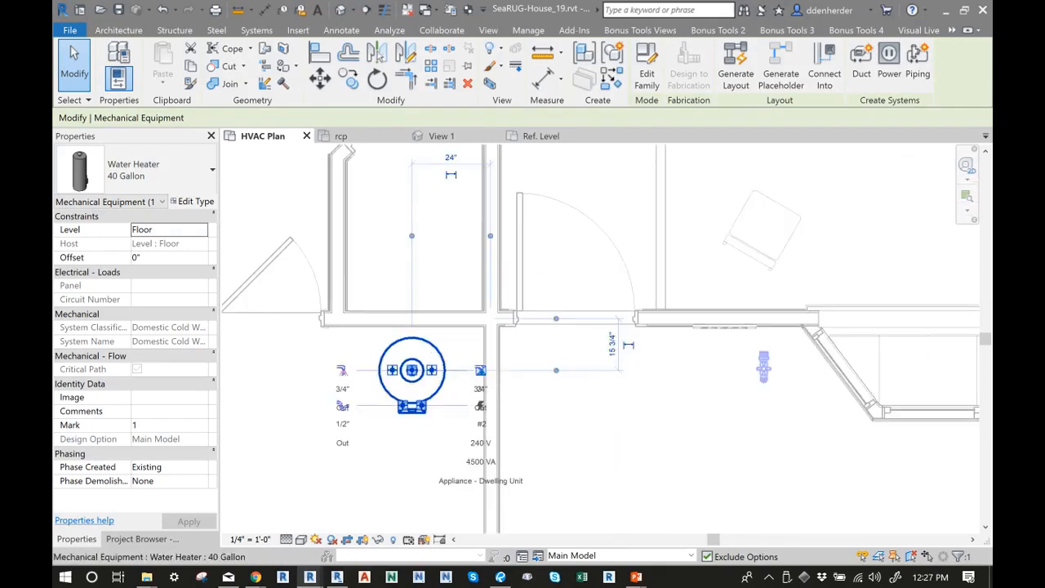
pyautogui.scroll(-4, 441, 383)
pyautogui.moveTo(441, 383); pyautogui.dragTo(372, 428, button='middle')
pyautogui.scroll(-1, 400, 410)
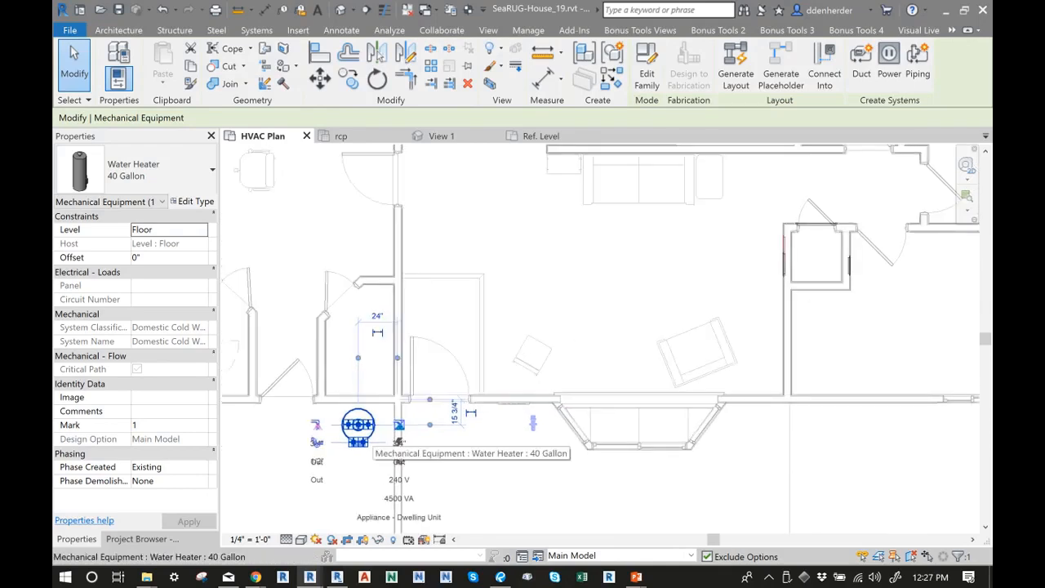
pyautogui.scroll(-5, 372, 429)
pyautogui.moveTo(372, 429); pyautogui.dragTo(361, 451, button='middle')
pyautogui.scroll(4, 360, 456)
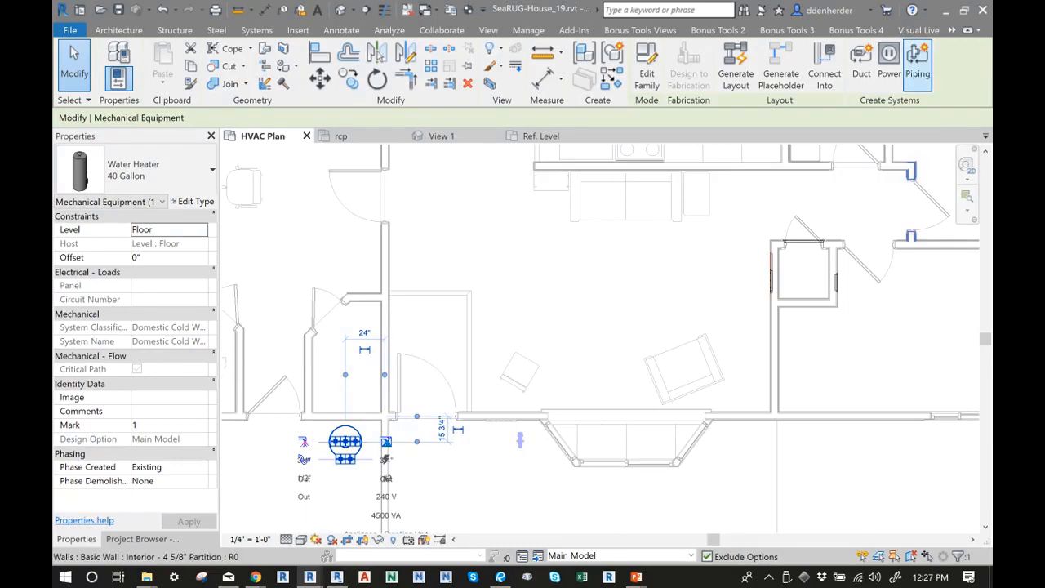
pyautogui.click(918, 54)
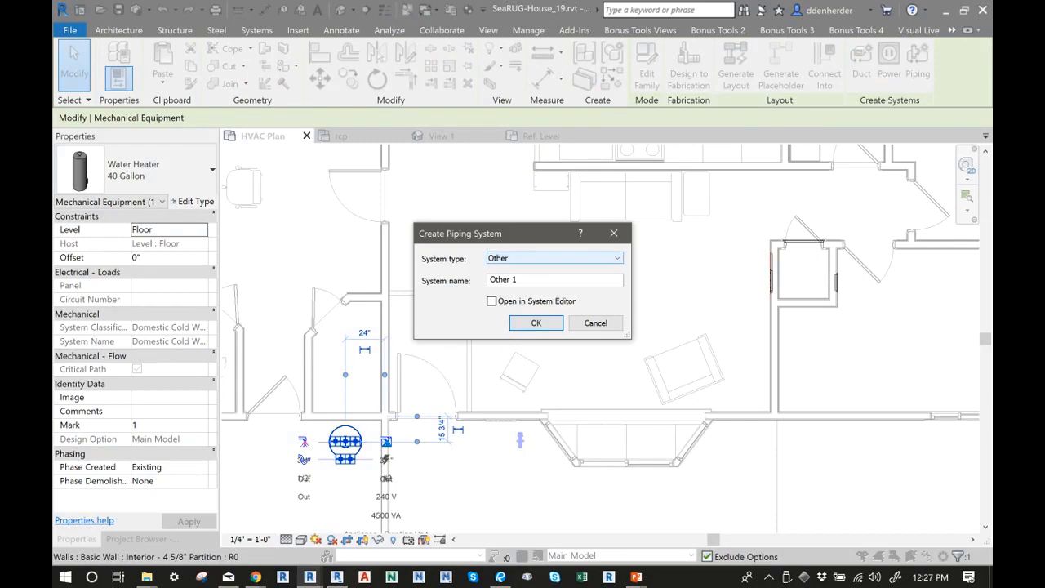
pyautogui.click(555, 259)
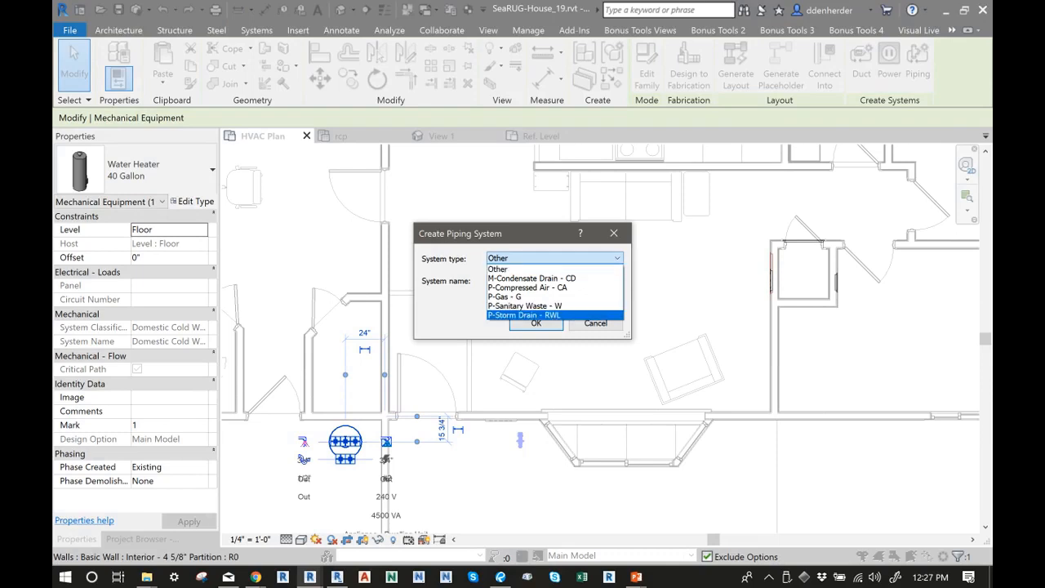
pyautogui.press('Escape')
pyautogui.press('Escape')
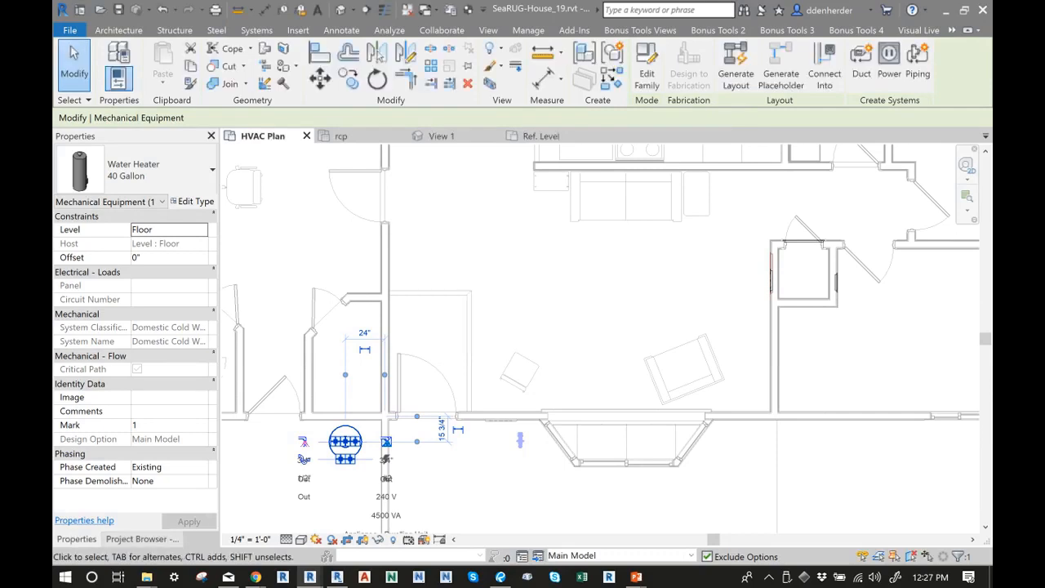
# Review the project's piping system types, including the P-Domestic Hot Water ones
pyautogui.click(142, 539)
pyautogui.scroll(-9, 131, 343)
pyautogui.scroll(5, 130, 343)
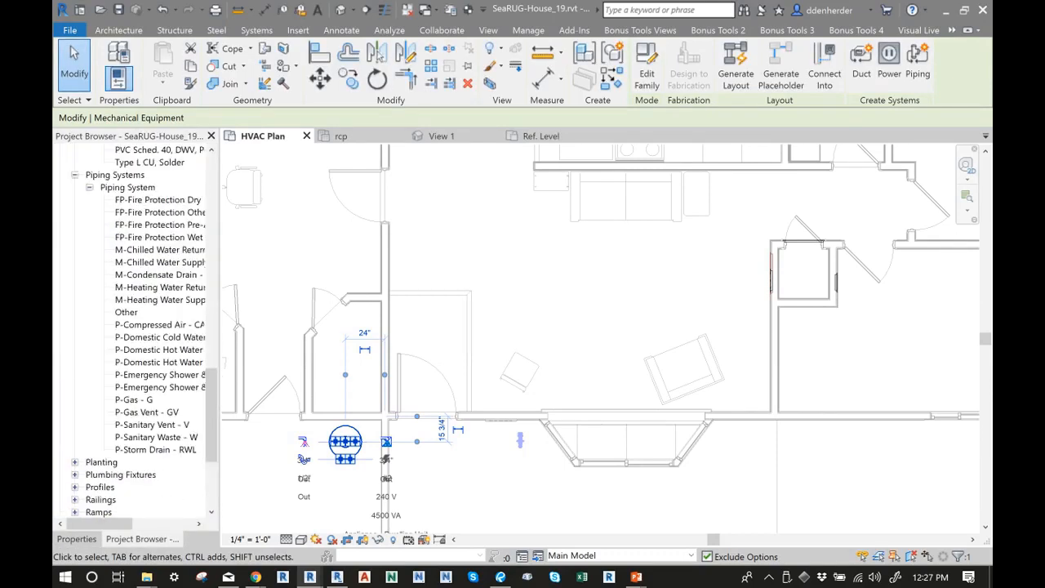
pyautogui.click(160, 362)
pyautogui.press('Up')
pyautogui.press('Up')
pyautogui.press('Down')
# Review the piping systems the water heater belongs to, Domestic Cold Water 1 and Domestic Hot Water 1, and clear the selection
pyautogui.click(345, 442)
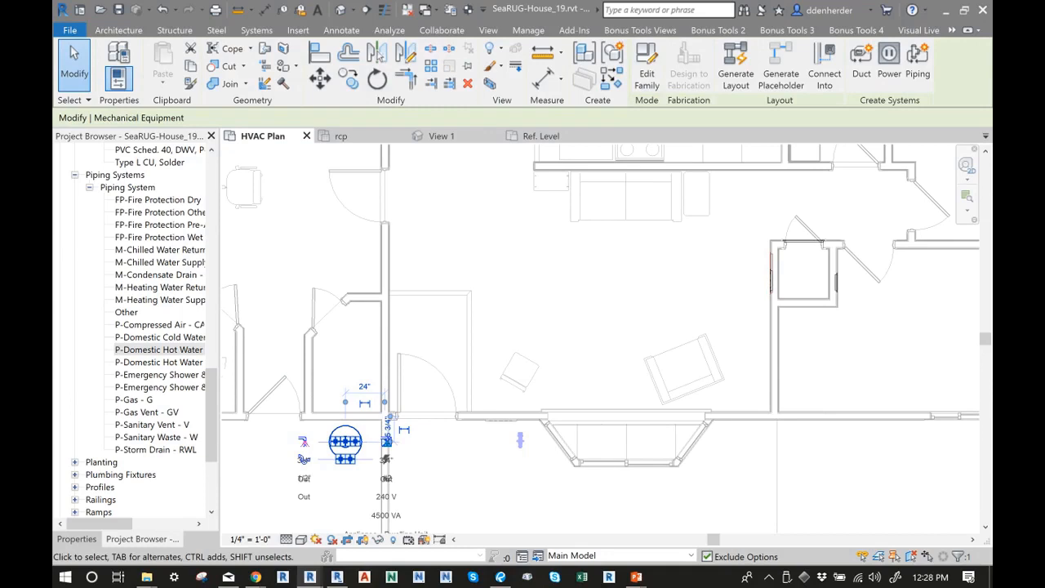
pyautogui.click(952, 30)
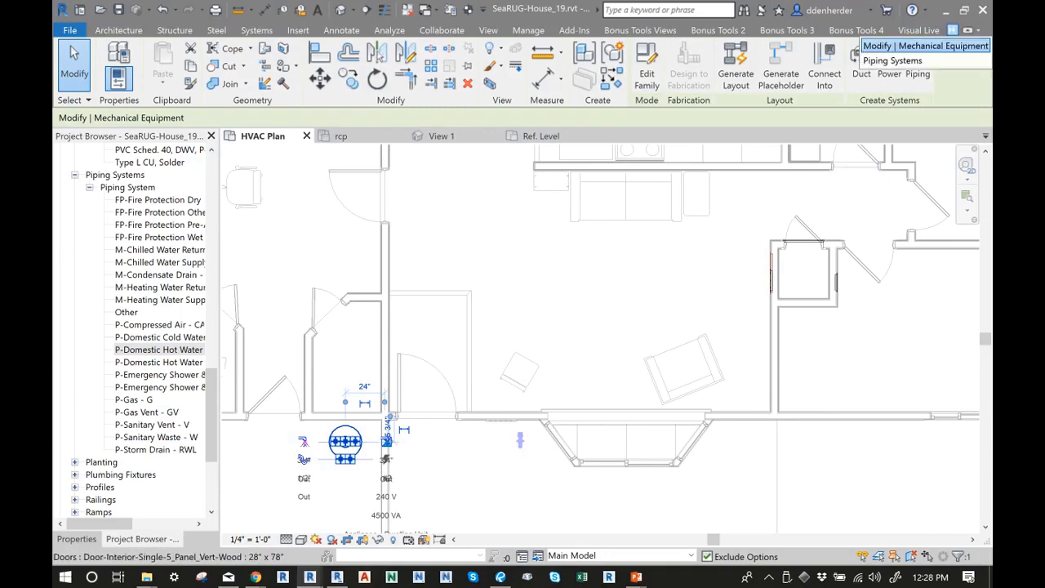
pyautogui.click(893, 60)
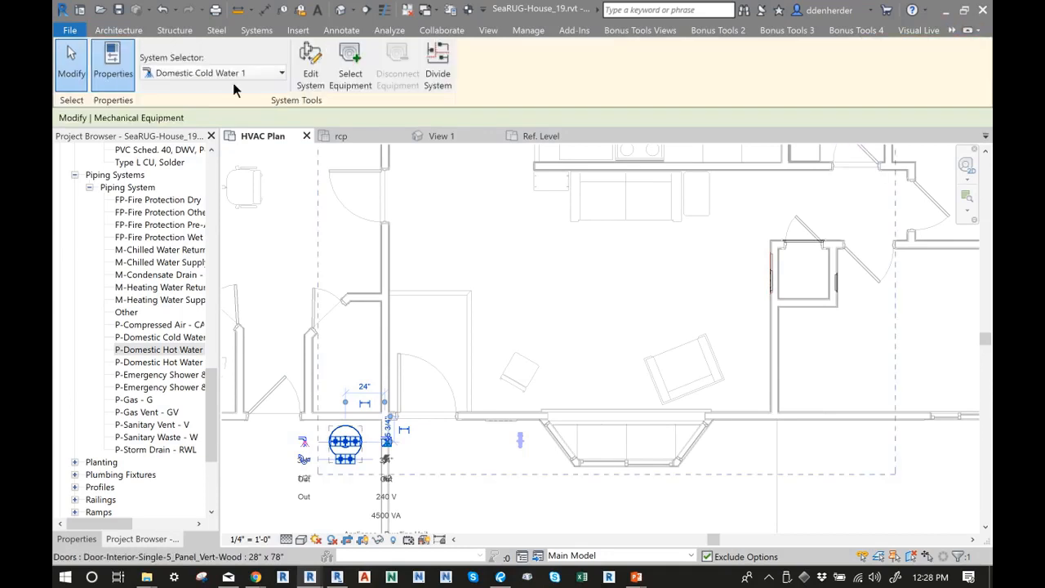
pyautogui.click(233, 78)
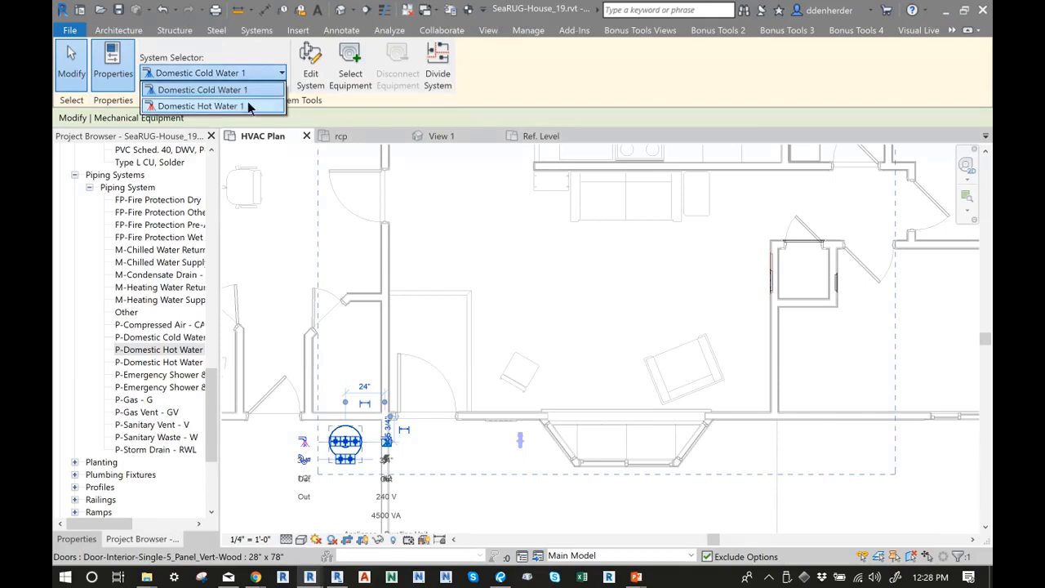
pyautogui.press('Escape')
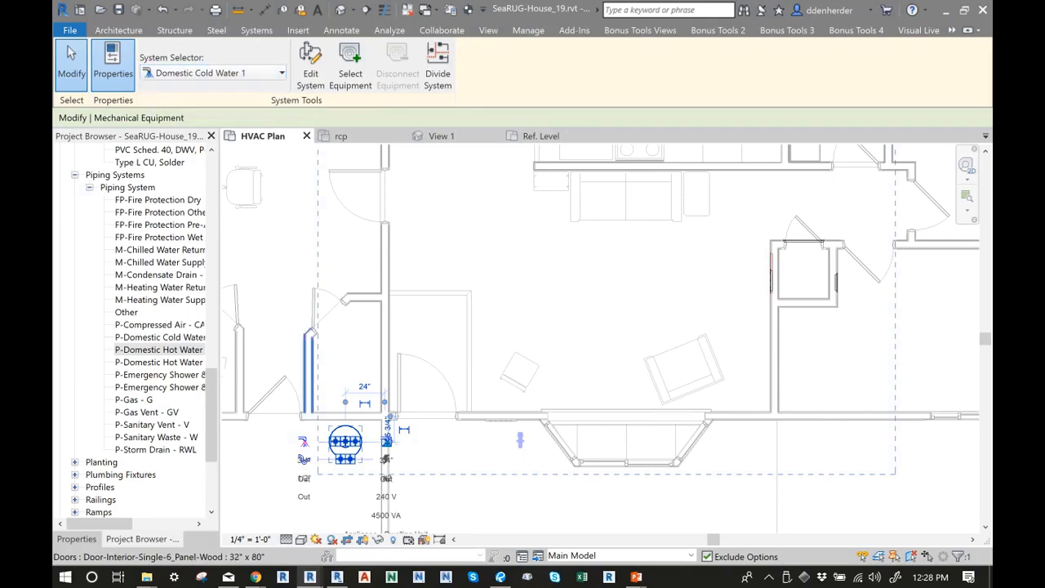
pyautogui.press('Escape')
# Create a P-Sanitary Waste - W piping system named W 1 for the water heater, and start editing its members
pyautogui.click(344, 442)
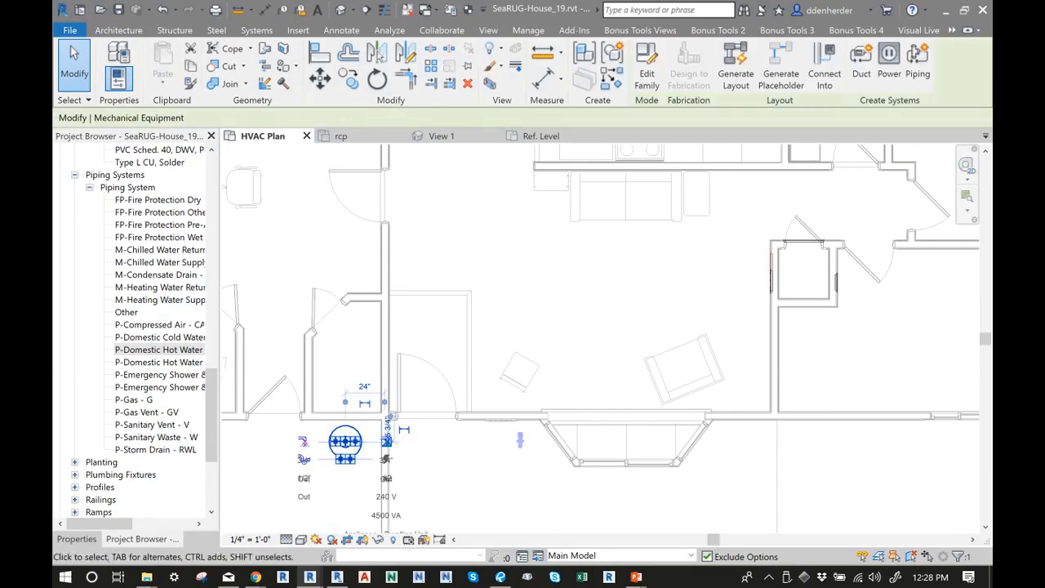
pyautogui.click(918, 61)
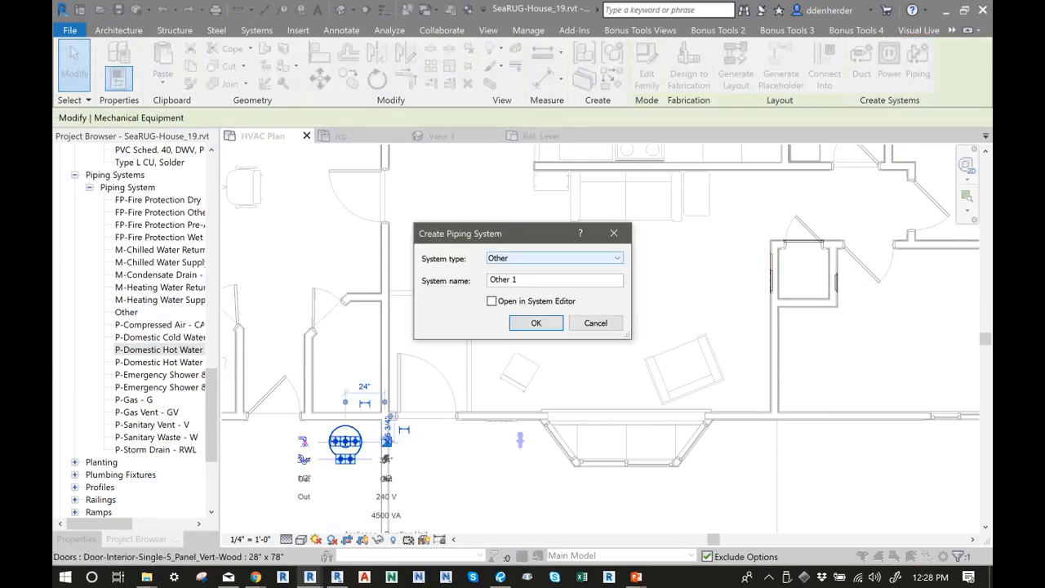
pyautogui.click(554, 258)
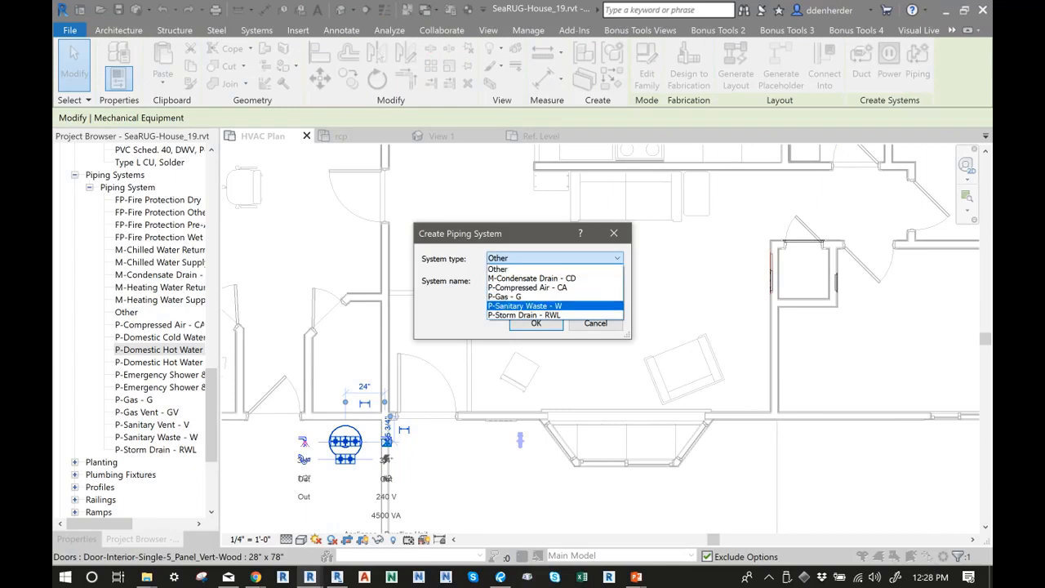
pyautogui.press('Return')
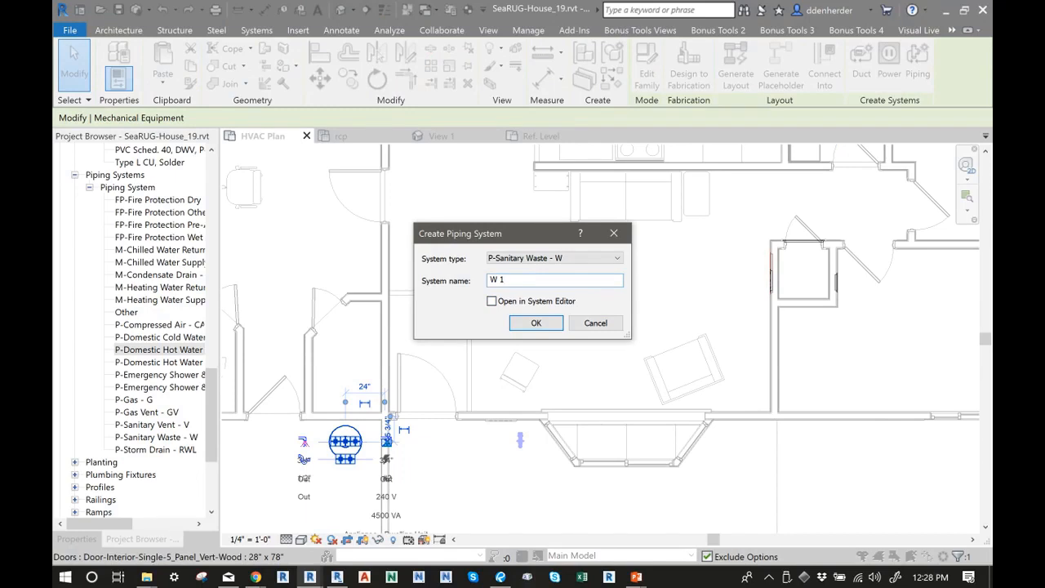
pyautogui.press('Return')
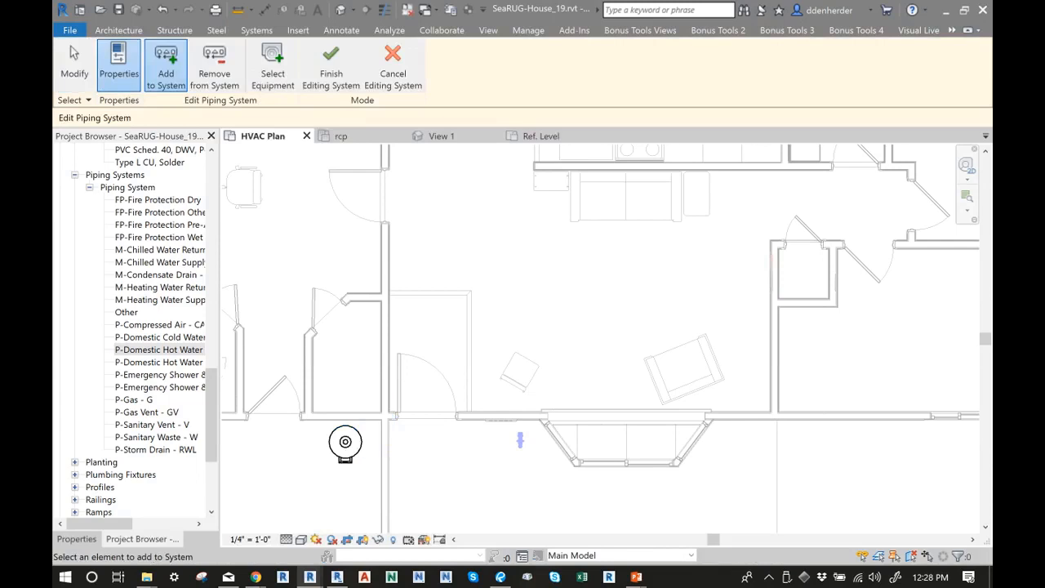
# Add the kitchen sink and the bathroom fixtures to the W 1 sanitary system, and try to add the refrigerator
pyautogui.scroll(-4, 375, 400)
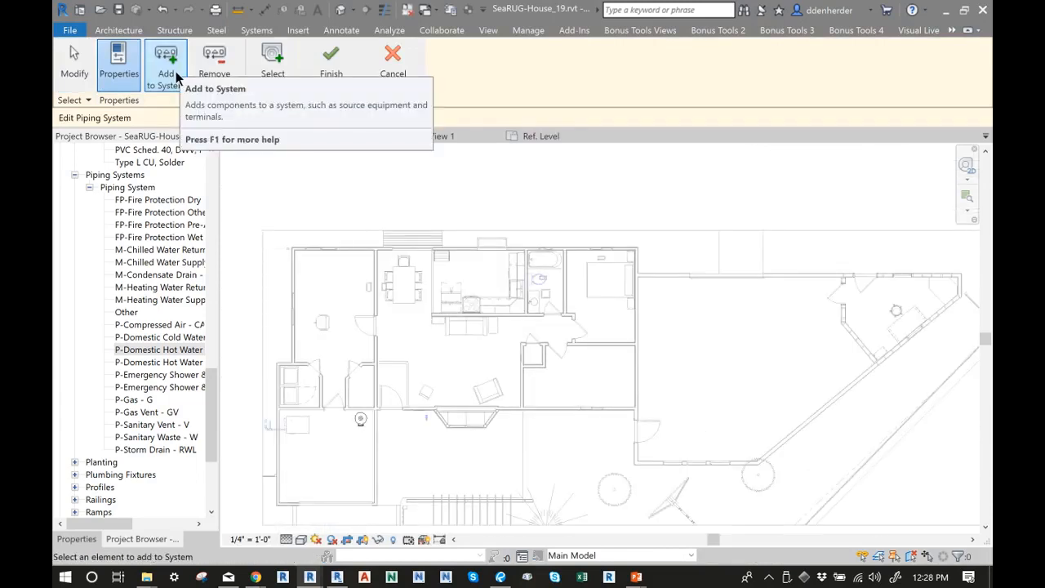
pyautogui.scroll(3, 503, 307)
pyautogui.scroll(1, 507, 309)
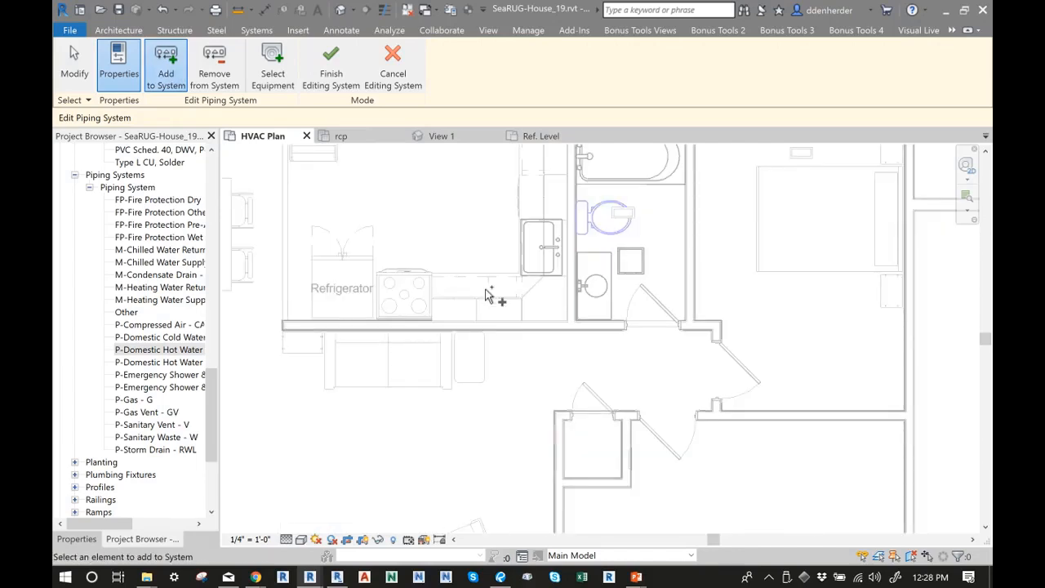
pyautogui.scroll(-1, 531, 282)
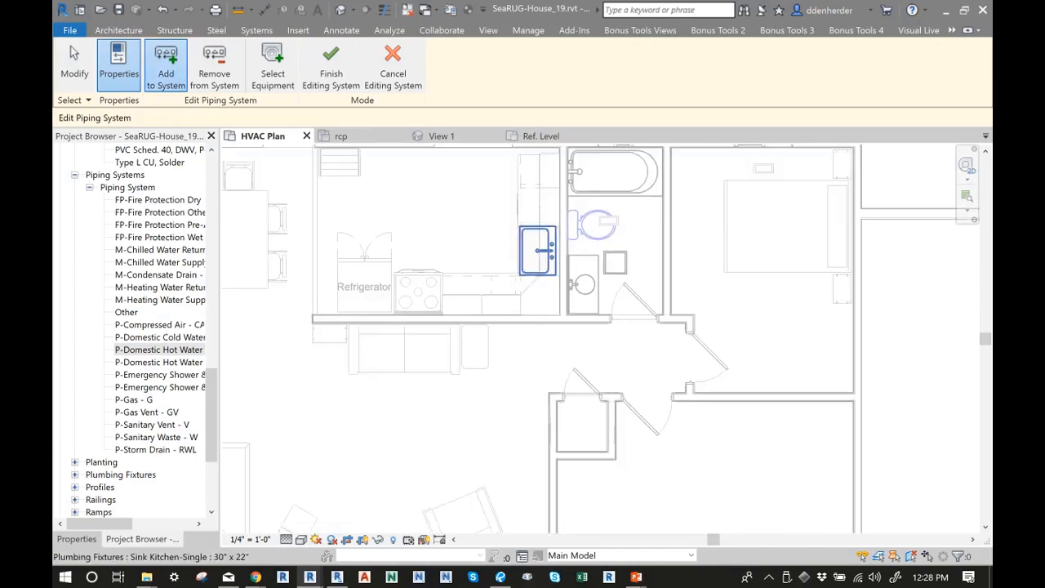
pyautogui.moveTo(367, 250); pyautogui.dragTo(375, 271, button='middle')
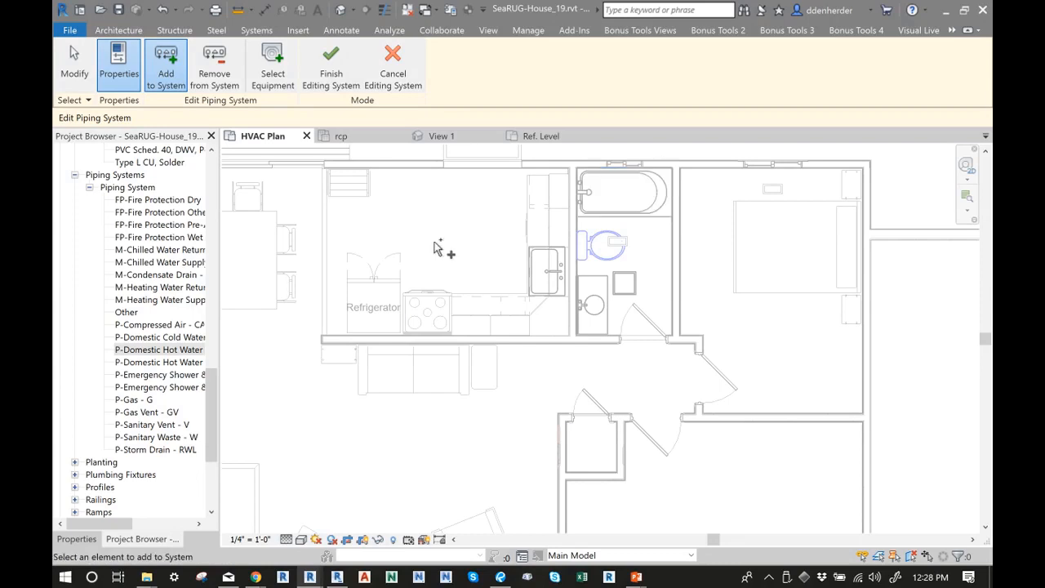
pyautogui.click(394, 281)
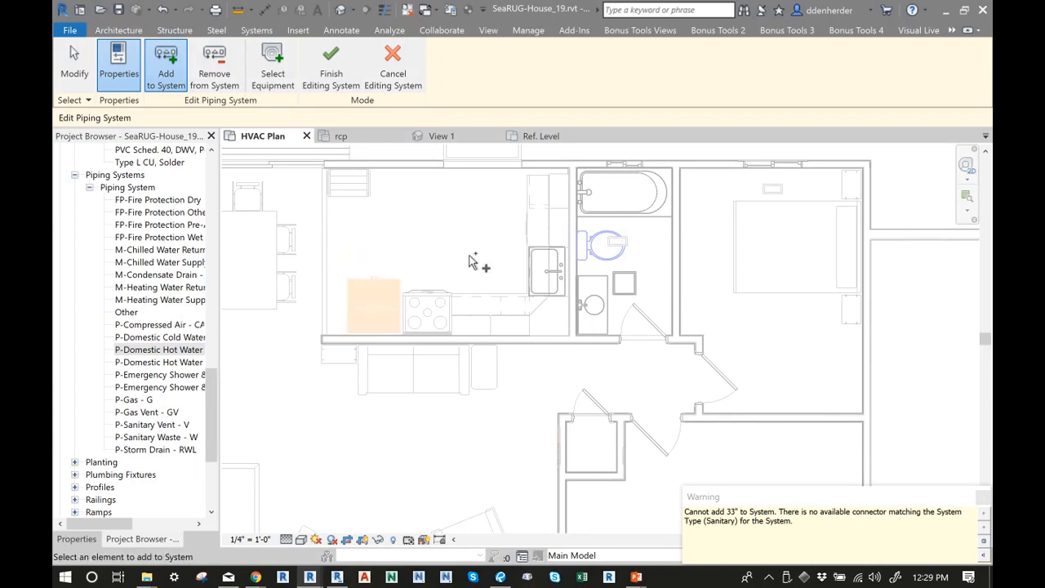
# Include the boiler beside the water heater in the W 1 system and finish editing the system
pyautogui.scroll(-3, 477, 249)
pyautogui.moveTo(474, 256); pyautogui.dragTo(449, 216, button='middle')
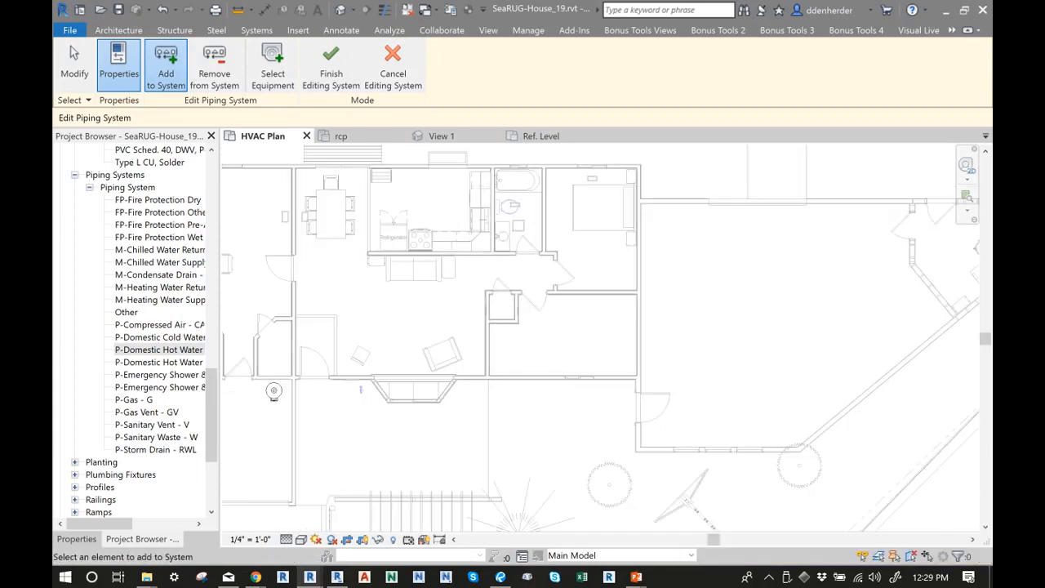
pyautogui.moveTo(274, 390); pyautogui.dragTo(486, 397, button='middle')
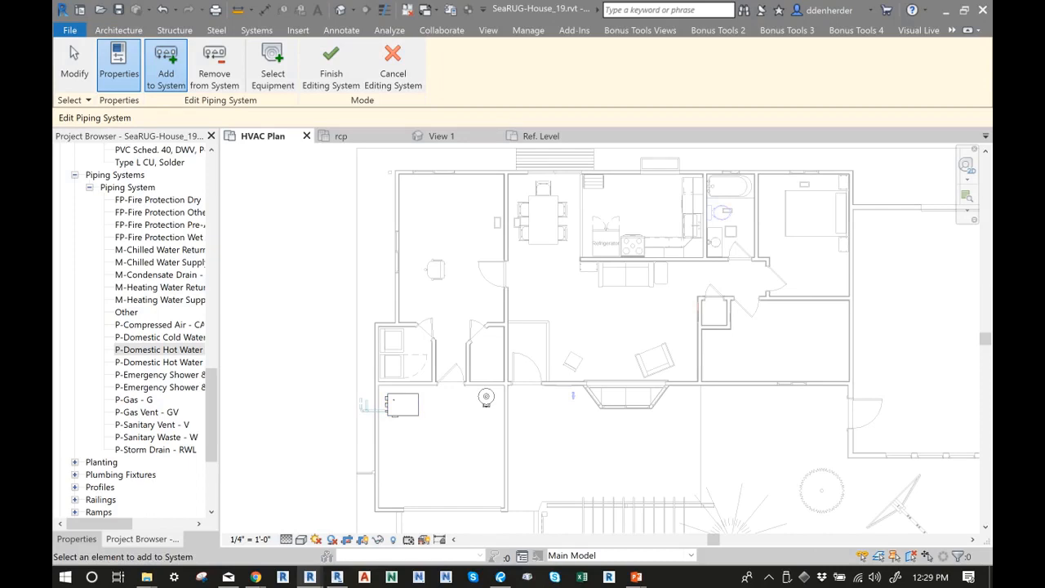
pyautogui.scroll(-2, 359, 413)
pyautogui.moveTo(360, 412); pyautogui.dragTo(311, 410, button='middle')
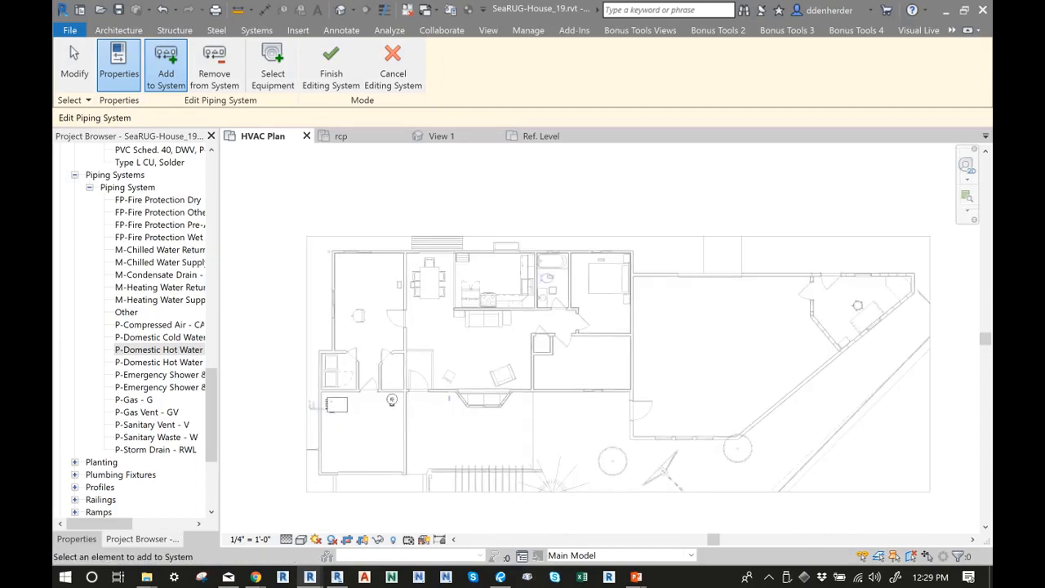
pyautogui.click(323, 69)
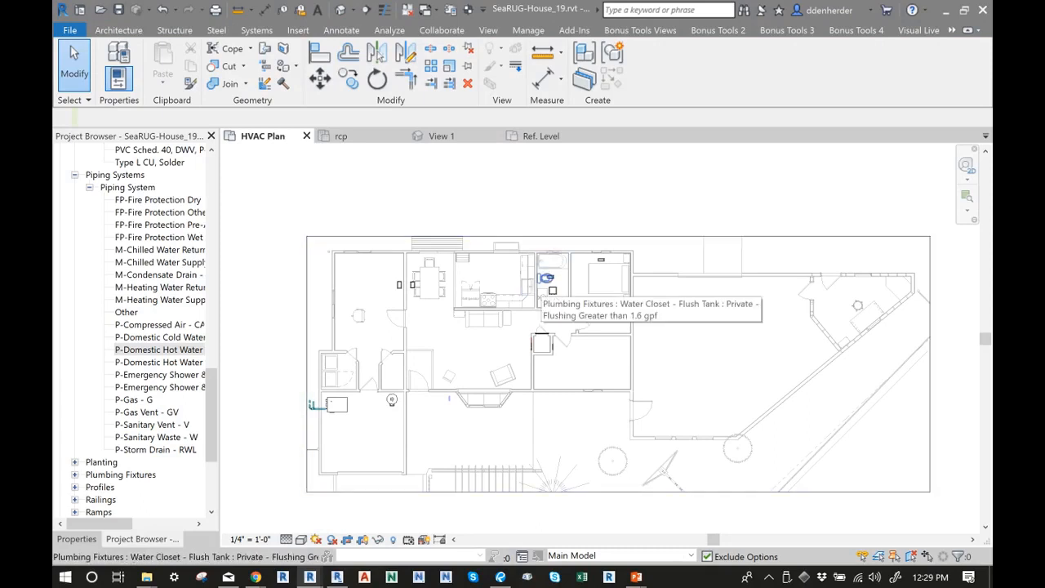
# Examine the extents of the Domestic Cold Water 1 and W 1 systems from the bathroom fixtures, and clear the selection
pyautogui.scroll(4, 551, 281)
pyautogui.press('Tab')
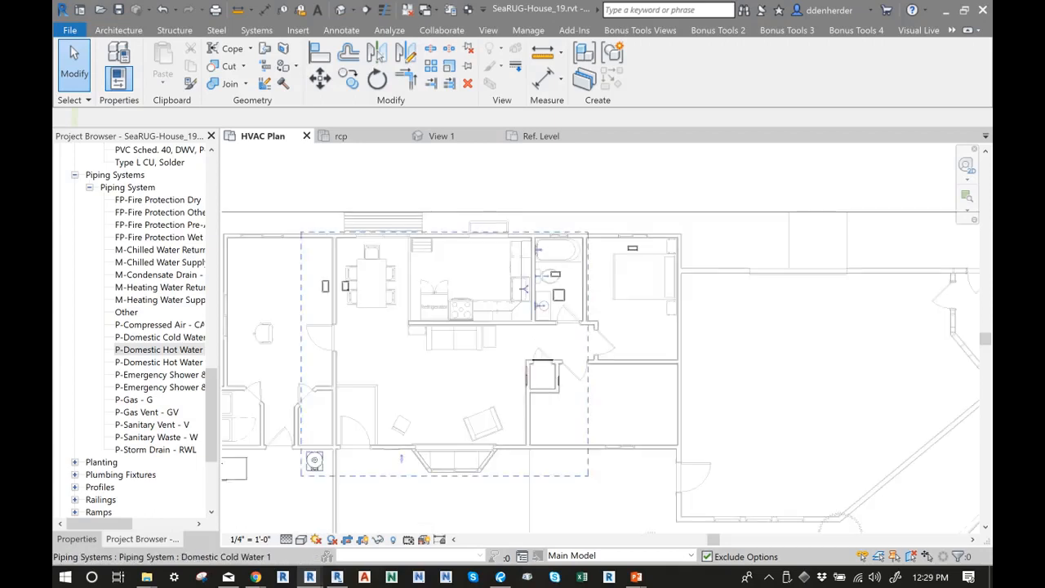
pyautogui.moveTo(551, 279); pyautogui.dragTo(607, 255, button='middle')
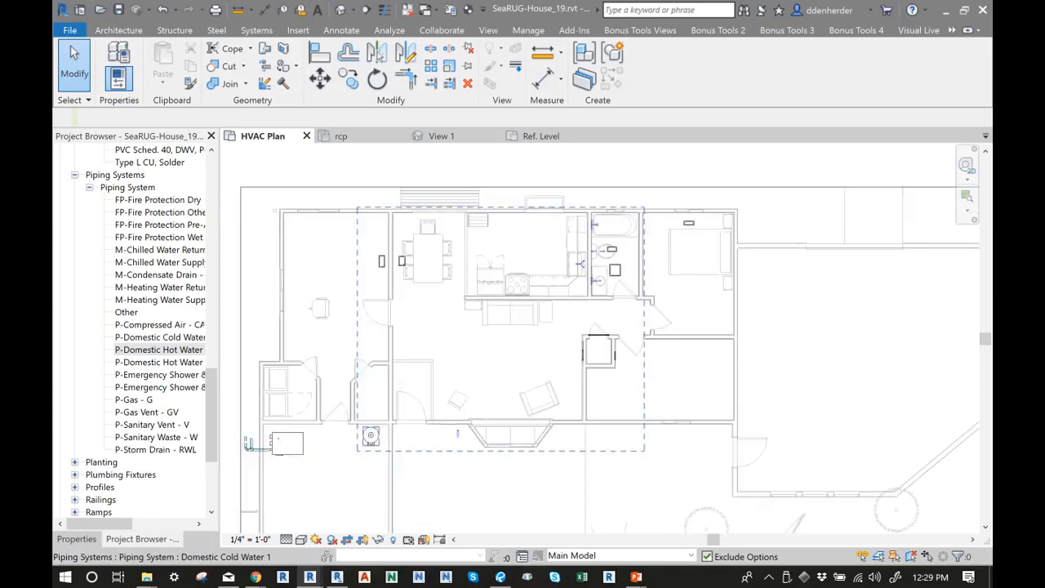
pyautogui.click(595, 264)
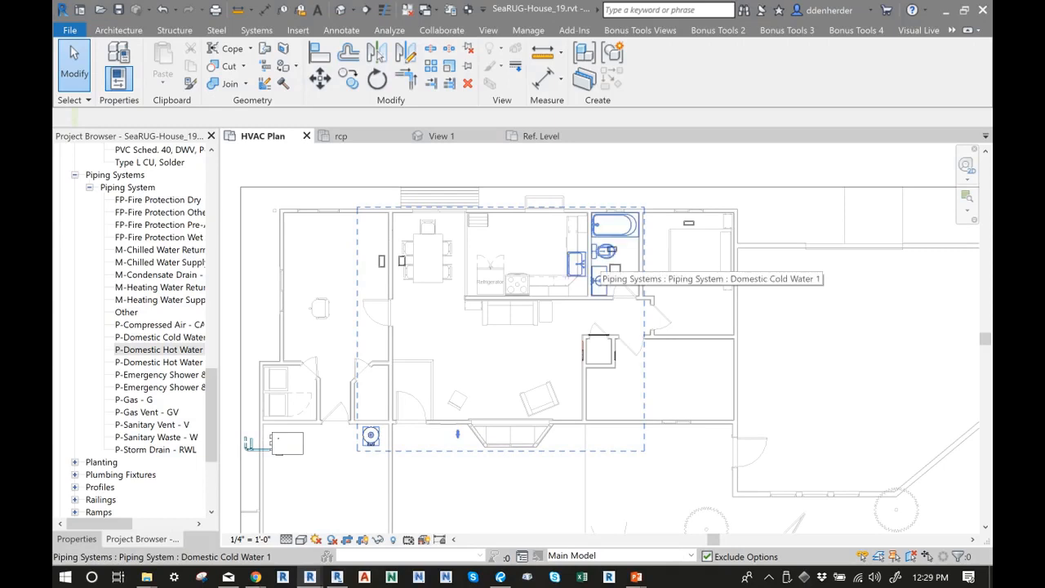
pyautogui.press('Tab')
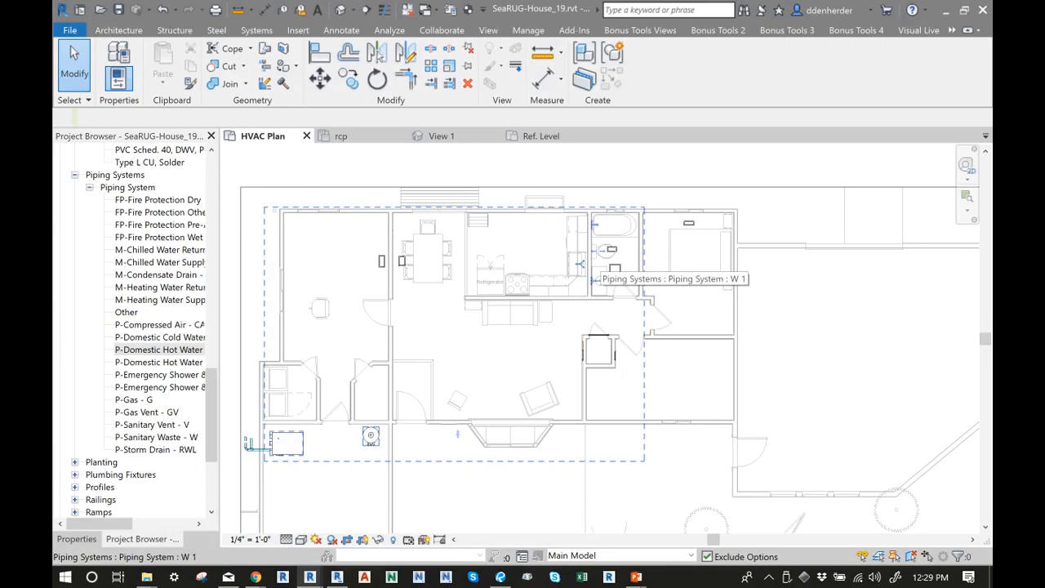
pyautogui.click(595, 277)
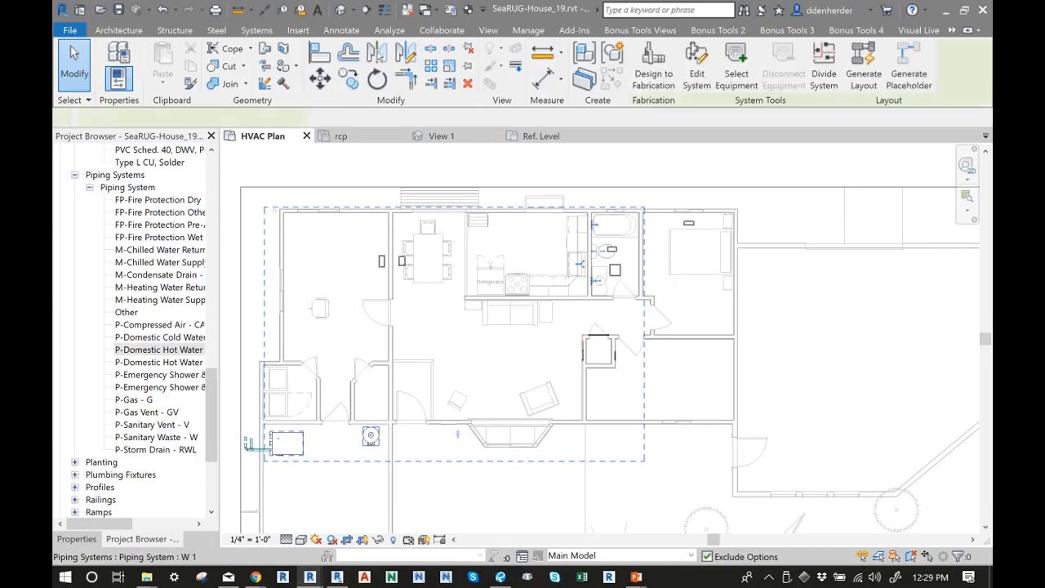
pyautogui.press('Escape')
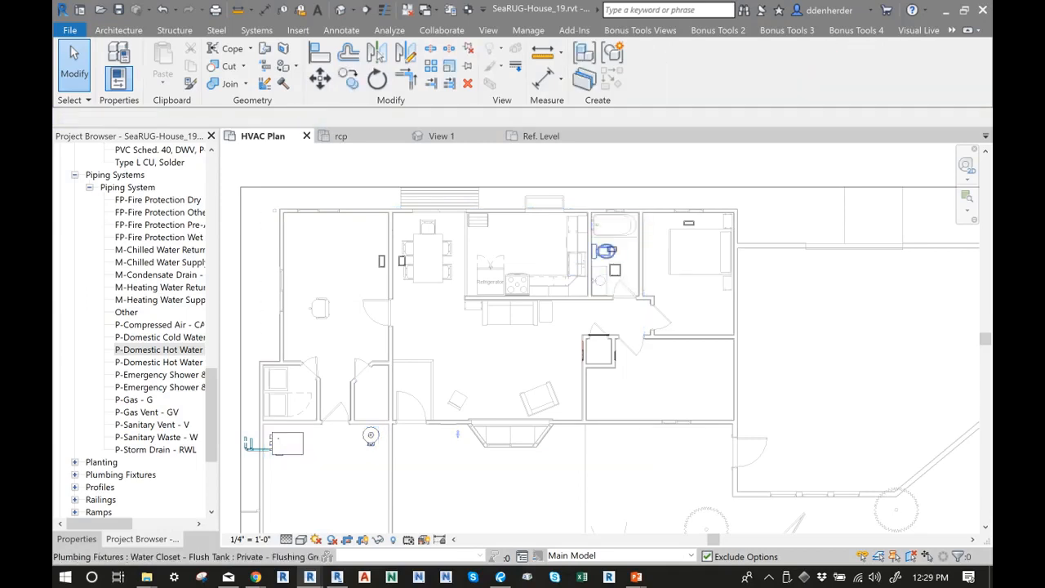
# Check which piping systems the bathroom's water closet belongs to, and clear the selection
pyautogui.click(606, 252)
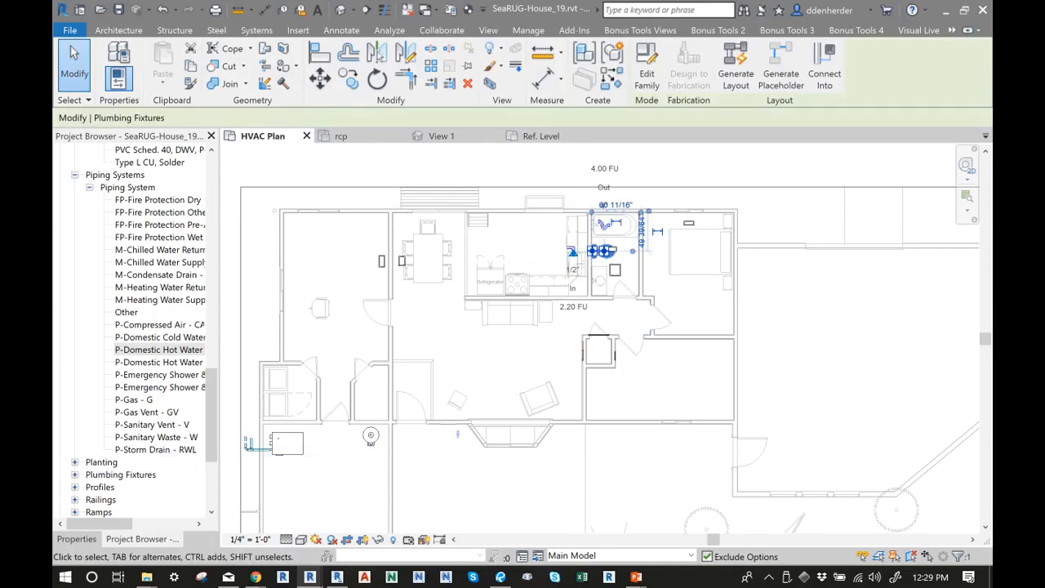
pyautogui.click(953, 30)
pyautogui.click(912, 61)
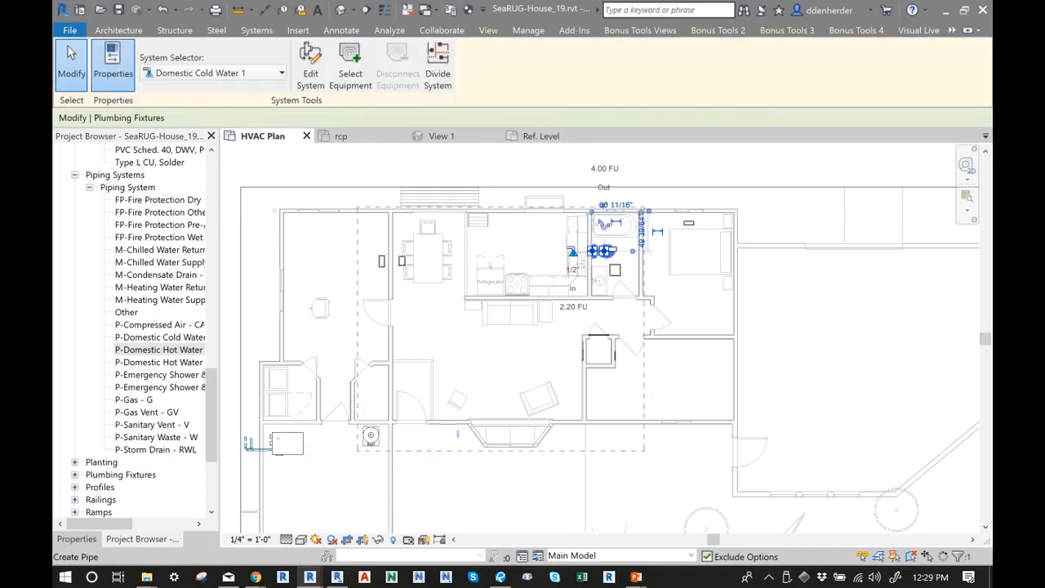
pyautogui.click(233, 73)
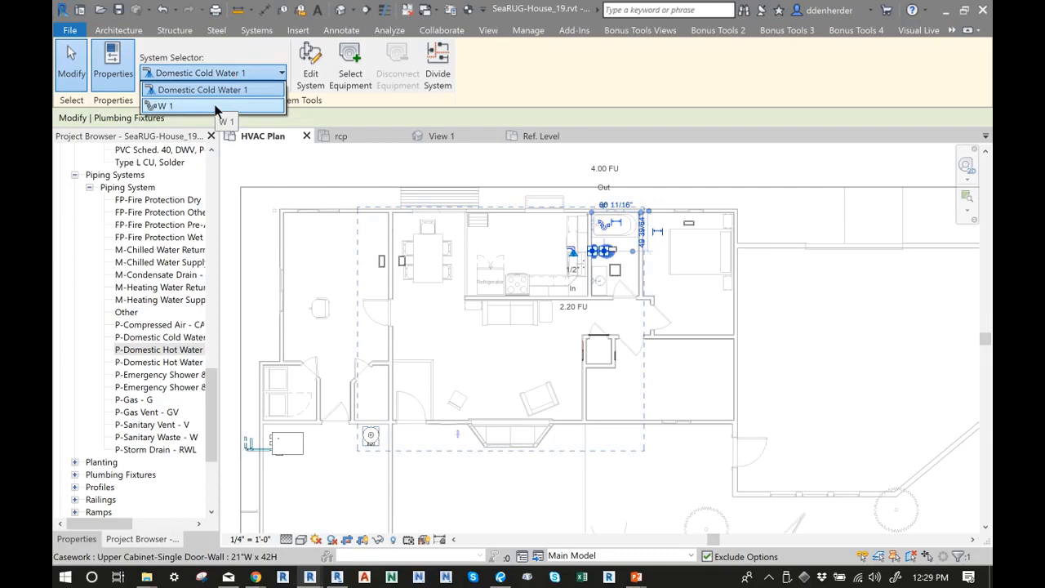
pyautogui.press('Escape')
pyautogui.press('Escape')
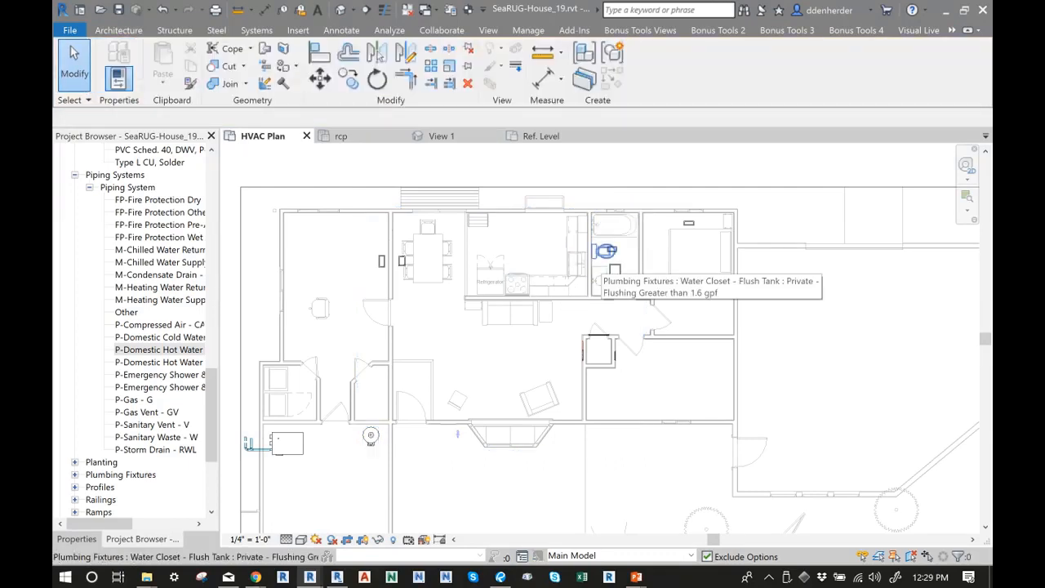
# Highlight the Domestic Cold Water 1 and W 1 systems in turn to compare which fixtures and equipment each one includes
pyautogui.press('Tab')
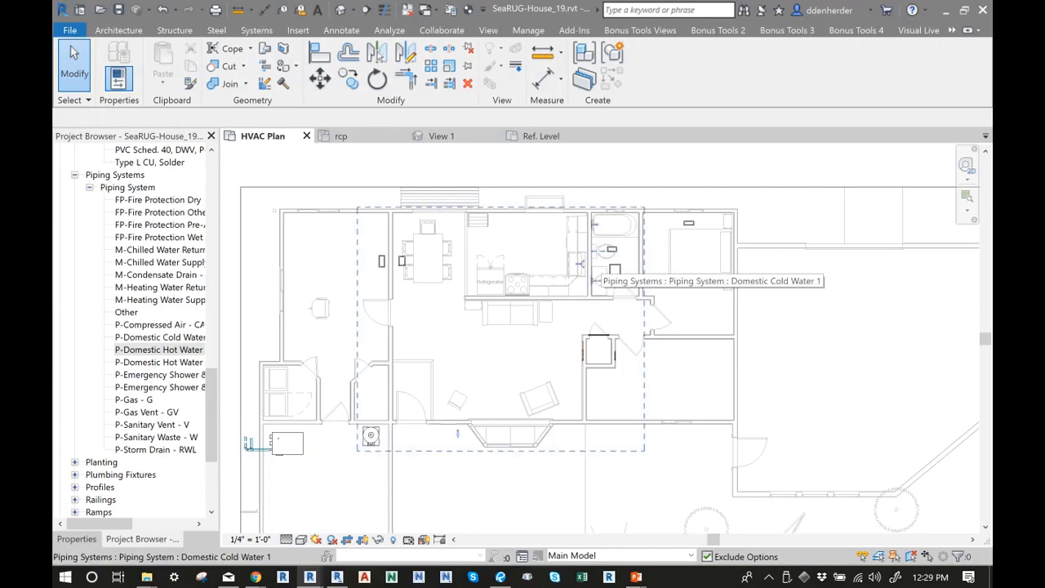
pyautogui.click(595, 279)
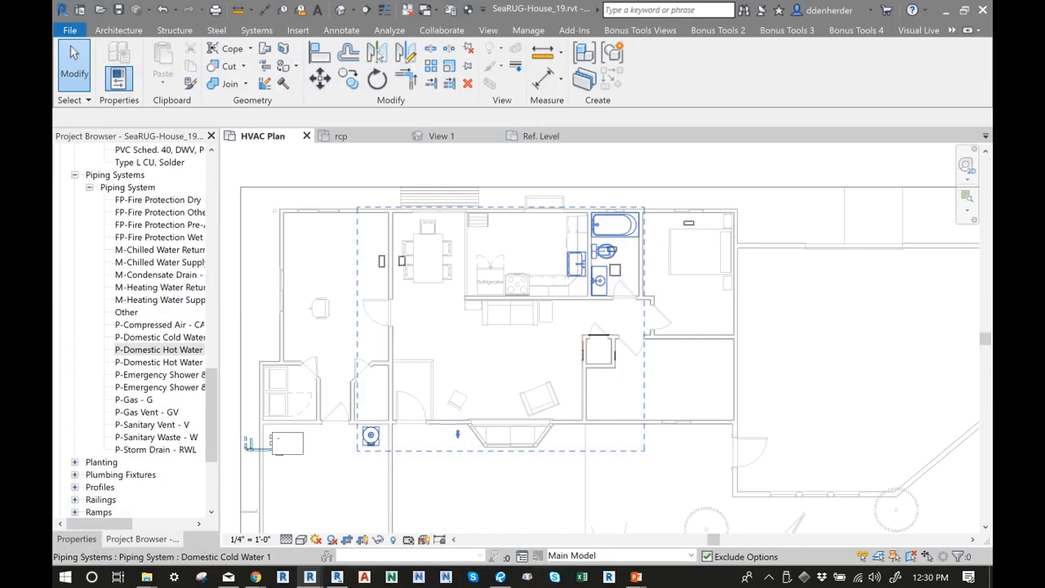
pyautogui.click(594, 274)
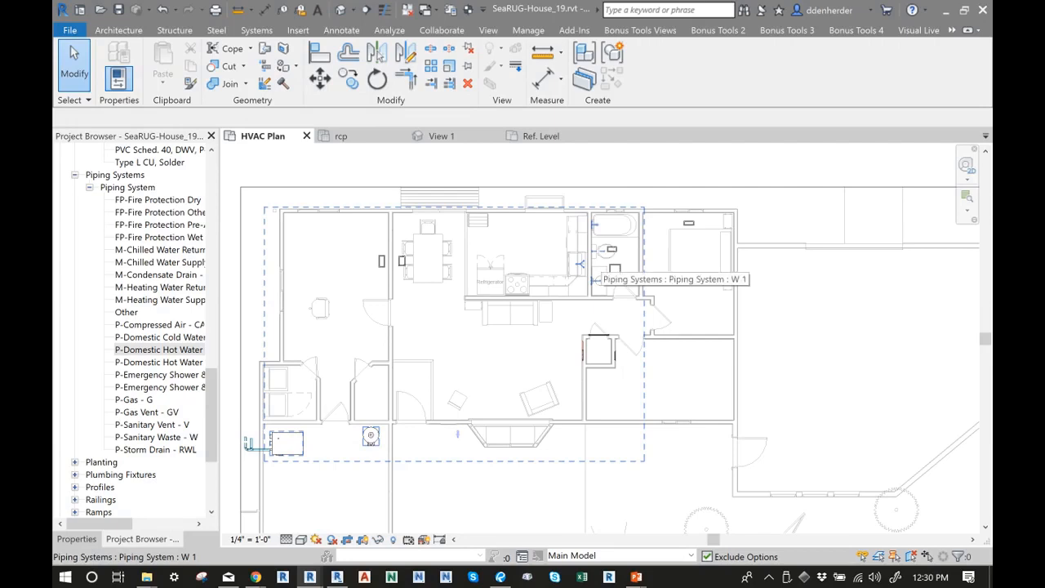
pyautogui.click(595, 274)
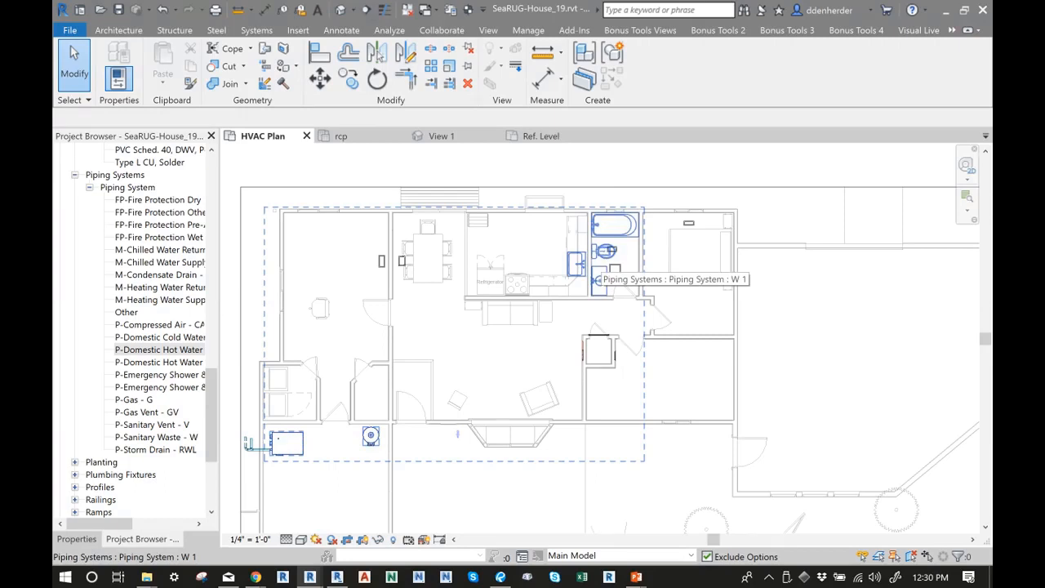
pyautogui.press('Escape')
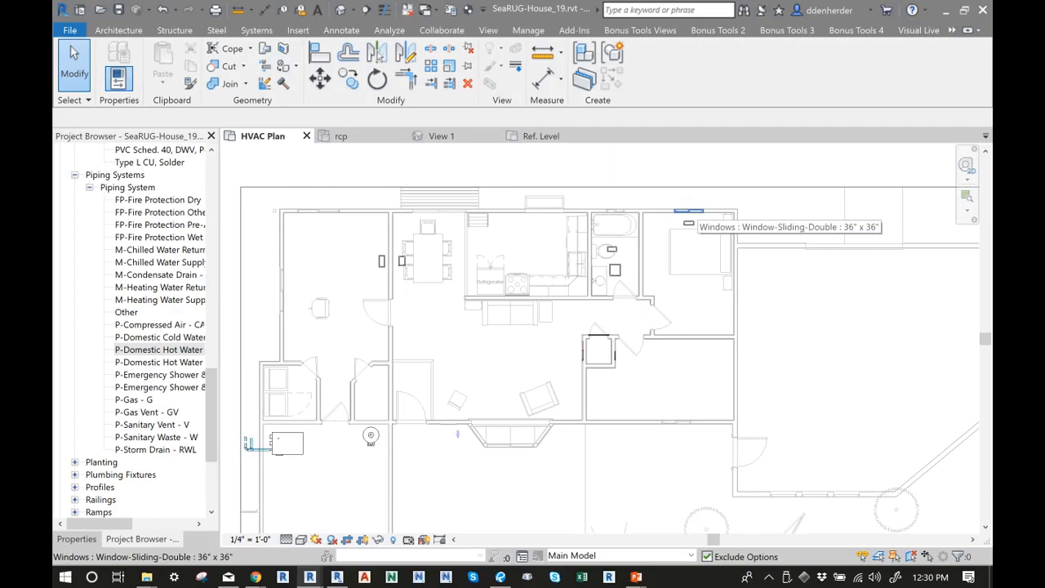
# Create a Supply Air duct system named SA 1 from the dining area's air terminal
pyautogui.click(405, 263)
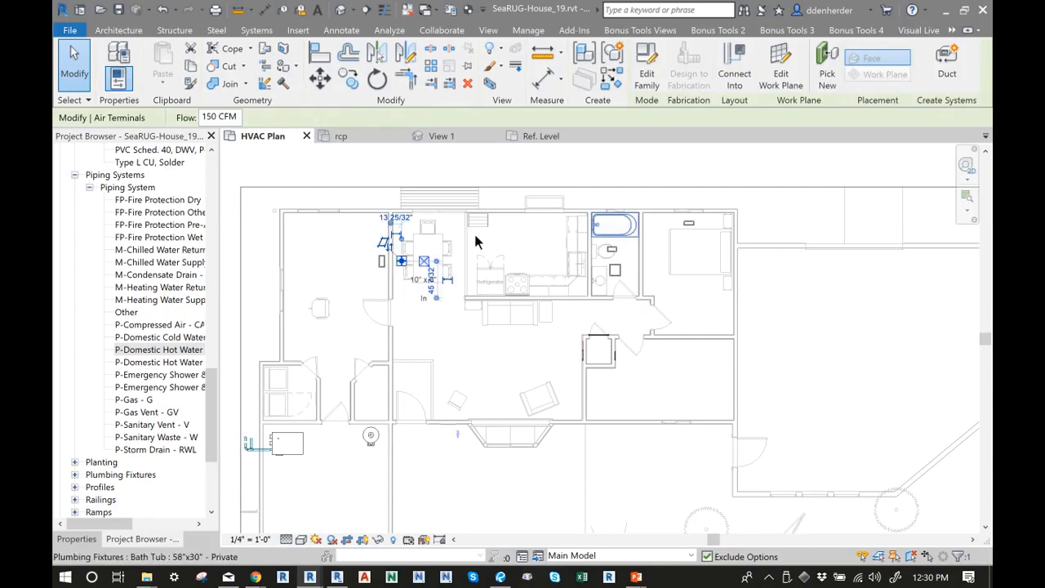
pyautogui.click(948, 62)
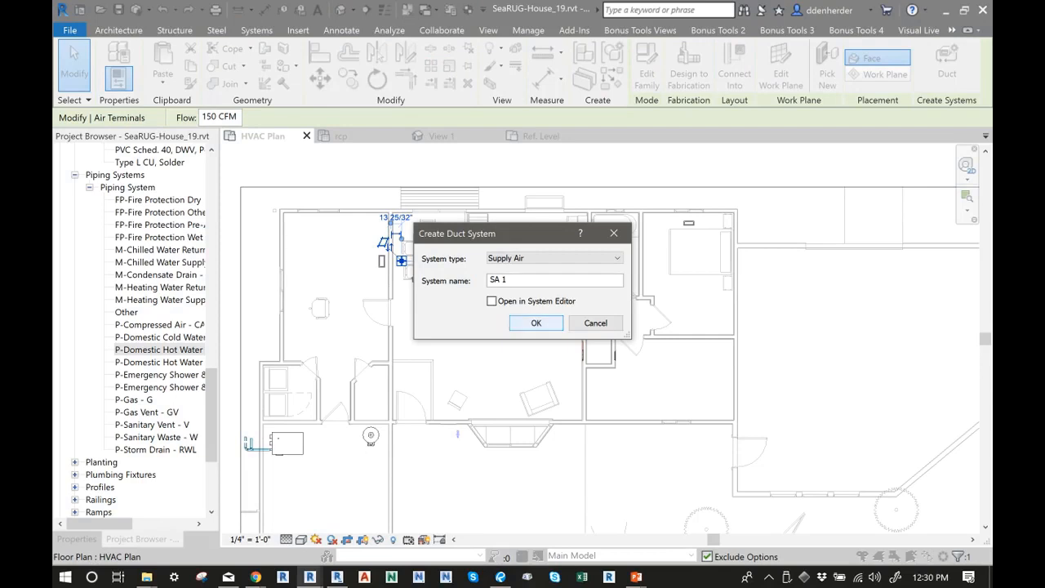
pyautogui.press('Return')
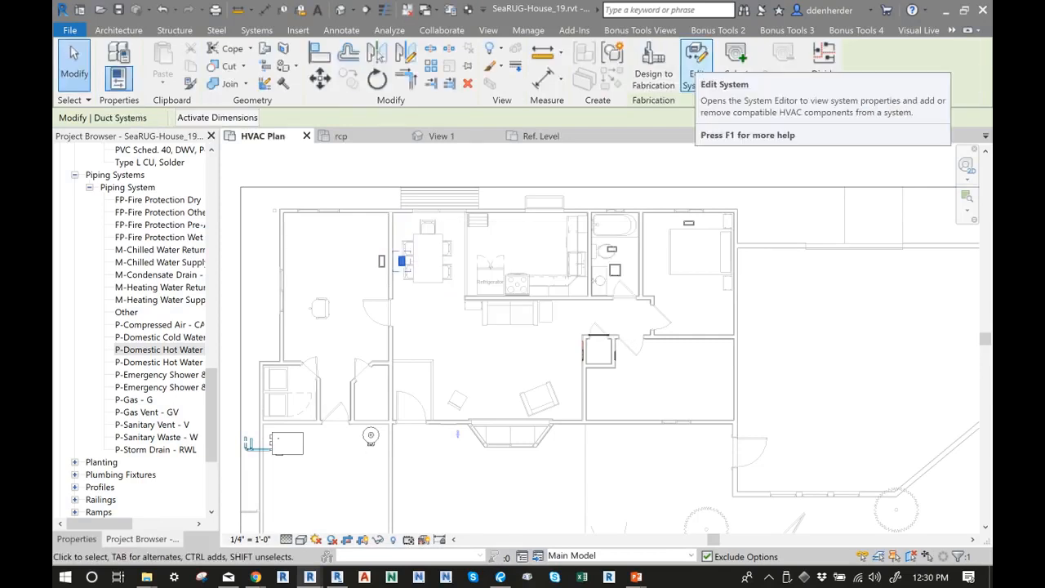
# Edit SA 1 to add the supply registers in the office, closet walls, bathroom and bedroom, and try adding the closet's 24"x10" return register
pyautogui.click(697, 66)
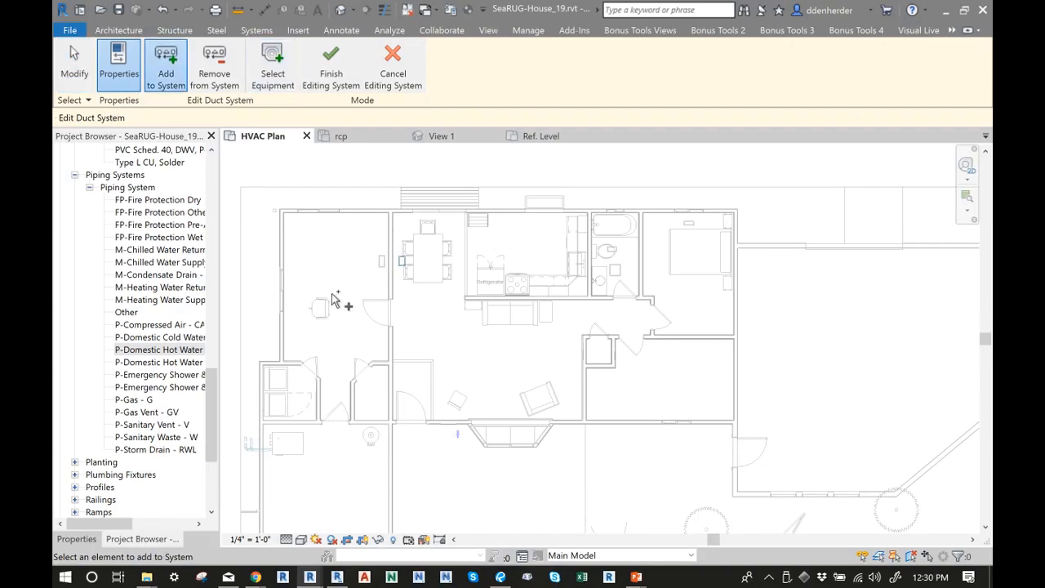
pyautogui.click(381, 263)
pyautogui.click(598, 353)
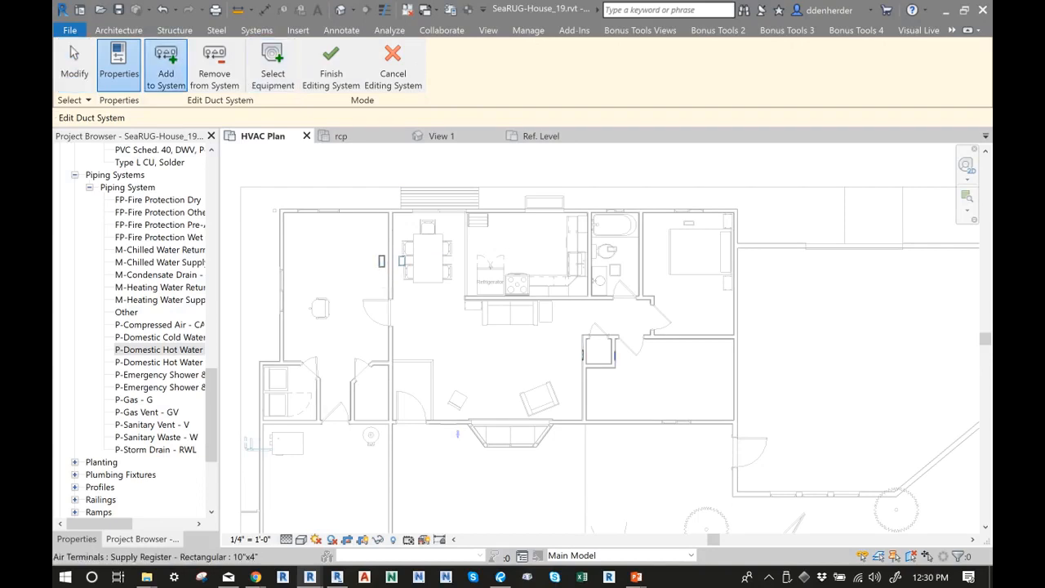
pyautogui.click(611, 249)
pyautogui.click(689, 223)
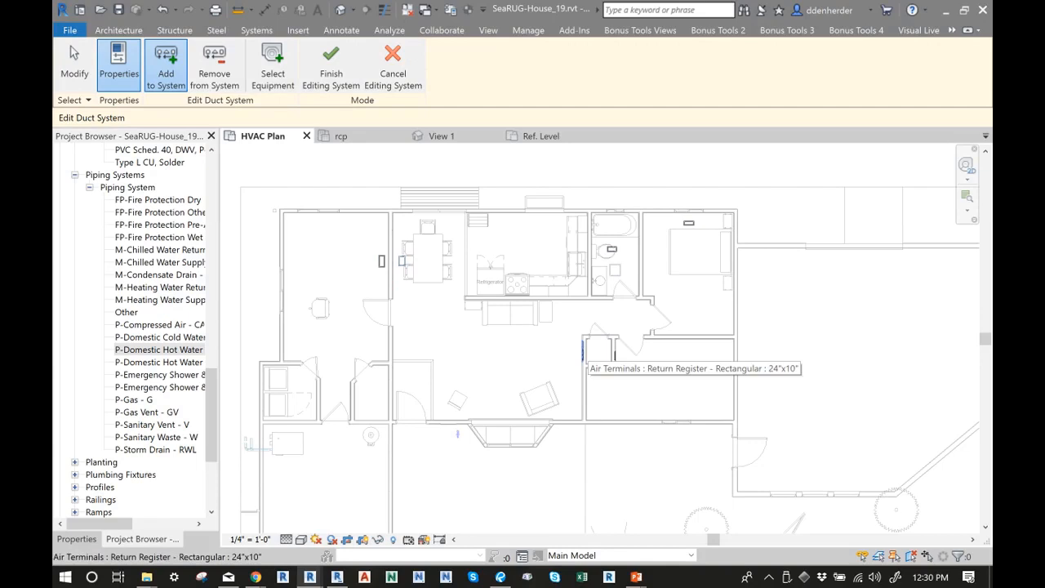
pyautogui.click(584, 353)
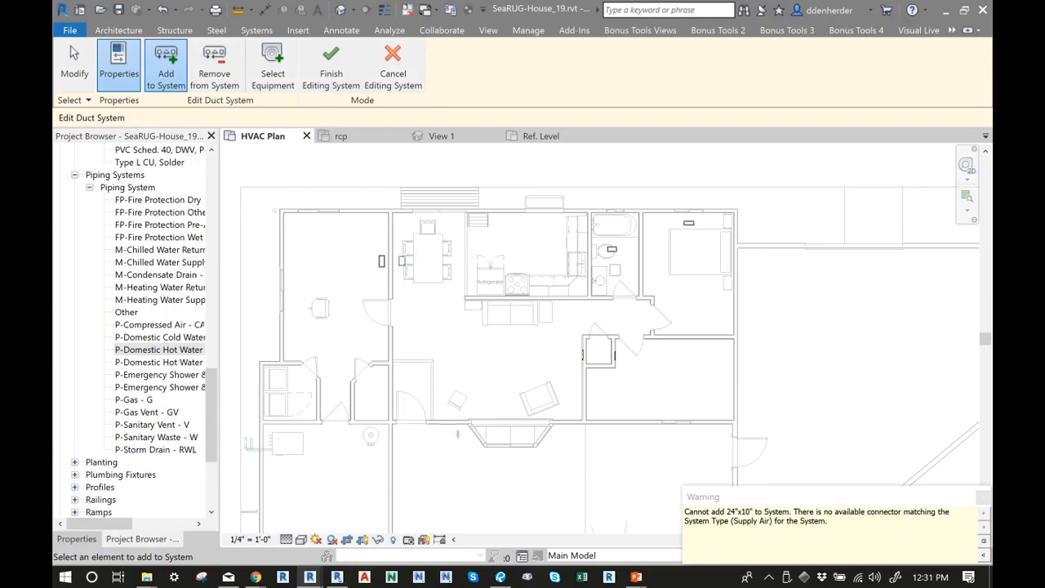
pyautogui.press('Escape')
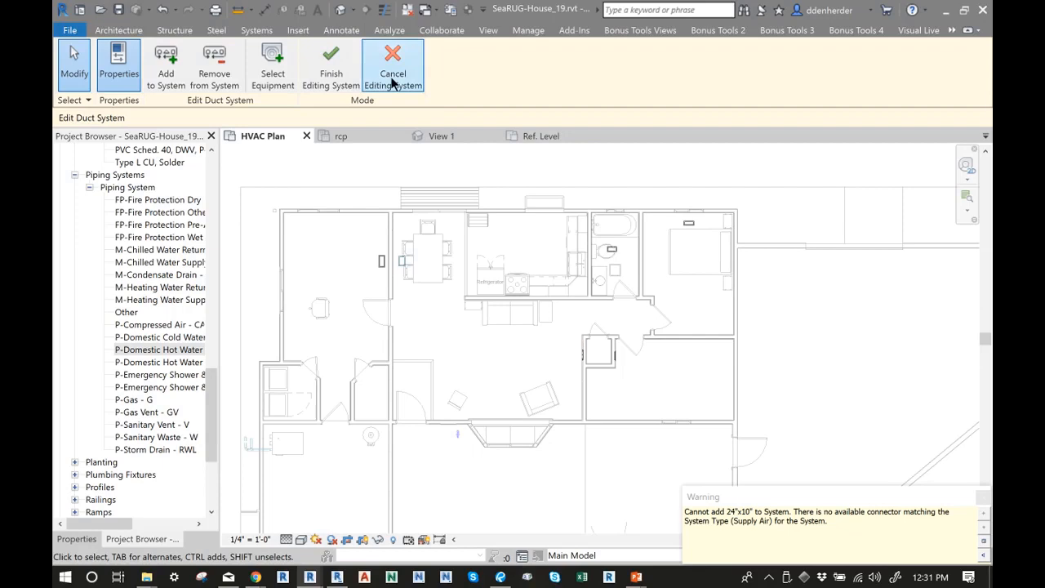
# Finish editing the duct system and inspect the two registers on either side of the dining room wall
pyautogui.click(331, 66)
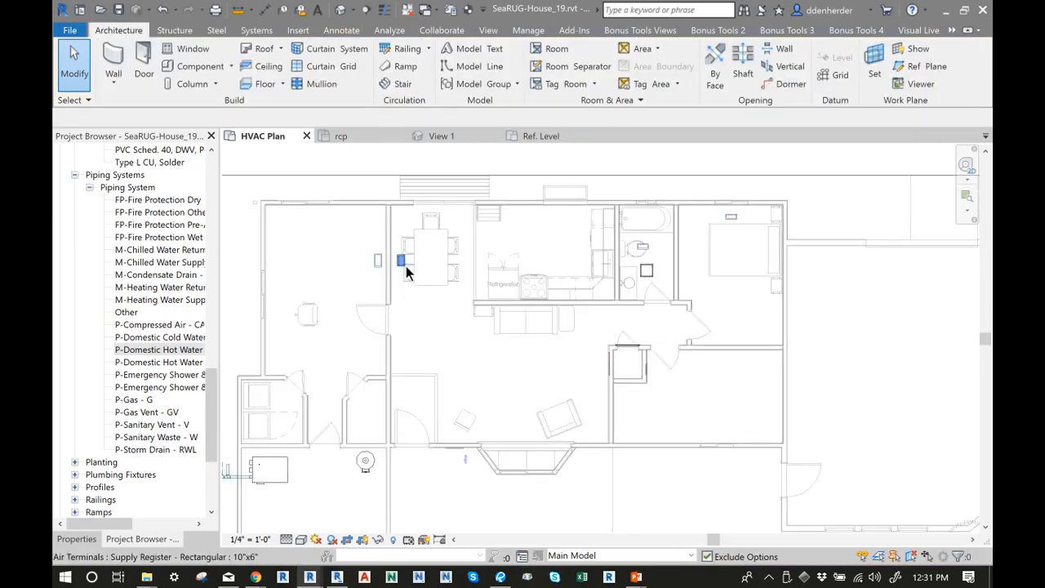
pyautogui.scroll(8, 406, 266)
pyautogui.scroll(-3, 578, 346)
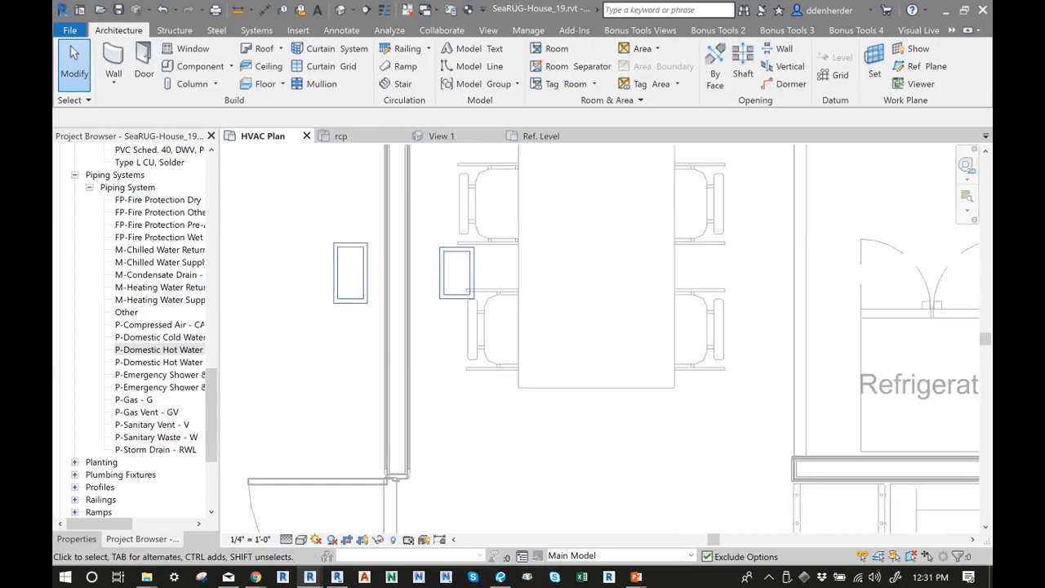
pyautogui.scroll(5, 362, 307)
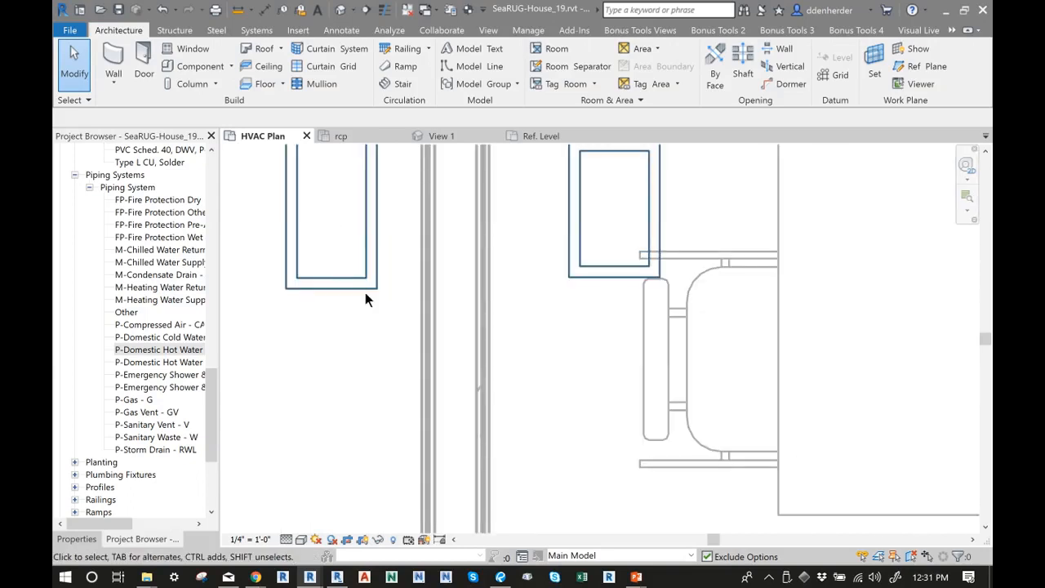
pyautogui.scroll(-5, 367, 291)
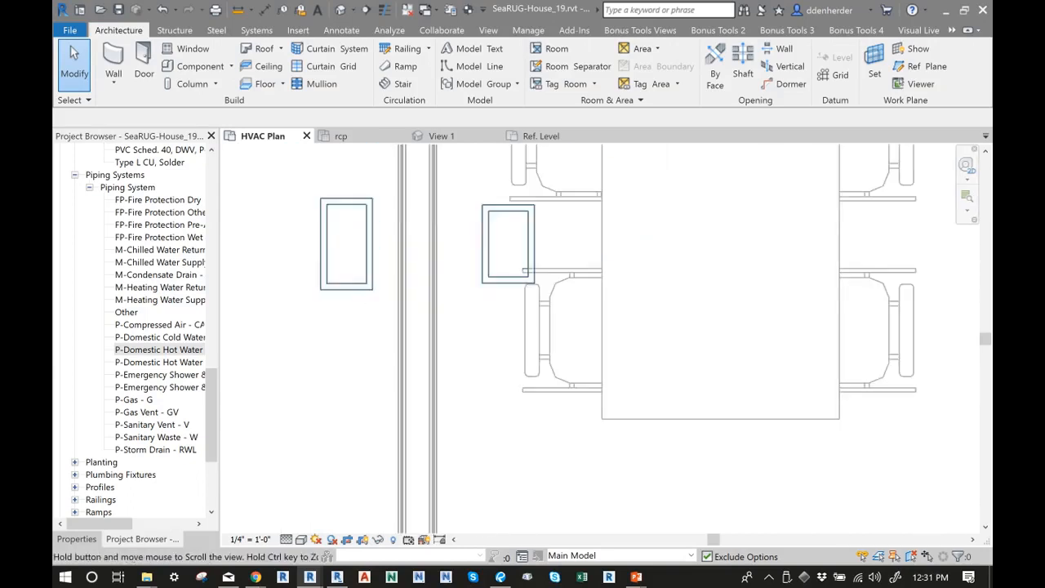
# Select the 24" x 10" return register in the small closet's wall and check which duct system it belongs to
pyautogui.scroll(-3, 382, 312)
pyautogui.moveTo(392, 317); pyautogui.dragTo(256, 245, button='middle')
pyautogui.scroll(4, 621, 381)
pyautogui.scroll(-1, 621, 380)
pyautogui.moveTo(621, 381); pyautogui.dragTo(609, 442, button='middle')
pyautogui.scroll(1, 611, 438)
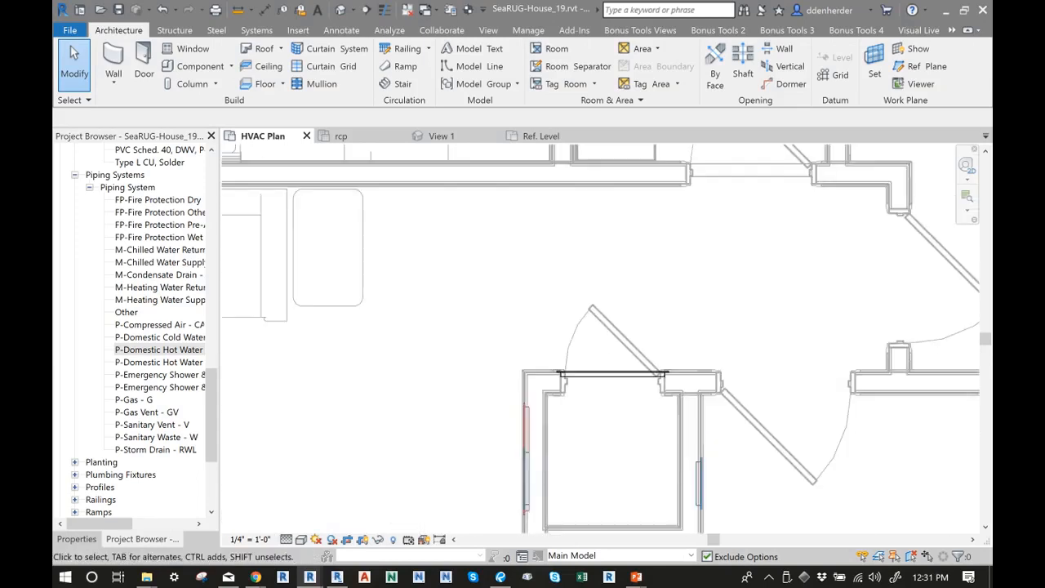
pyautogui.scroll(4, 527, 466)
pyautogui.moveTo(527, 465); pyautogui.dragTo(566, 456, button='middle')
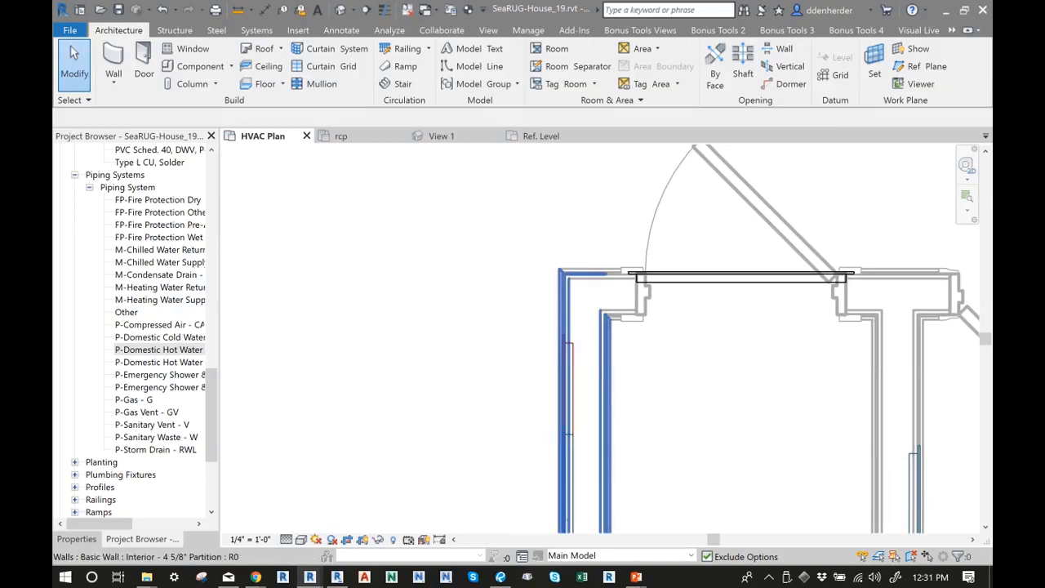
pyautogui.click(552, 417)
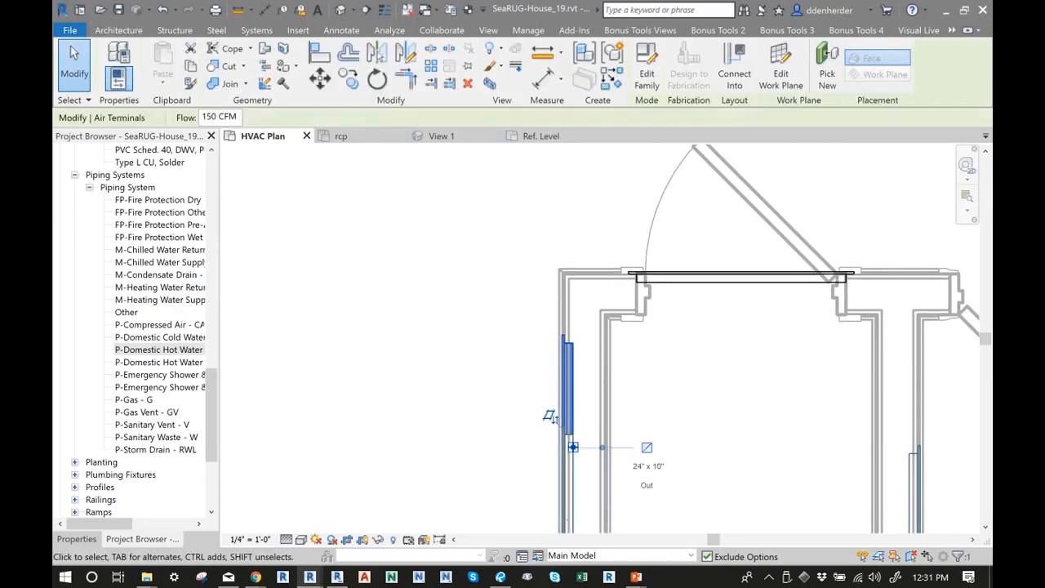
pyautogui.click(954, 30)
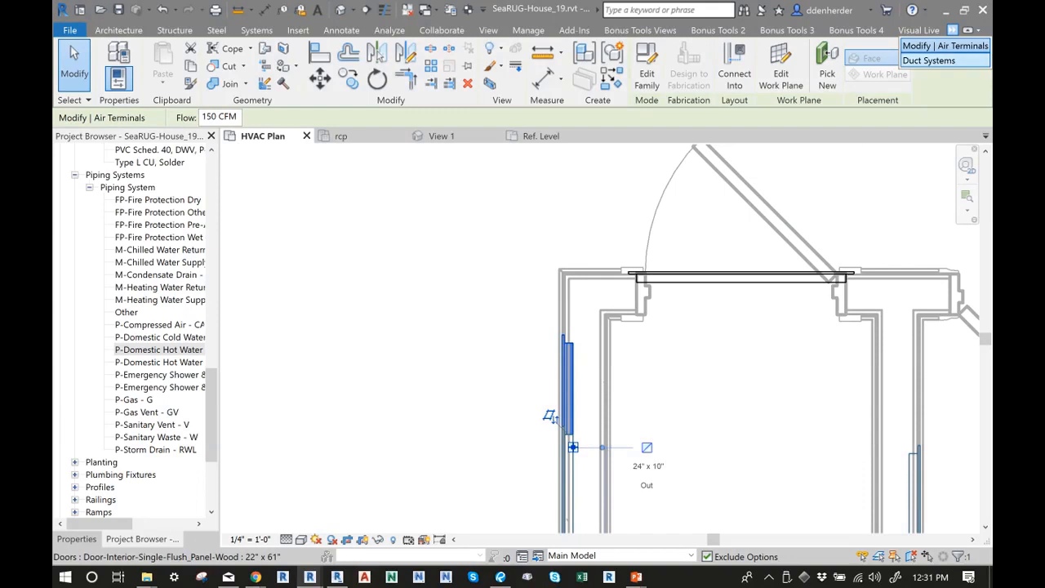
pyautogui.click(928, 60)
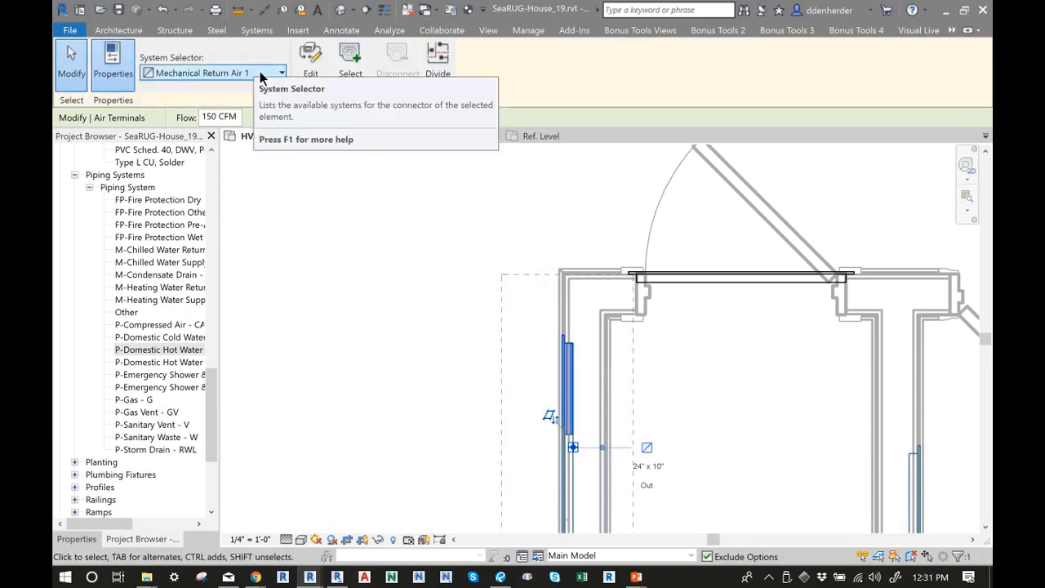
pyautogui.click(346, 218)
# Inspect the quarter-turn hose bibb outside the exterior wall beside the bay window
pyautogui.scroll(-6, 346, 218)
pyautogui.moveTo(346, 218); pyautogui.dragTo(523, 285, button='middle')
pyautogui.scroll(-1, 359, 245)
pyautogui.scroll(-1, 271, 423)
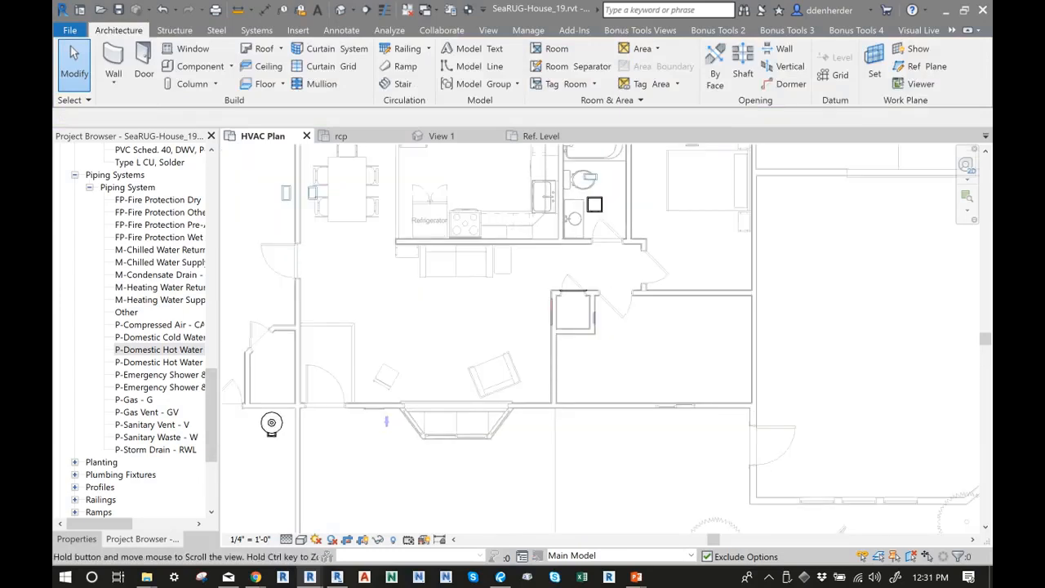
pyautogui.moveTo(272, 422); pyautogui.dragTo(284, 444, button='middle')
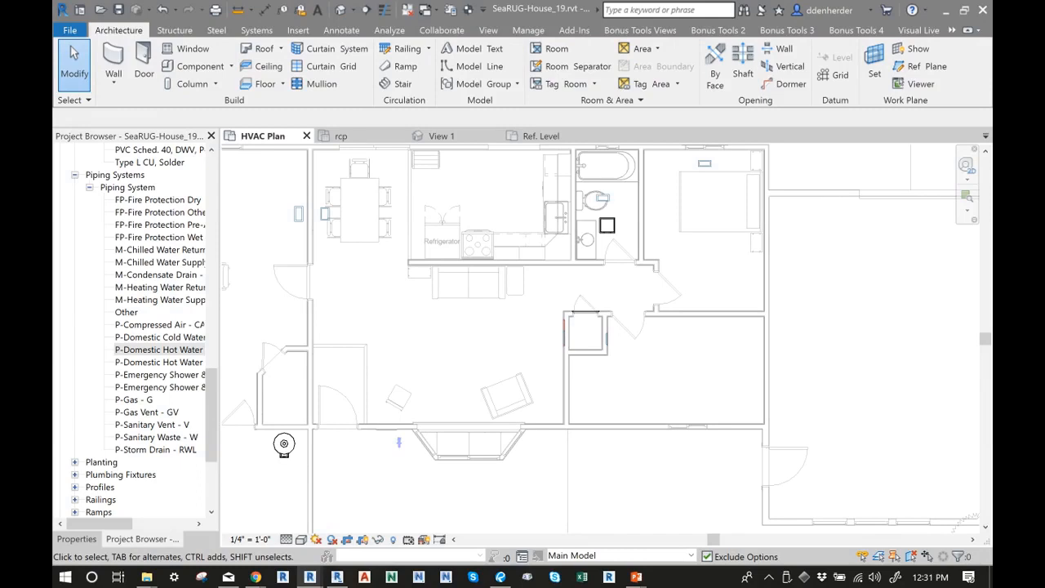
pyautogui.click(398, 439)
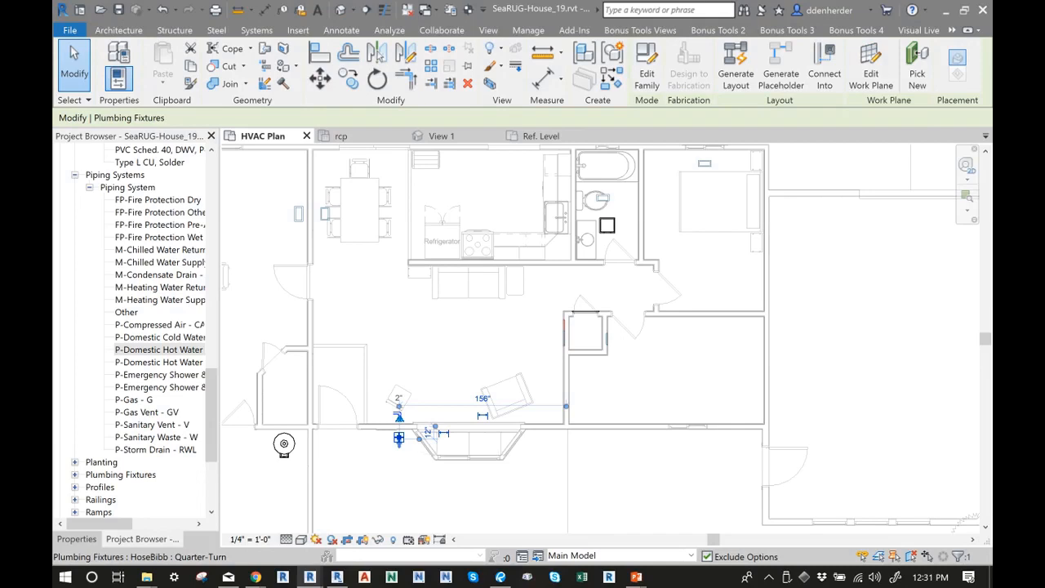
pyautogui.moveTo(370, 476); pyautogui.dragTo(553, 438, button='middle')
pyautogui.press('Escape')
pyautogui.scroll(-3, 571, 426)
pyautogui.scroll(-1, 571, 425)
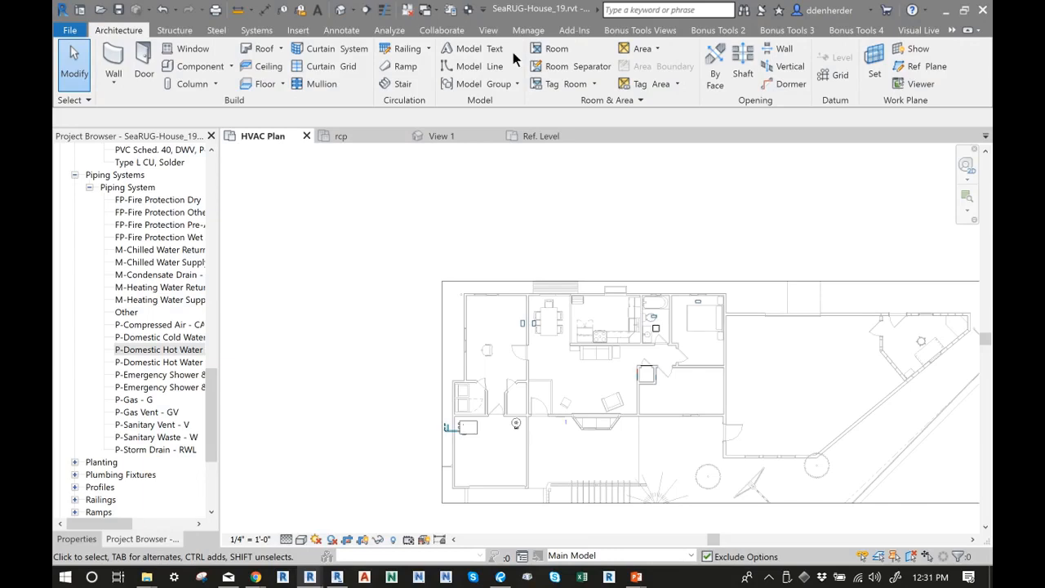
# Show the System Browser and limit its systems list to the Mechanical discipline
pyautogui.click(491, 32)
pyautogui.click(952, 73)
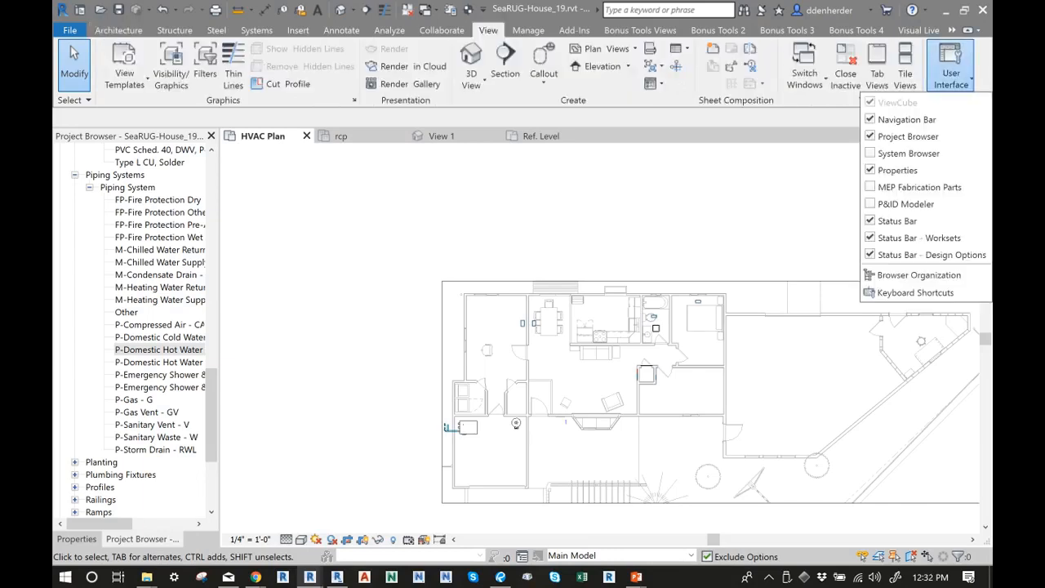
pyautogui.click(906, 154)
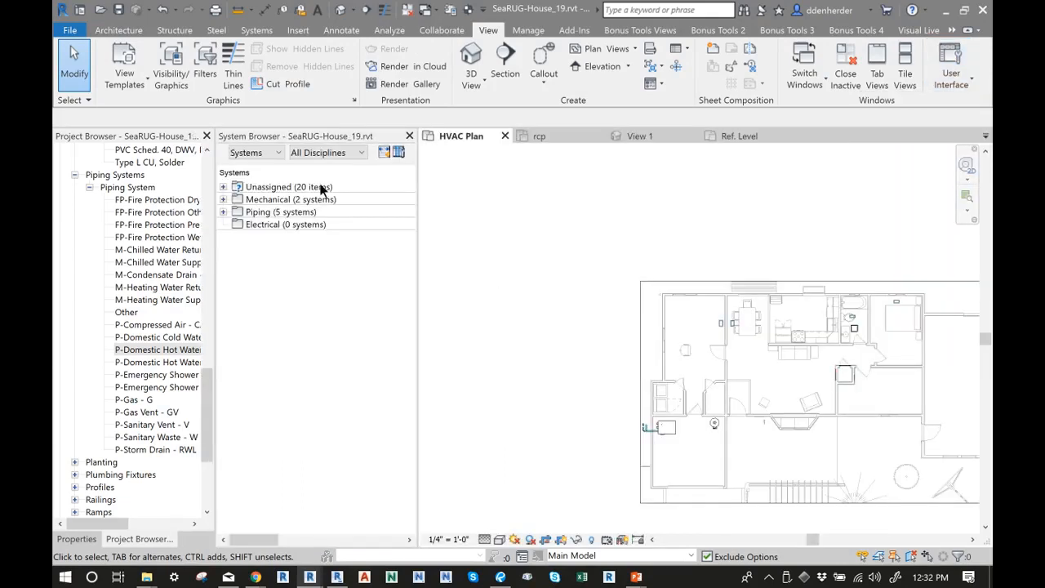
pyautogui.click(278, 154)
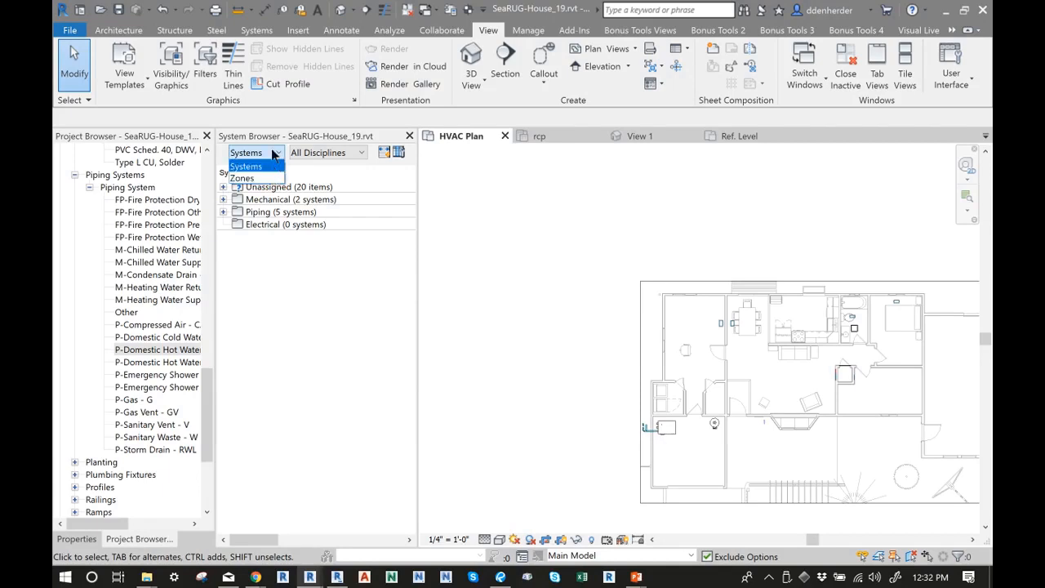
pyautogui.click(312, 152)
pyautogui.click(313, 153)
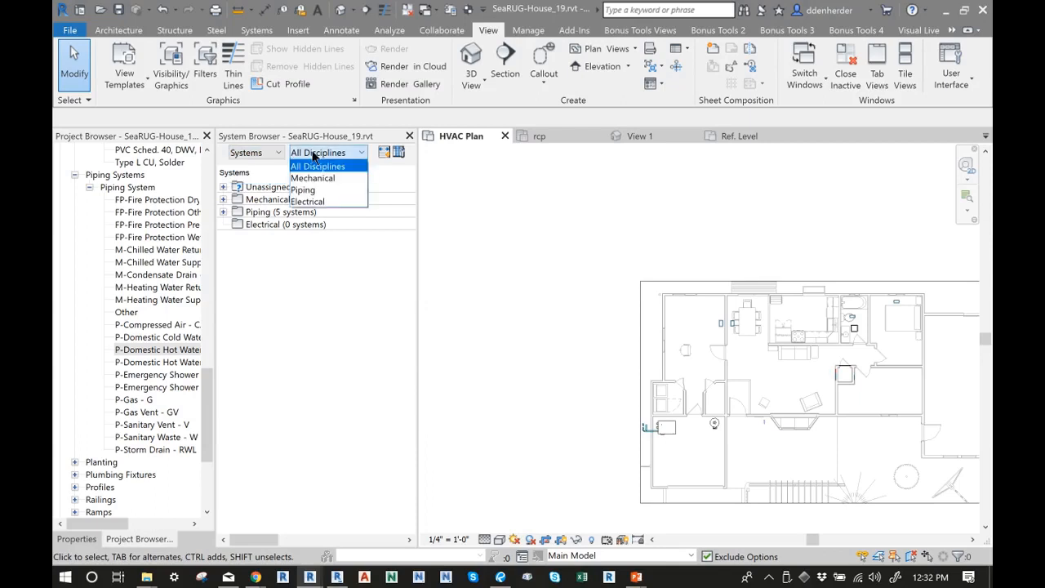
pyautogui.click(312, 178)
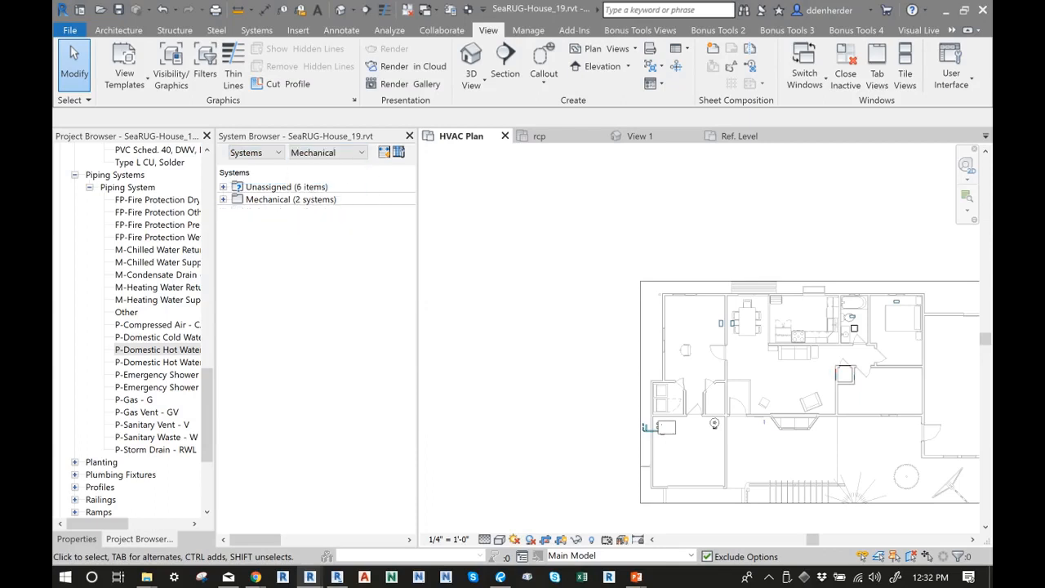
# Expand the unassigned mechanical Exhaust Air items and locate the boiler, dryer, cabinet exhauster and water heater in the plan
pyautogui.click(223, 187)
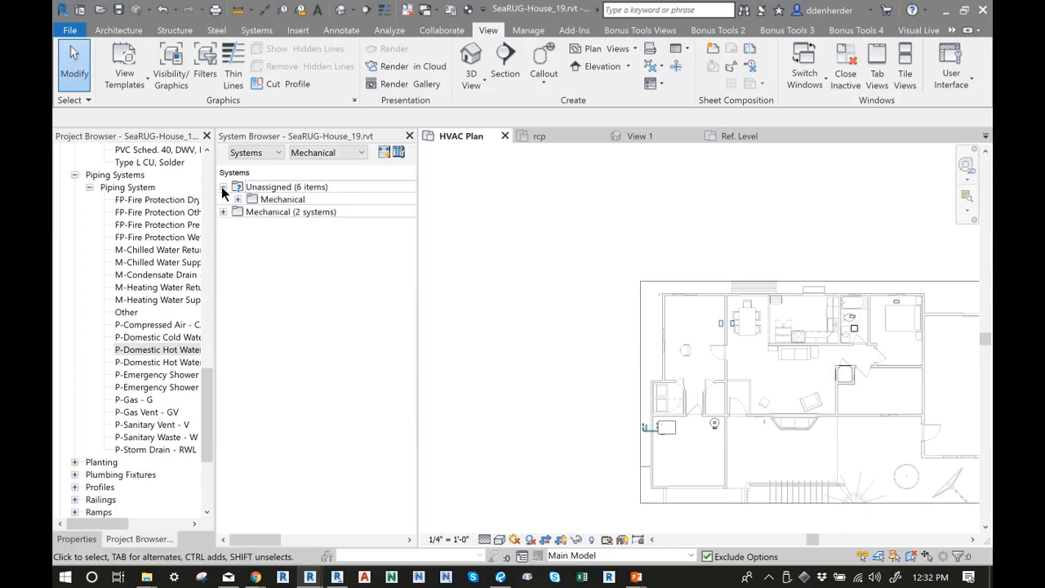
pyautogui.click(237, 200)
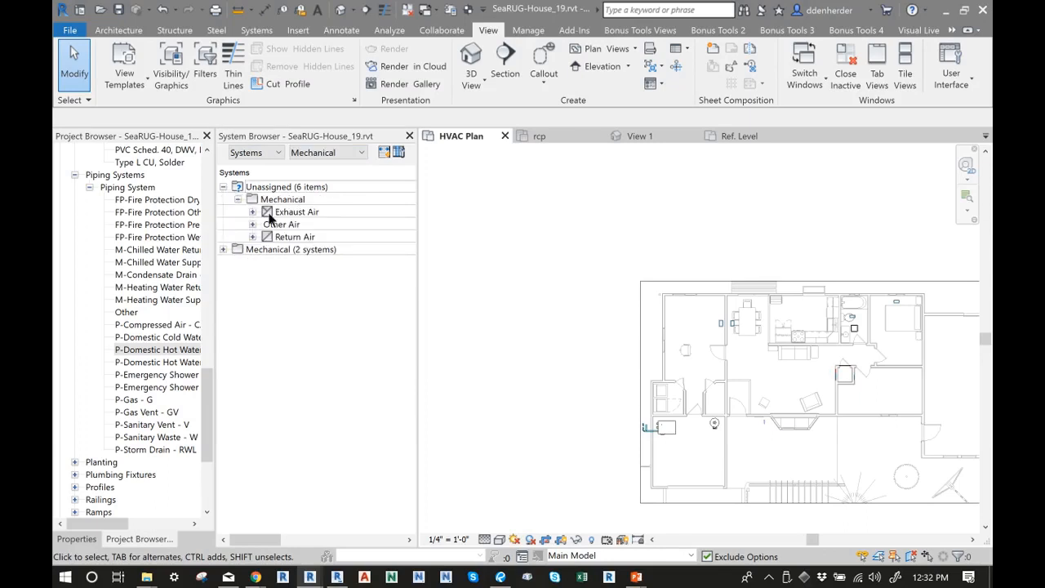
pyautogui.click(253, 211)
pyautogui.click(359, 224)
pyautogui.click(358, 237)
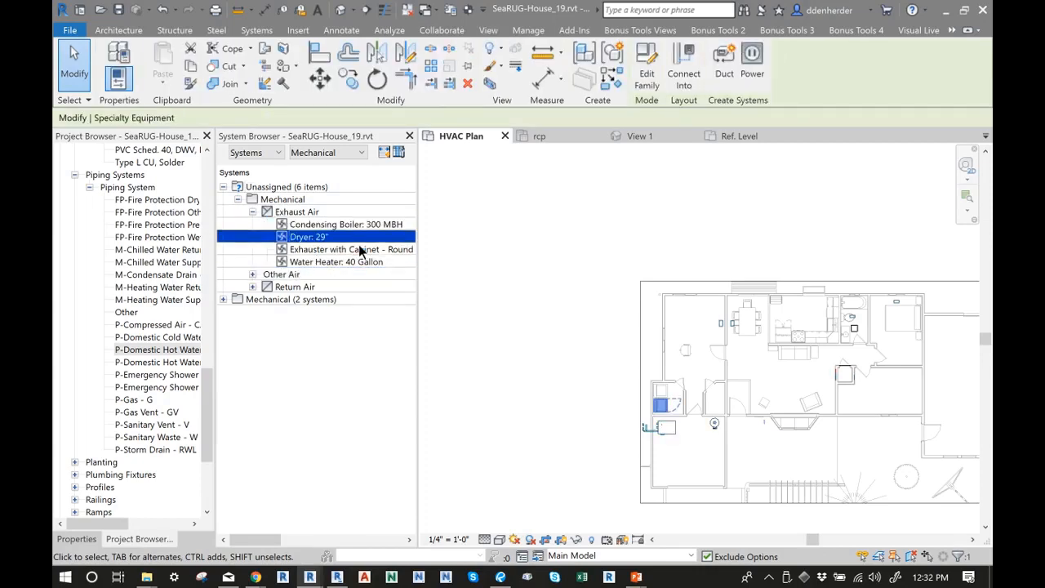
pyautogui.click(359, 248)
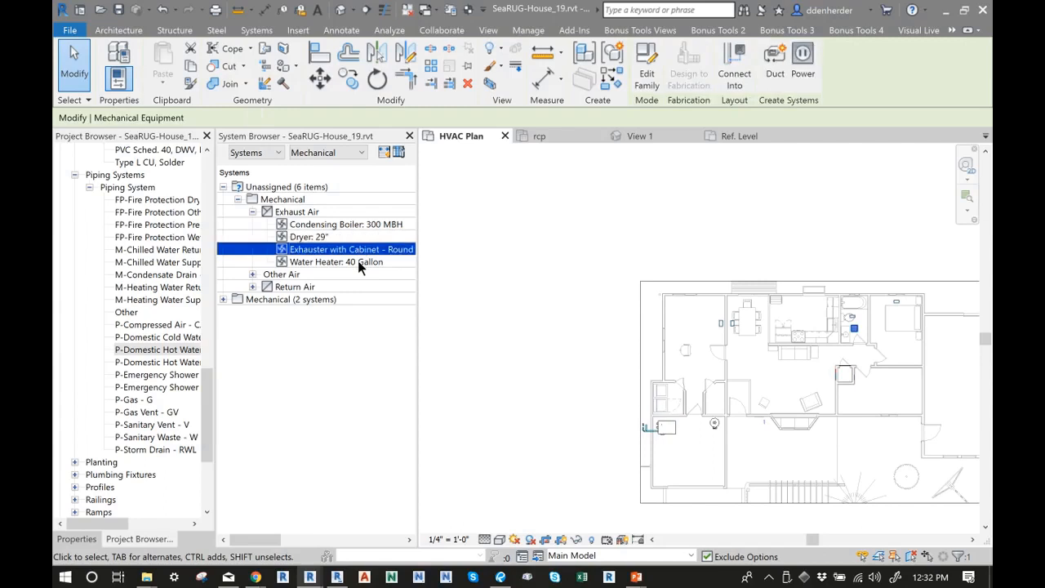
pyautogui.keyDown('ctrl'); pyautogui.click(358, 262); pyautogui.keyUp('ctrl')
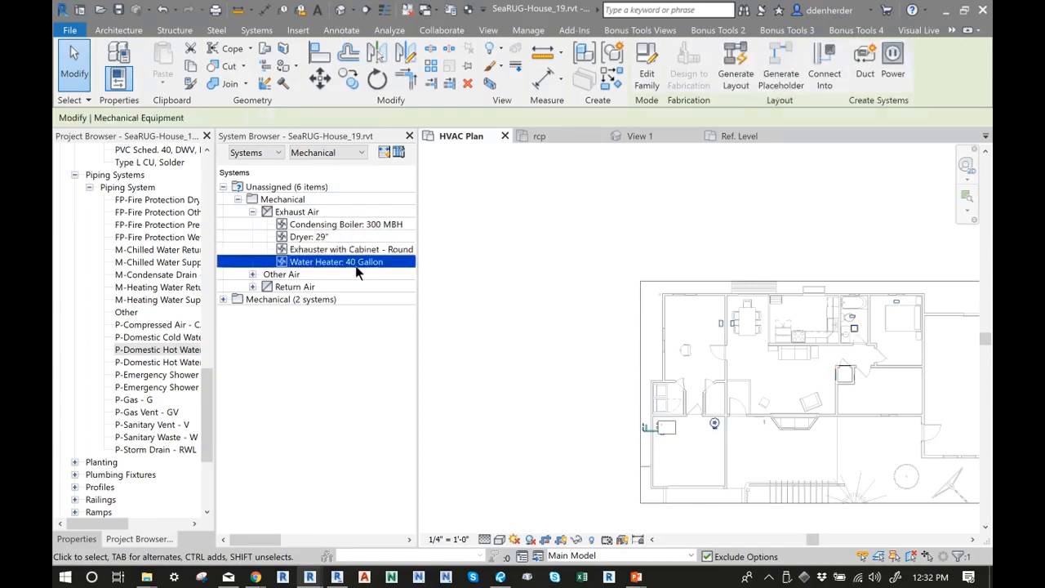
# Expand the unassigned Other Air and Return Air groups and locate the condensing boiler and return register in the plan
pyautogui.click(252, 275)
pyautogui.keyDown('ctrl'); pyautogui.click(317, 287); pyautogui.keyUp('ctrl')
pyautogui.click(317, 287)
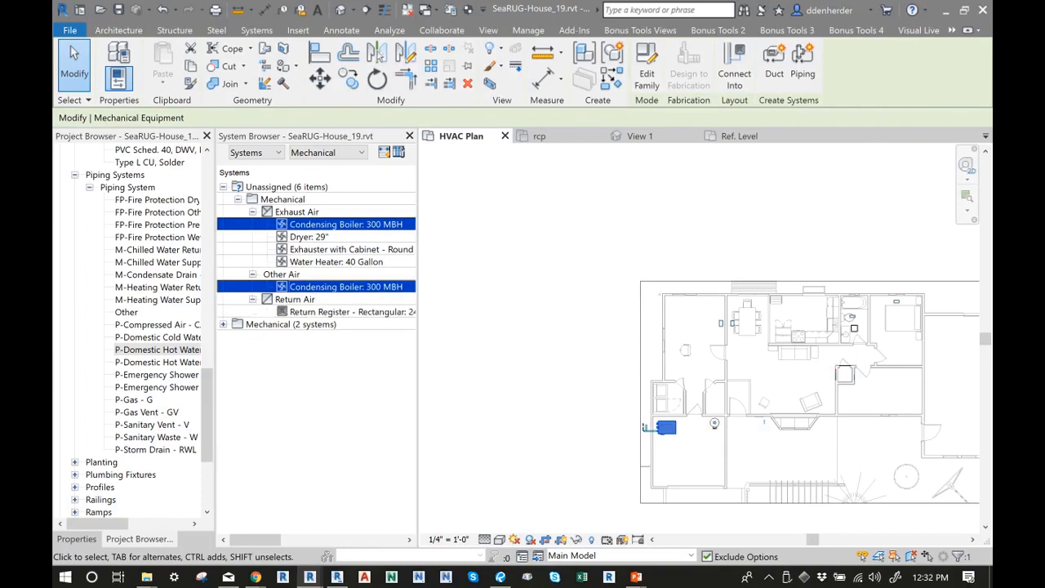
pyautogui.click(351, 312)
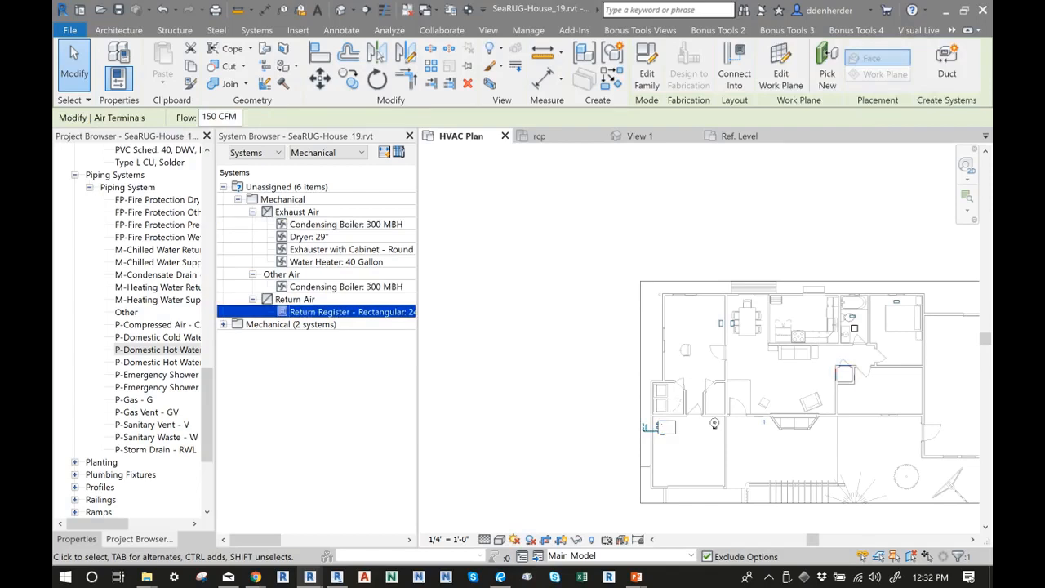
pyautogui.press('Escape')
# Expand the assigned mechanical systems to list the individual Return Air and Supply Air systems
pyautogui.click(223, 324)
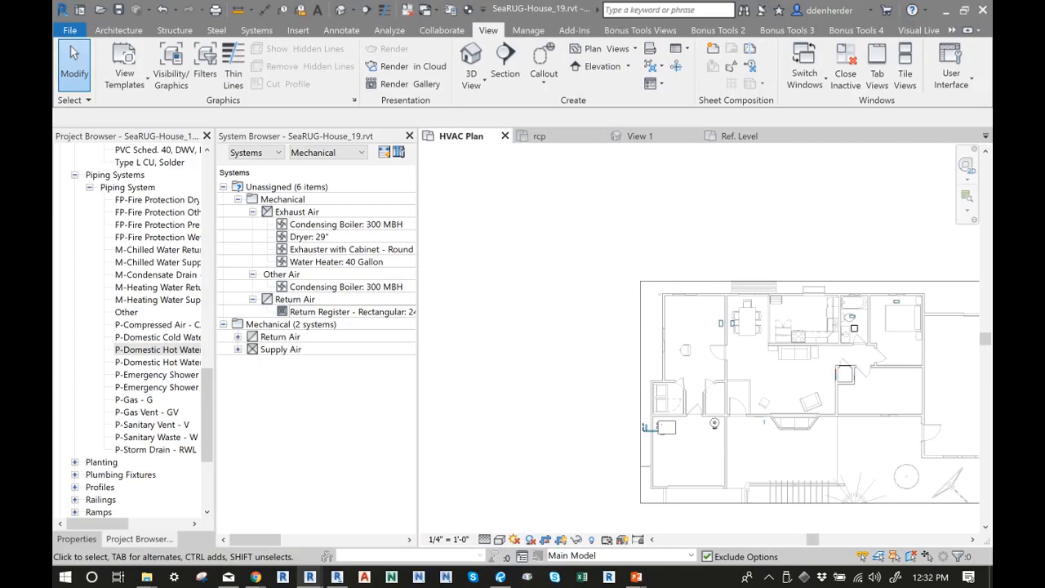
pyautogui.click(280, 337)
pyautogui.click(238, 337)
pyautogui.click(237, 362)
# Locate the unassigned 24" x 12" return register at the closet door opening and delete it from the plan
pyautogui.click(351, 312)
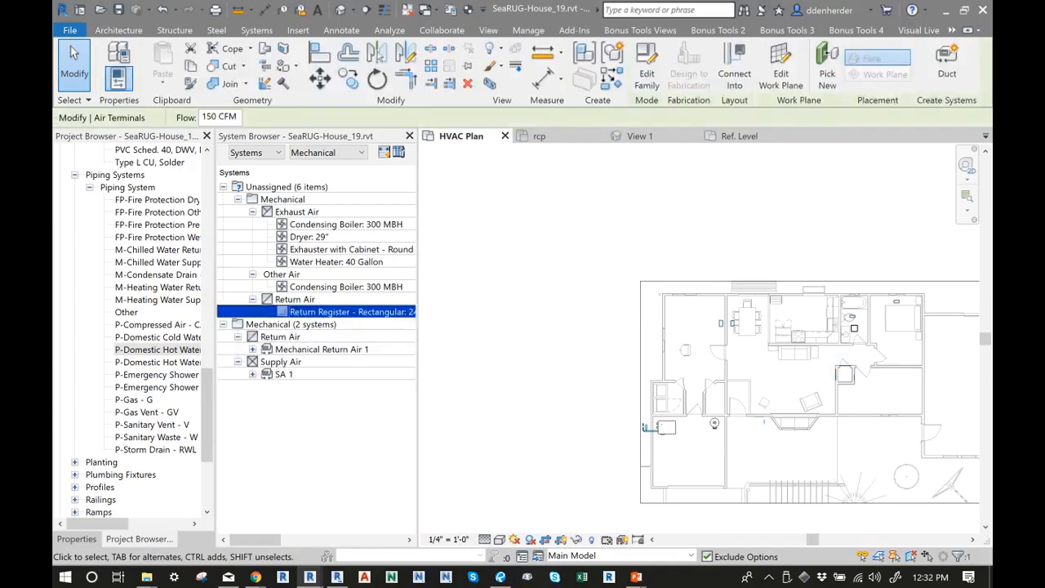
pyautogui.moveTo(794, 400); pyautogui.dragTo(641, 393, button='middle')
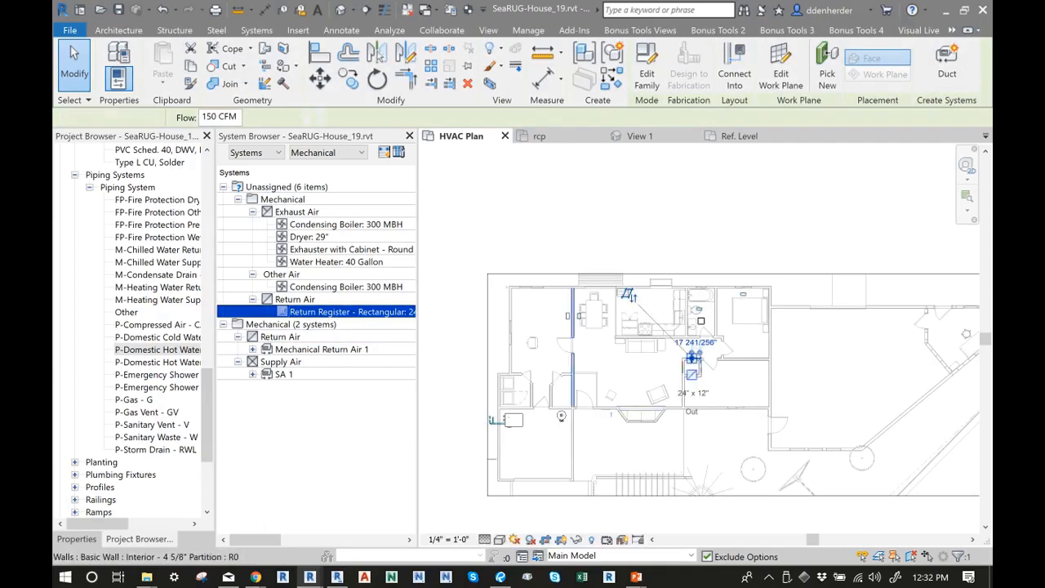
pyautogui.press('Escape')
pyautogui.scroll(8, 546, 378)
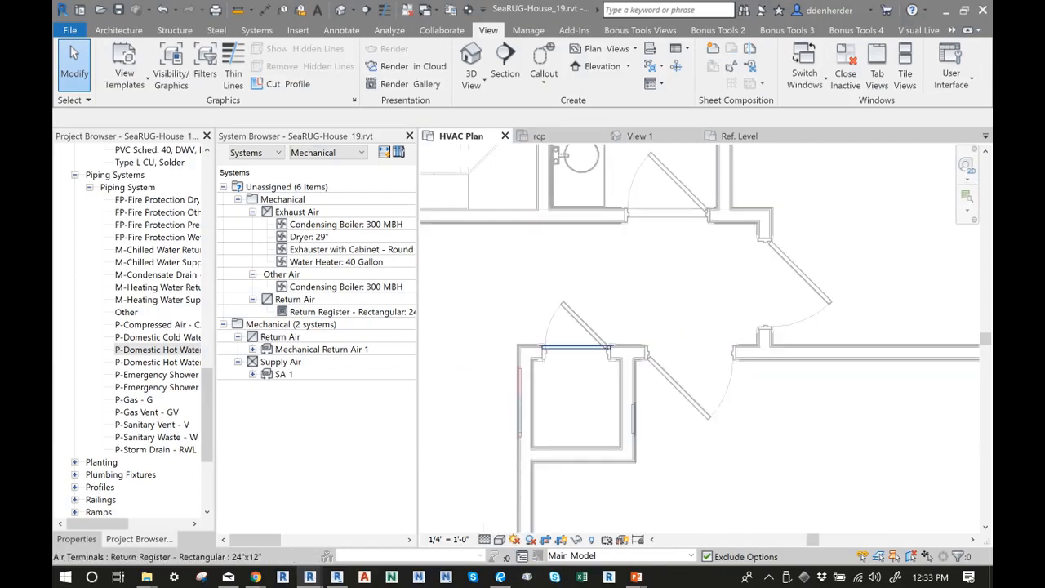
pyautogui.click(576, 349)
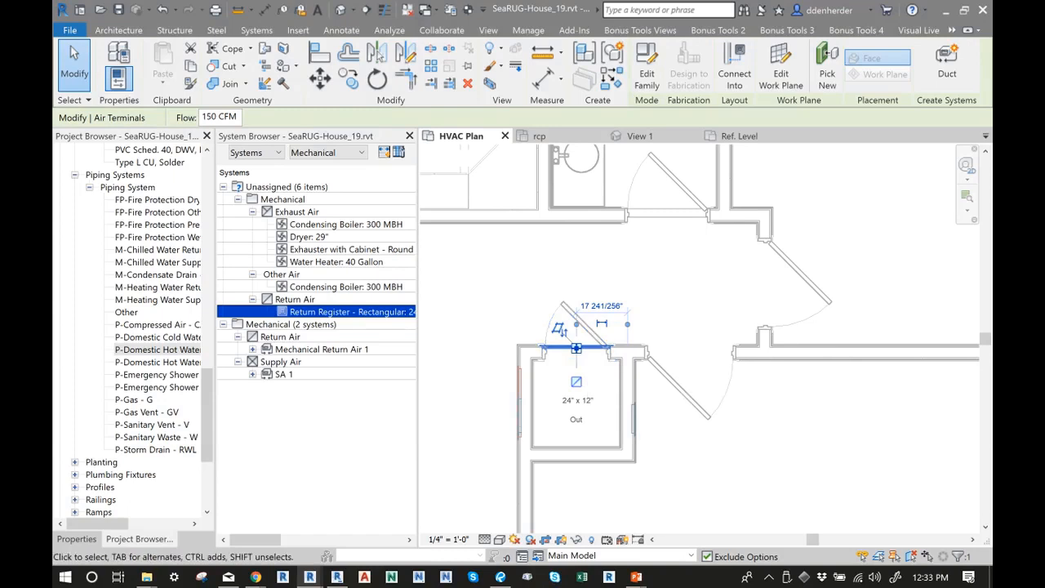
pyautogui.press('Delete')
# Review the unassigned exhauster, condensing boiler and water heater, and highlight the Mechanical Return Air 1 system in the plan
pyautogui.scroll(-3, 616, 214)
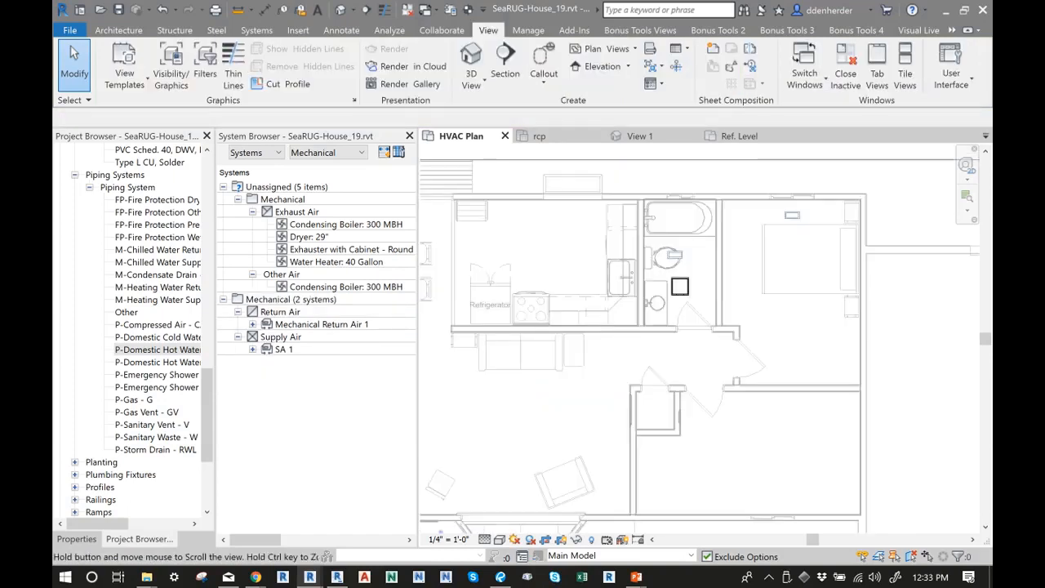
pyautogui.click(339, 250)
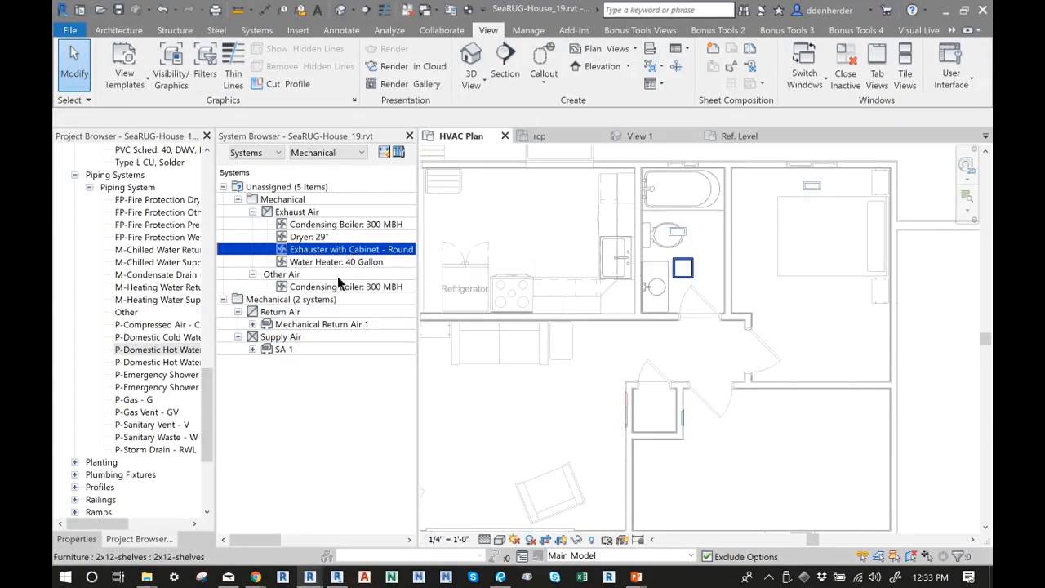
pyautogui.click(332, 228)
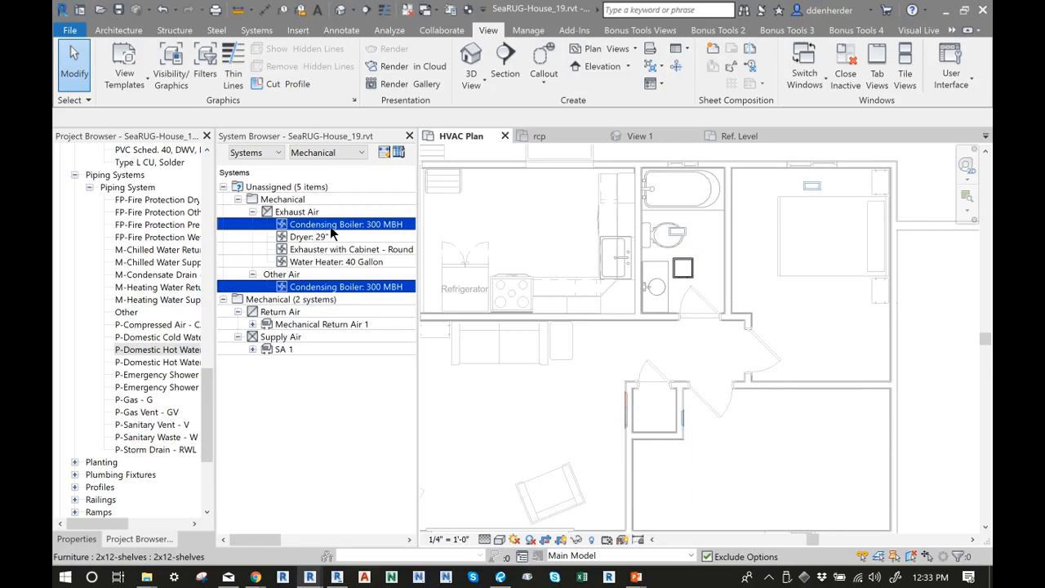
pyautogui.click(307, 264)
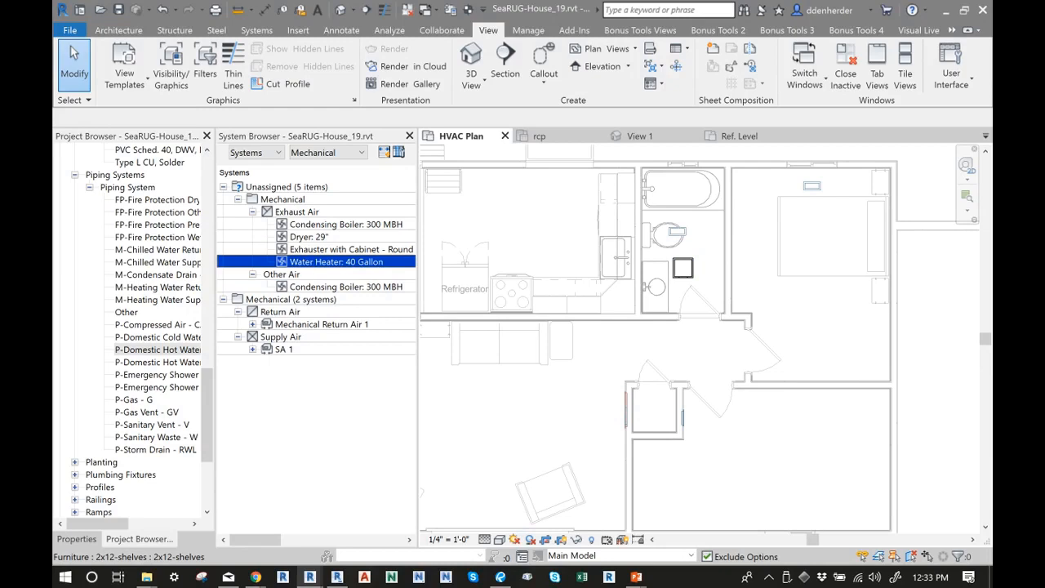
pyautogui.click(321, 325)
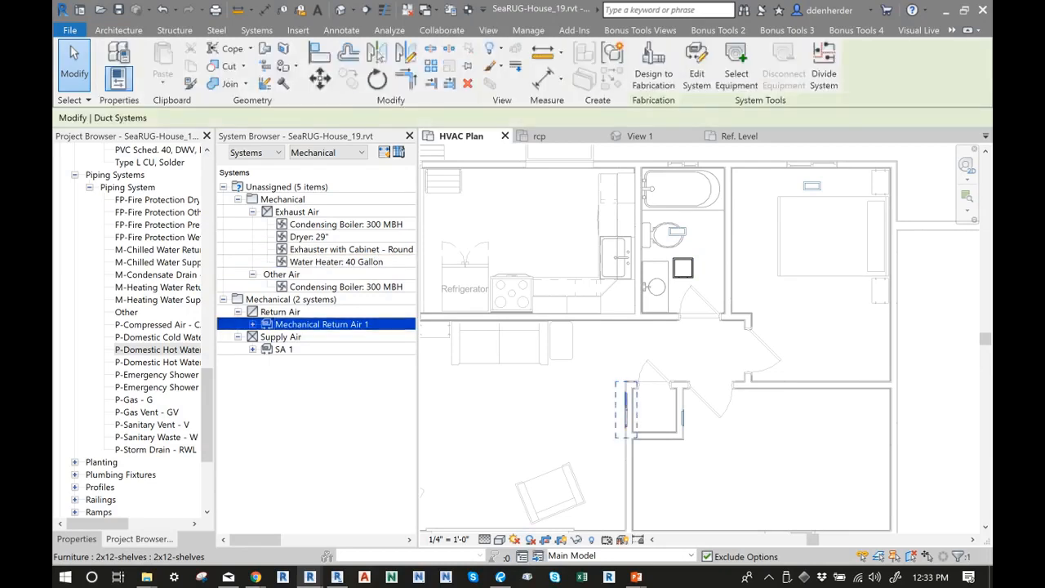
# Highlight the SA 1 supply air system in the plan, list its members and locate its first supply register
pyautogui.click(283, 349)
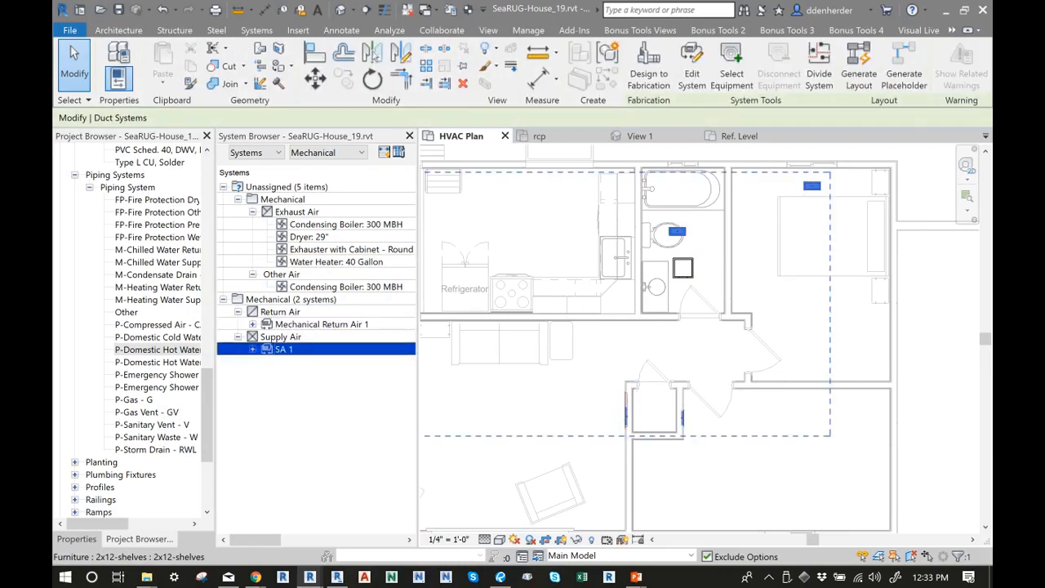
pyautogui.click(253, 349)
pyautogui.click(343, 362)
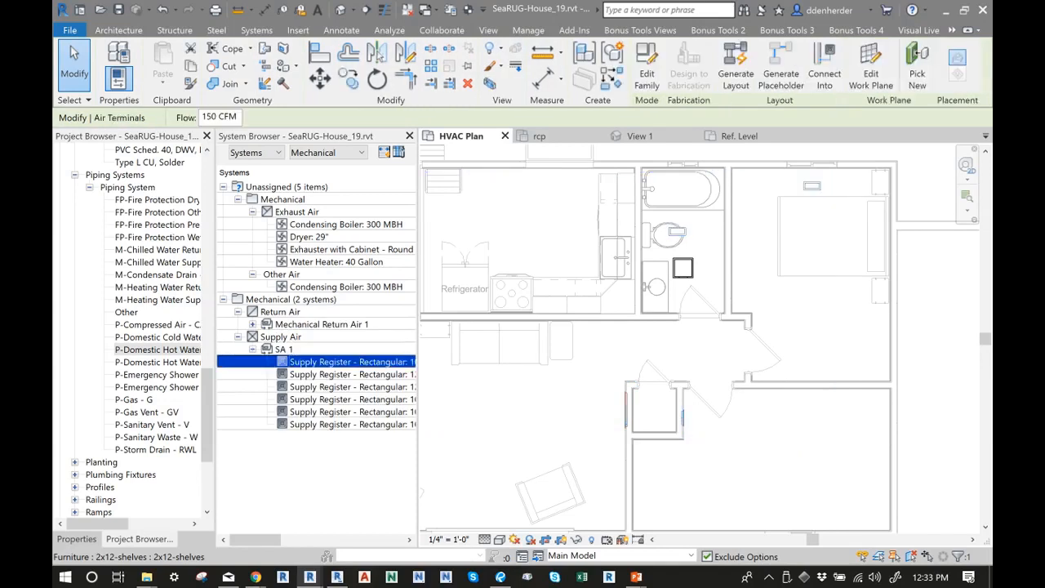
pyautogui.scroll(-5, 642, 404)
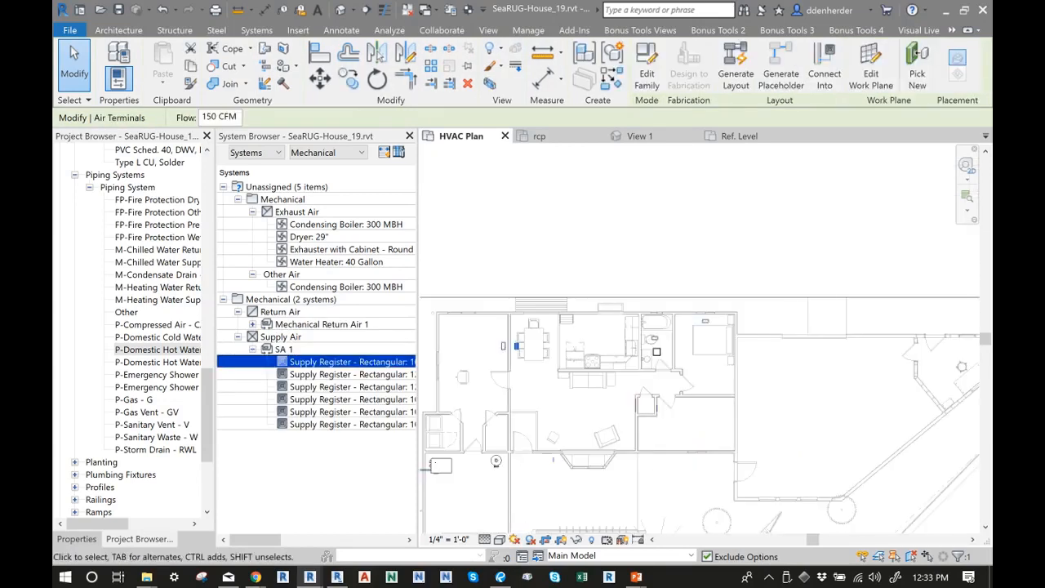
pyautogui.click(284, 350)
pyautogui.scroll(2, 659, 413)
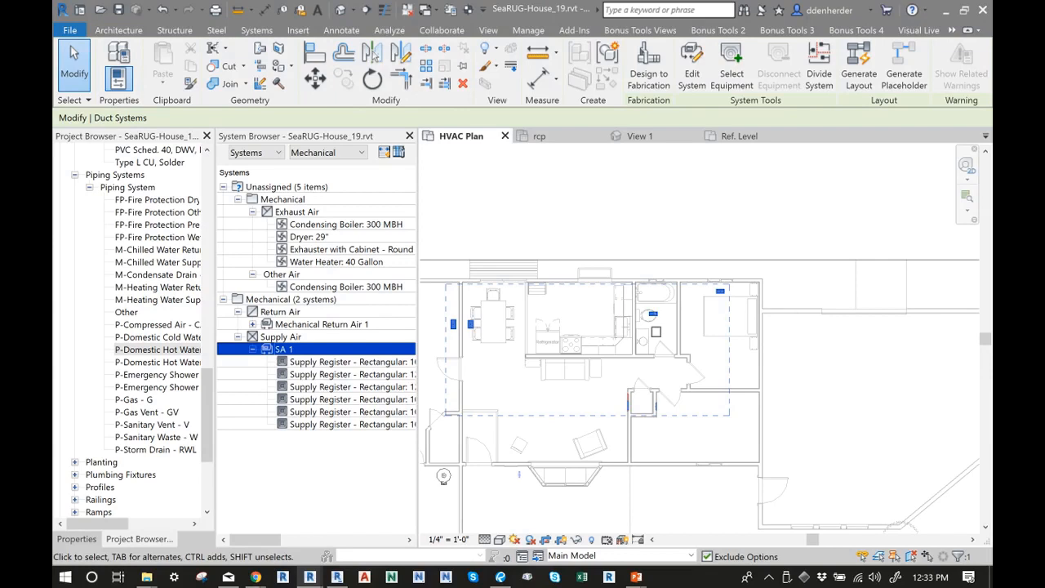
# Expand Mechanical Return Air 1 and check the commands available for it in the System Browser without applying any
pyautogui.press('Tab')
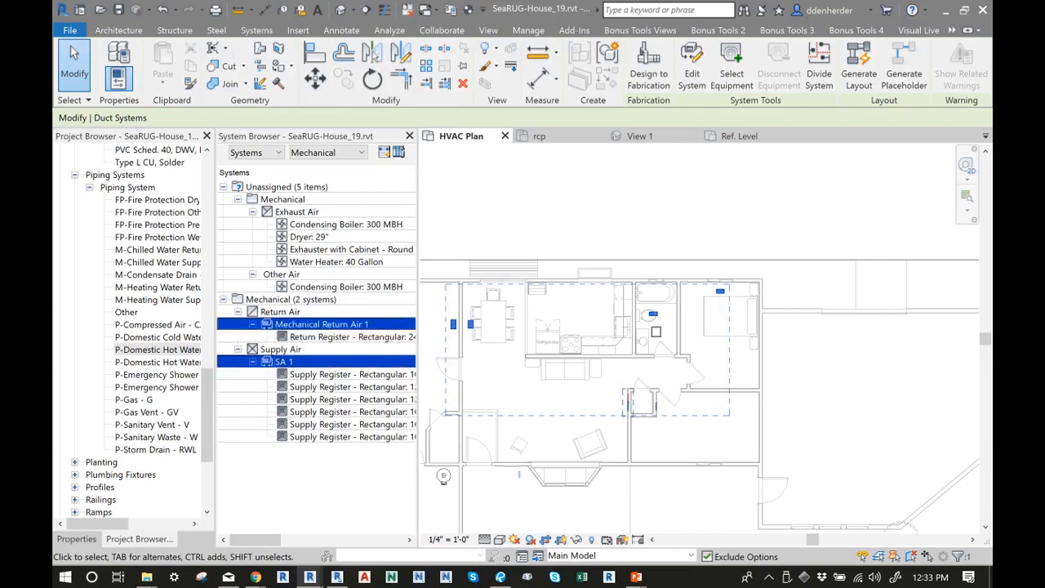
pyautogui.rightClick(343, 325)
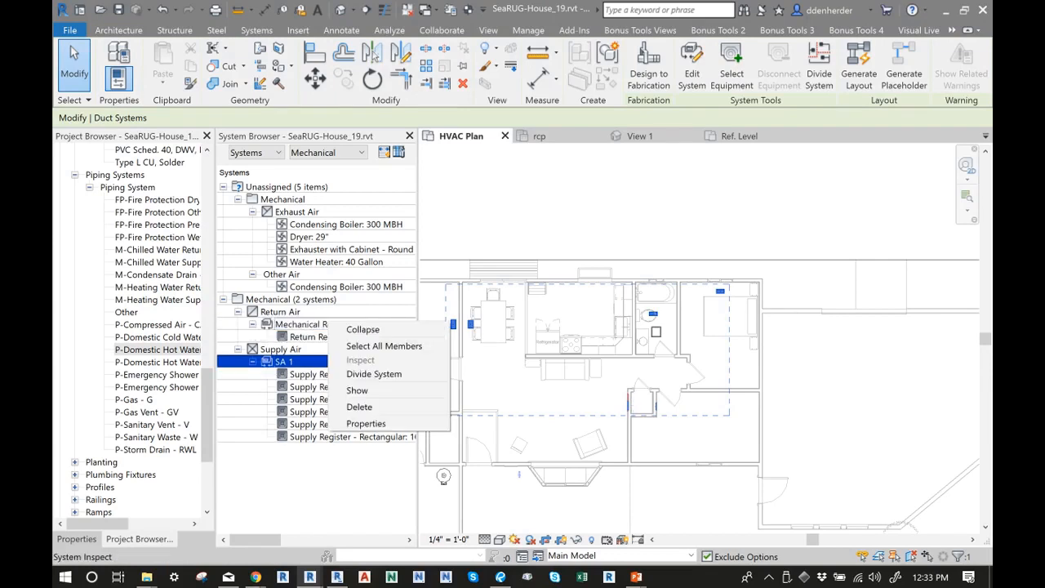
pyautogui.press('Escape')
pyautogui.press('Escape')
# Select the return register on the closet wall and show the properties of its Mechanical Return Air 1 duct system
pyautogui.scroll(5, 636, 403)
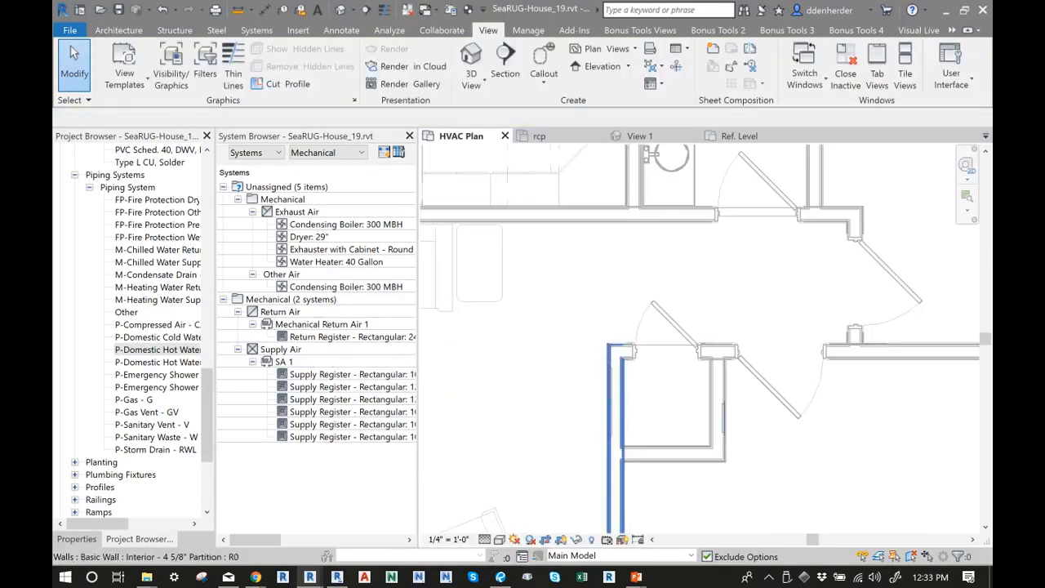
pyautogui.click(611, 403)
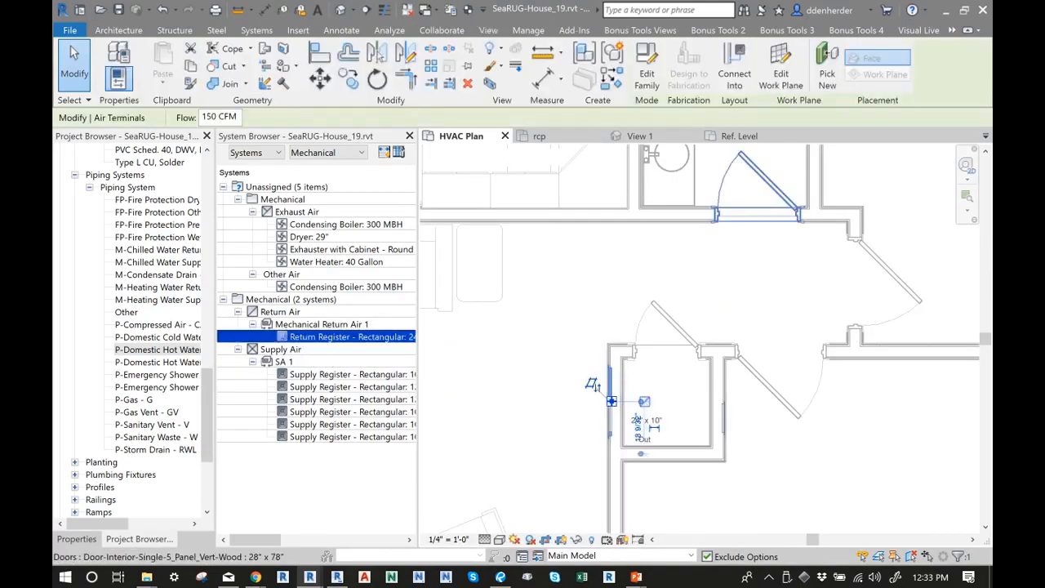
pyautogui.click(953, 31)
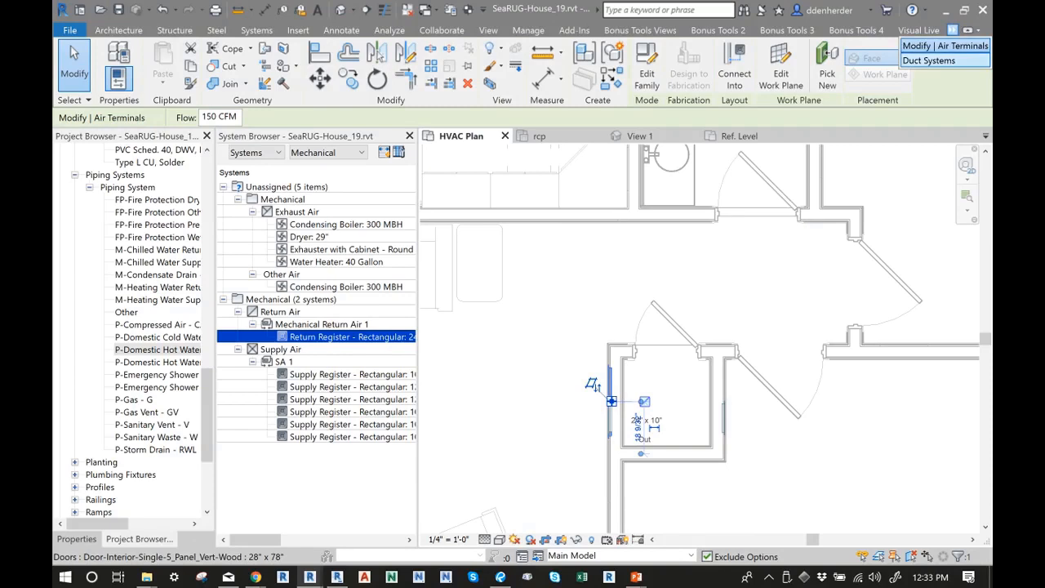
pyautogui.click(928, 61)
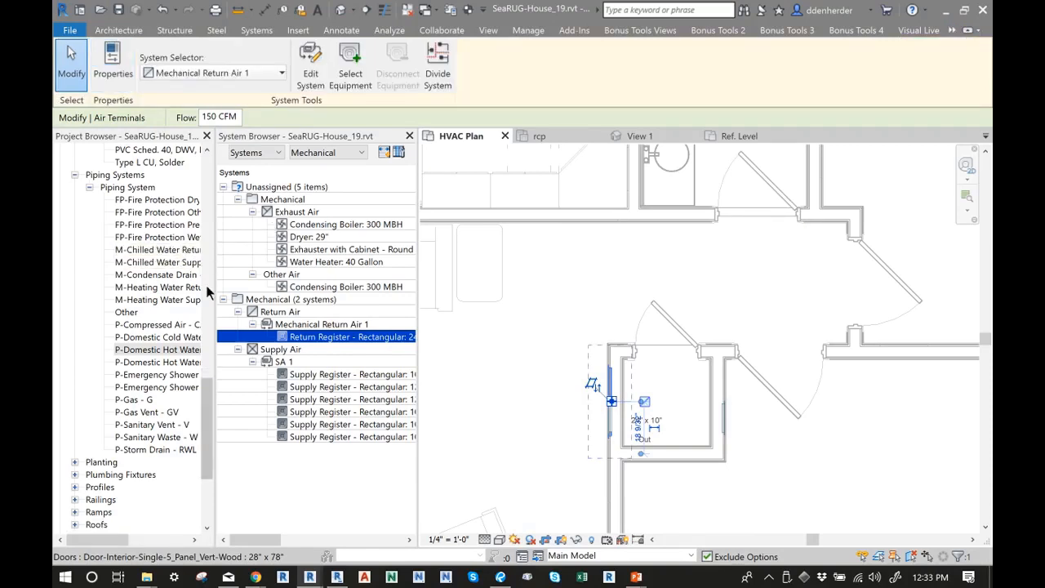
pyautogui.scroll(-1, 139, 335)
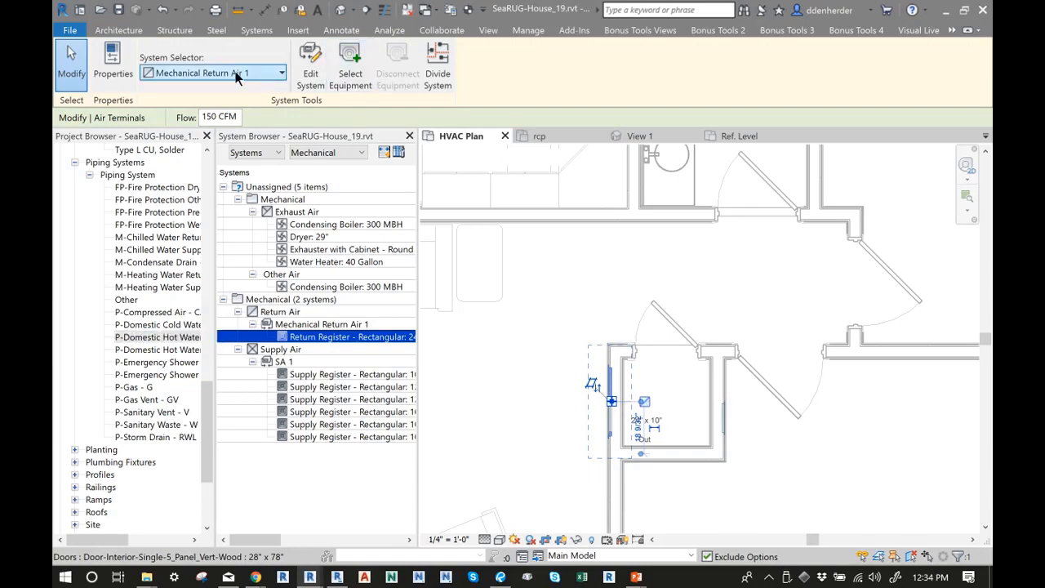
pyautogui.click(113, 74)
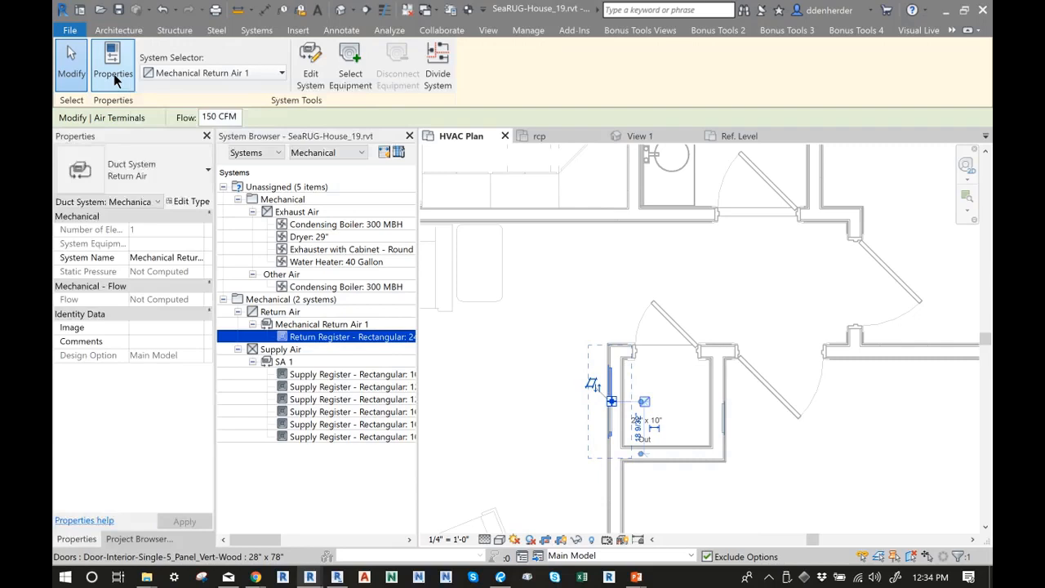
# Rename the Return Air duct system type as RA 1 in its type properties and accept the changes
pyautogui.click(191, 202)
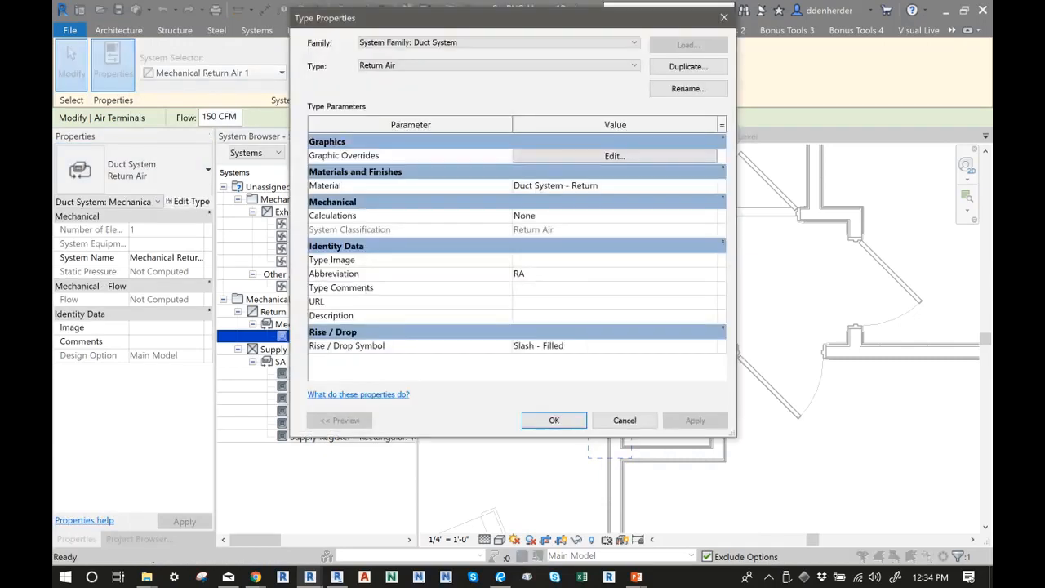
pyautogui.click(523, 67)
pyautogui.click(523, 69)
pyautogui.click(689, 89)
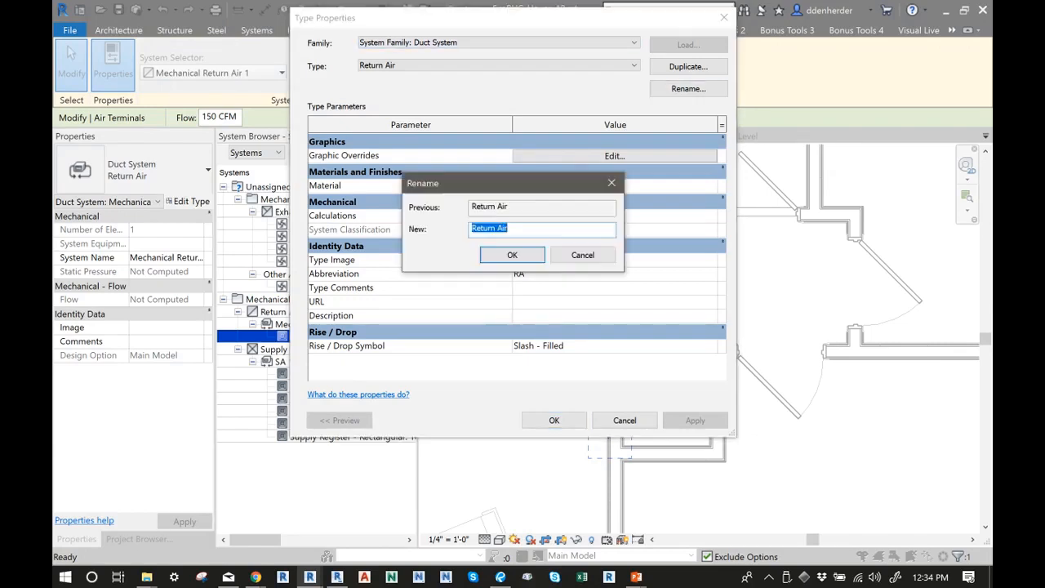
pyautogui.write('RA')
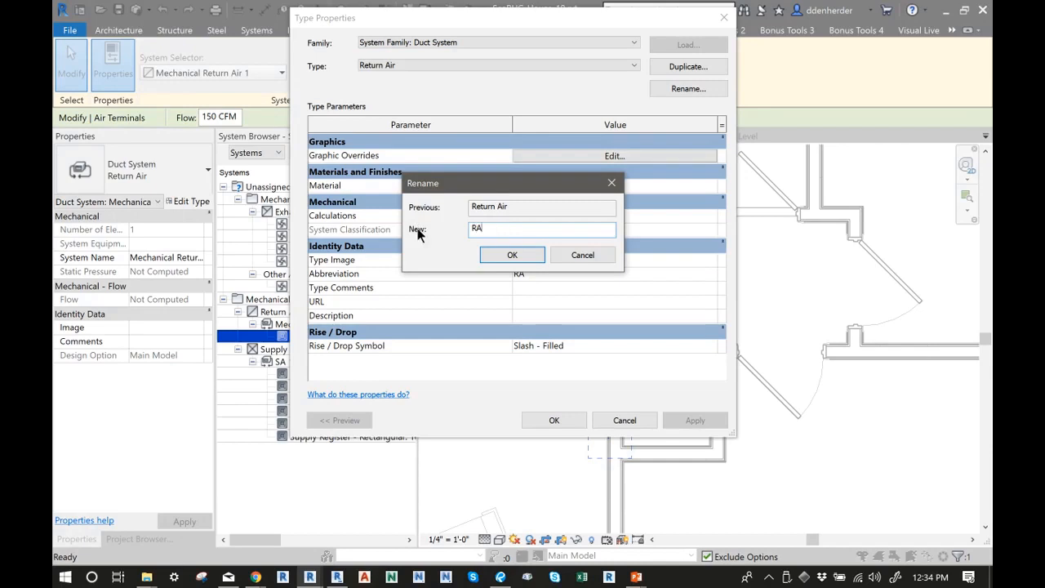
pyautogui.press('F1')
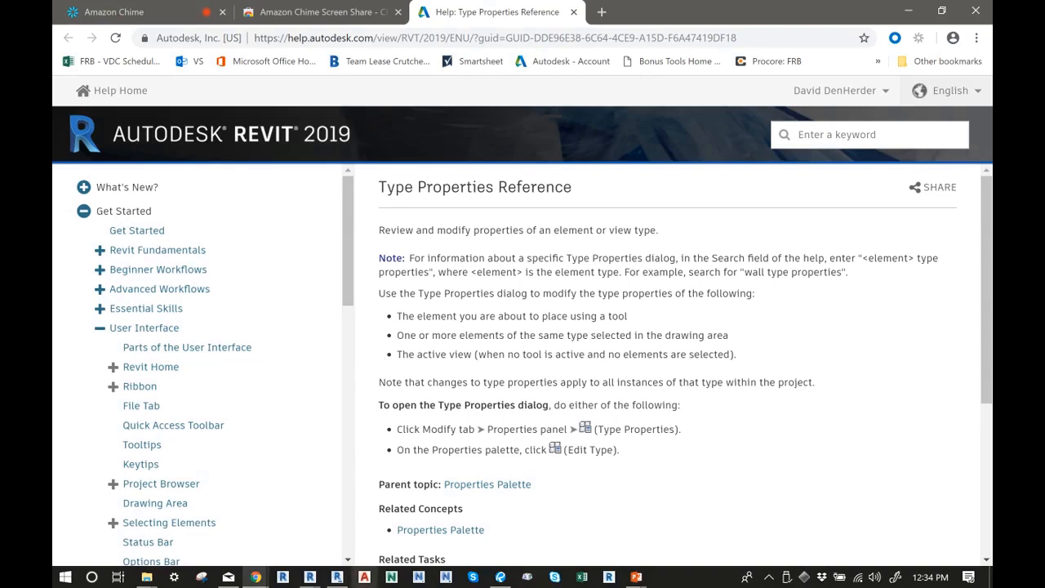
pyautogui.moveTo(310, 577)
pyautogui.click(230, 515)
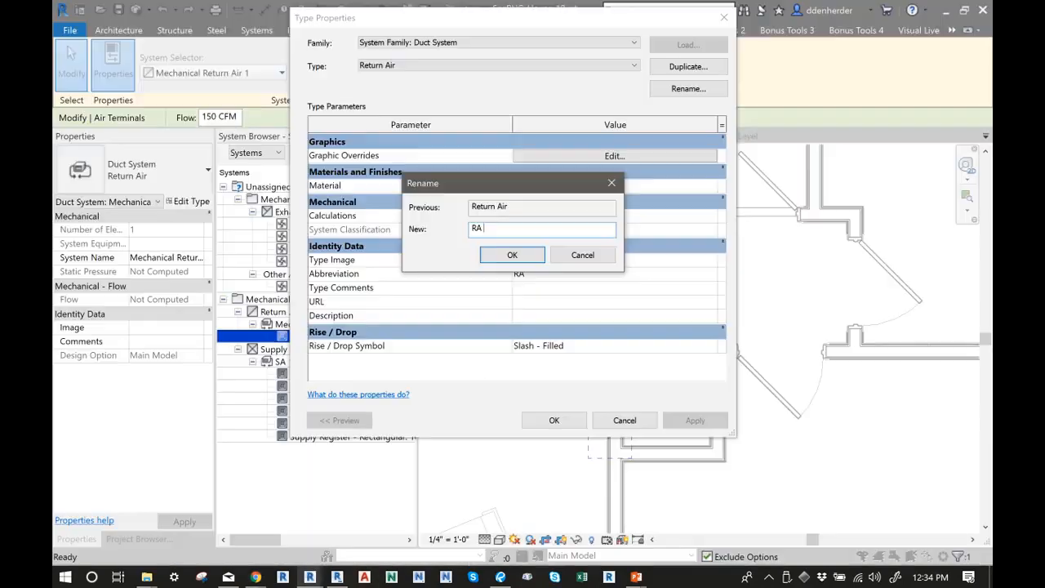
pyautogui.write('1')
pyautogui.press('Return')
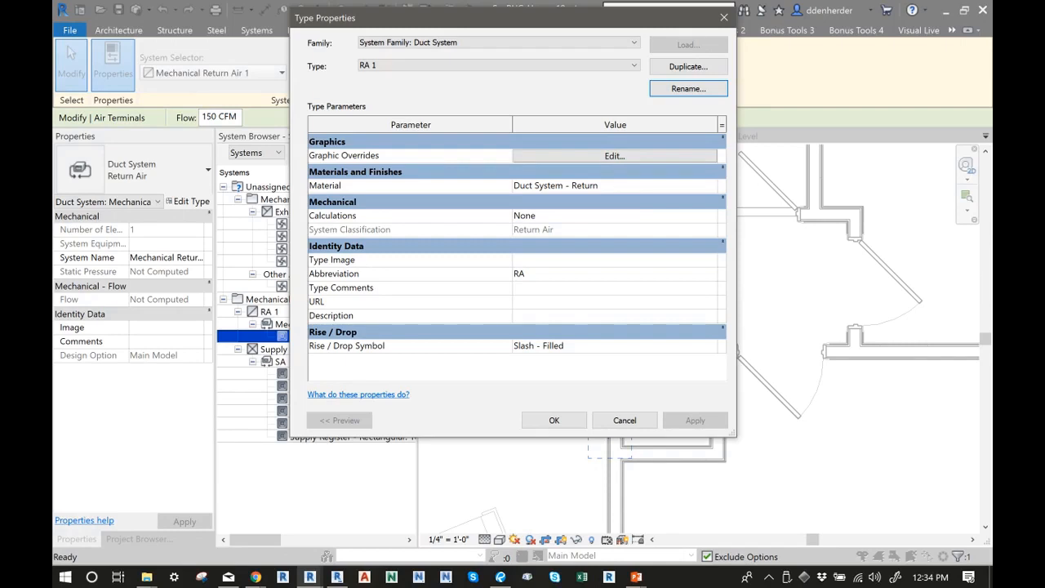
pyautogui.click(614, 186)
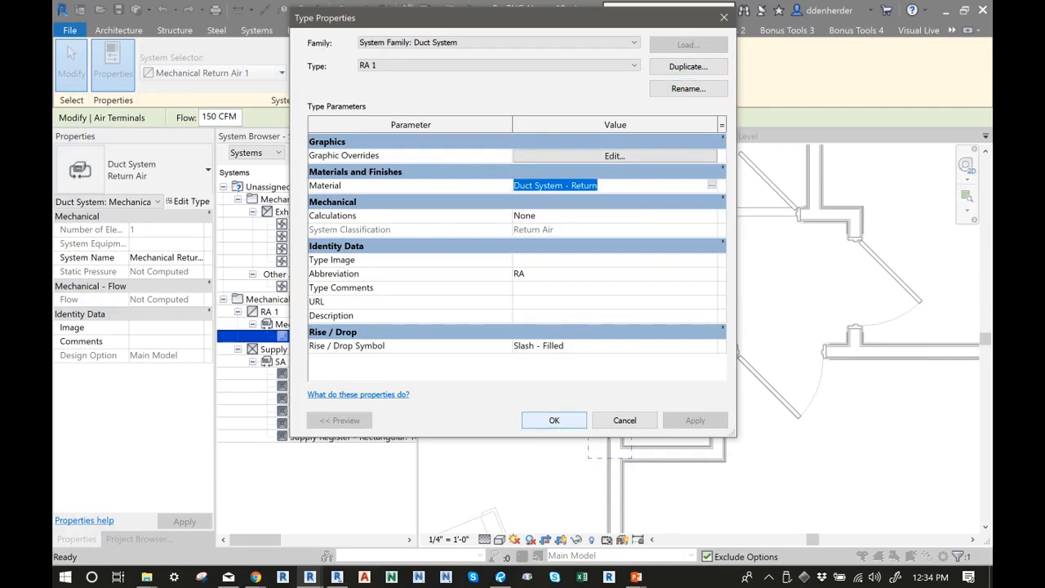
pyautogui.click(554, 419)
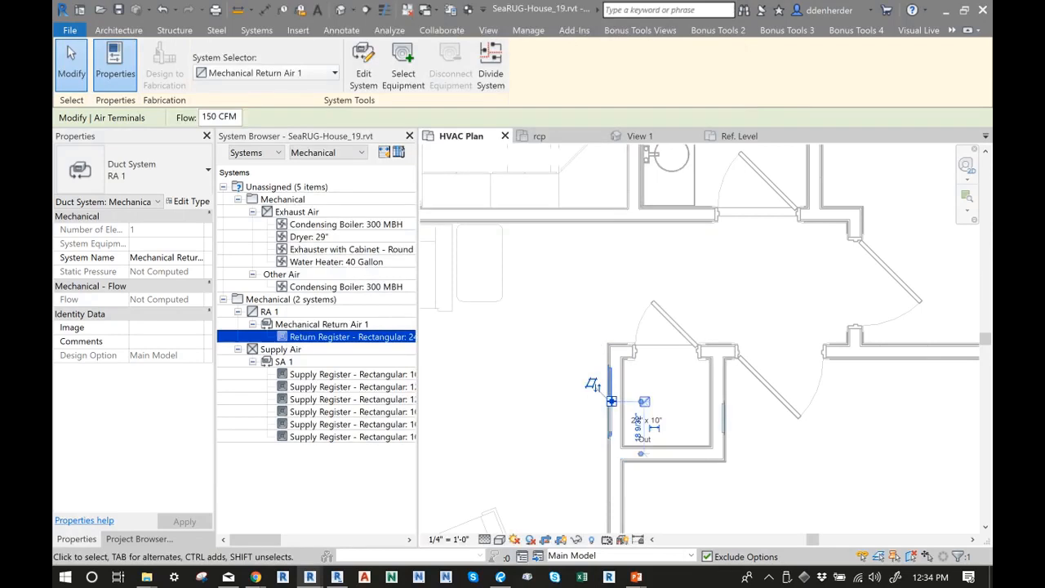
# Compare the type properties of the RA 1 and Supply Air duct systems and view the overall house plan
pyautogui.click(270, 312)
pyautogui.click(327, 337)
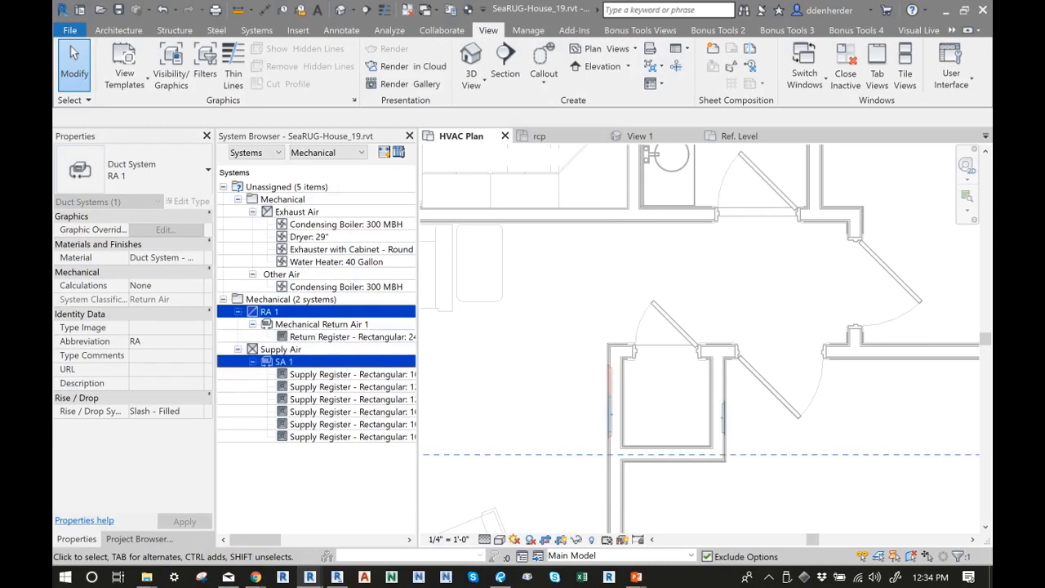
pyautogui.click(281, 350)
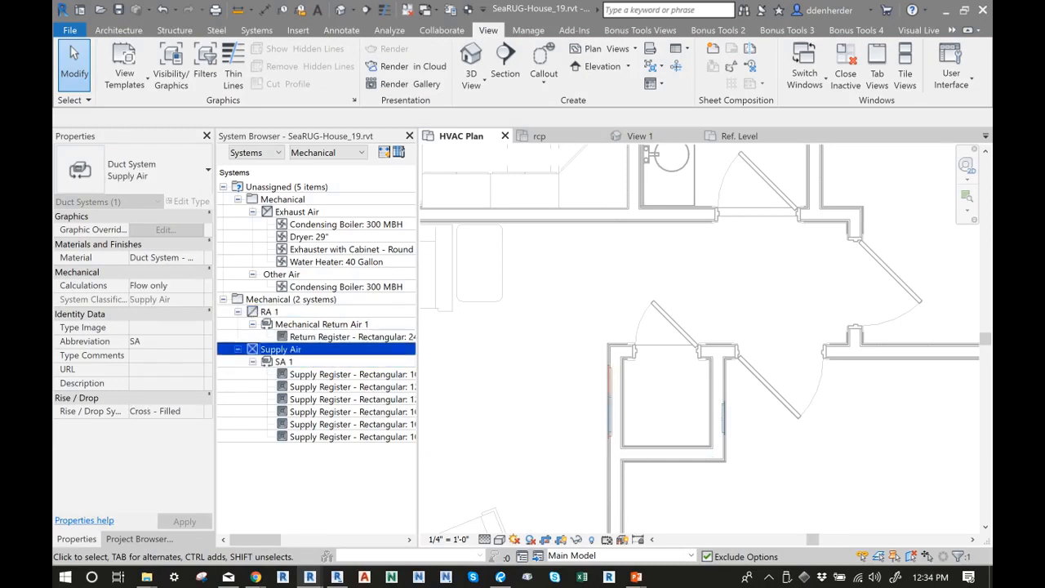
pyautogui.scroll(-5, 670, 392)
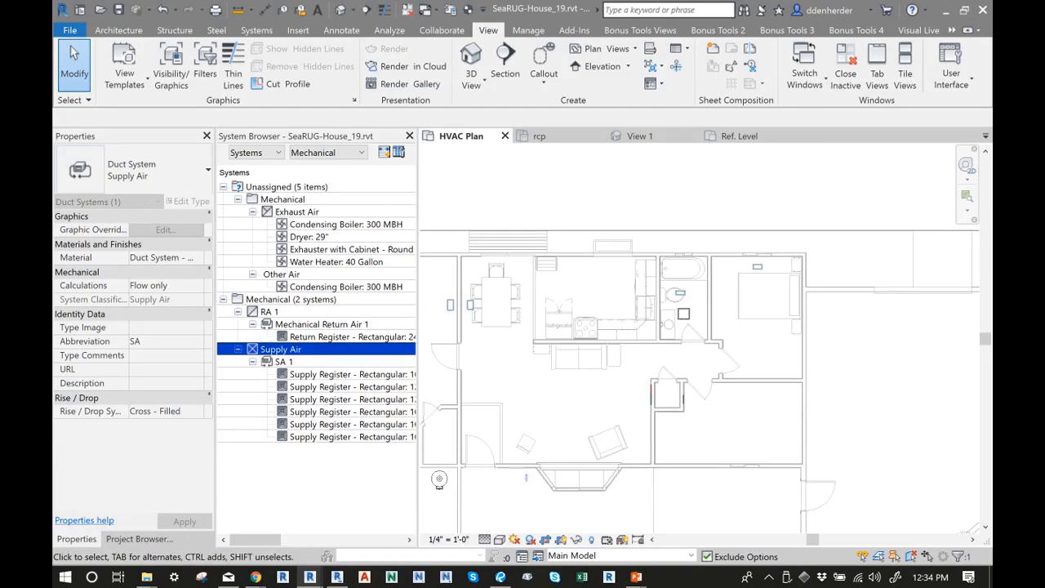
pyautogui.scroll(-1, 624, 383)
pyautogui.moveTo(625, 382); pyautogui.dragTo(675, 306, button='middle')
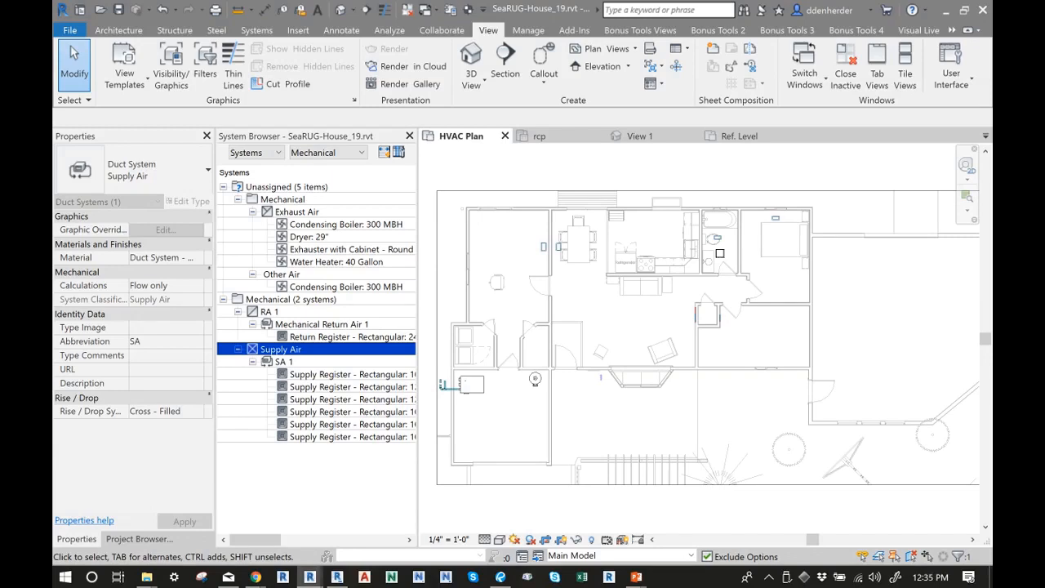
# Switch to the 339-1556_BLDG 691_19.rvt project, stack the Properties palette with the Project Browser and show the browser
pyautogui.moveTo(310, 577)
pyautogui.click(389, 515)
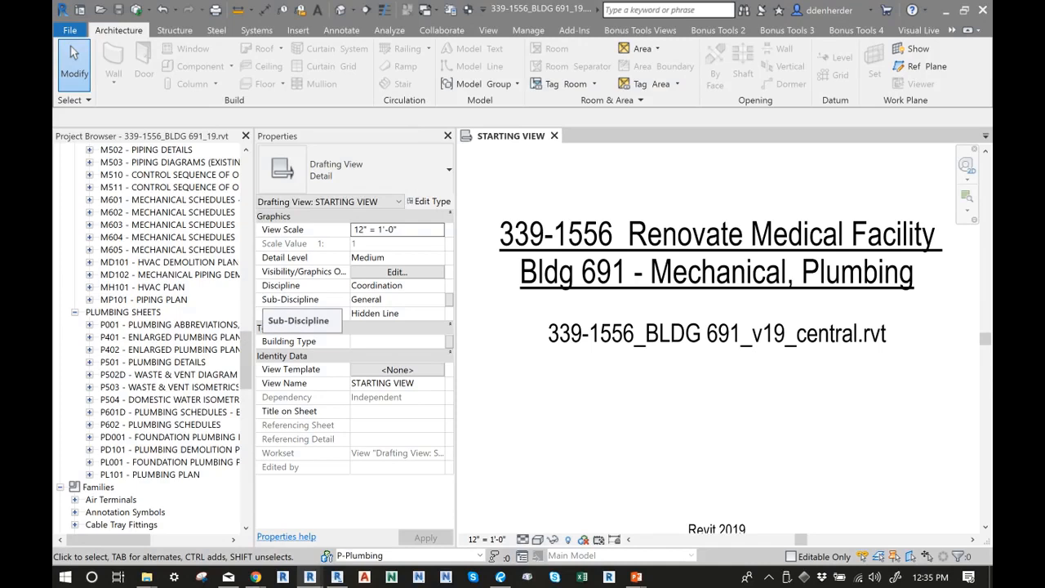
pyautogui.moveTo(316, 140); pyautogui.dragTo(189, 145)
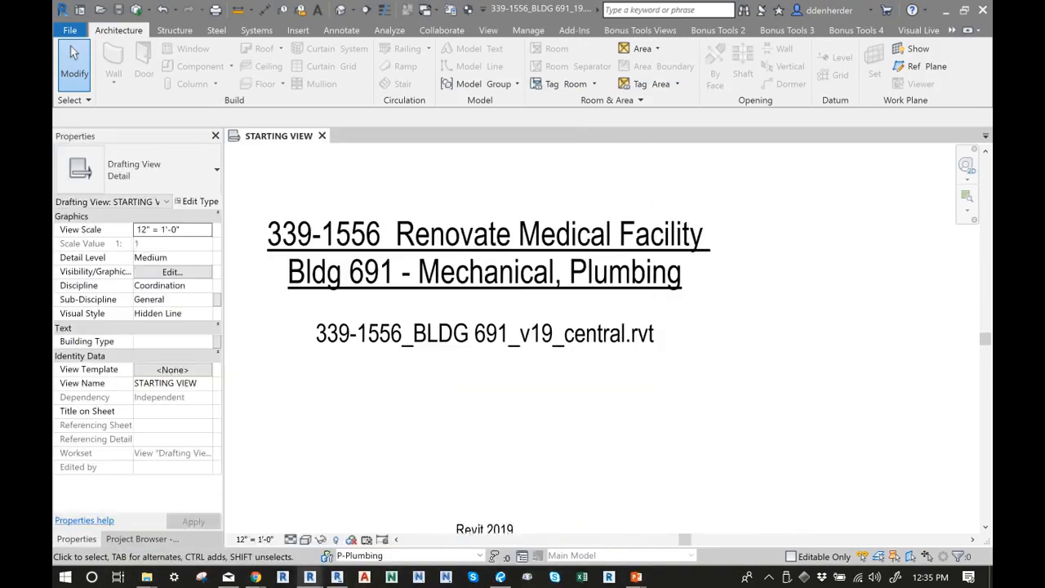
pyautogui.click(142, 539)
# Widen the Project Browser, expand Floor Plans (Working) under plumbing and open the working- New - FOUNDATION PLUMBING PLAN view
pyautogui.scroll(1, 156, 450)
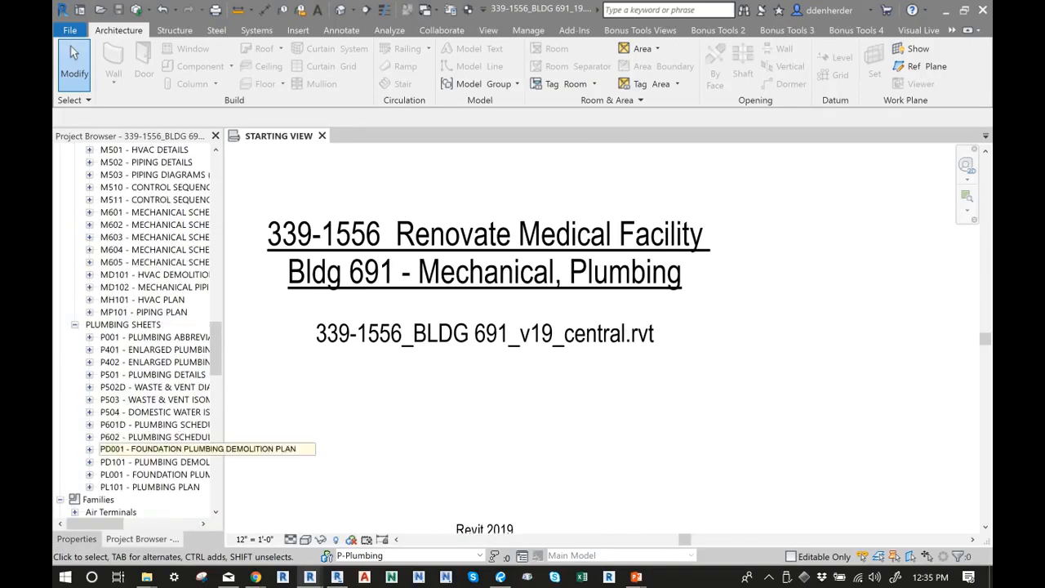
pyautogui.scroll(15, 139, 449)
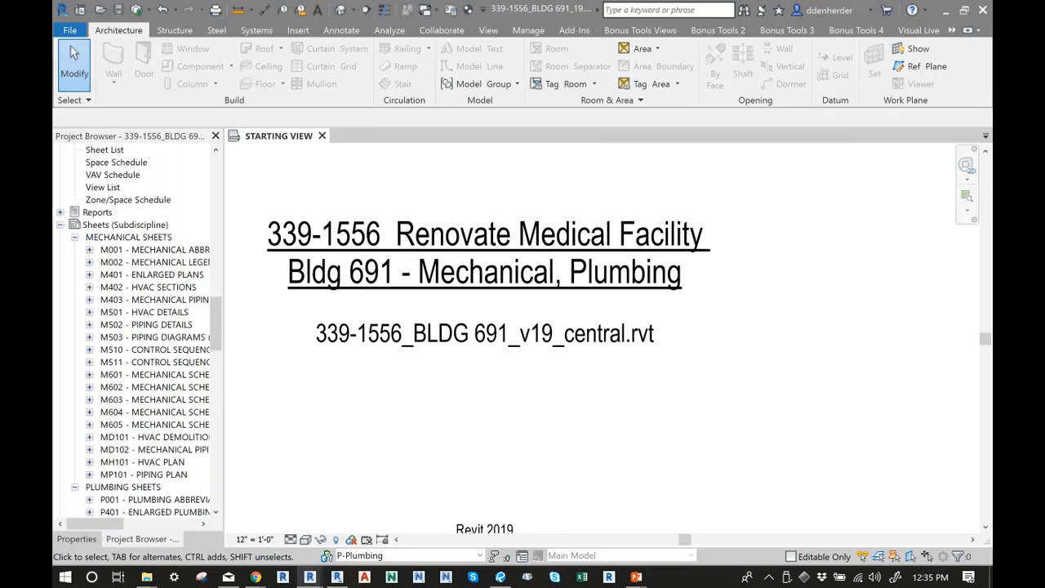
pyautogui.scroll(3, 139, 408)
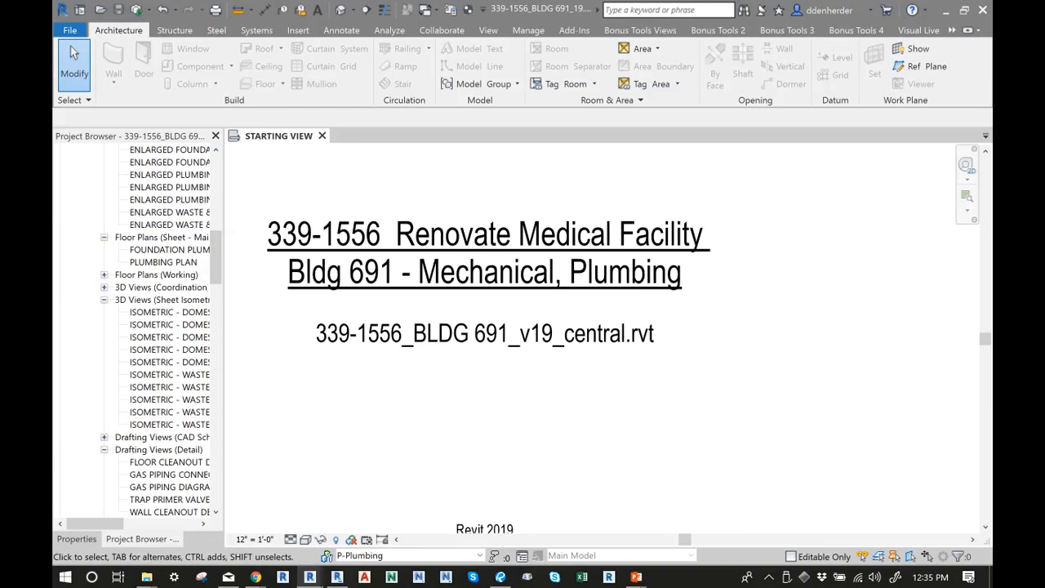
pyautogui.moveTo(225, 384); pyautogui.dragTo(308, 384)
pyautogui.scroll(3, 164, 380)
pyautogui.click(105, 363)
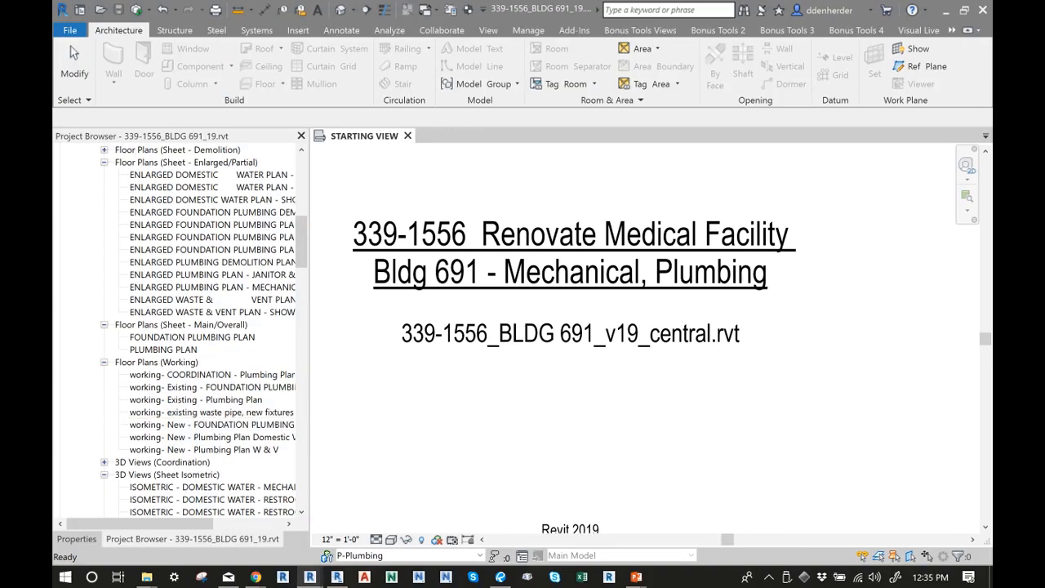
pyautogui.doubleClick(213, 424)
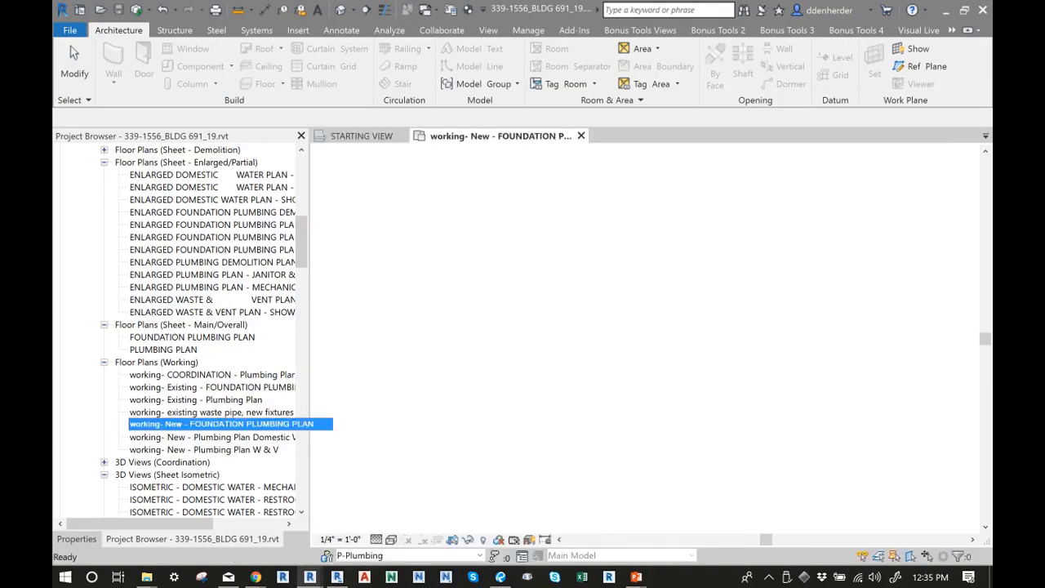
# Examine the underground plumbing piping around the restrooms and corridor and across the whole foundation plan
pyautogui.scroll(5, 552, 260)
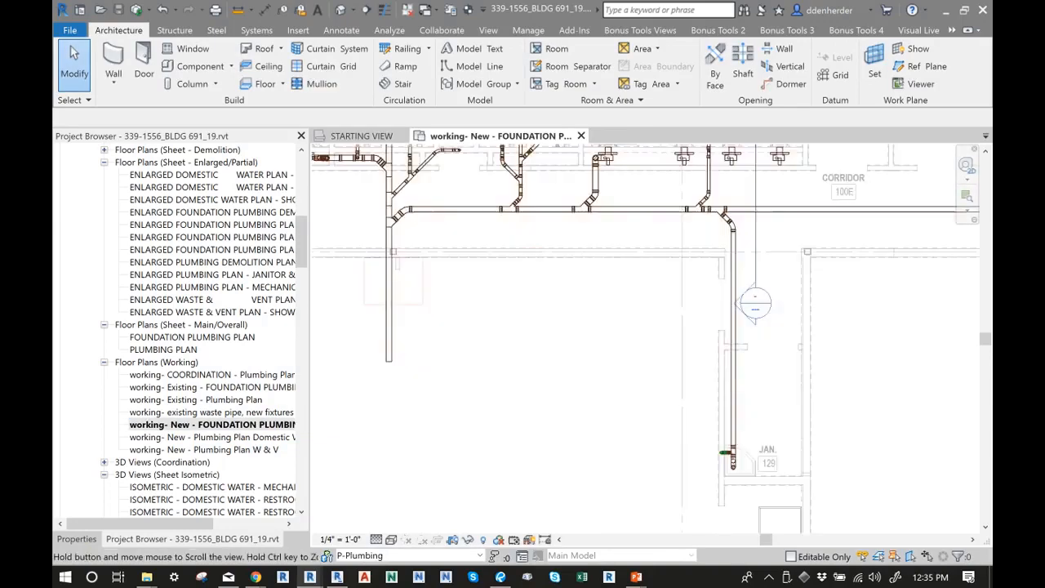
pyautogui.scroll(-1, 577, 407)
pyautogui.moveTo(578, 408); pyautogui.dragTo(529, 452, button='middle')
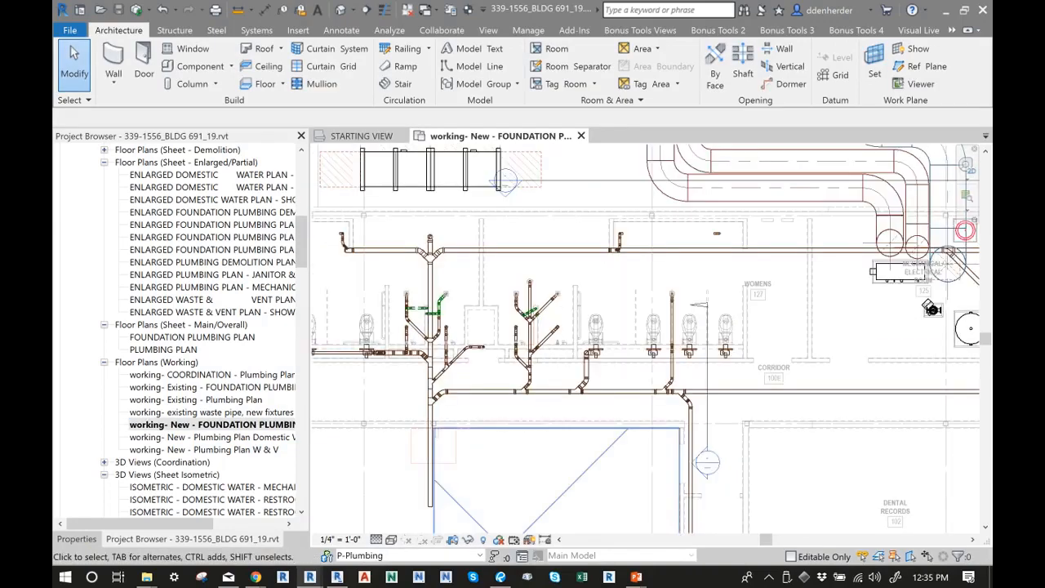
pyautogui.scroll(3, 509, 288)
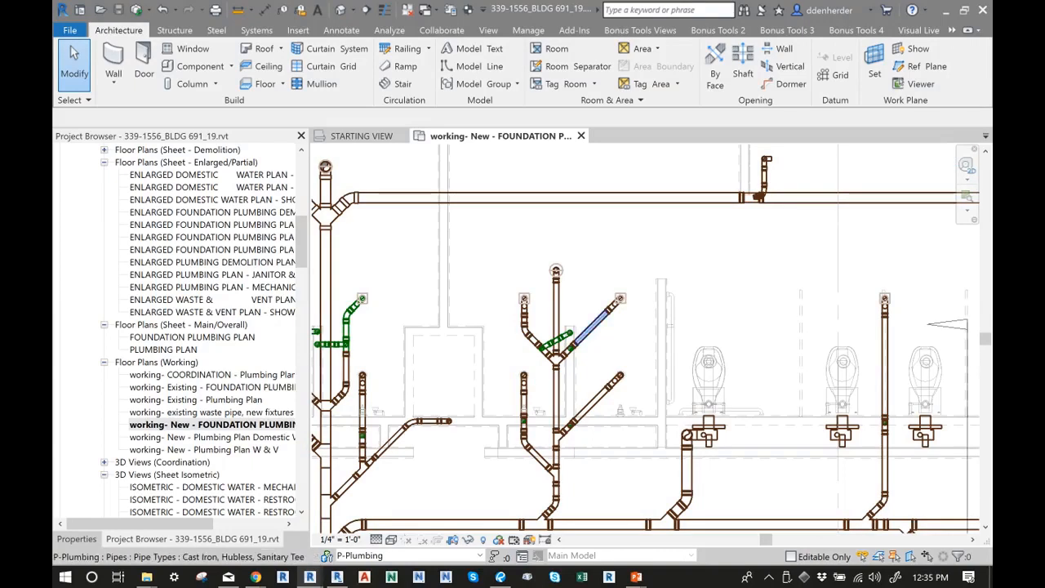
pyautogui.scroll(-2, 559, 336)
pyautogui.moveTo(559, 336); pyautogui.dragTo(330, 441, button='middle')
pyautogui.scroll(-1, 330, 441)
pyautogui.scroll(-1, 572, 384)
pyautogui.moveTo(571, 384); pyautogui.dragTo(478, 275, button='middle')
pyautogui.moveTo(409, 436); pyautogui.dragTo(409, 432, button='middle')
pyautogui.scroll(-1, 463, 460)
pyautogui.moveTo(463, 460); pyautogui.dragTo(856, 406, button='middle')
pyautogui.scroll(-1, 466, 357)
pyautogui.scroll(-1, 465, 357)
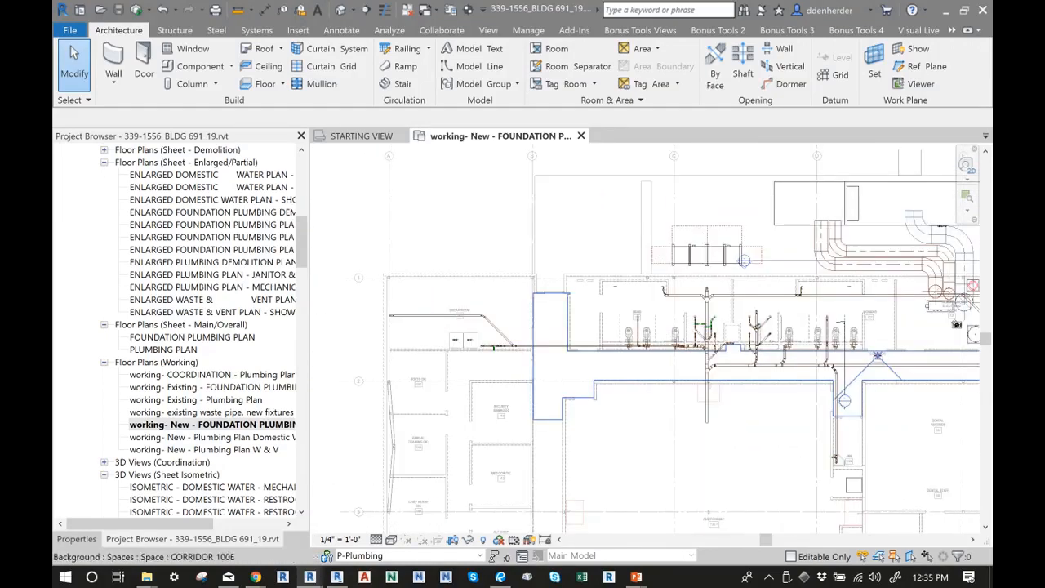
# Inspect the properties of the expansion tank in the Mechanical/Electrical Room and clear the selection
pyautogui.moveTo(934, 287); pyautogui.dragTo(619, 357, button='middle')
pyautogui.scroll(4, 637, 333)
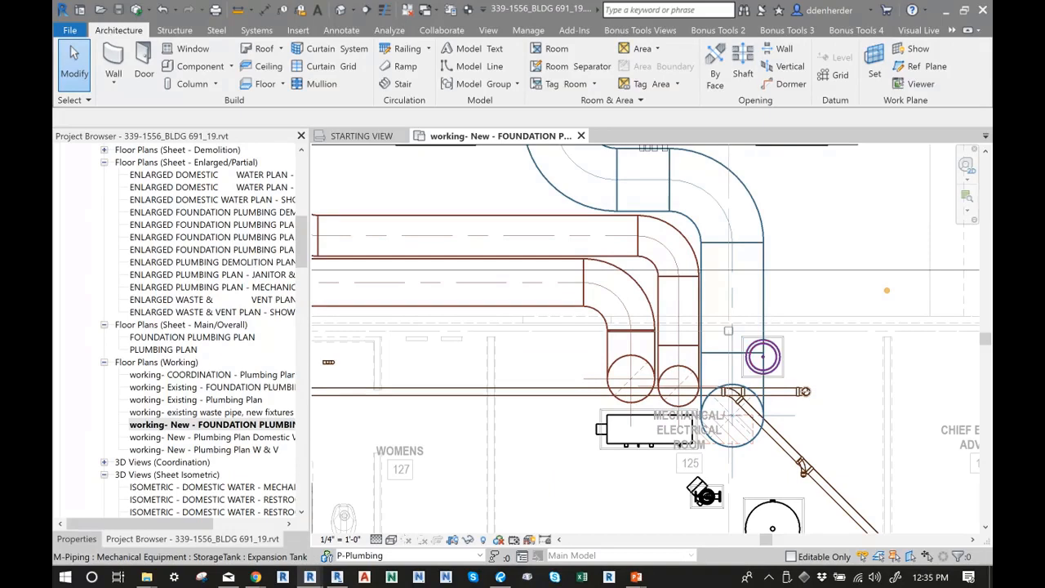
pyautogui.click(762, 356)
pyautogui.click(77, 539)
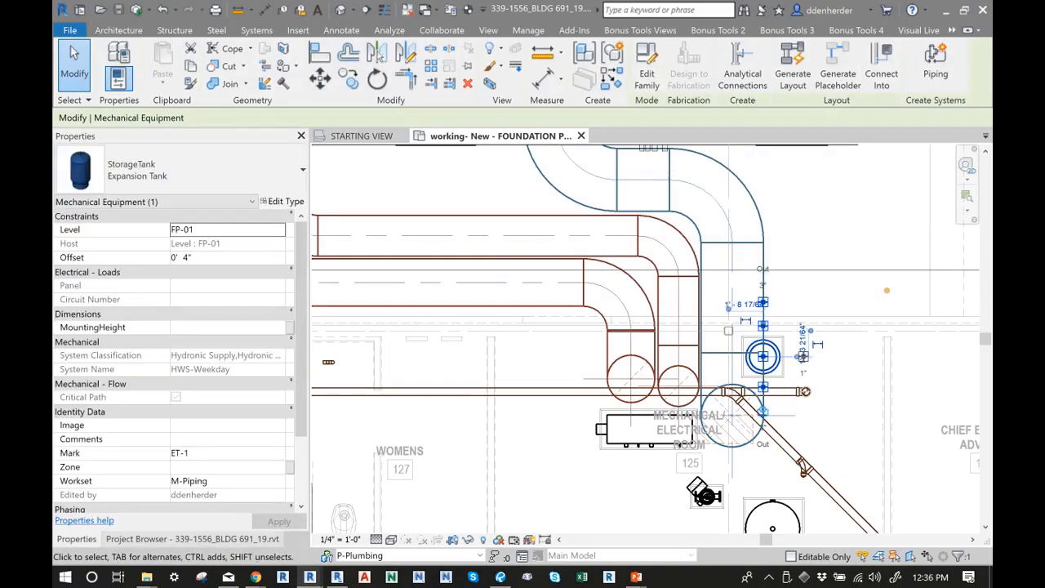
pyautogui.click(192, 539)
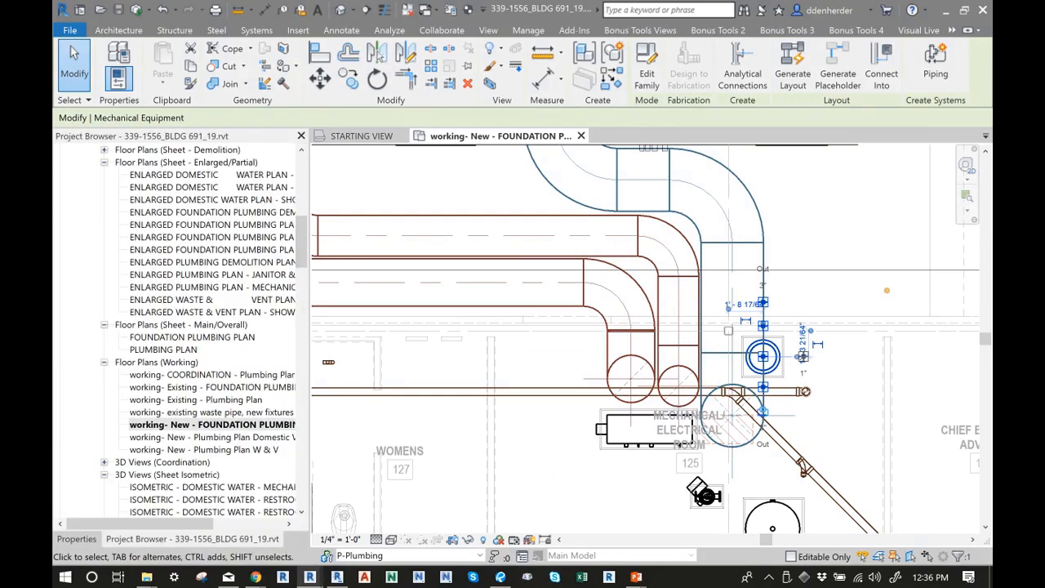
pyautogui.scroll(-3, 587, 450)
pyautogui.scroll(-1, 335, 520)
pyautogui.moveTo(335, 520); pyautogui.dragTo(494, 418, button='middle')
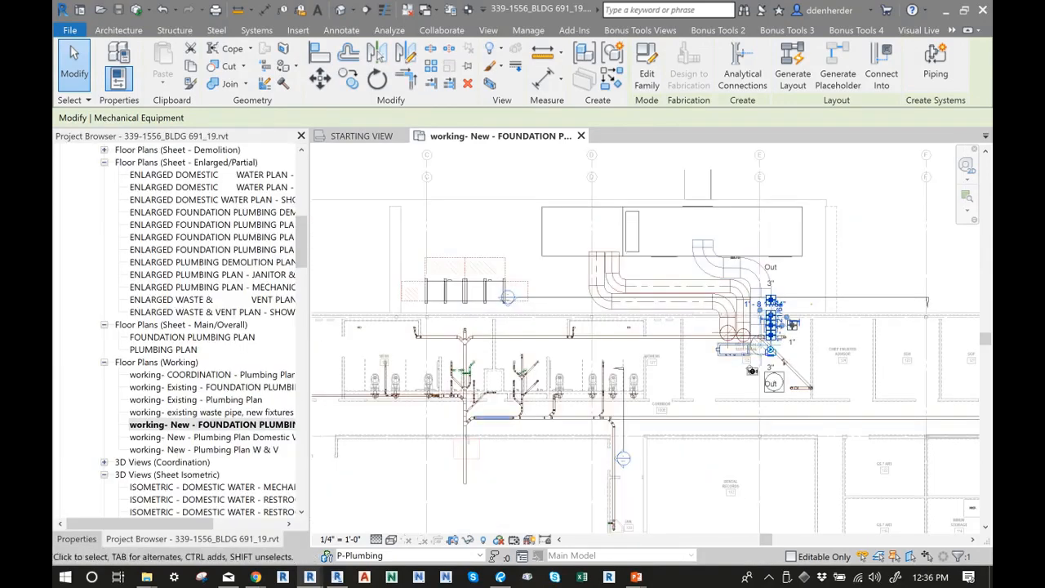
pyautogui.press('Escape')
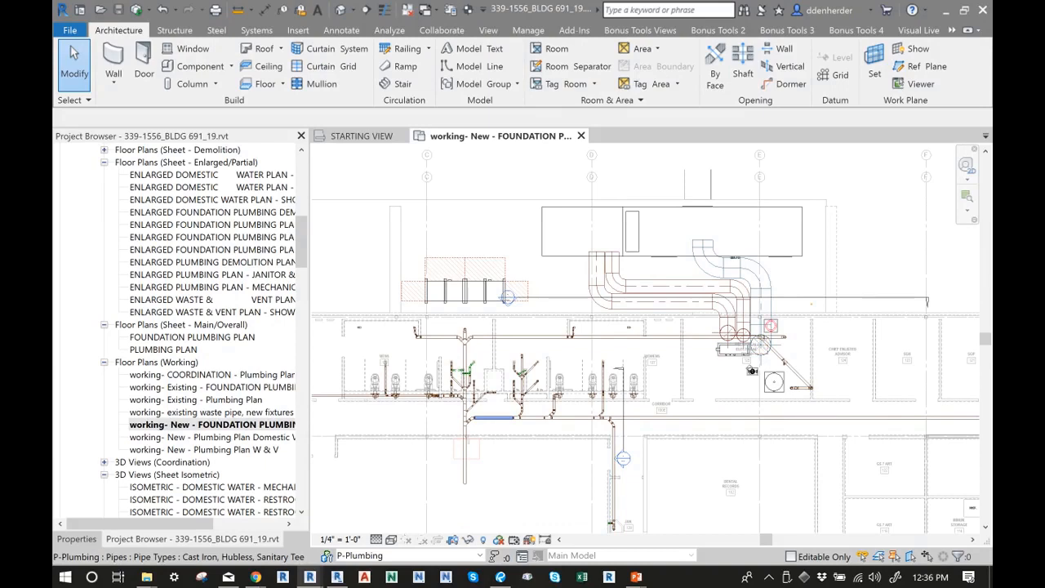
# Open the working- New - Plumbing Plan Domestic Water view and narrow the Project Browser to see more of the plan
pyautogui.doubleClick(212, 437)
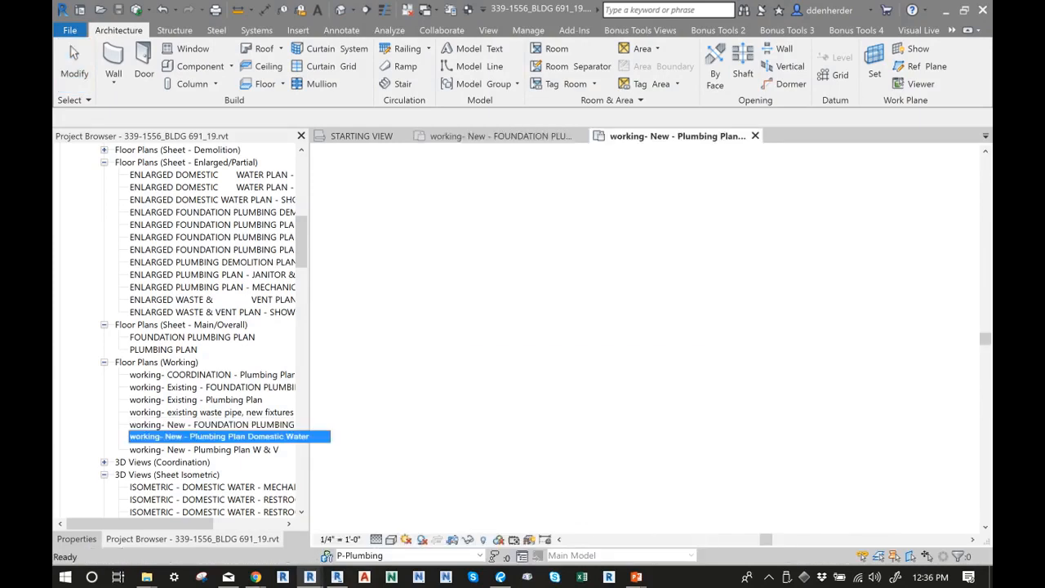
pyautogui.scroll(-2, 850, 302)
pyautogui.scroll(-1, 849, 302)
pyautogui.moveTo(850, 302); pyautogui.dragTo(806, 258, button='middle')
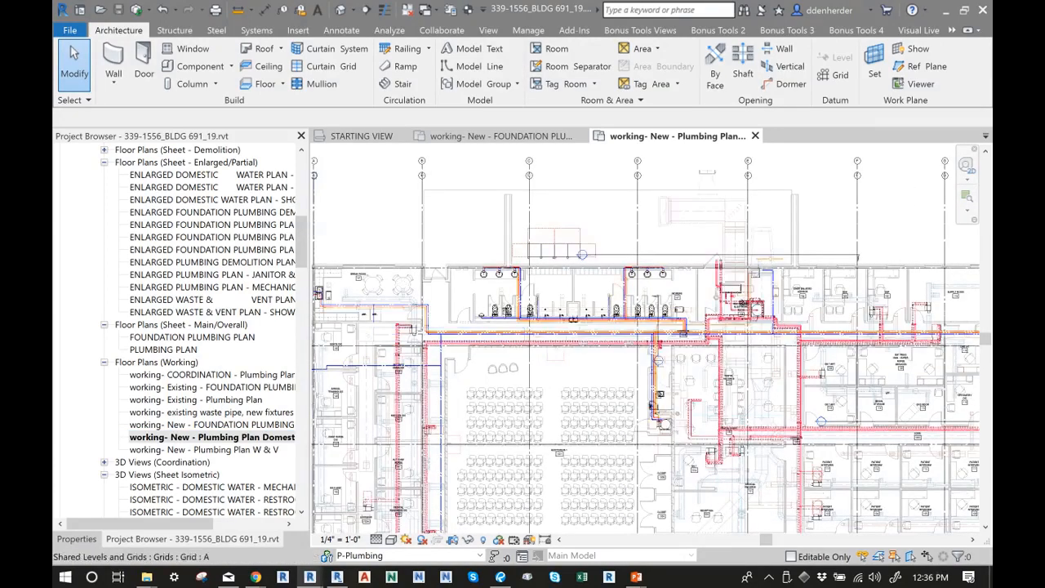
pyautogui.moveTo(307, 326); pyautogui.dragTo(216, 326)
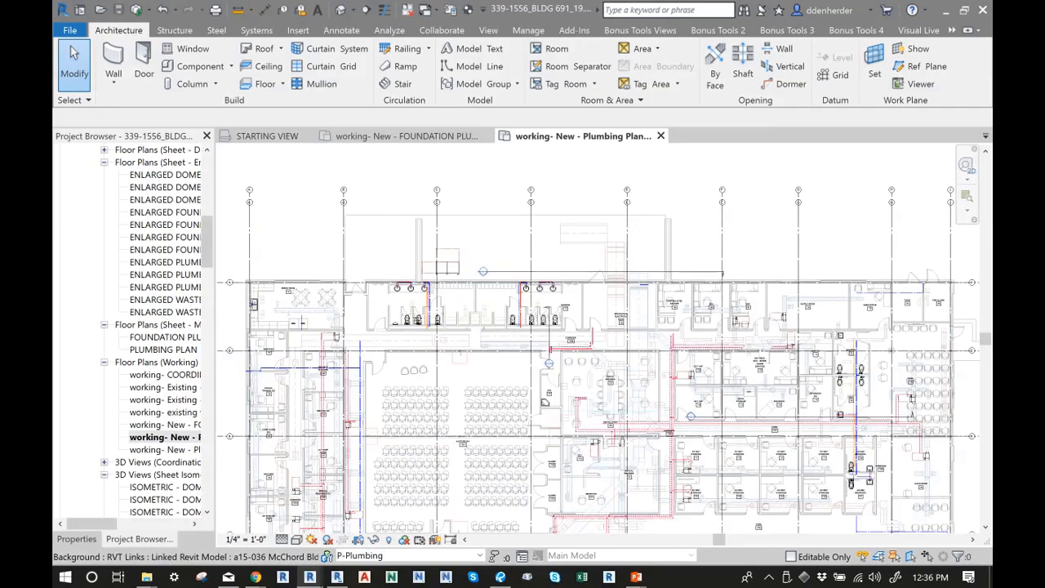
pyautogui.scroll(-1, 457, 383)
pyautogui.moveTo(458, 424); pyautogui.dragTo(461, 353, button='middle')
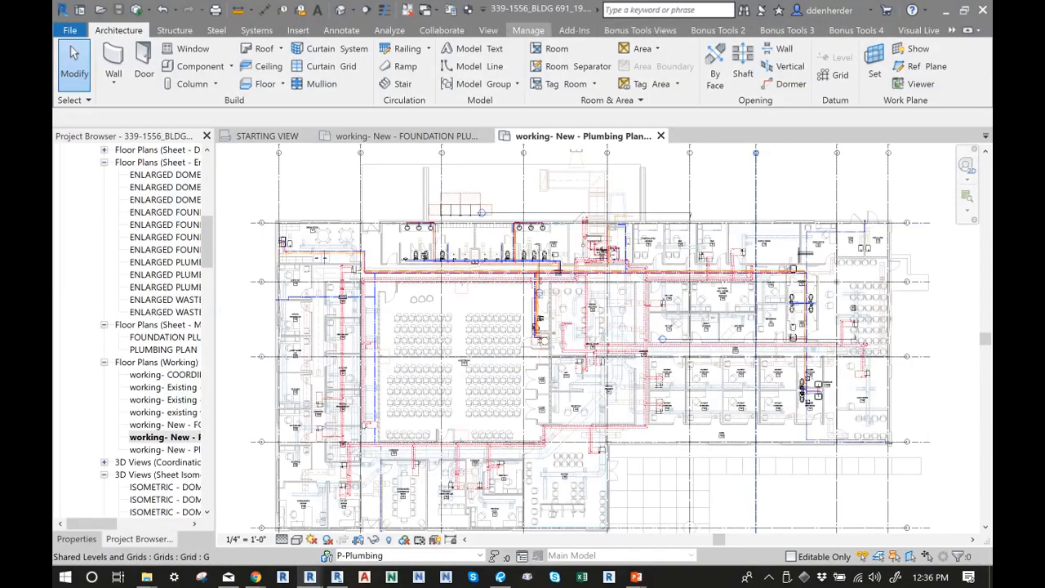
# Show the System Browser and expand the Unassigned folder down to its piping system categories
pyautogui.click(489, 30)
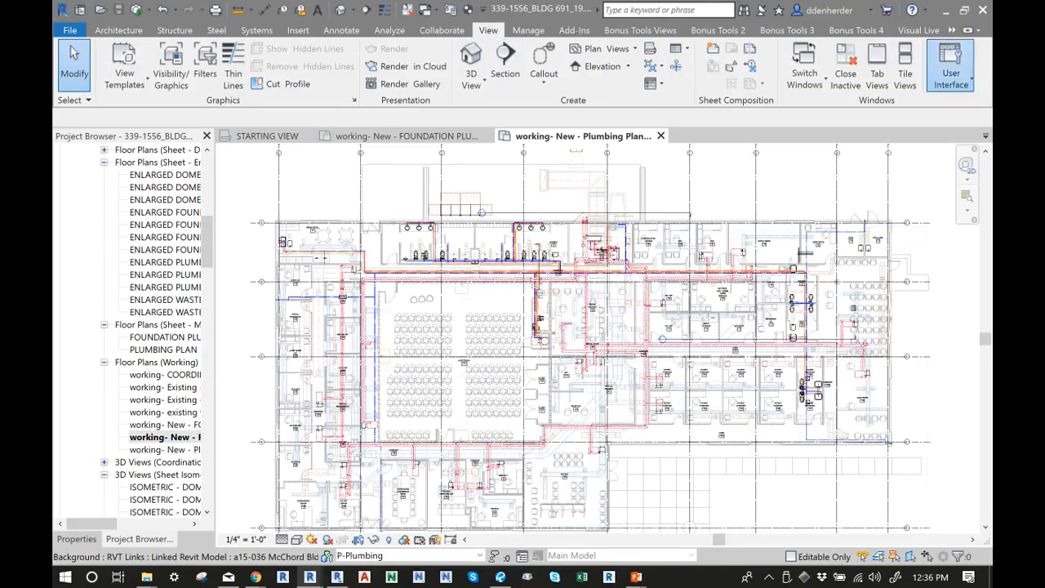
pyautogui.click(951, 74)
pyautogui.click(909, 153)
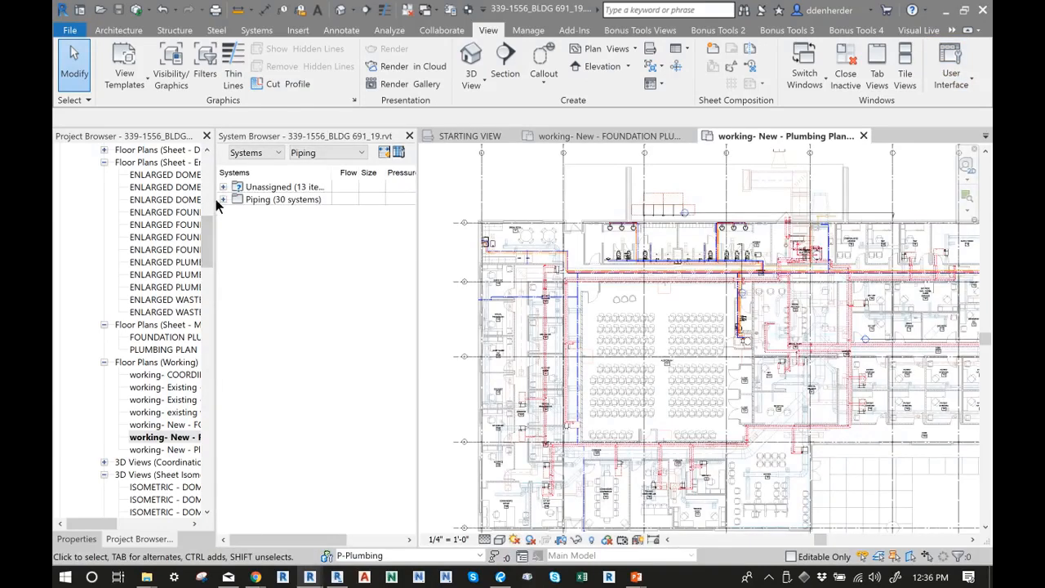
pyautogui.click(225, 202)
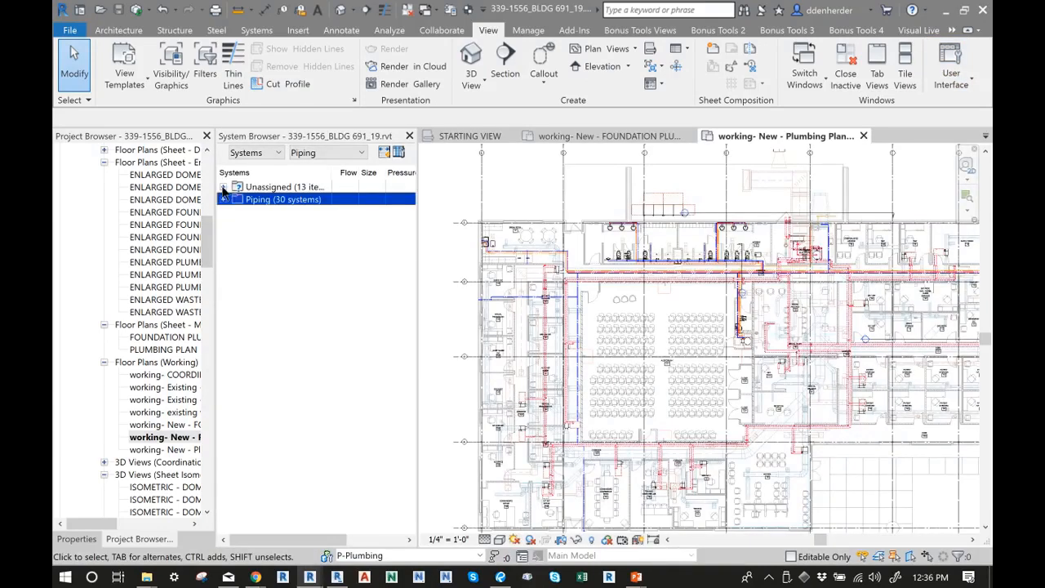
pyautogui.click(223, 187)
pyautogui.click(238, 200)
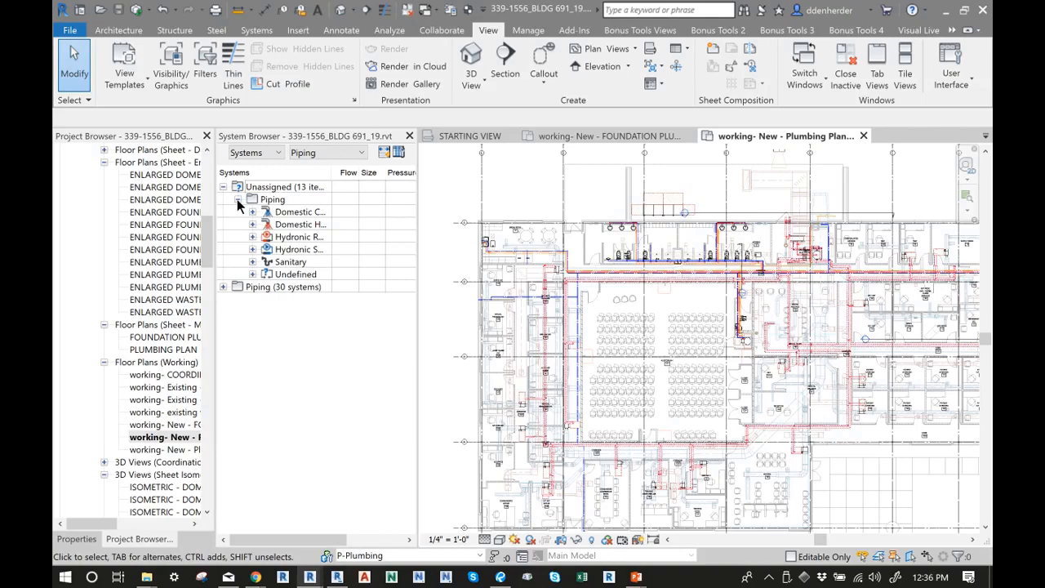
# Inspect the wall hydrants listed under unassigned Domestic Cold Water and collapse that category
pyautogui.click(253, 212)
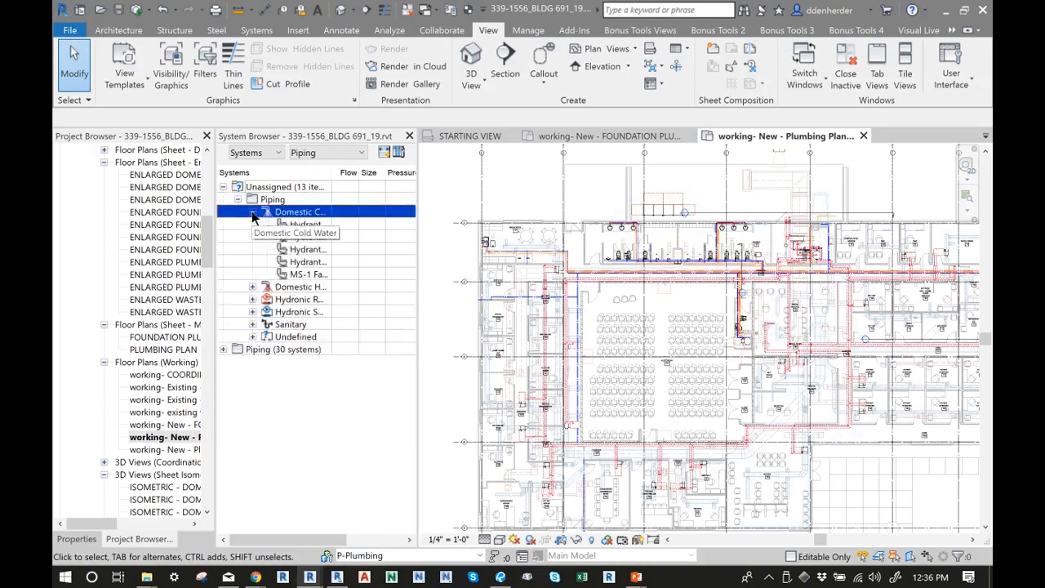
pyautogui.click(318, 226)
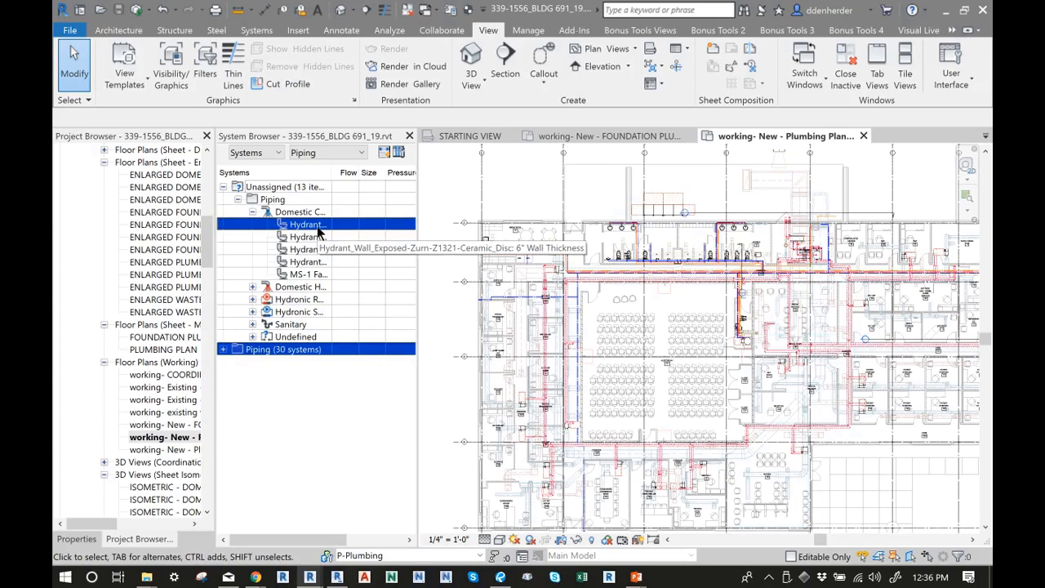
pyautogui.press('Escape')
pyautogui.click(309, 264)
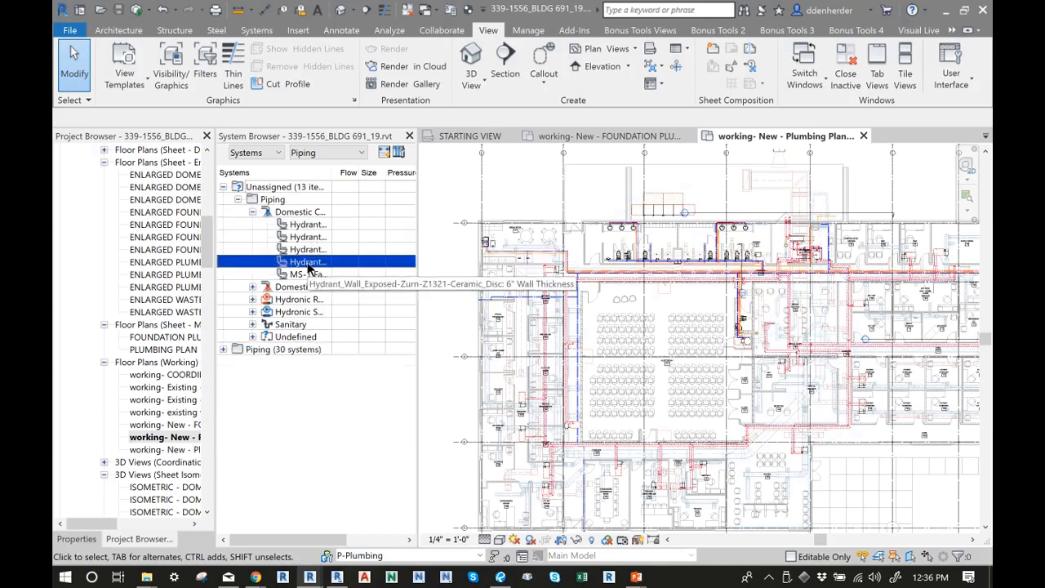
pyautogui.click(252, 212)
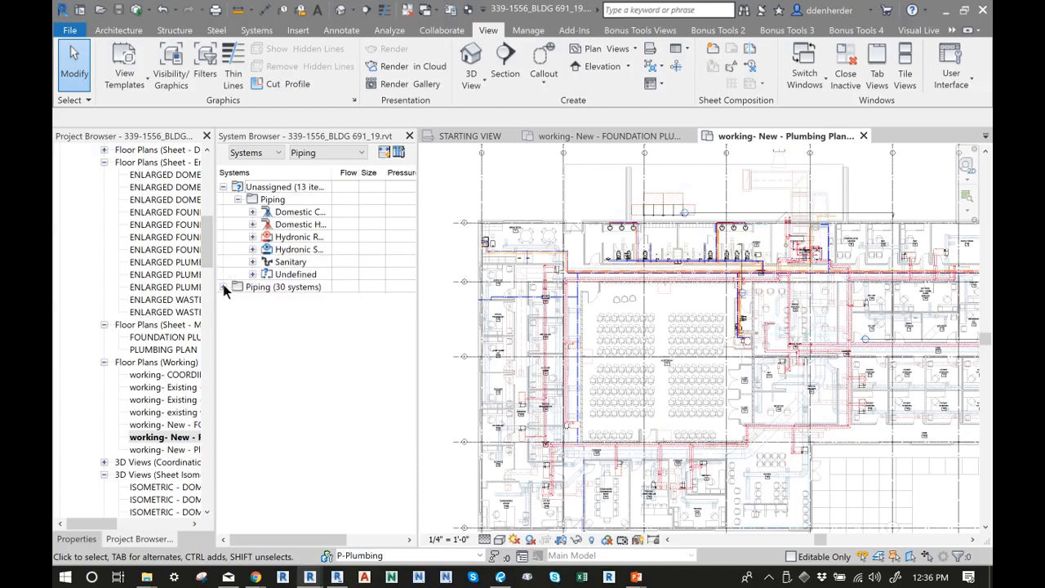
# List the assigned piping systems and widen the System Browser and its Systems column to fit their full names
pyautogui.click(237, 199)
pyautogui.click(223, 212)
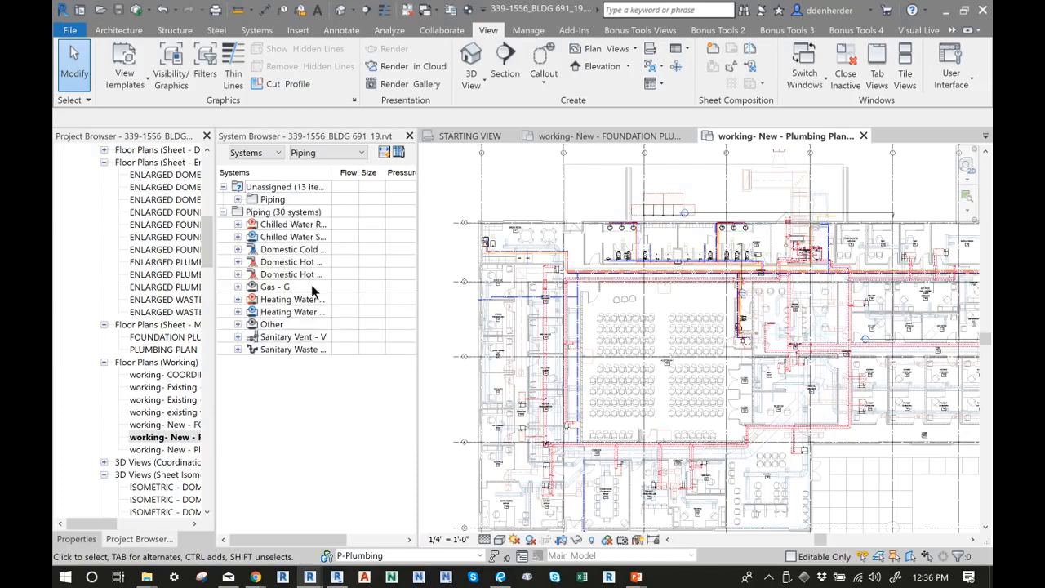
pyautogui.moveTo(418, 183); pyautogui.dragTo(595, 183)
pyautogui.moveTo(322, 162); pyautogui.dragTo(215, 162)
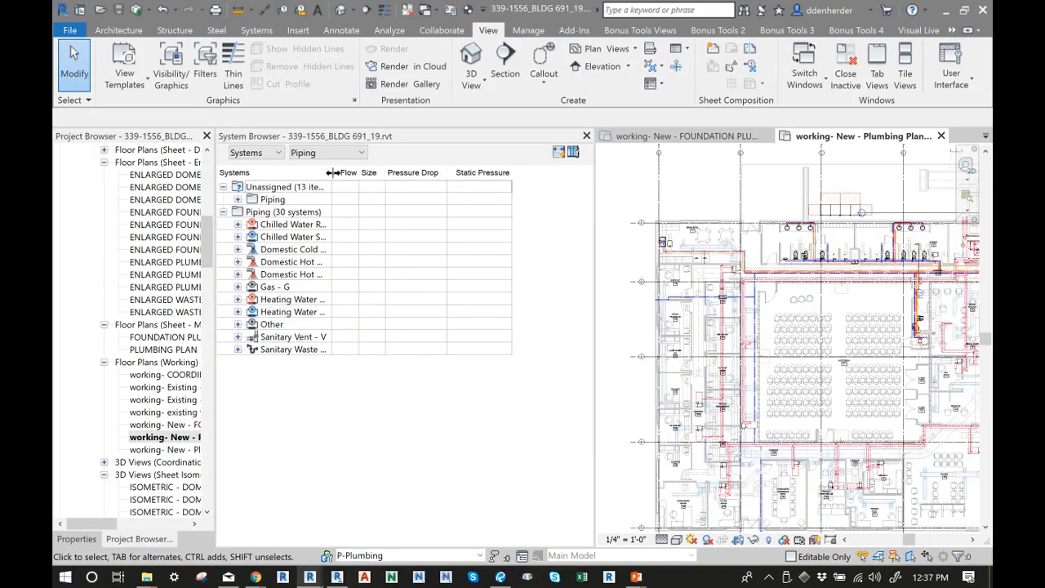
pyautogui.moveTo(334, 173); pyautogui.dragTo(428, 173)
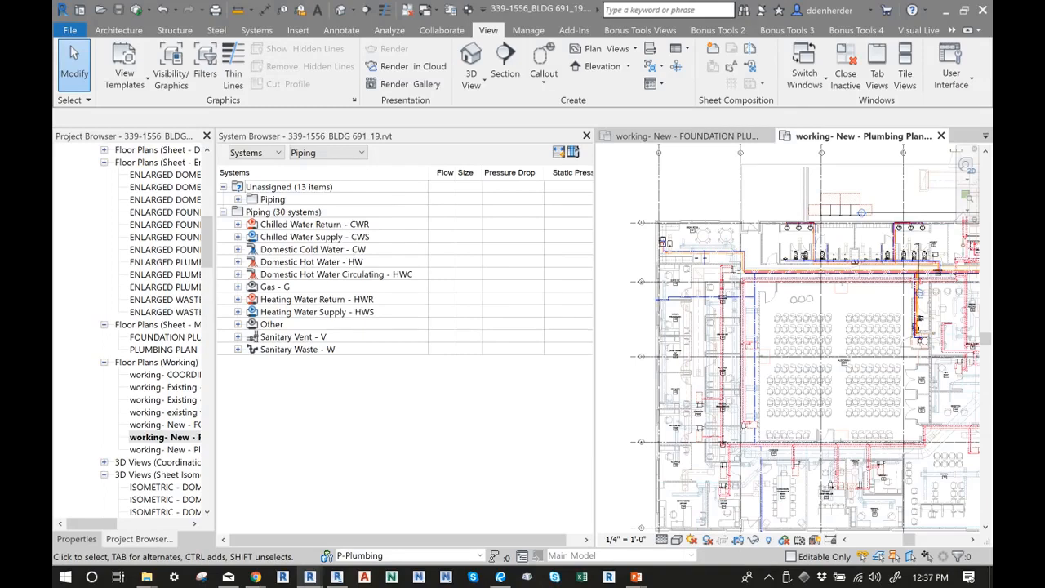
# Go through the assigned piping system types from Chilled Water Return - CWR to Heating Water Supply - HWS
pyautogui.click(397, 225)
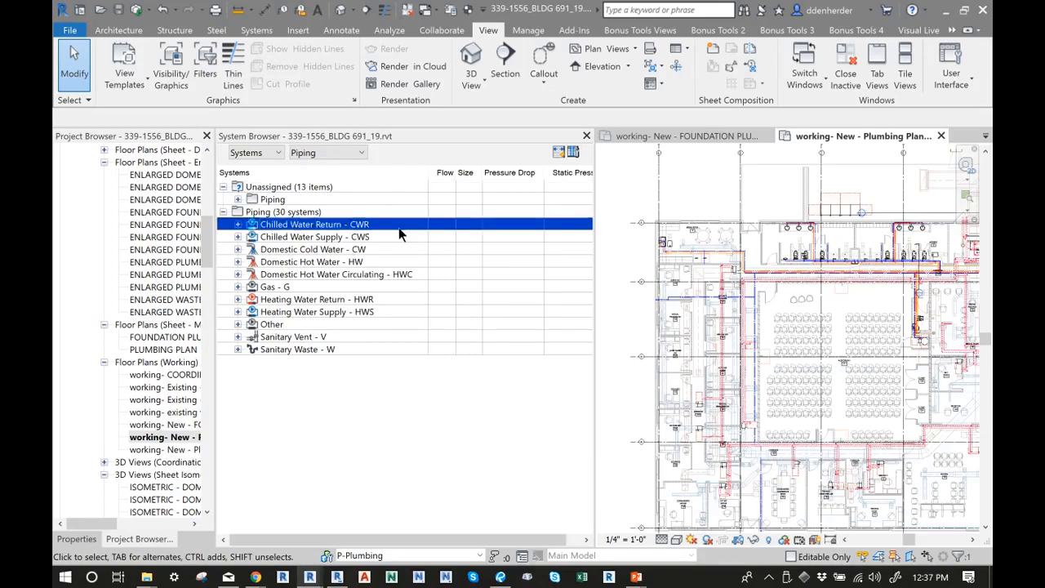
pyautogui.click(393, 238)
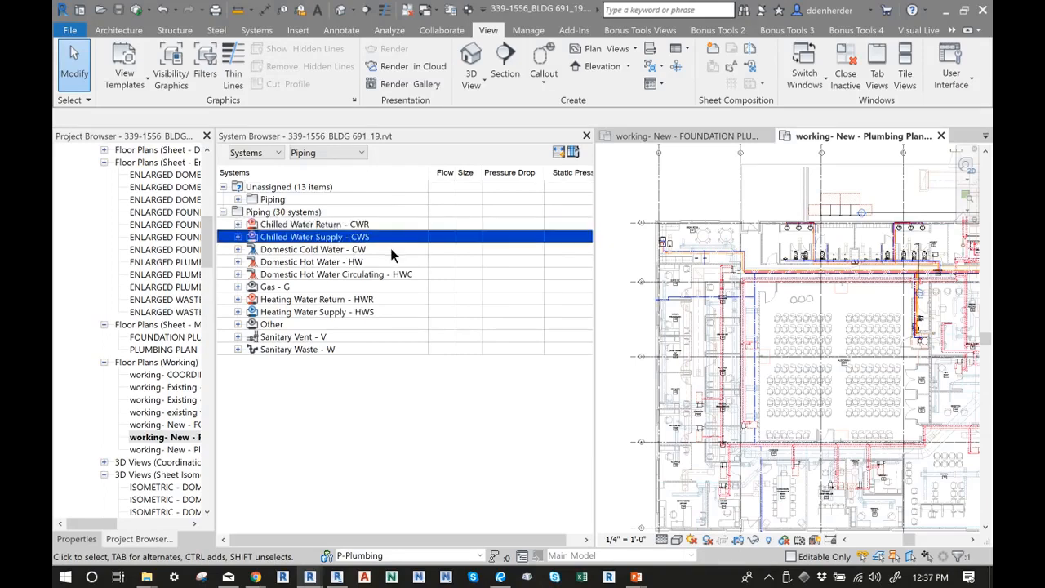
pyautogui.click(392, 250)
pyautogui.click(390, 262)
pyautogui.click(390, 274)
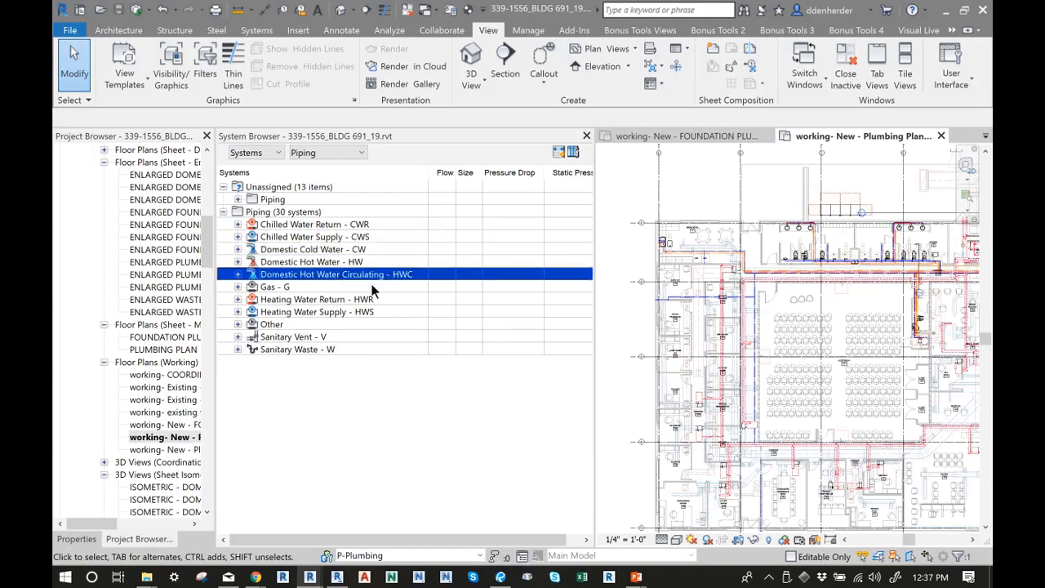
pyautogui.click(390, 286)
pyautogui.click(390, 312)
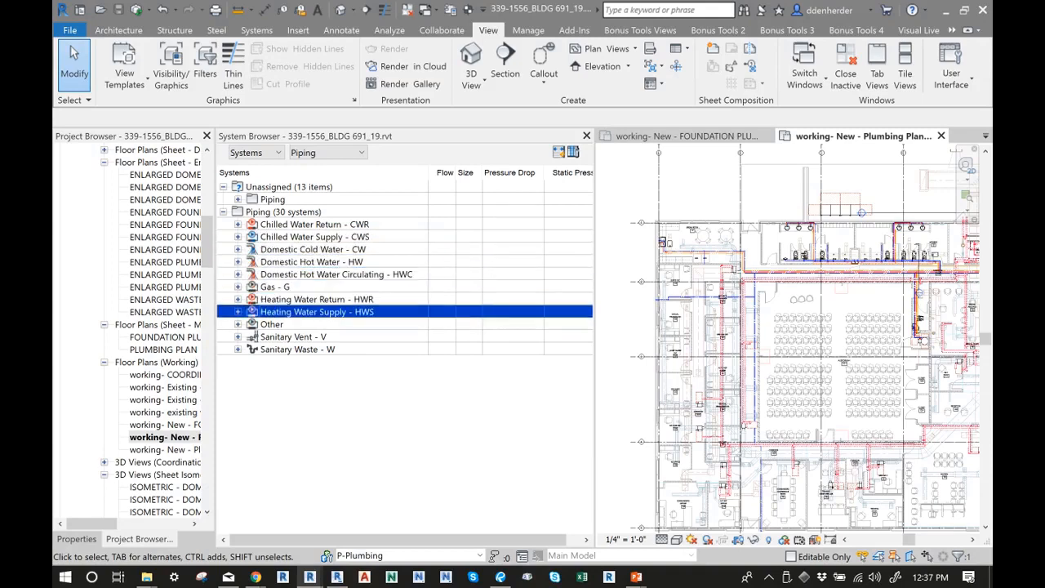
# Examine the air separator in system Other 1 and the systems under Sanitary Vent - V and Sanitary Waste - W
pyautogui.click(237, 324)
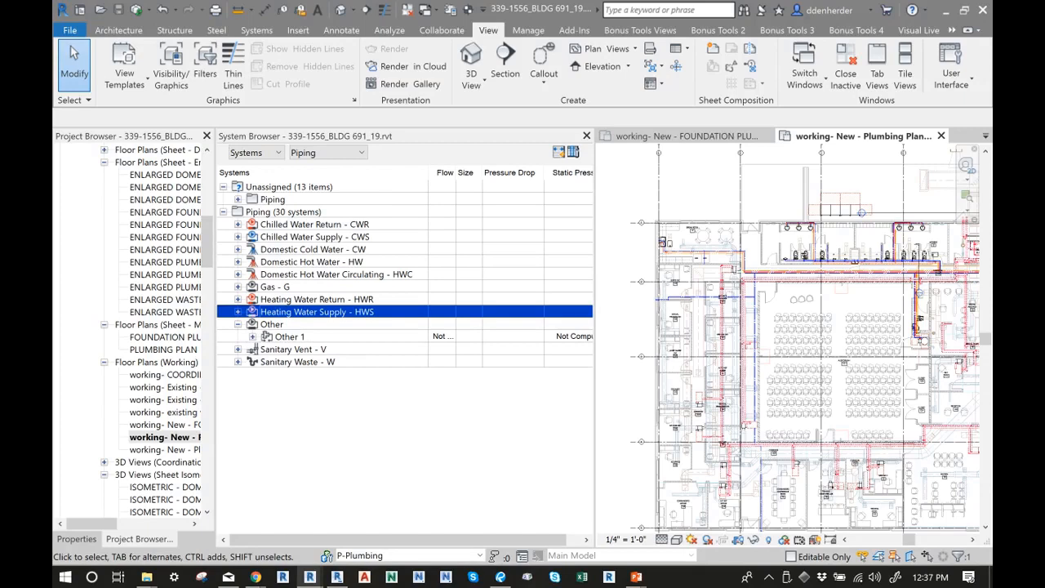
pyautogui.click(252, 336)
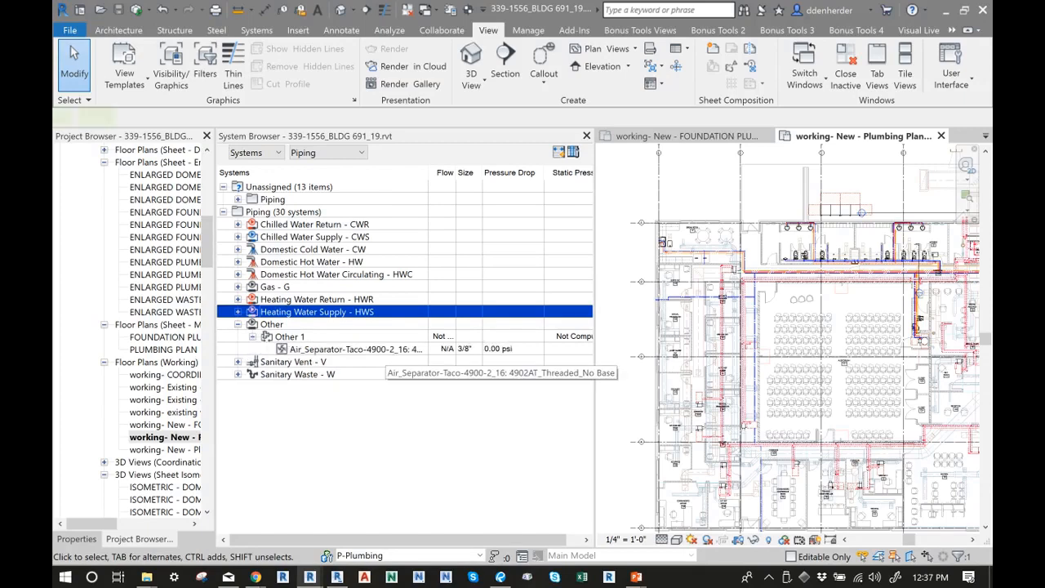
pyautogui.click(356, 349)
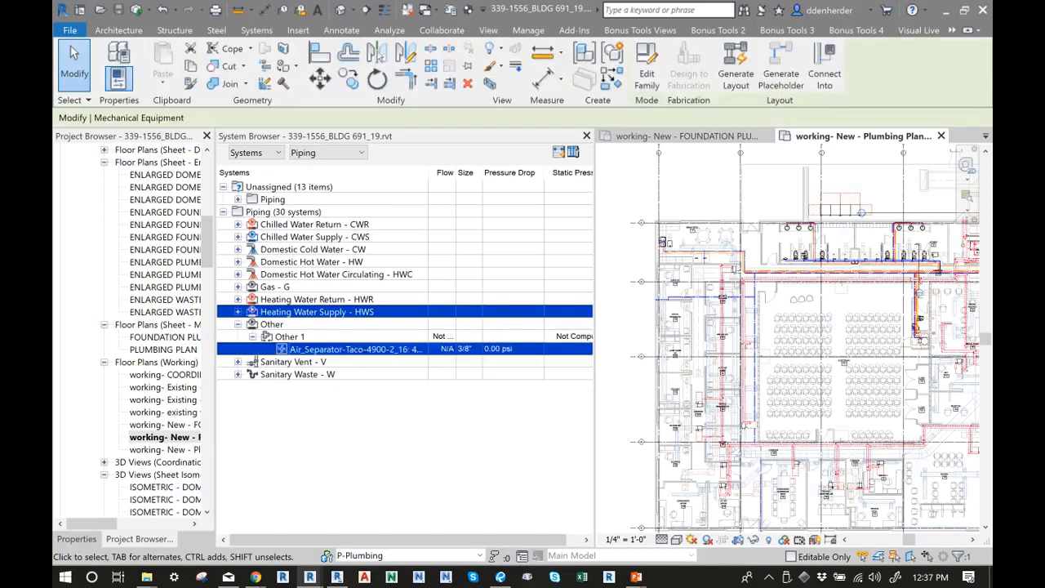
pyautogui.click(238, 362)
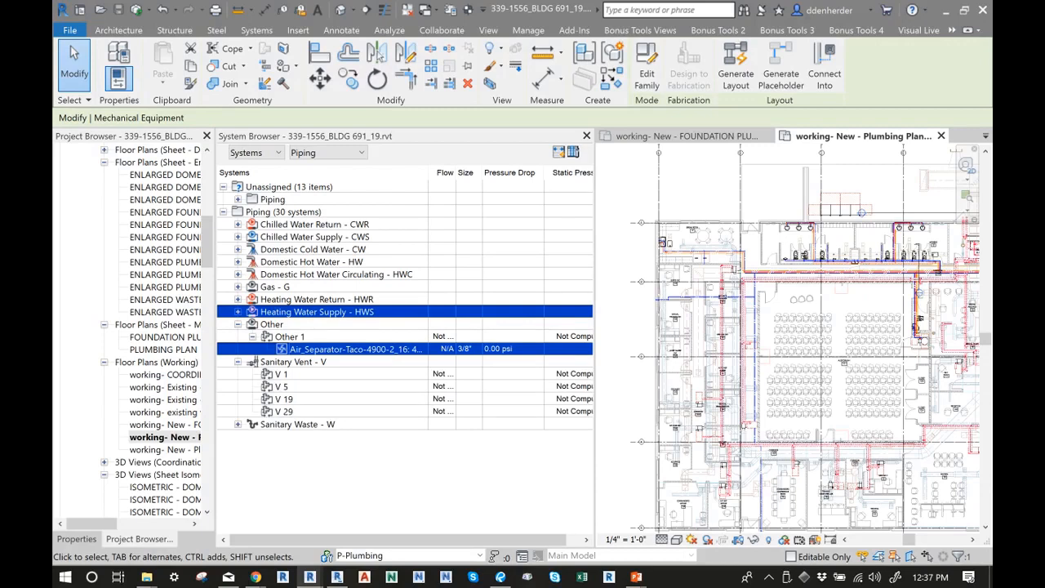
pyautogui.click(238, 424)
pyautogui.click(282, 449)
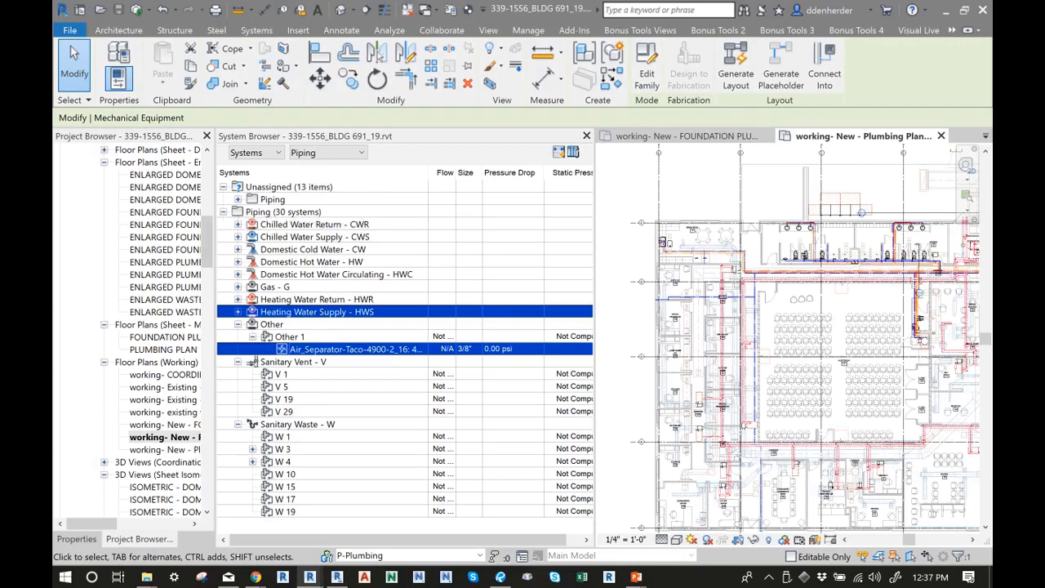
# Collapse the Other, Sanitary Vent - V and Sanitary Waste - W categories in the System Browser
pyautogui.click(238, 324)
pyautogui.click(237, 337)
pyautogui.click(238, 349)
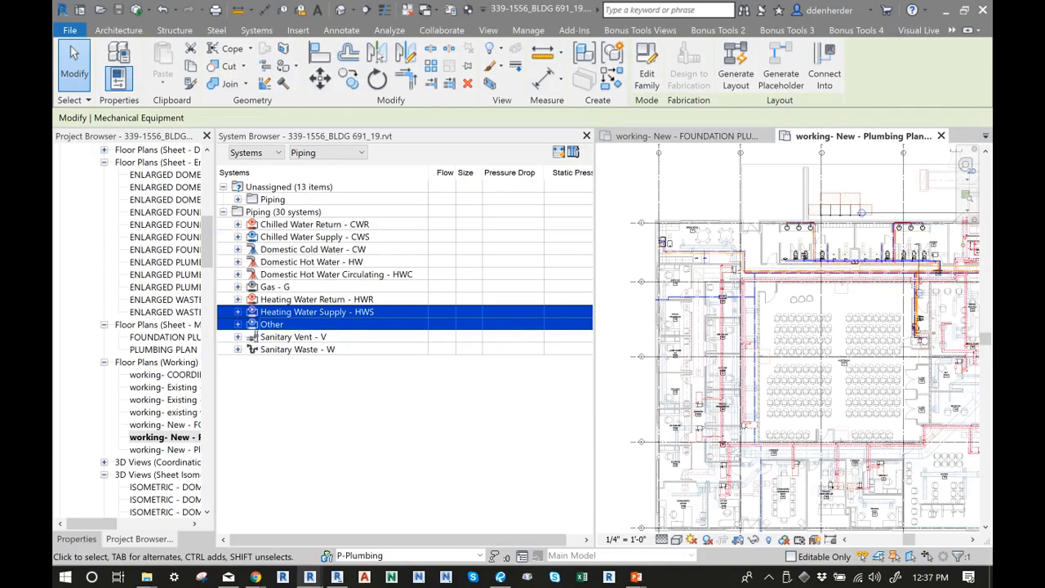
# Clear the selection and widen the System Browser to fit all its columns, keeping the Project Browser narrow
pyautogui.moveTo(595, 392); pyautogui.dragTo(670, 392)
pyautogui.moveTo(216, 392); pyautogui.dragTo(362, 392)
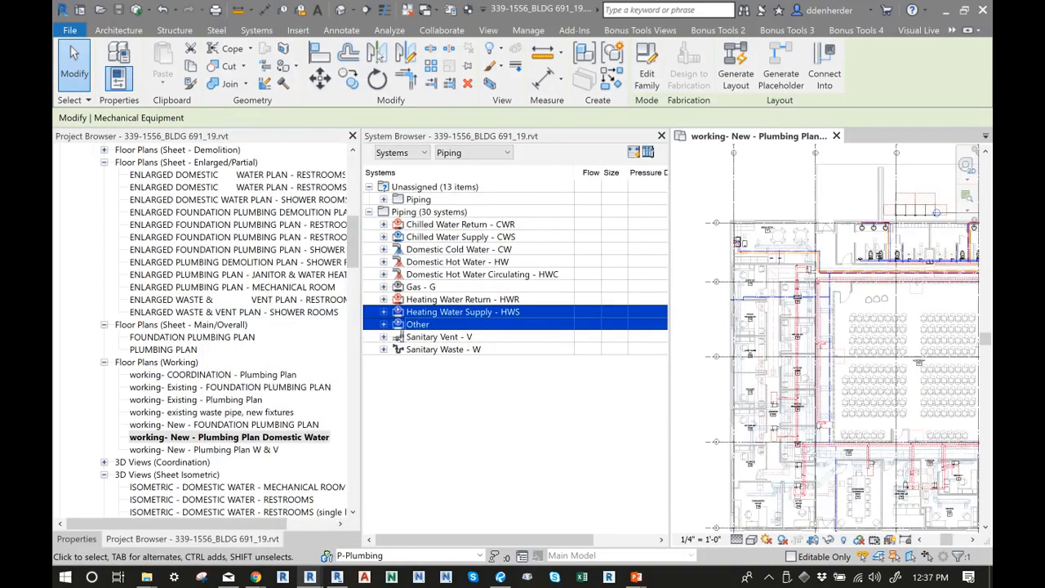
pyautogui.press('Escape')
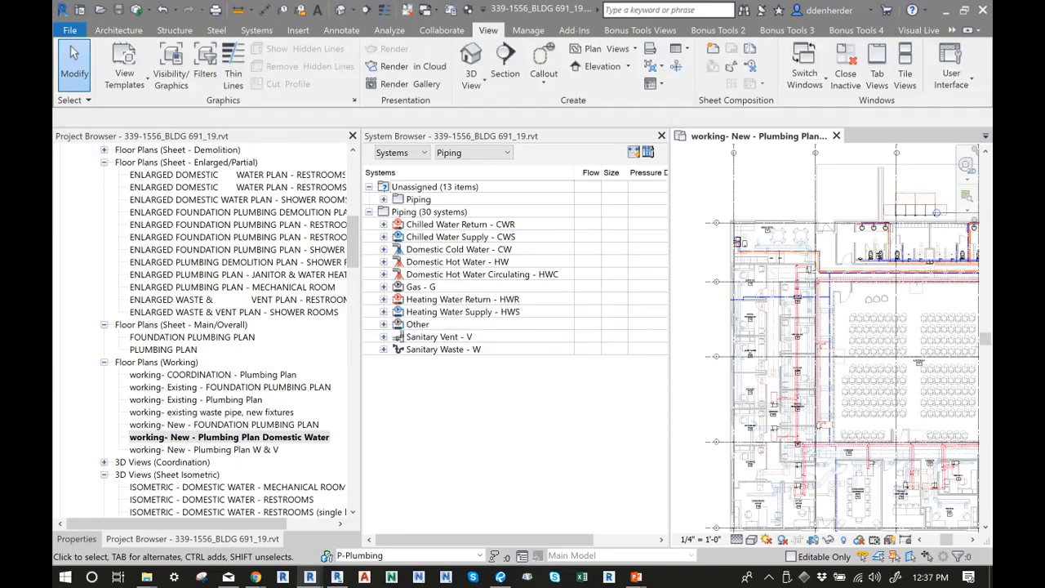
pyautogui.moveTo(669, 392); pyautogui.dragTo(733, 392)
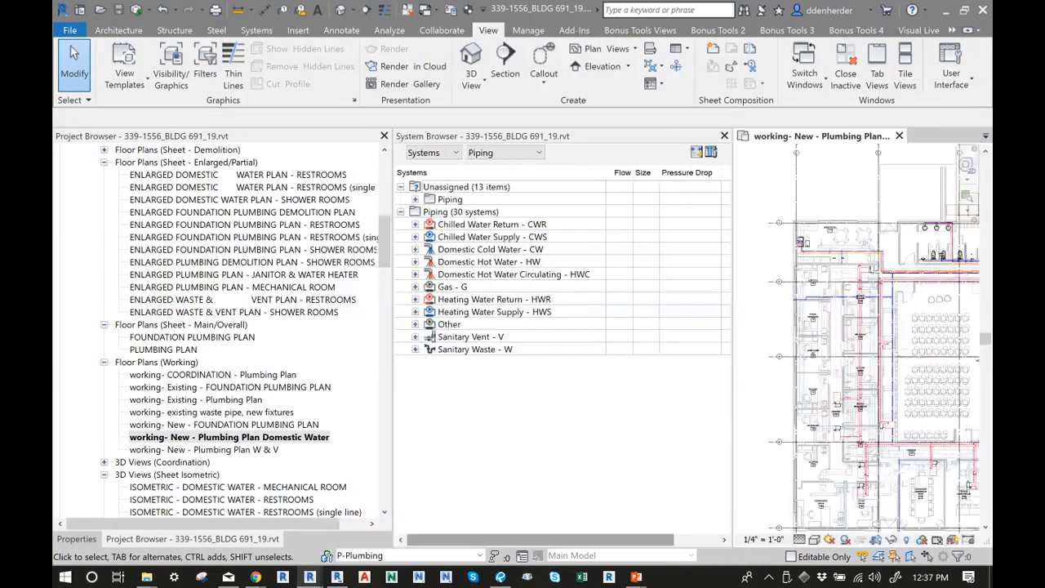
pyautogui.moveTo(391, 392); pyautogui.dragTo(215, 392)
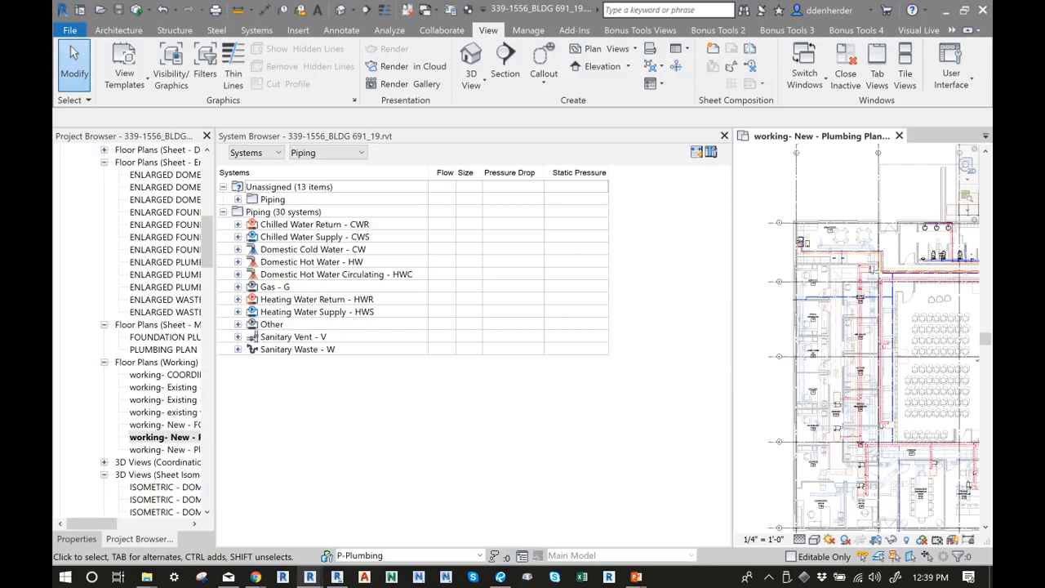
# Narrow the System Browser so the new plumbing plan has more room
pyautogui.scroll(3, 837, 253)
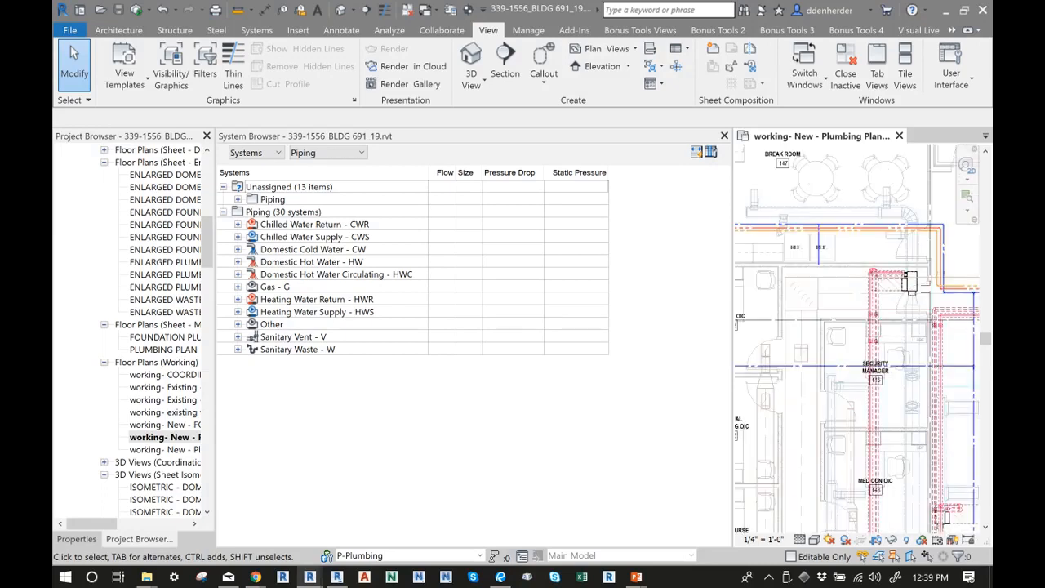
pyautogui.scroll(-2, 847, 274)
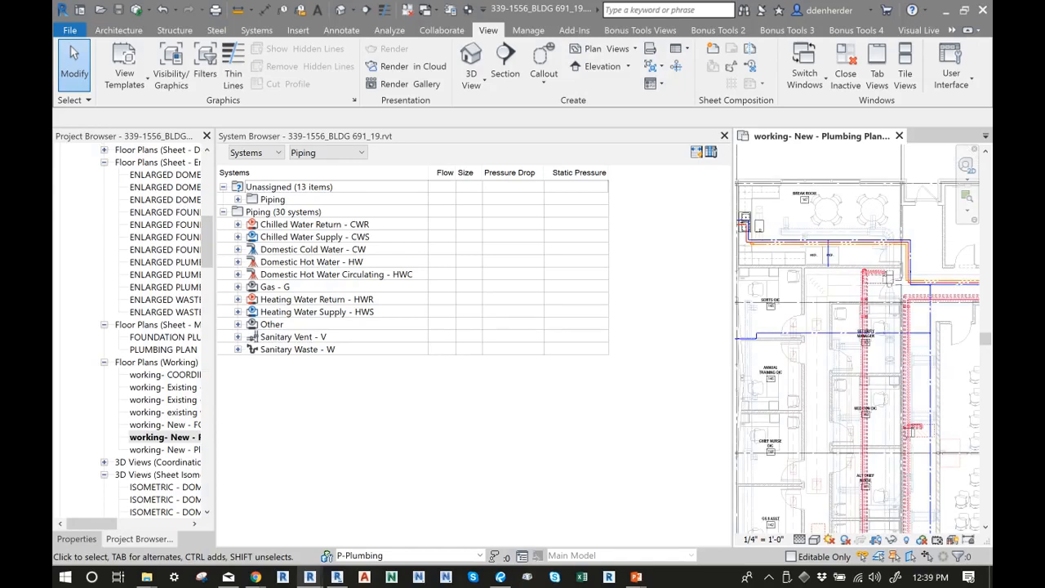
pyautogui.scroll(-1, 847, 273)
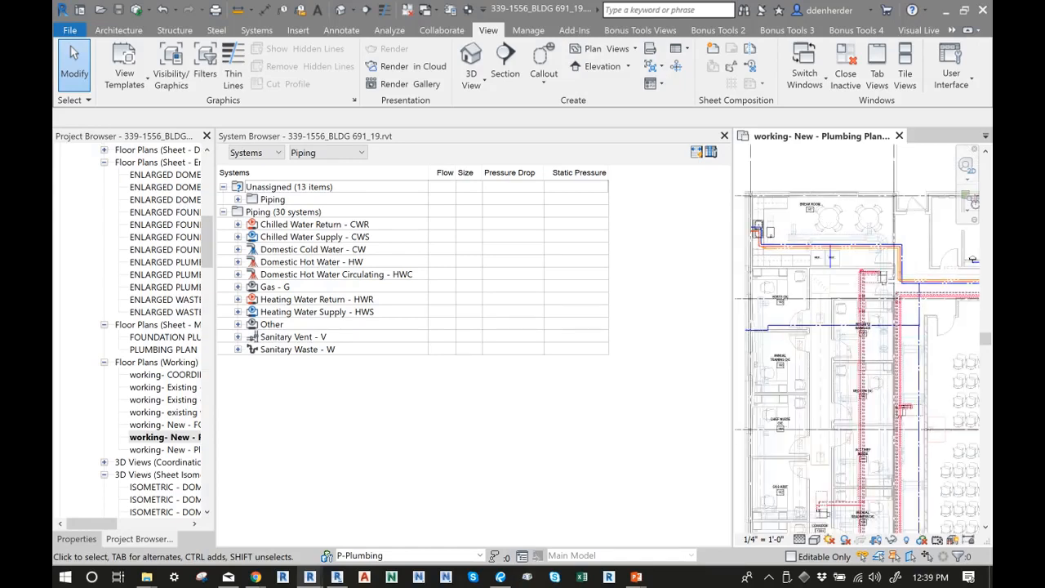
pyautogui.moveTo(732, 243); pyautogui.dragTo(485, 242)
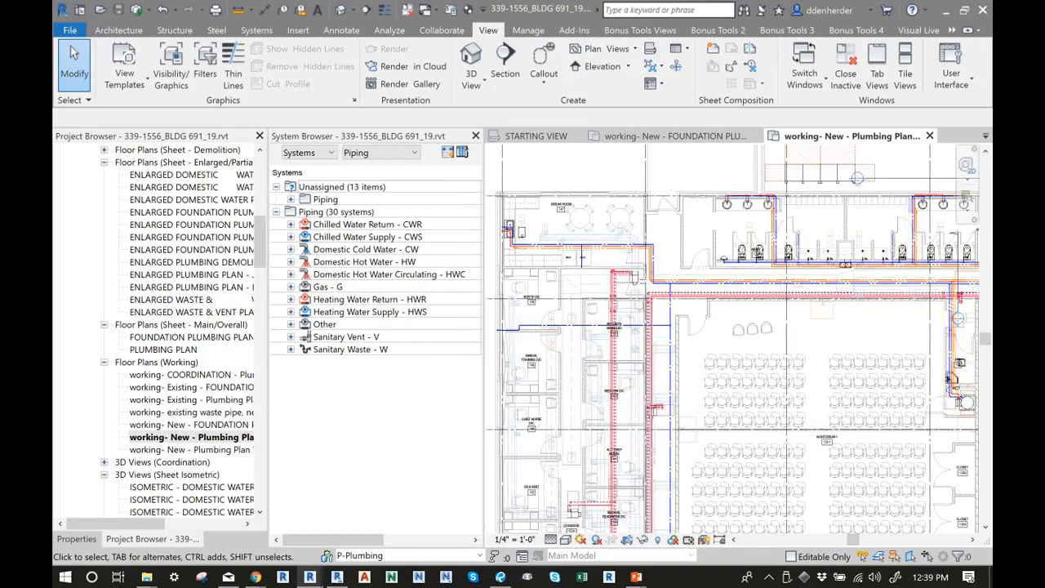
# Examine the hydronic piping at the unit near the Security Manager room and the pipe runs along the corridor to the Mechanical/Electrical Room
pyautogui.scroll(8, 620, 276)
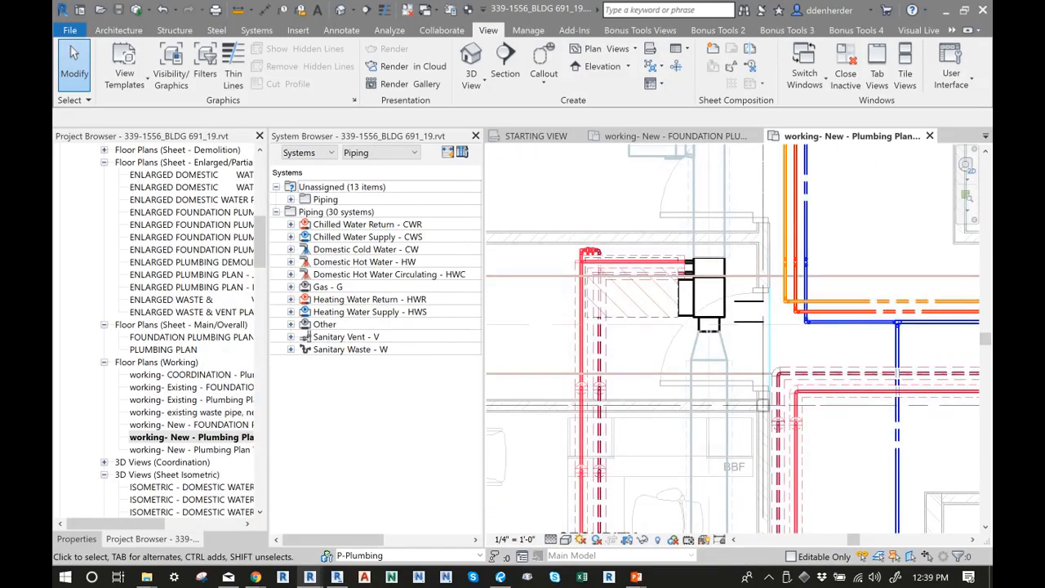
pyautogui.scroll(2, 796, 315)
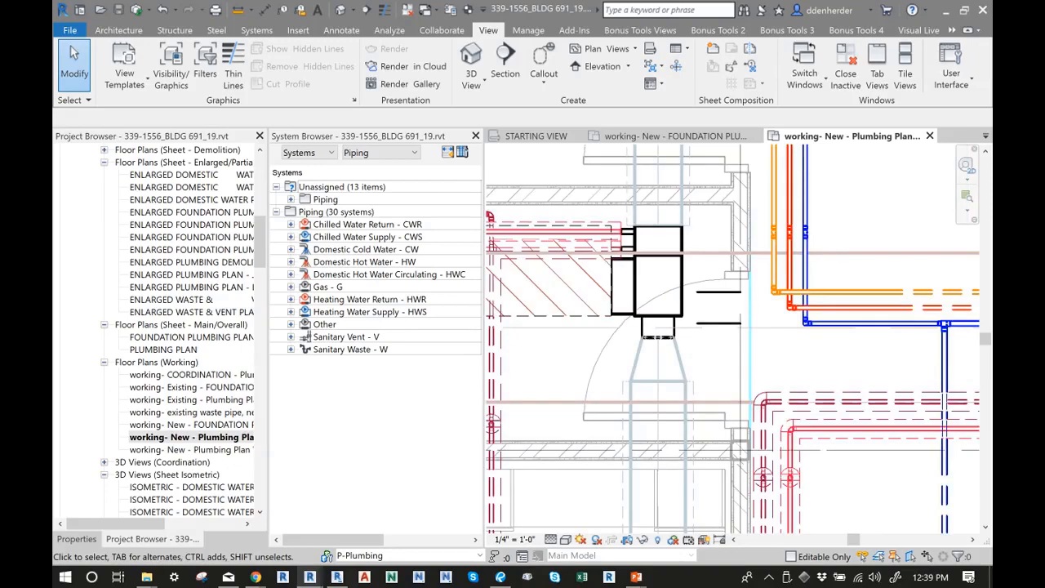
pyautogui.scroll(-6, 750, 321)
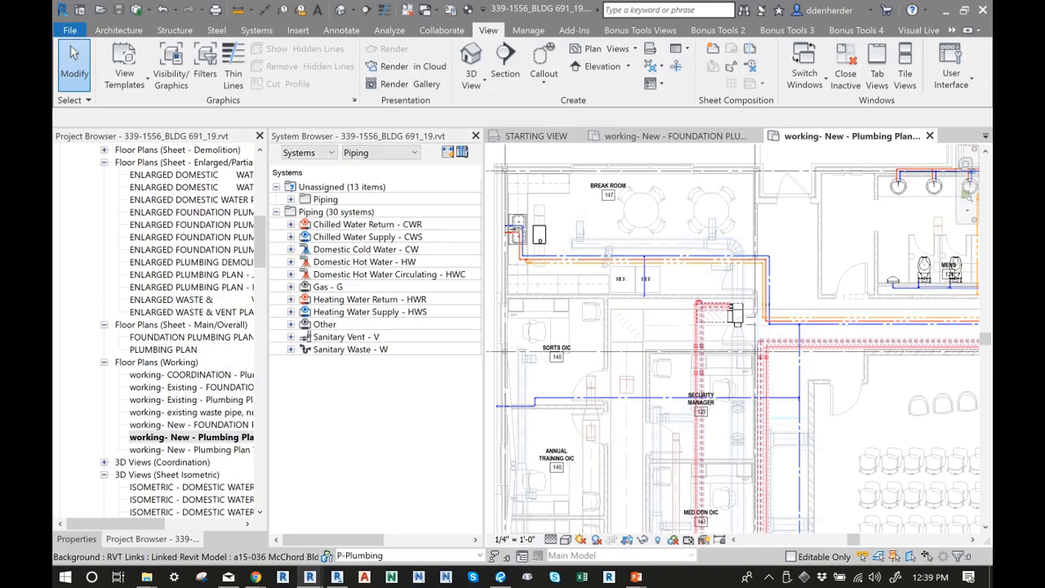
pyautogui.scroll(-2, 773, 306)
pyautogui.moveTo(773, 306); pyautogui.dragTo(629, 275, button='middle')
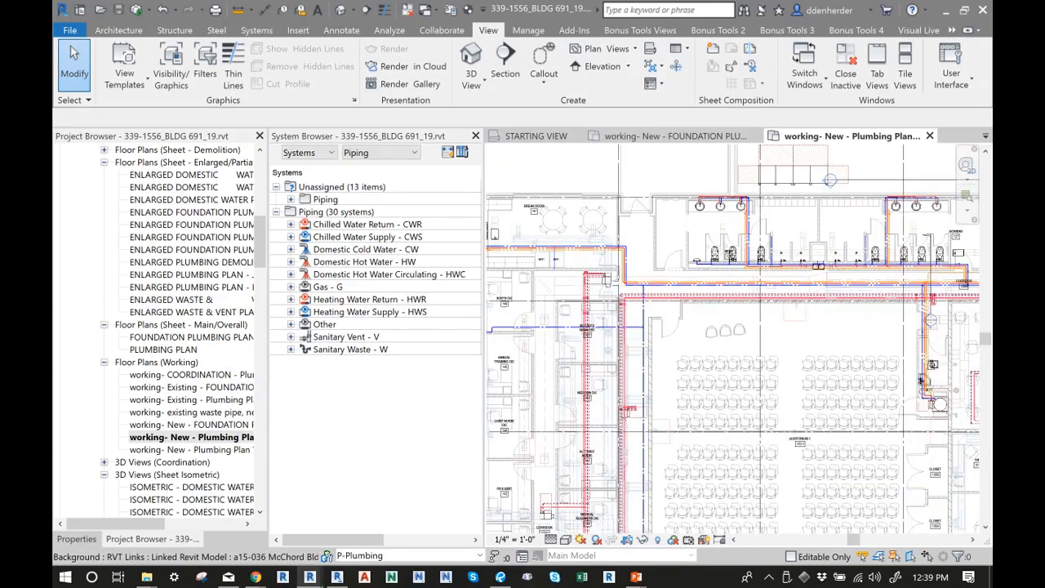
pyautogui.scroll(-1, 767, 282)
pyautogui.moveTo(768, 281); pyautogui.dragTo(597, 279, button='middle')
pyautogui.scroll(2, 717, 327)
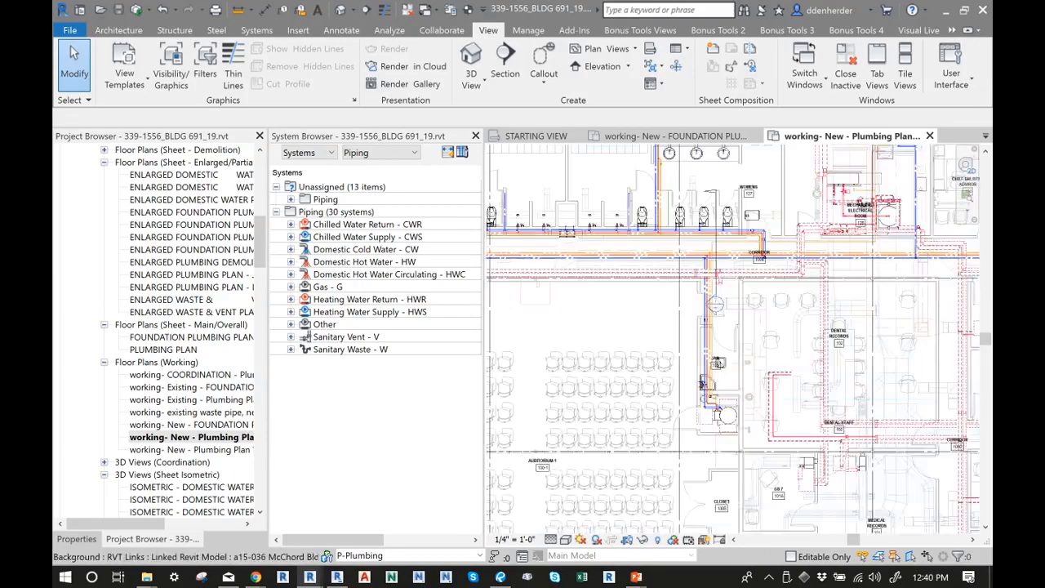
# Lower the plumbing plan's detail level to show pipes as single lines, and inspect the pipes around Corridor 100E
pyautogui.click(565, 540)
pyautogui.click(574, 513)
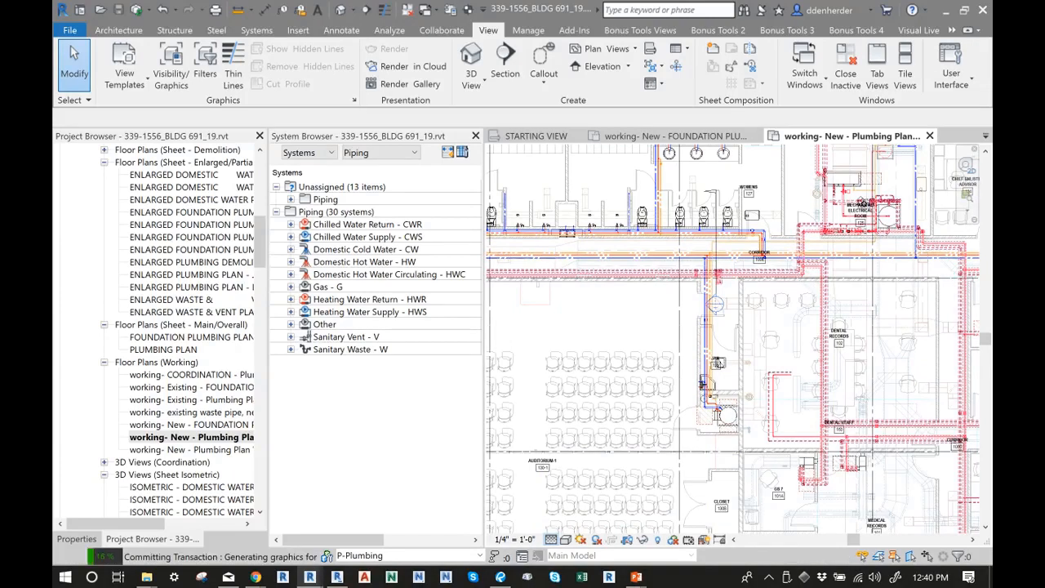
pyautogui.scroll(-1, 775, 336)
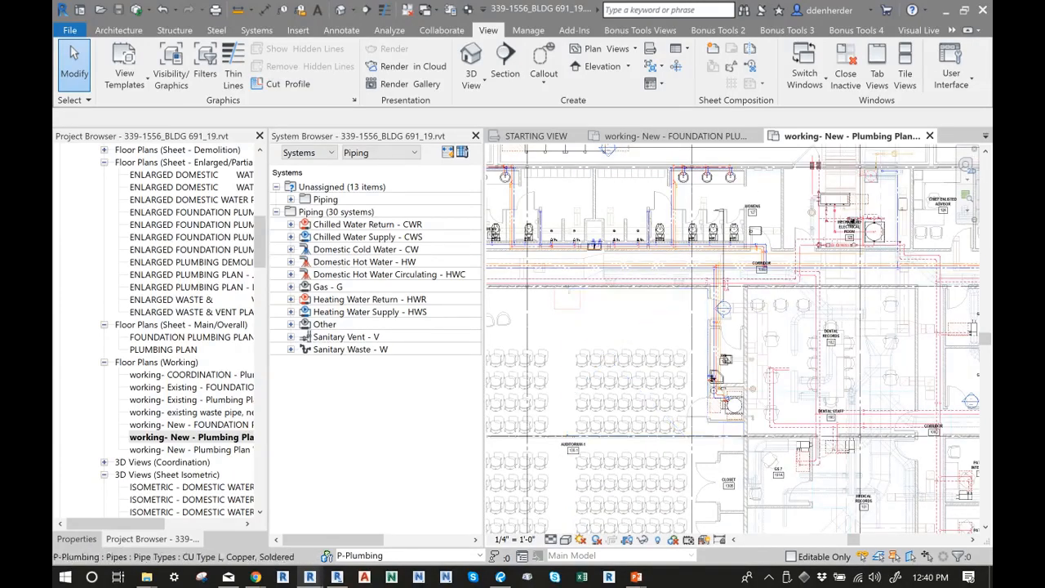
pyautogui.scroll(4, 769, 258)
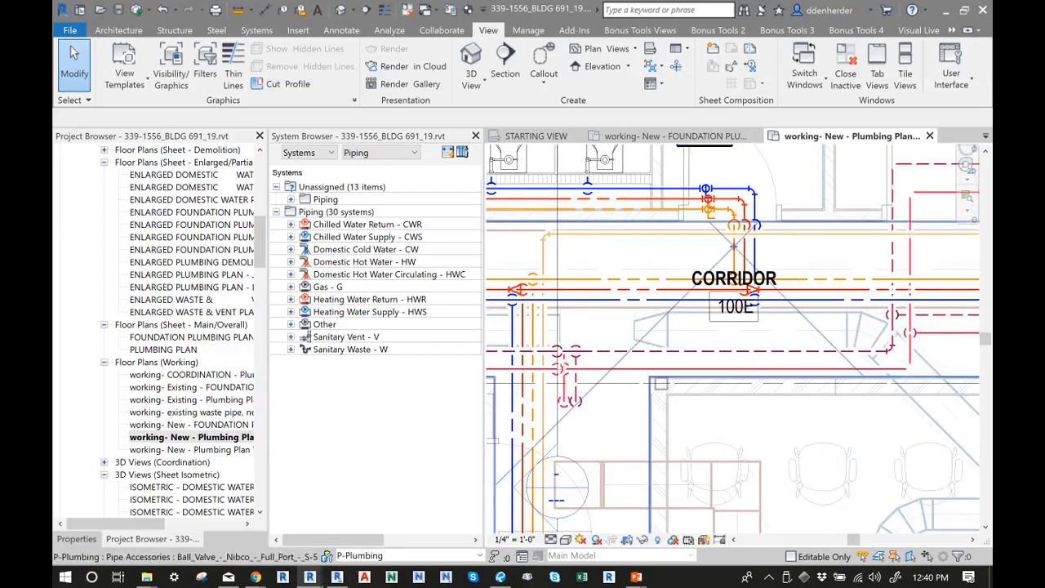
pyautogui.moveTo(777, 245); pyautogui.dragTo(753, 283, button='middle')
pyautogui.scroll(-1, 779, 270)
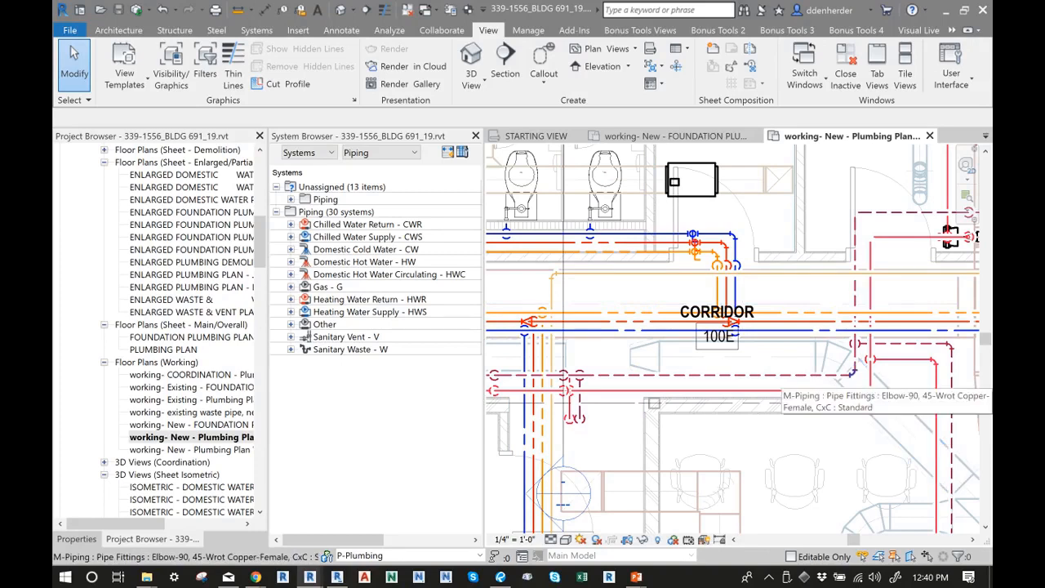
pyautogui.scroll(3, 933, 386)
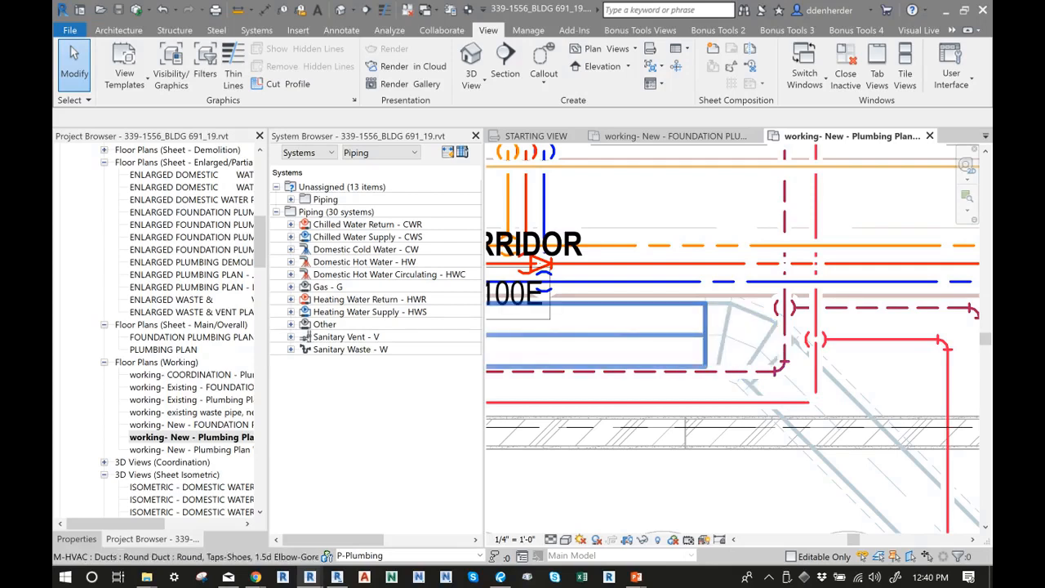
pyautogui.scroll(-3, 637, 329)
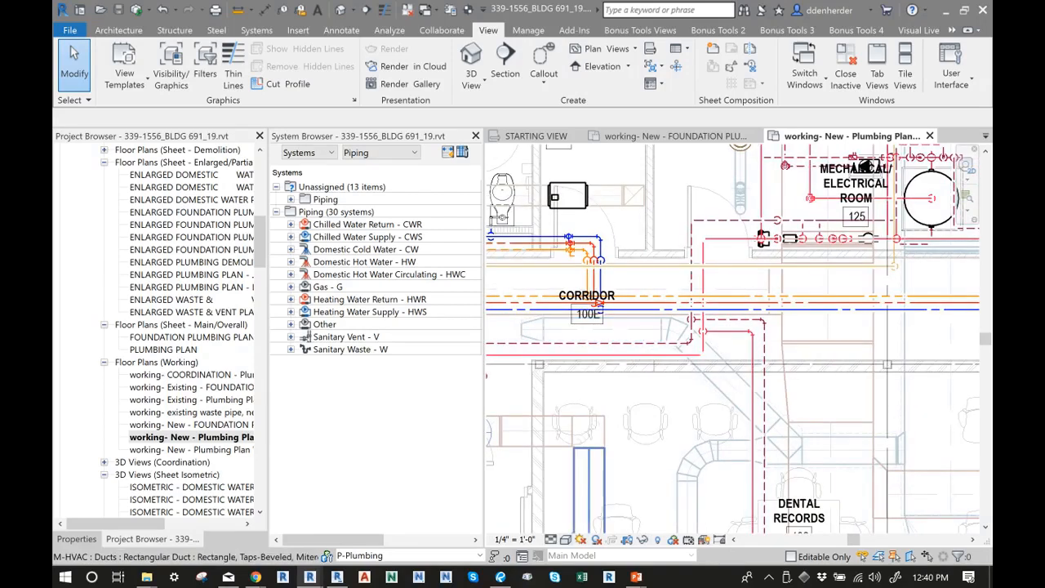
# Return the plumbing plan to the Fine detail level so the pipes display as double lines
pyautogui.click(551, 540)
pyautogui.click(565, 525)
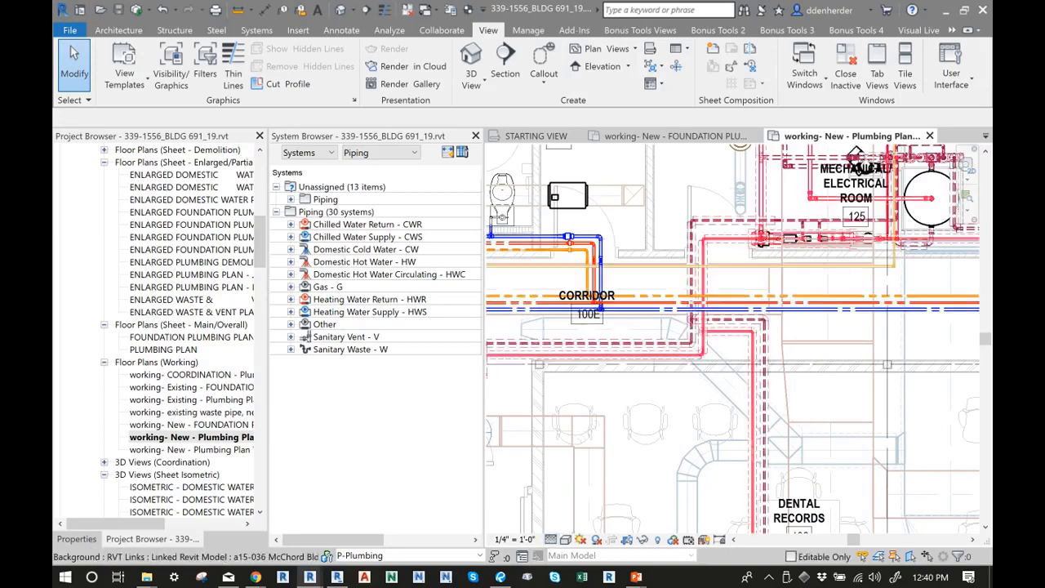
pyautogui.scroll(-3, 651, 415)
pyautogui.scroll(-3, 651, 415)
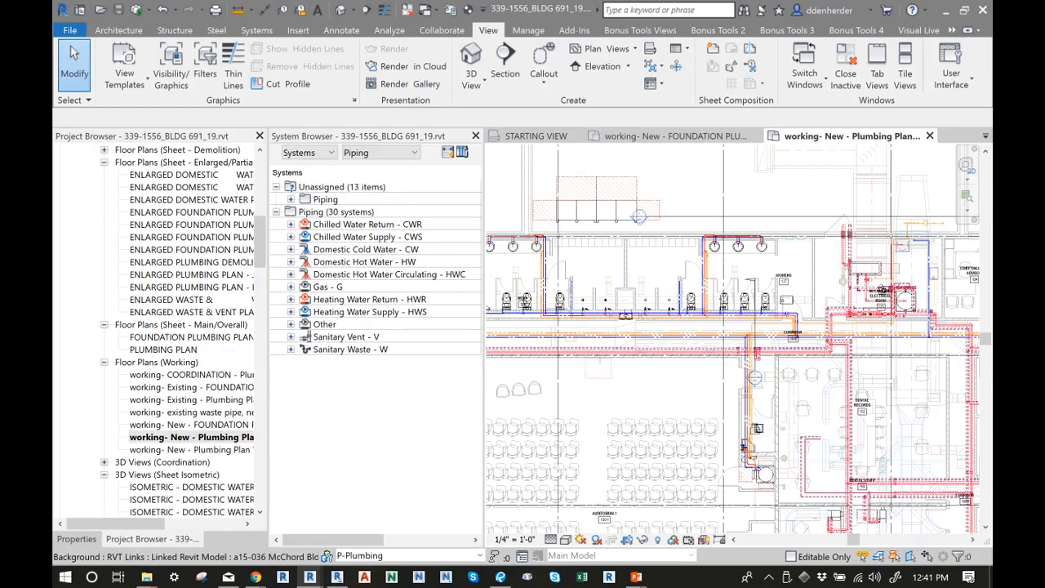
# Examine the domestic water piping serving the restrooms, including the sinks and fixtures in Mens 128
pyautogui.moveTo(627, 389); pyautogui.dragTo(707, 384, button='middle')
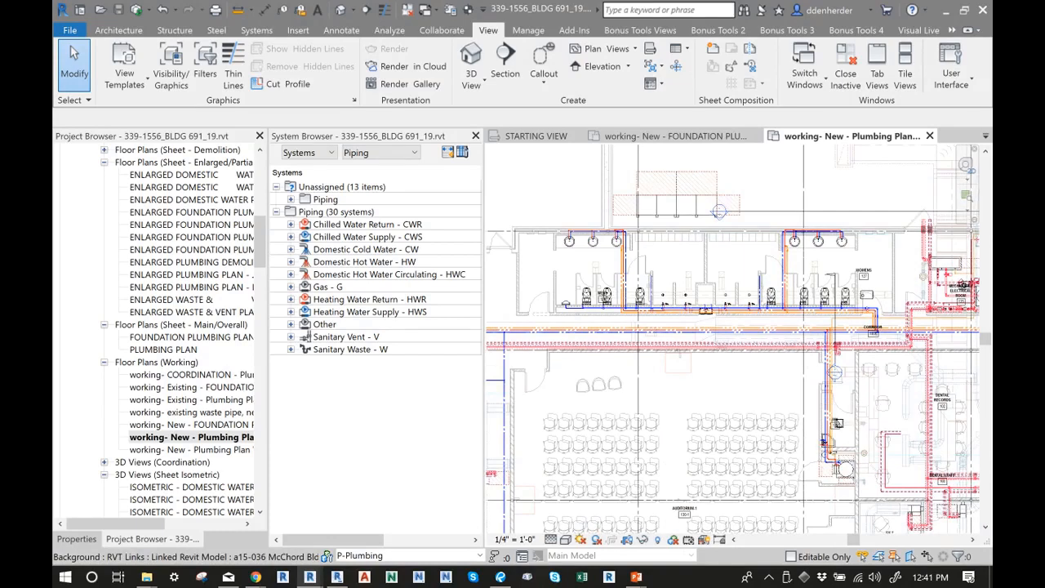
pyautogui.scroll(-2, 630, 393)
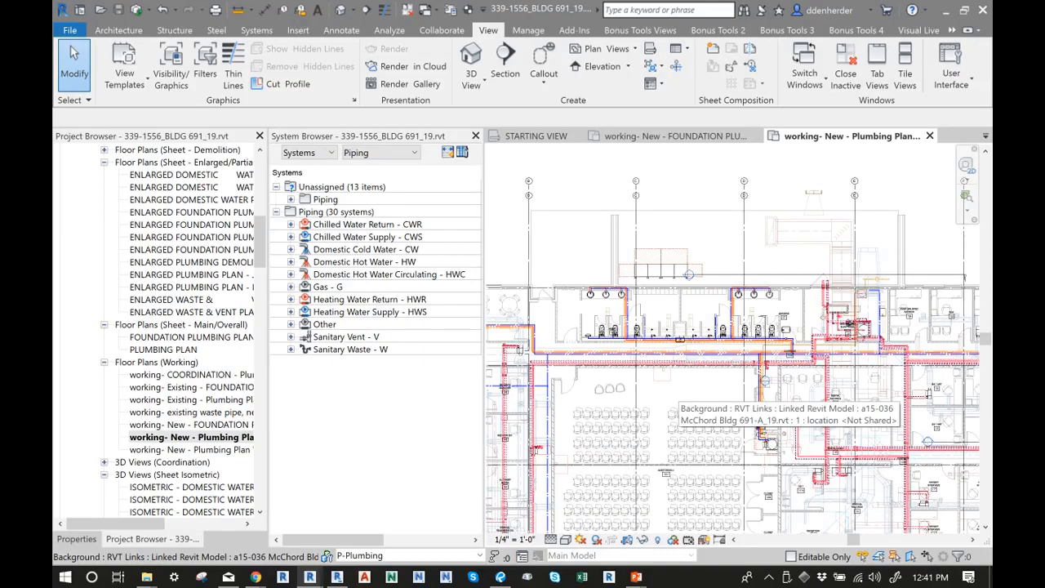
pyautogui.scroll(5, 609, 292)
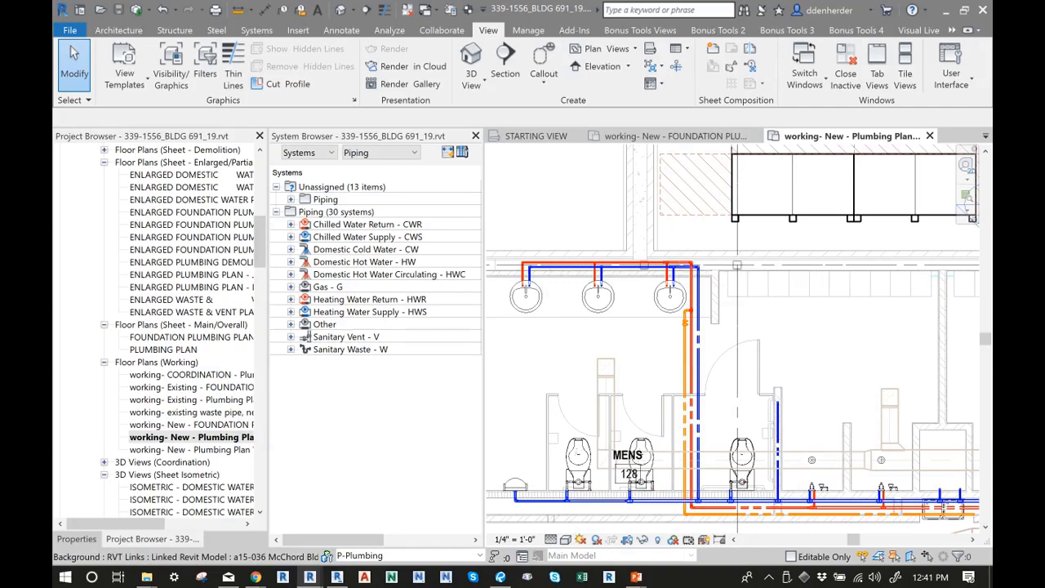
pyautogui.scroll(-2, 637, 295)
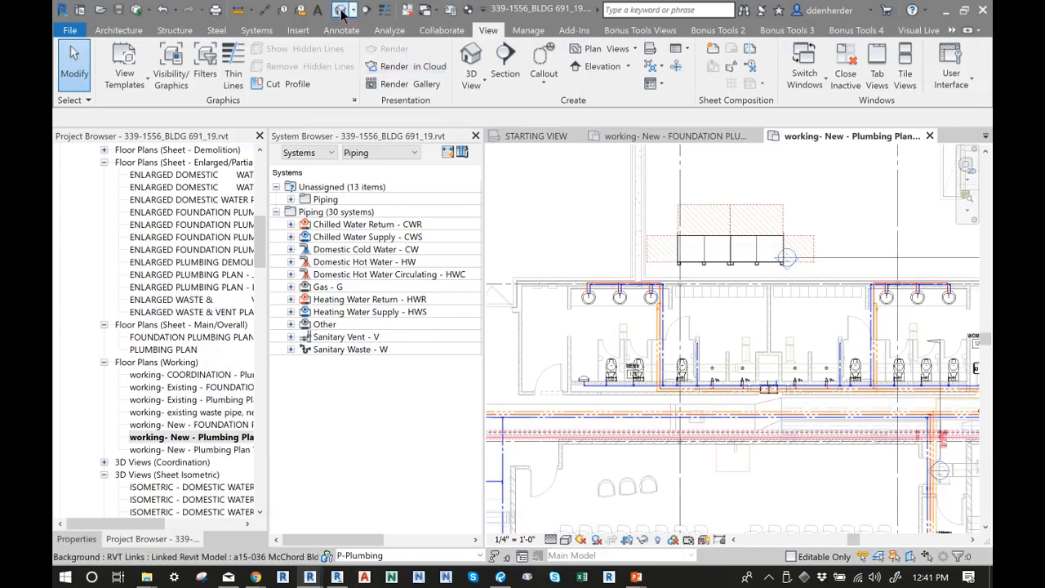
pyautogui.click(366, 10)
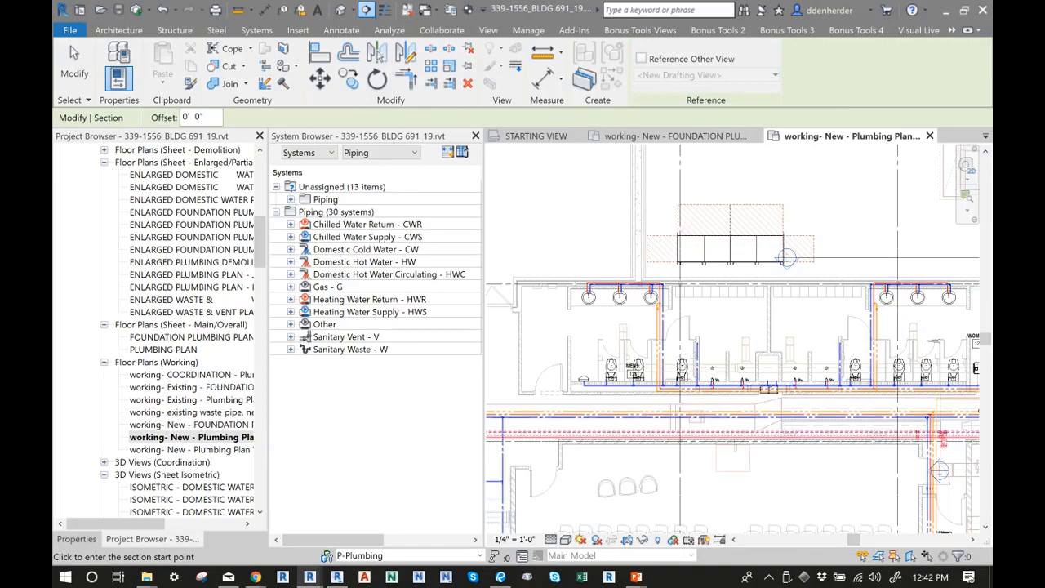
pyautogui.press('Escape')
# Dock the System Browser together with Properties and the Project Browser as one tabbed group
pyautogui.scroll(-3, 559, 305)
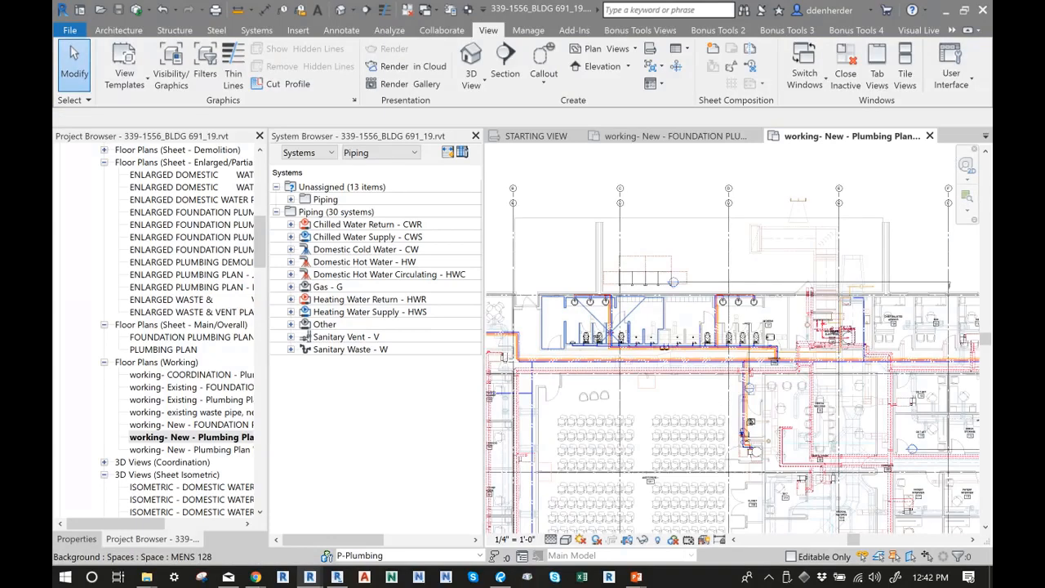
pyautogui.scroll(-1, 560, 306)
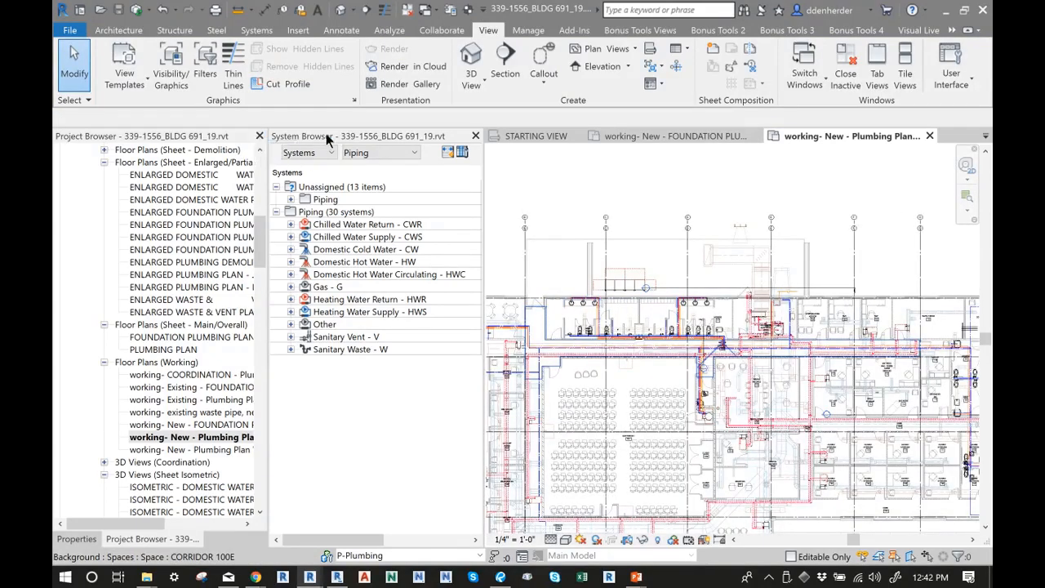
pyautogui.moveTo(327, 138); pyautogui.dragTo(235, 136)
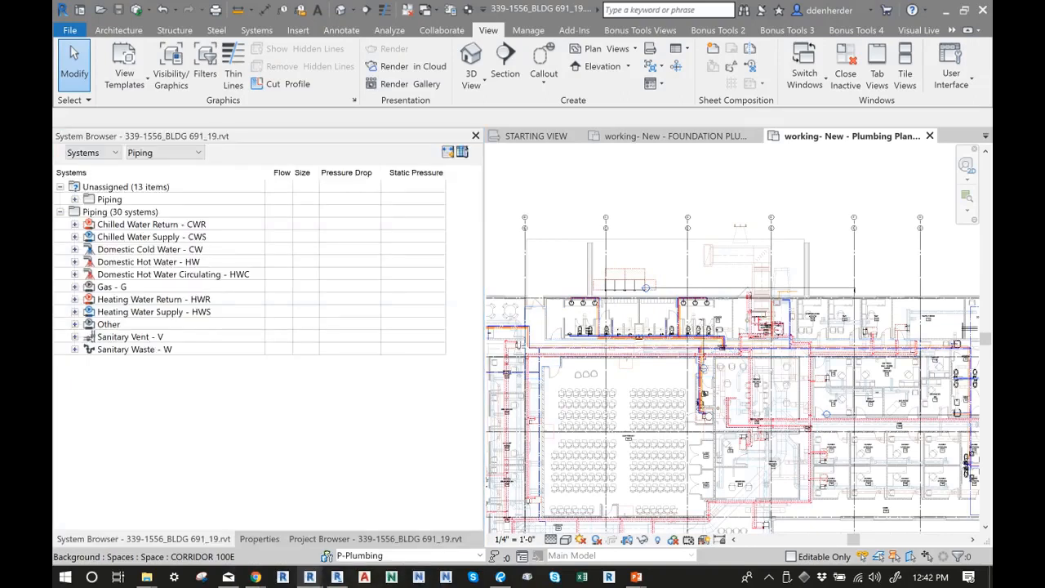
# Turn off the Pressure Drop and Static Pressure columns among the System Browser's General column settings
pyautogui.click(462, 152)
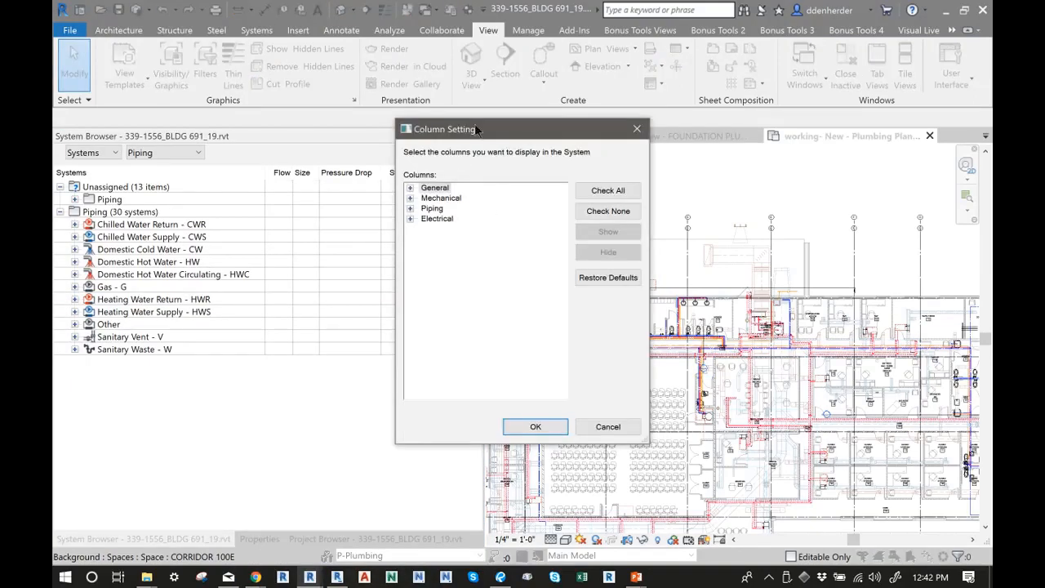
pyautogui.moveTo(477, 129); pyautogui.dragTo(611, 117)
pyautogui.click(545, 175)
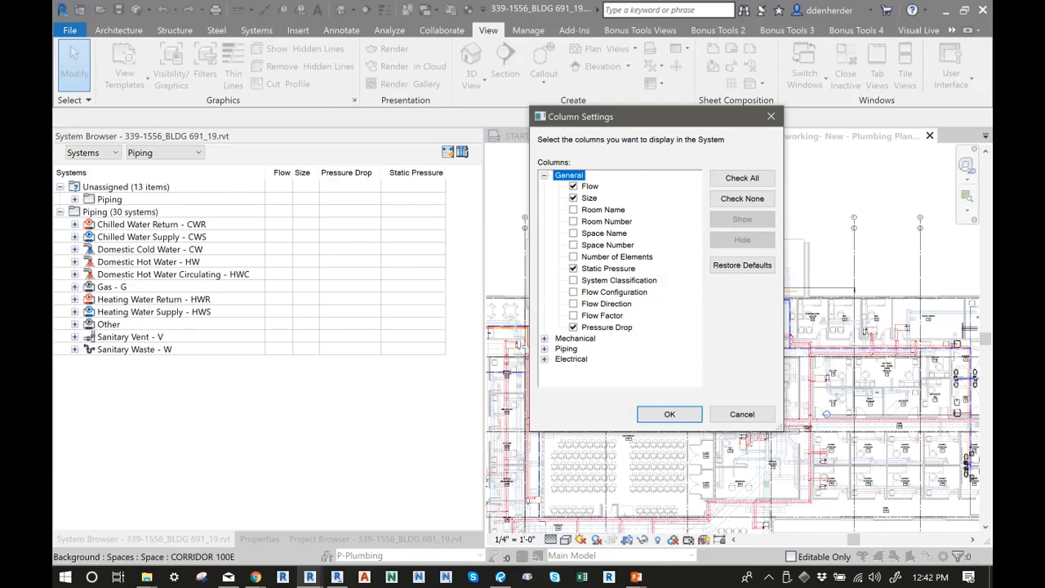
pyautogui.click(608, 269)
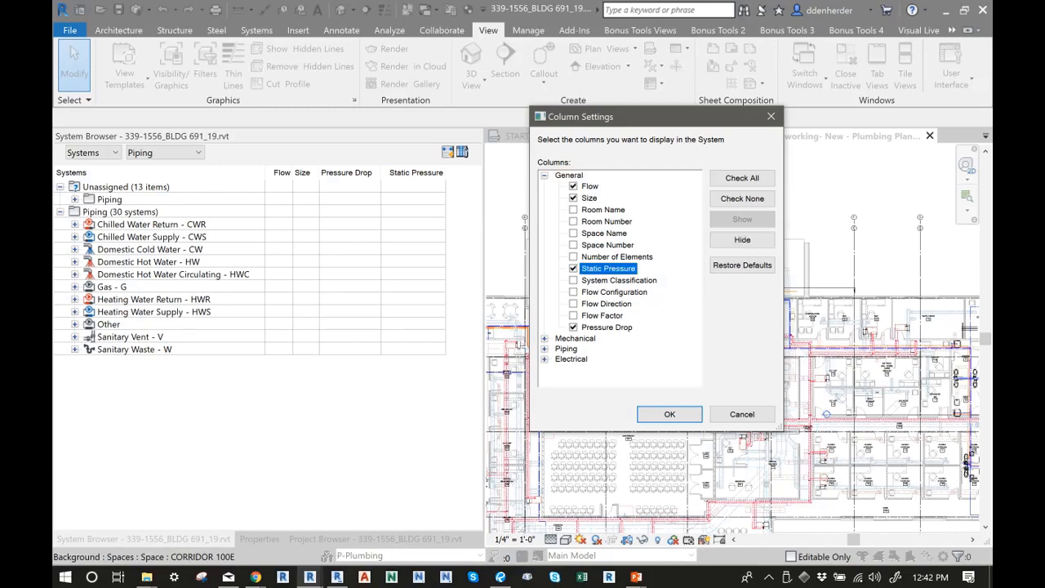
pyautogui.click(607, 327)
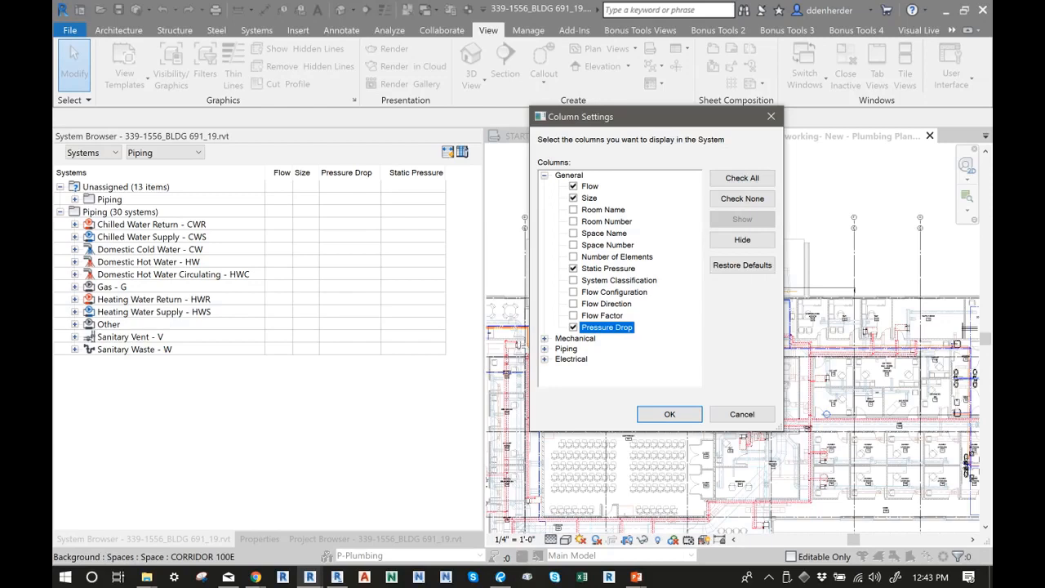
pyautogui.click(573, 327)
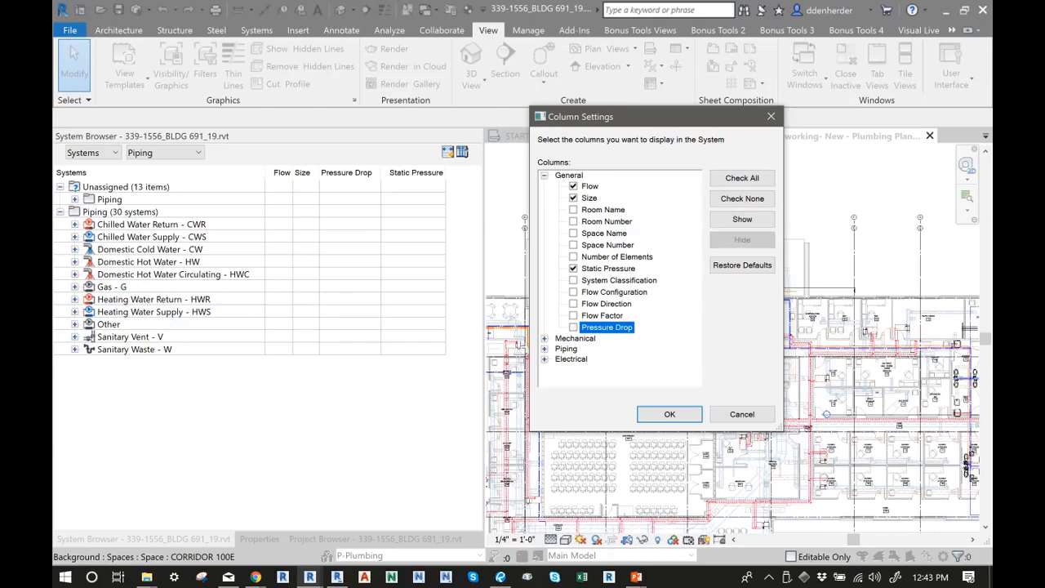
pyautogui.click(574, 269)
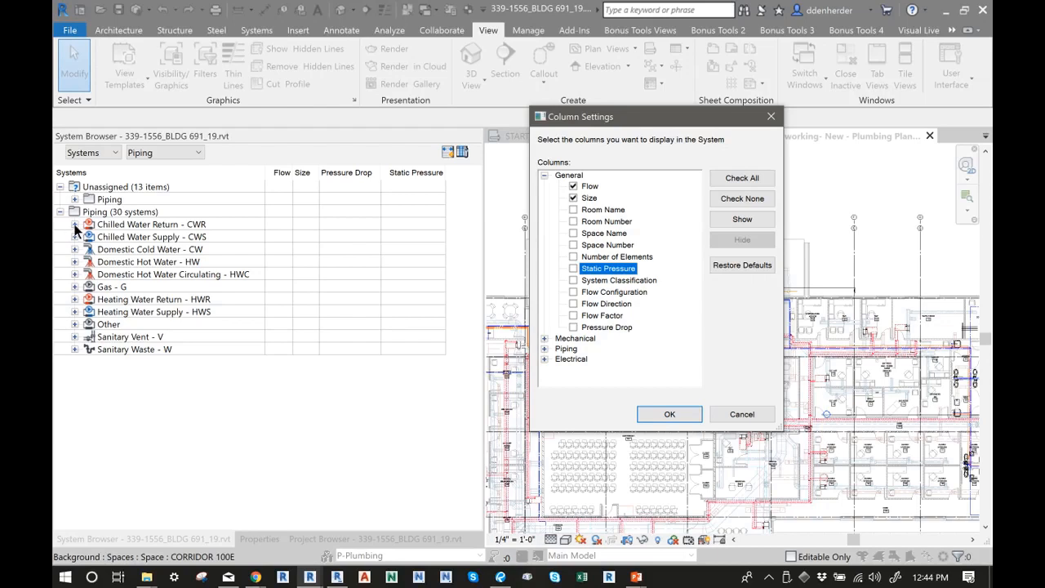
# Turn off the Loss Coefficient column, leave Volume as the only Piping column shown, and apply the column settings
pyautogui.click(545, 338)
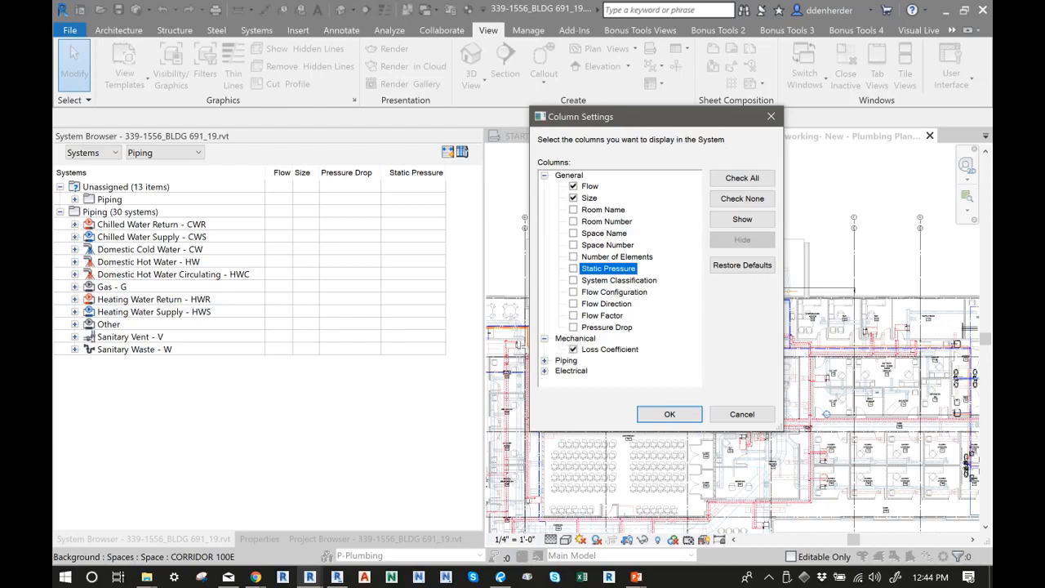
pyautogui.click(574, 350)
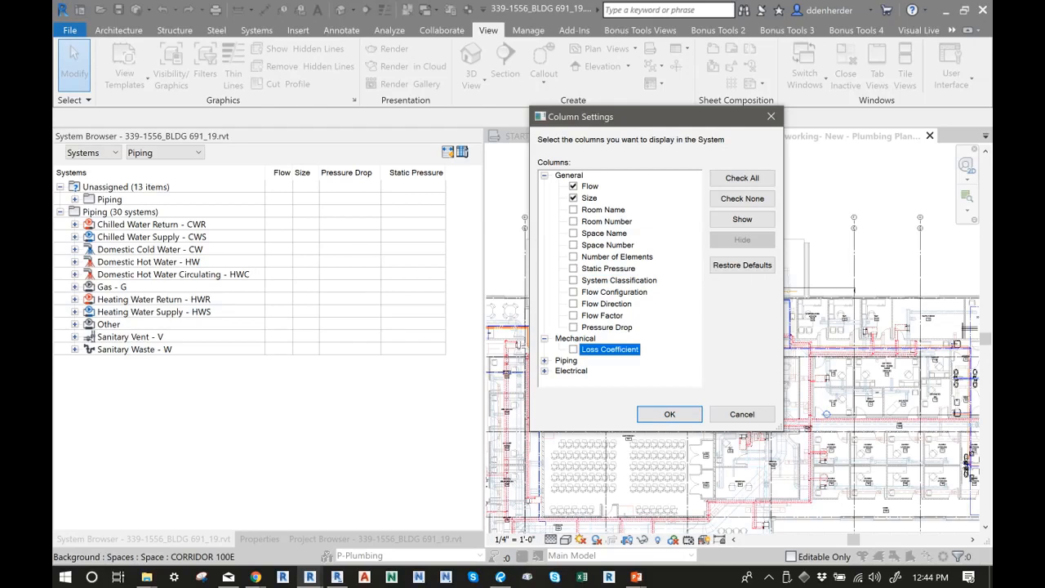
pyautogui.click(545, 360)
pyautogui.click(573, 373)
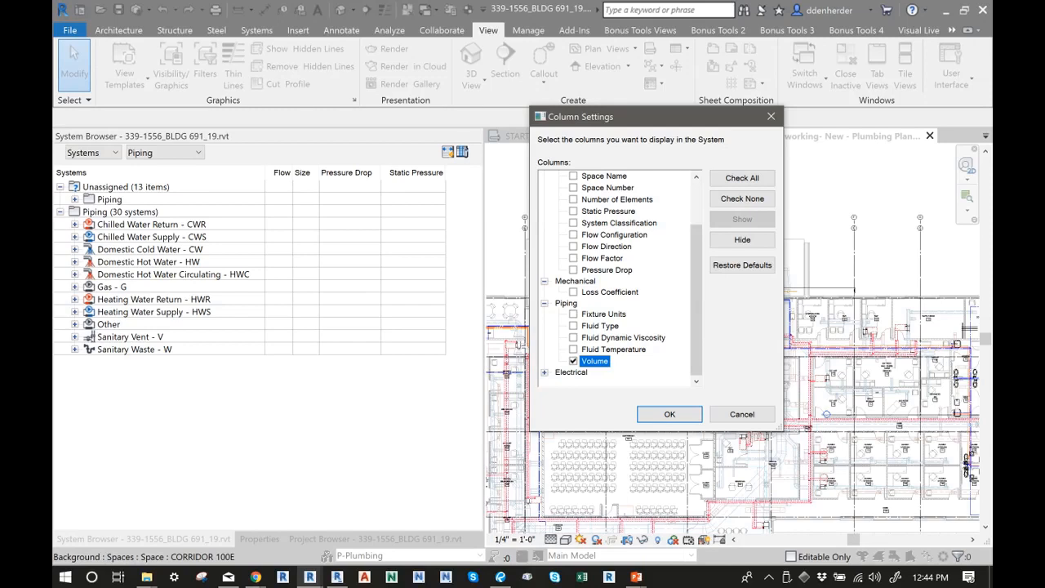
pyautogui.click(545, 372)
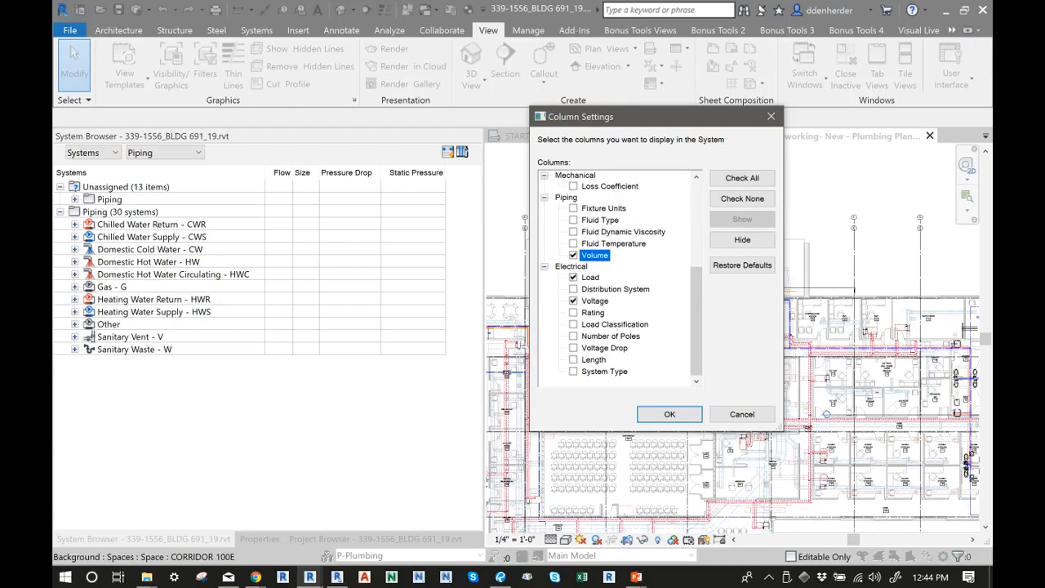
pyautogui.click(544, 267)
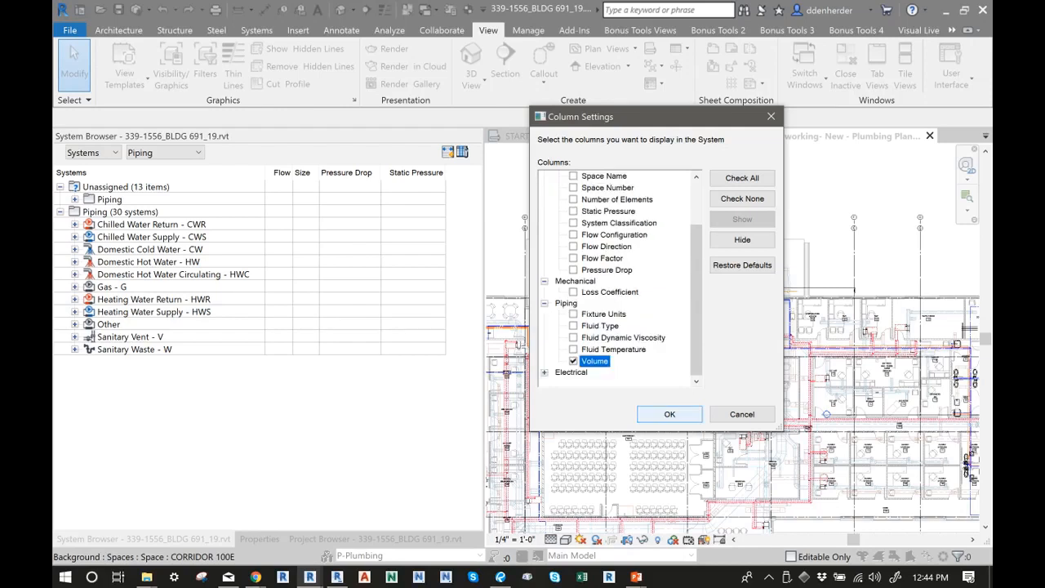
pyautogui.click(670, 414)
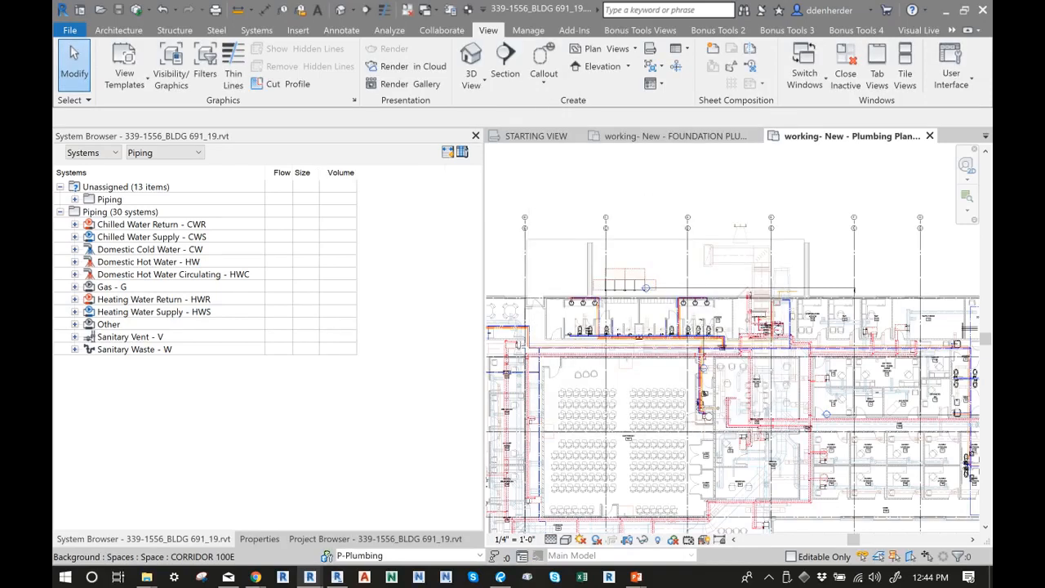
# Review the volumes of the individual Sanitary Vent systems, including V 29 and V 5, and collapse that group
pyautogui.click(76, 338)
pyautogui.click(121, 386)
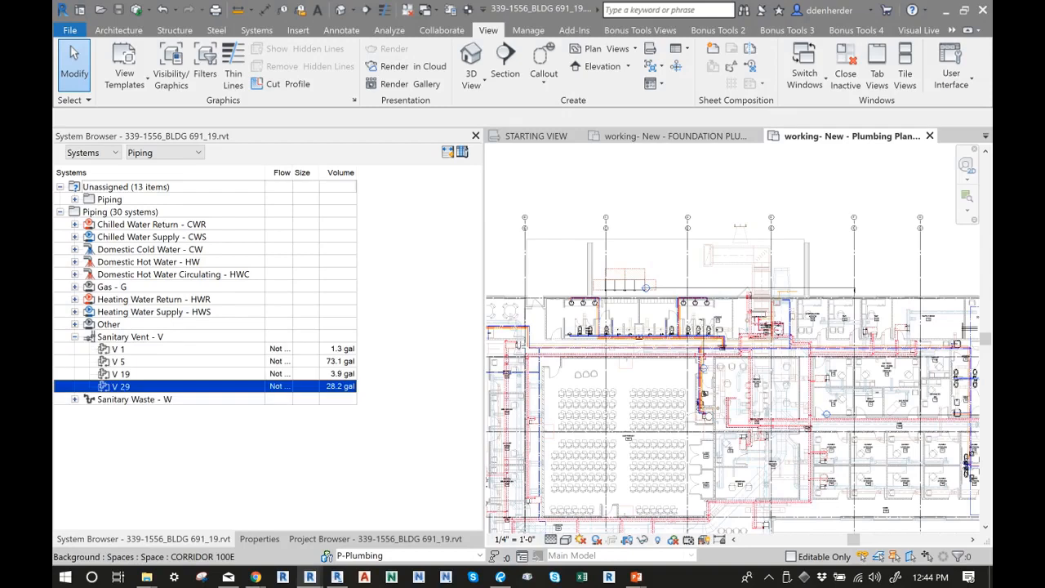
pyautogui.click(342, 361)
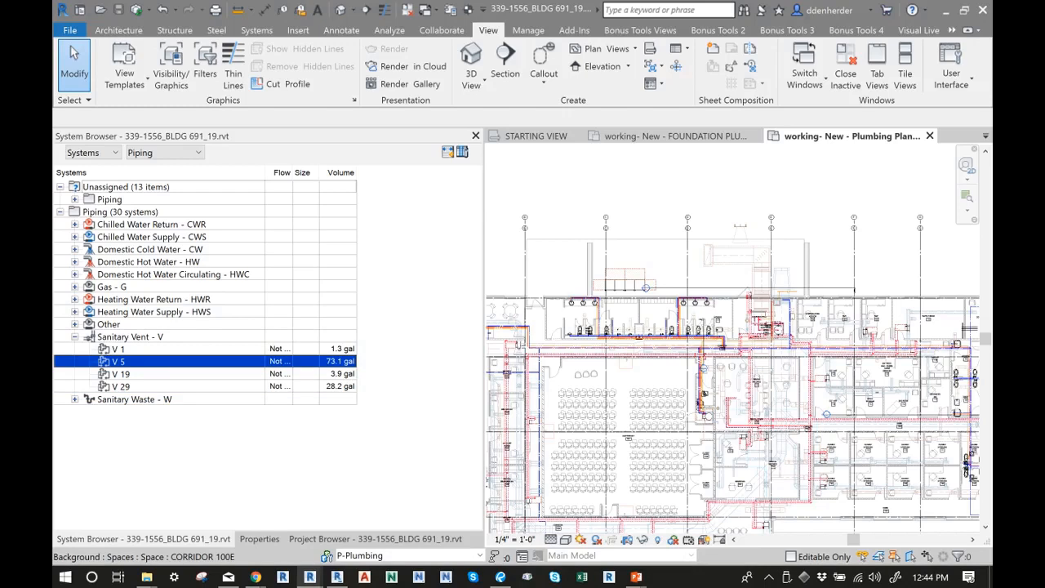
pyautogui.press('Left')
pyautogui.press('Left')
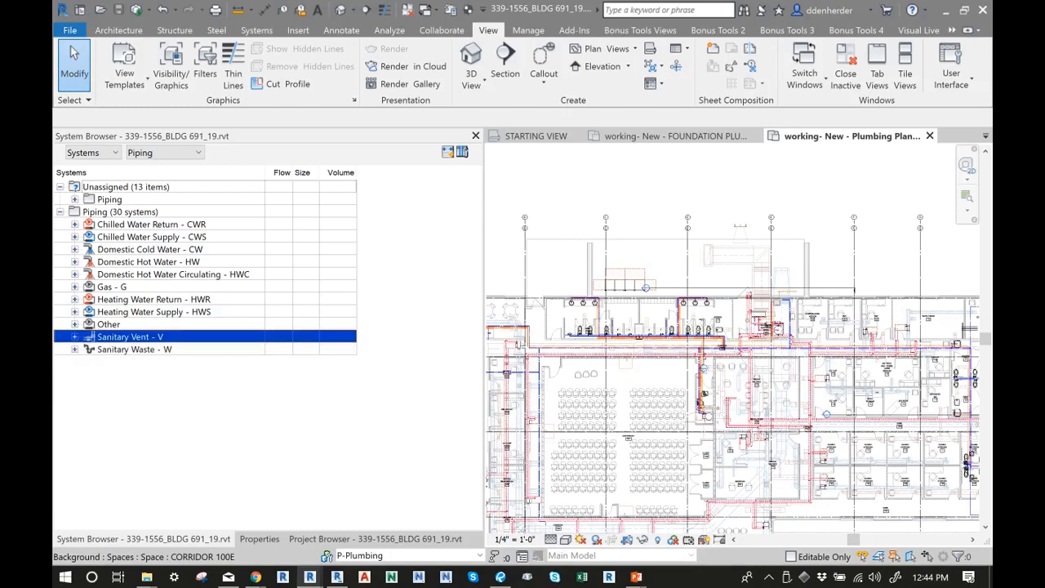
pyautogui.click(122, 350)
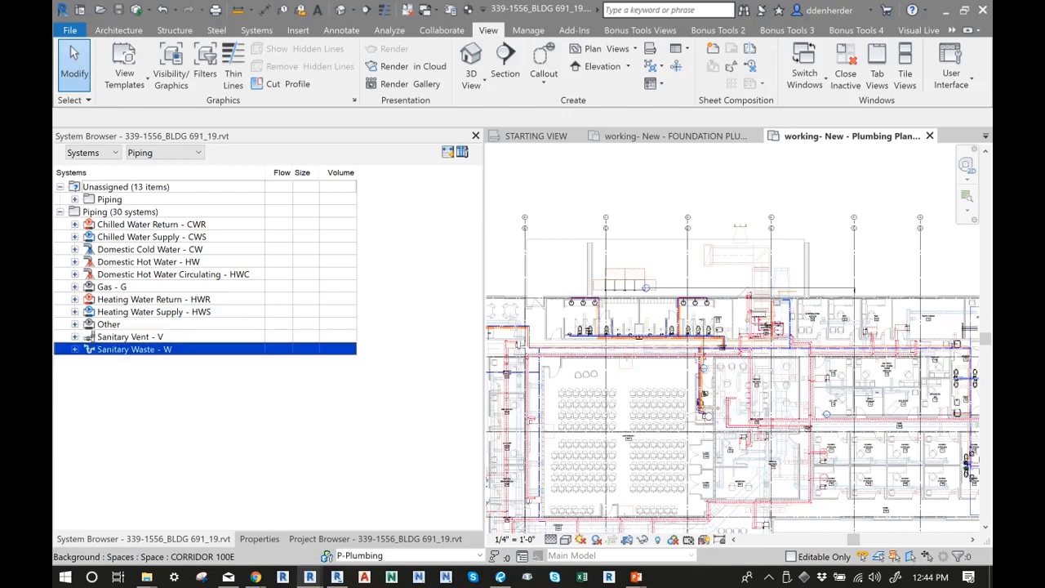
# Review the Heating Water Return systems and the flow and size of the equipment connected to HWR-Weekday
pyautogui.click(75, 299)
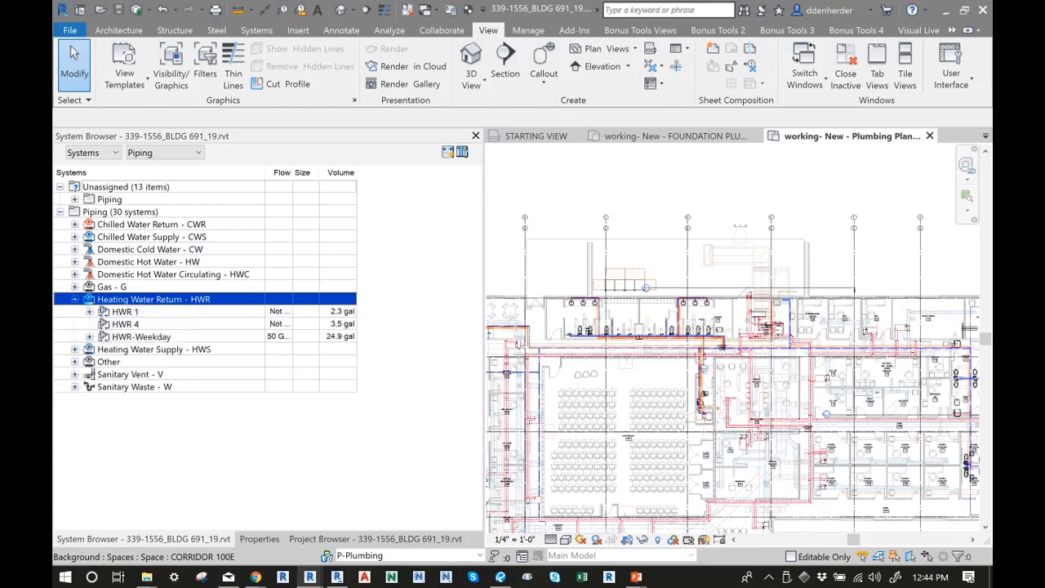
pyautogui.click(109, 362)
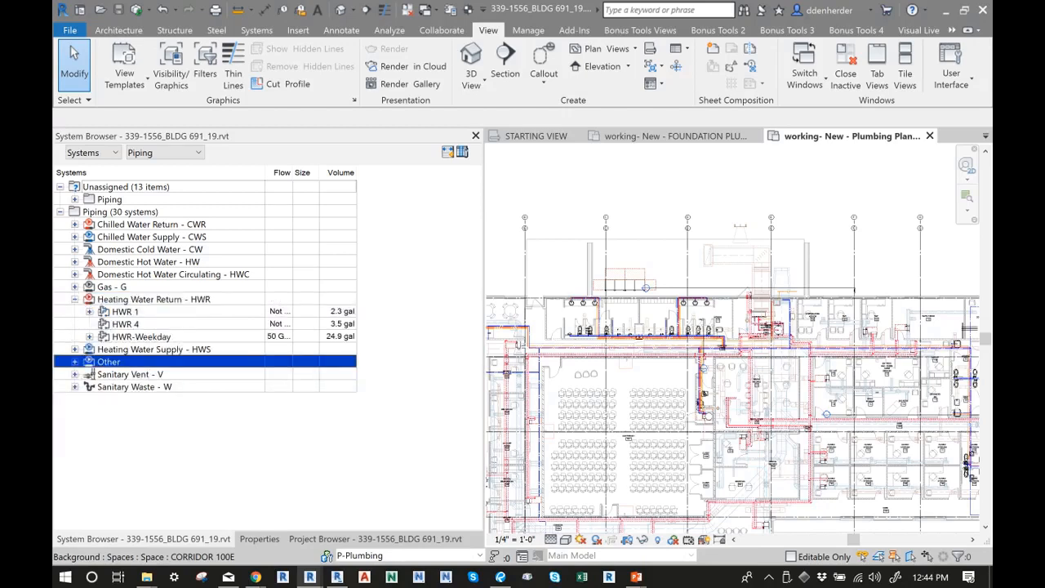
pyautogui.click(90, 337)
pyautogui.click(90, 337)
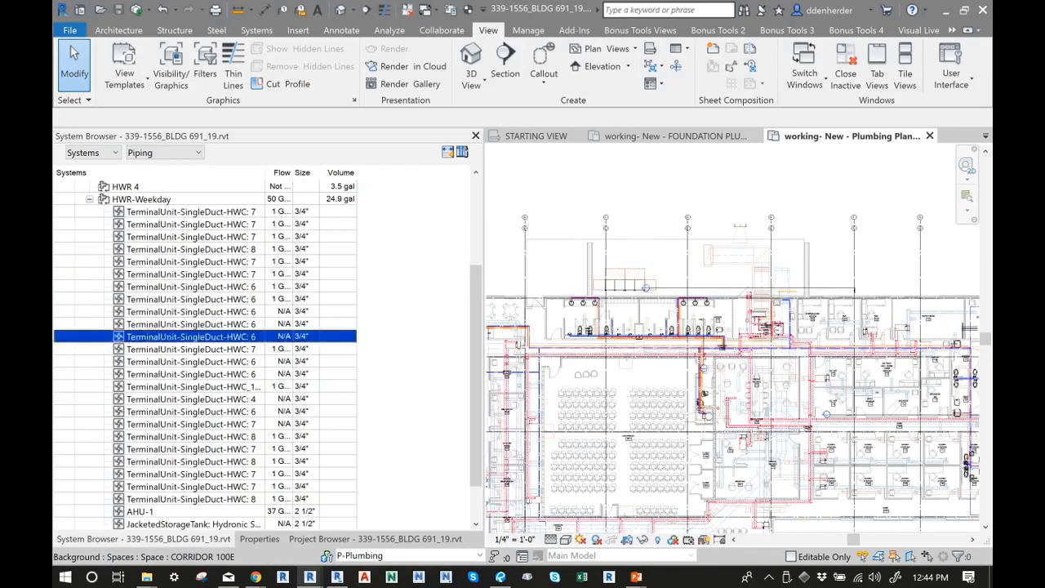
pyautogui.click(89, 200)
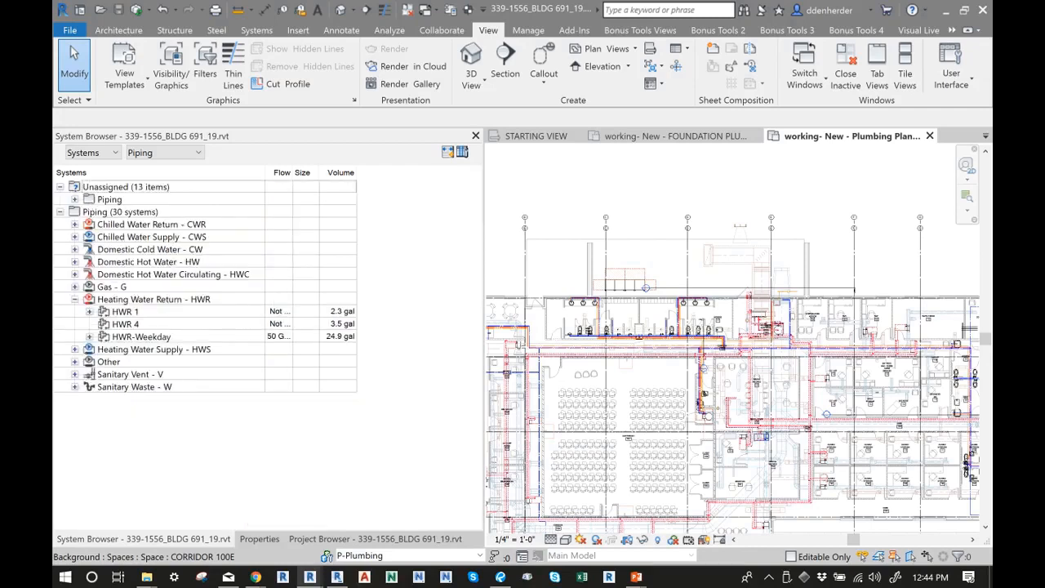
# Highlight HWR-Weekday and HWS-Weekday in the plumbing plan and compare the volumes of the heating water return and supply systems
pyautogui.click(141, 336)
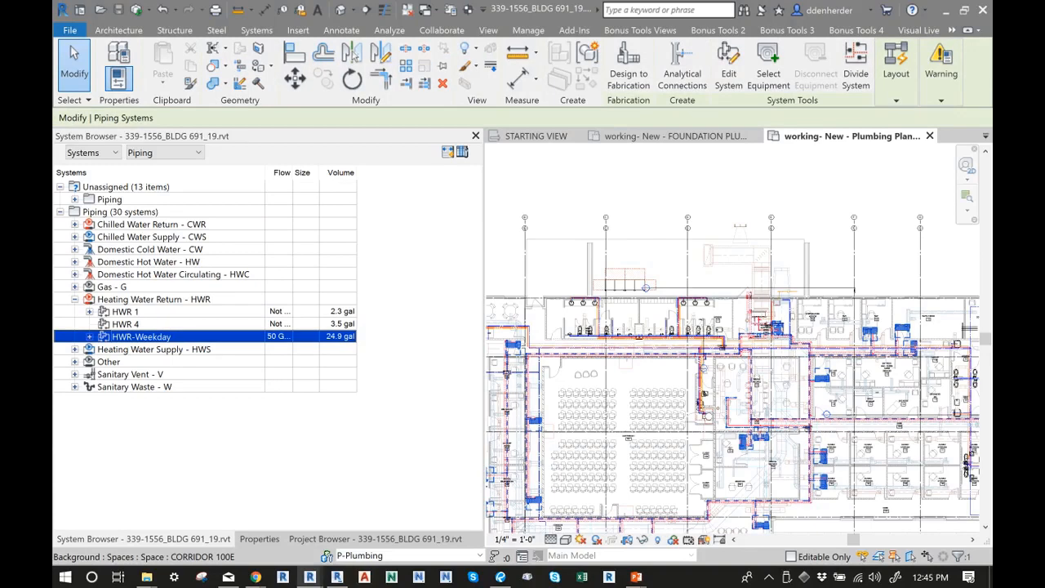
pyautogui.keyDown('ctrl'); pyautogui.click(154, 350); pyautogui.keyUp('ctrl')
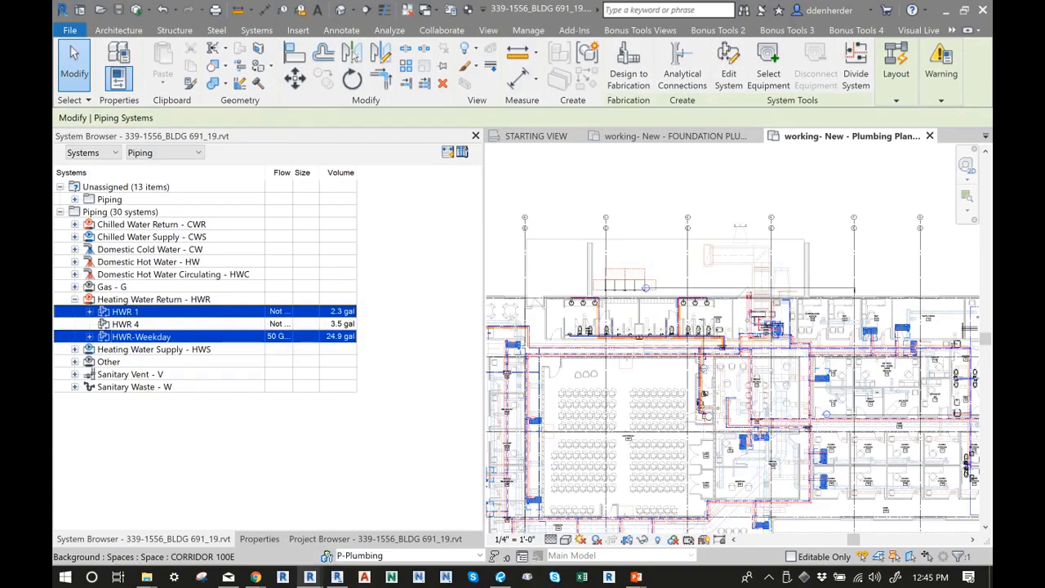
pyautogui.click(89, 312)
pyautogui.click(89, 312)
pyautogui.click(75, 350)
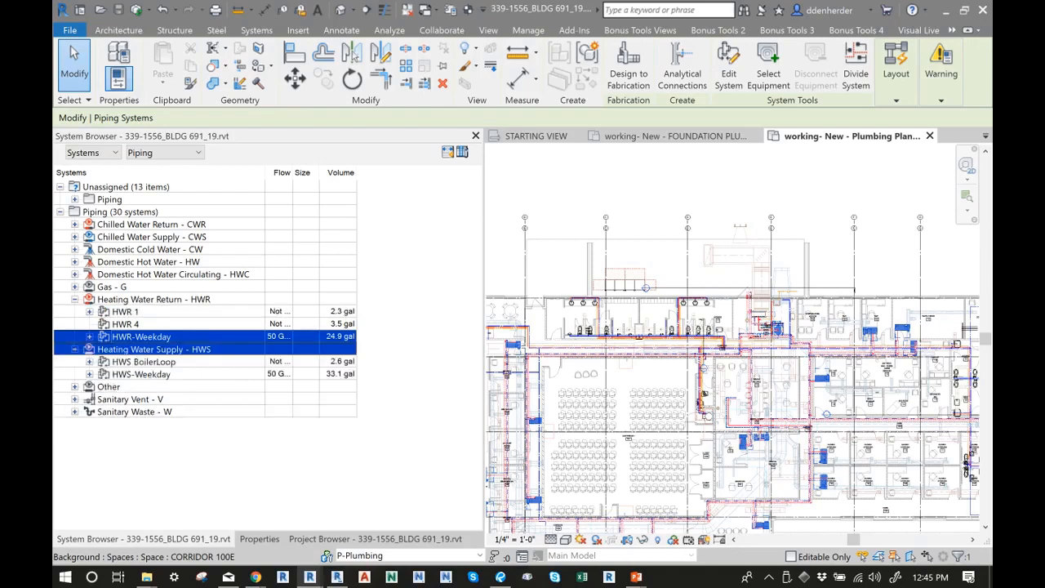
pyautogui.click(141, 374)
pyautogui.click(143, 362)
pyautogui.click(142, 374)
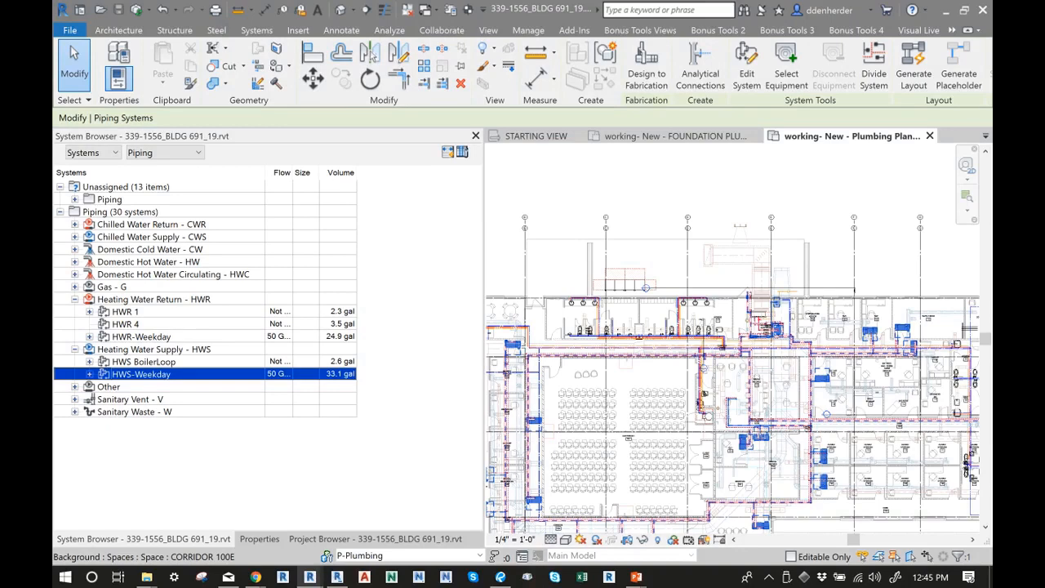
# Check the volumes of gas systems G 2 and G 3, and highlight HWR-Weekday in the plan again
pyautogui.click(76, 287)
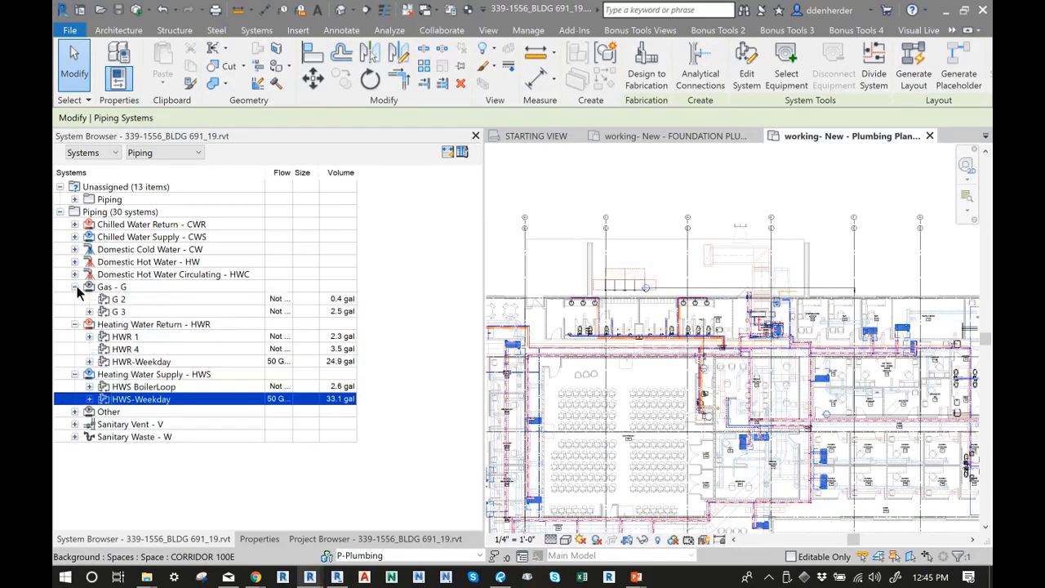
pyautogui.keyDown('ctrl'); pyautogui.click(114, 311); pyautogui.keyUp('ctrl')
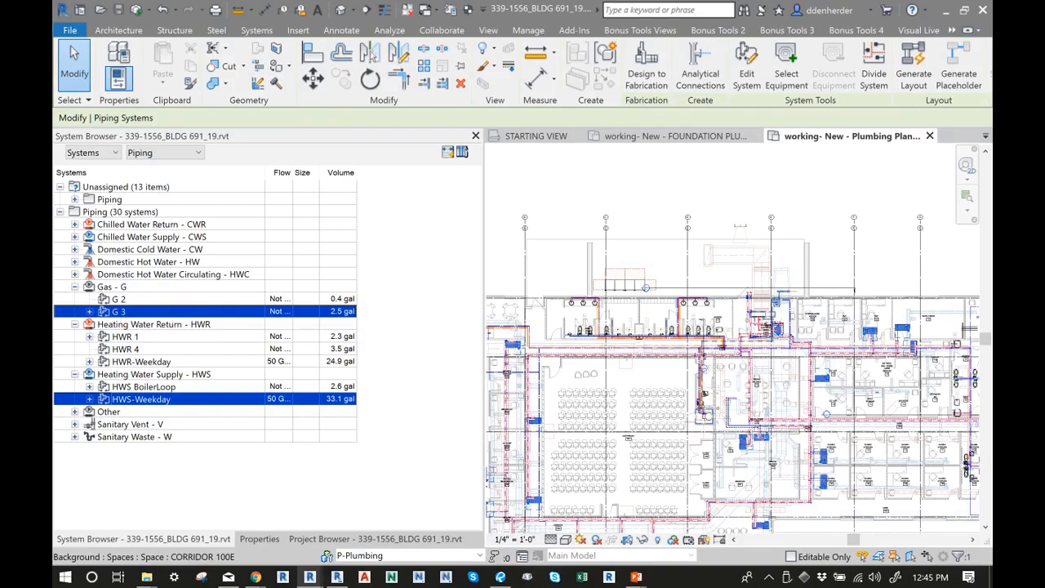
pyautogui.click(142, 362)
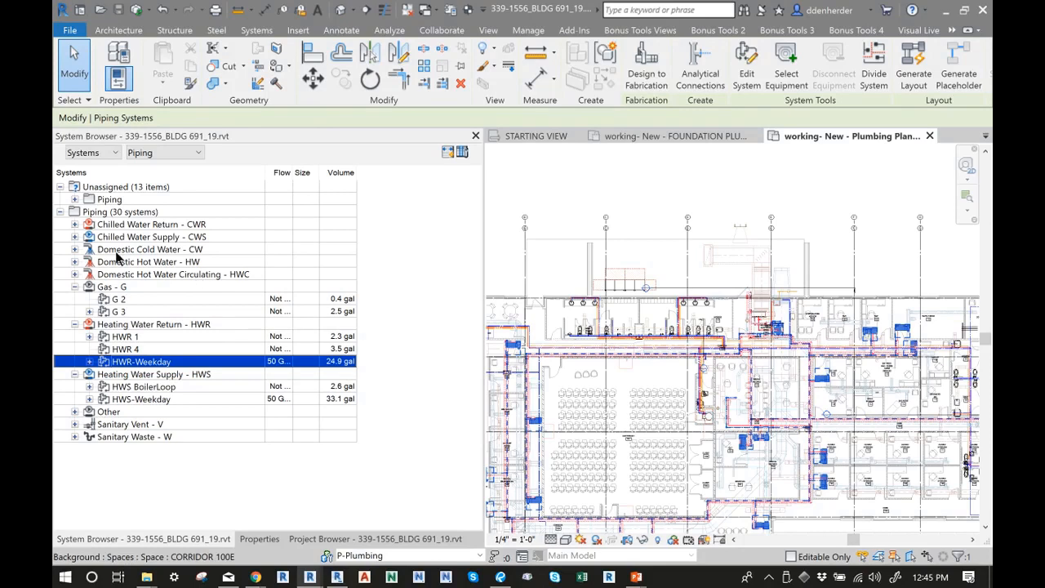
# Inspect the computed volume of the chilled water return system CWR 2 and the supply system CWS 2
pyautogui.keyDown('ctrl'); pyautogui.click(90, 250); pyautogui.keyUp('ctrl')
pyautogui.click(75, 225)
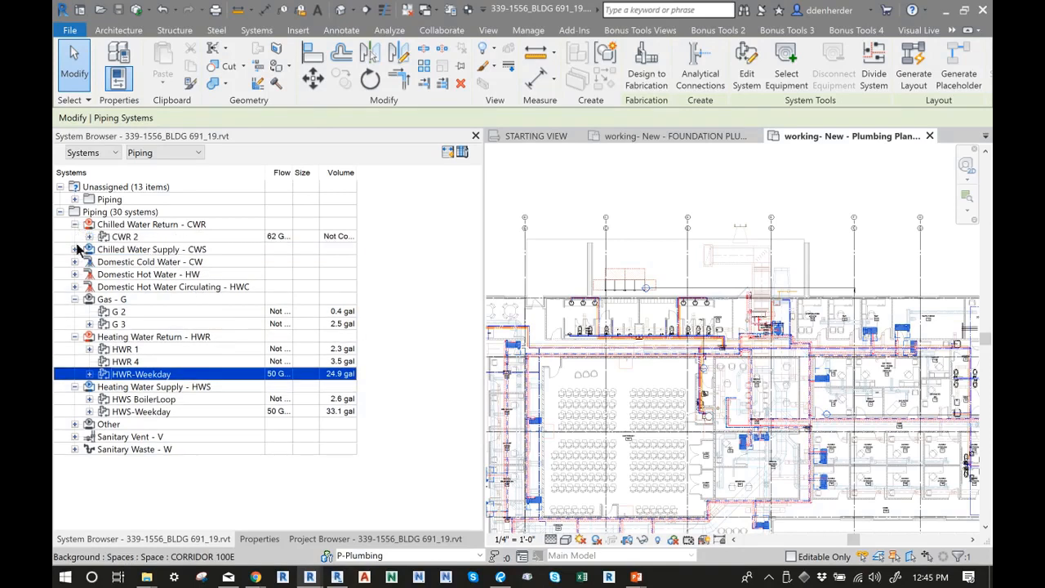
pyautogui.click(75, 249)
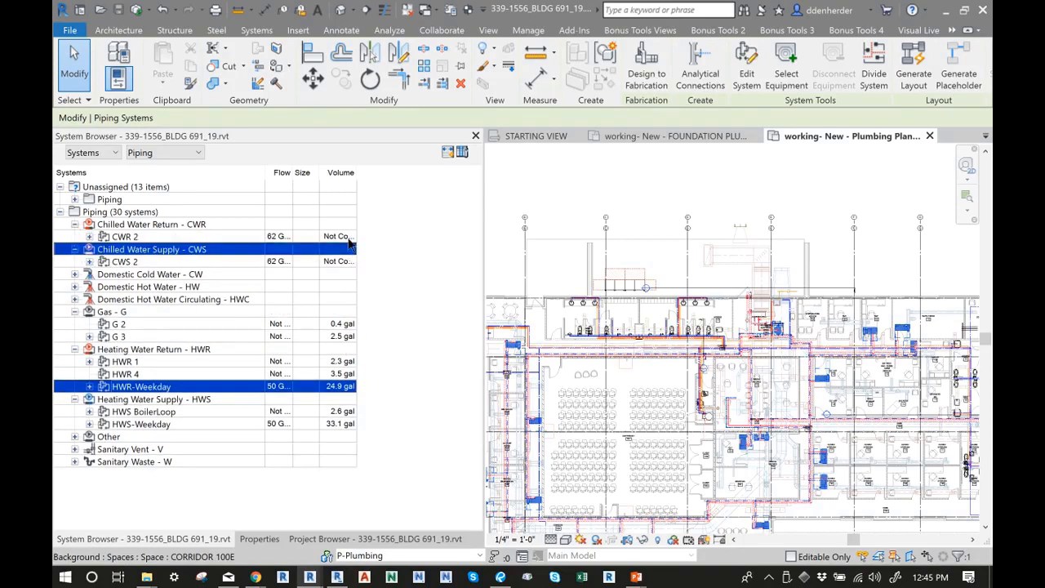
pyautogui.click(348, 236)
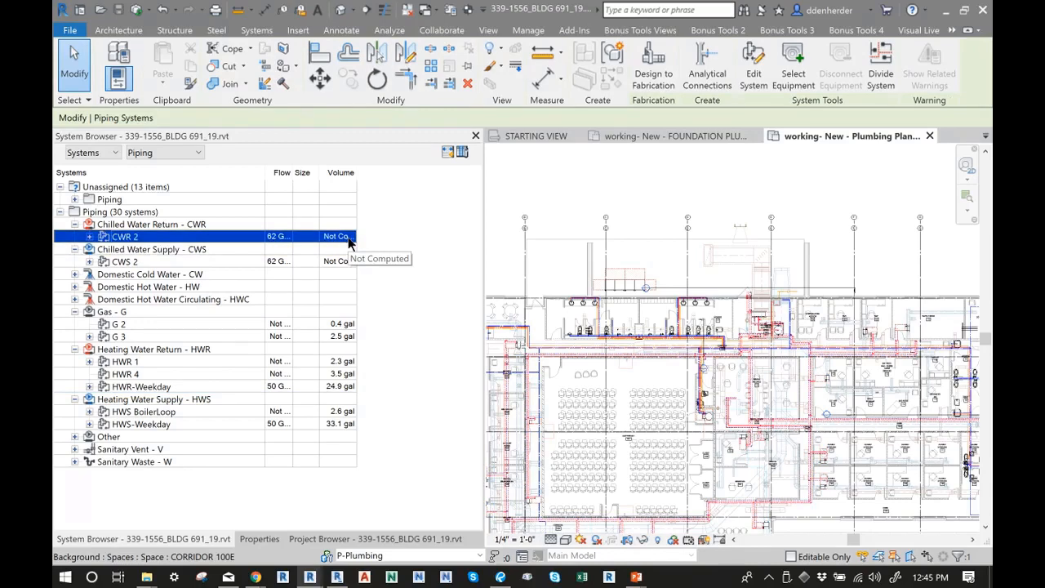
# Collapse the piping systems tree and narrow the System Browser to give the plumbing plan more room, with nothing selected
pyautogui.click(75, 225)
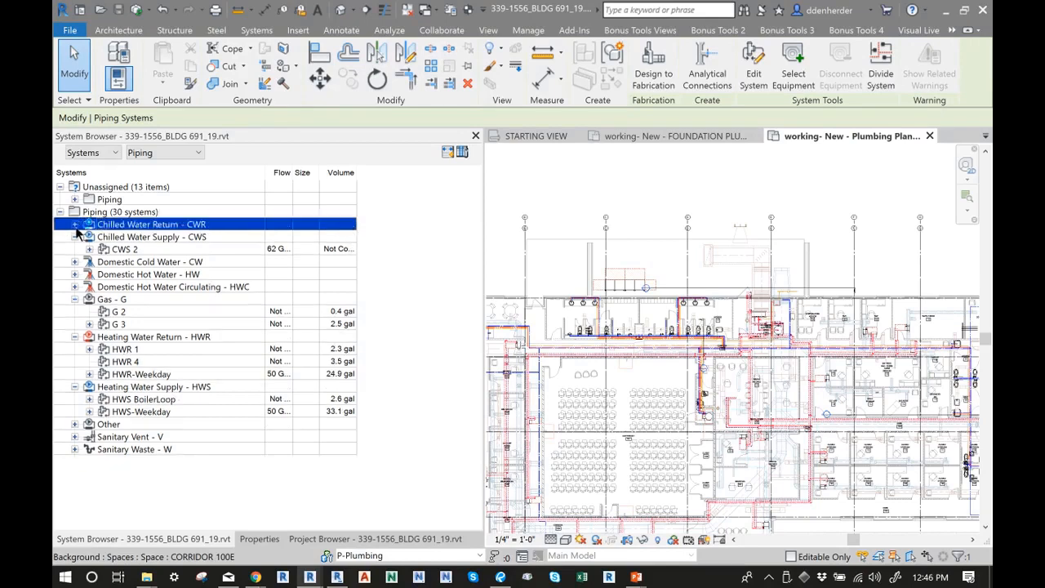
pyautogui.keyDown('ctrl'); pyautogui.click(78, 237); pyautogui.keyUp('ctrl')
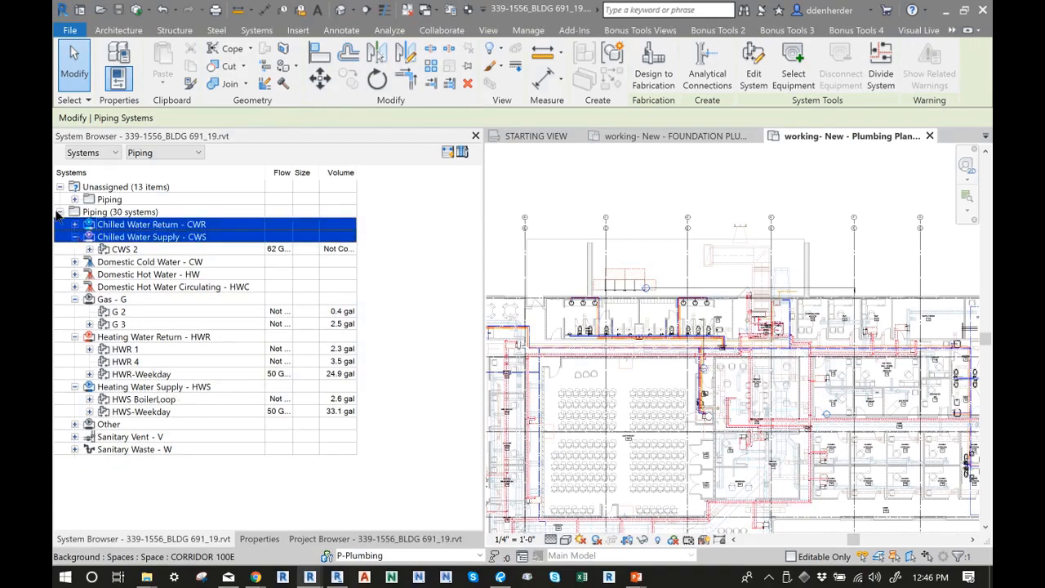
pyautogui.click(60, 212)
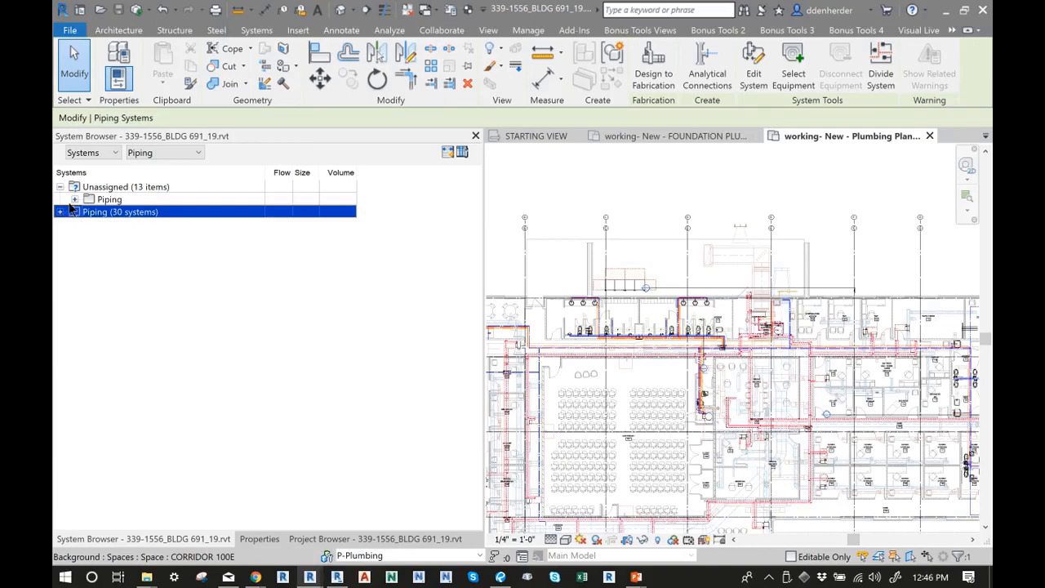
pyautogui.click(74, 199)
pyautogui.click(75, 200)
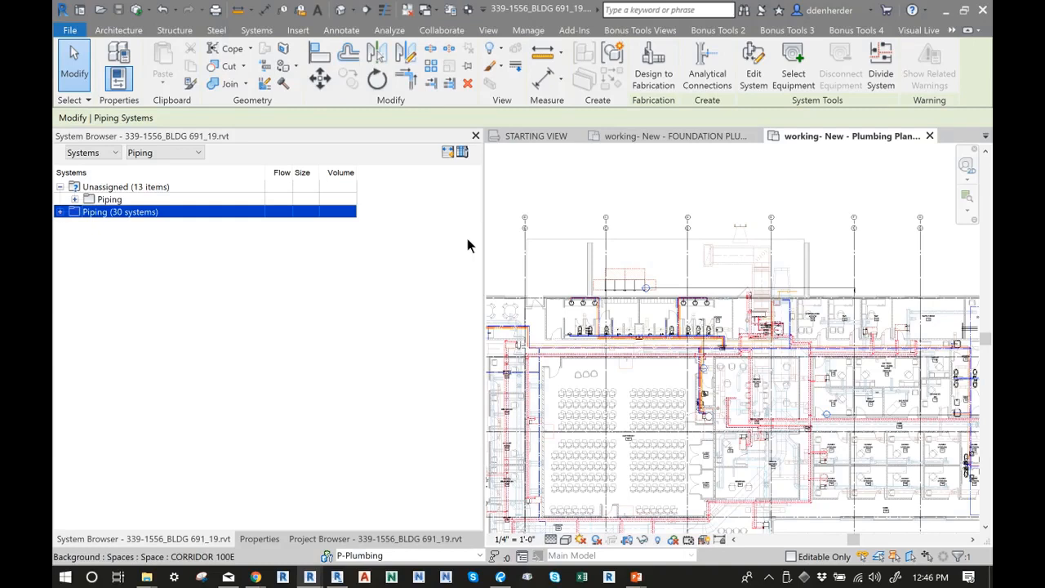
pyautogui.moveTo(484, 239); pyautogui.dragTo(285, 247)
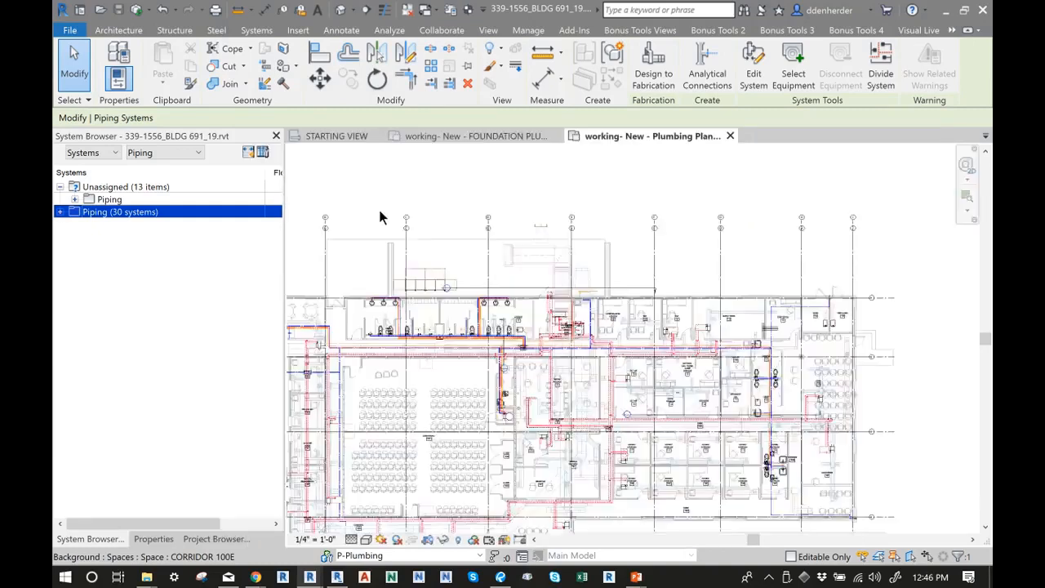
pyautogui.click(381, 188)
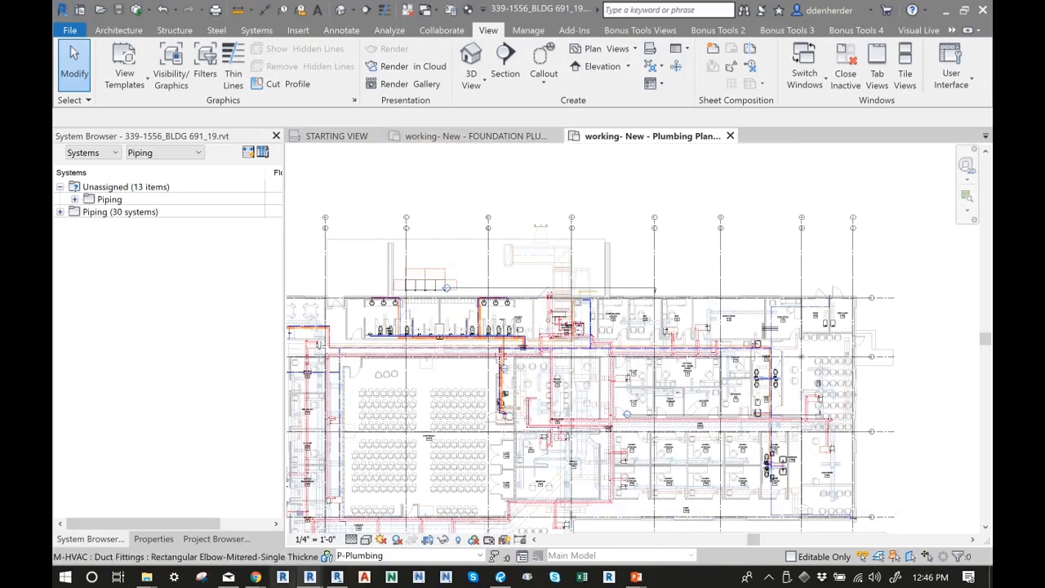
# Switch to the SeaRUG-House_19 project and close its System Browser
pyautogui.moveTo(309, 577)
pyautogui.click(230, 511)
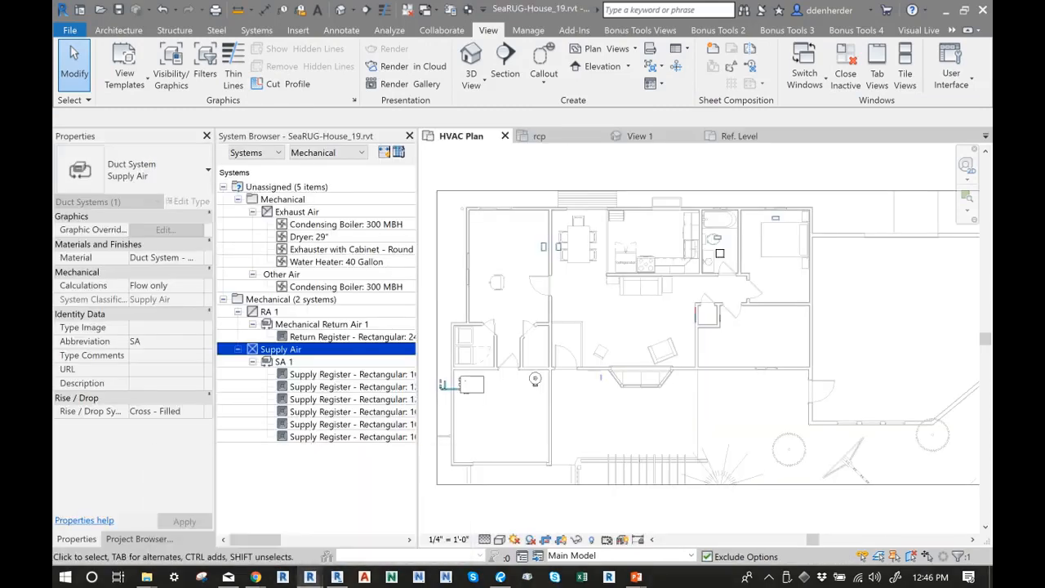
pyautogui.click(409, 136)
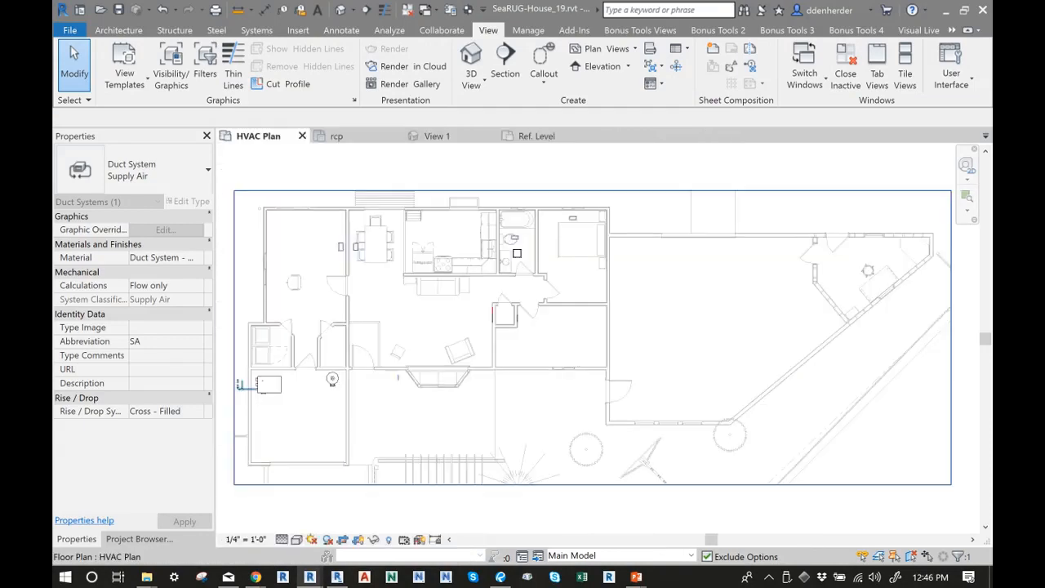
# Open the Electrical Plan from the Electrical floor plans in the Project Browser
pyautogui.click(139, 539)
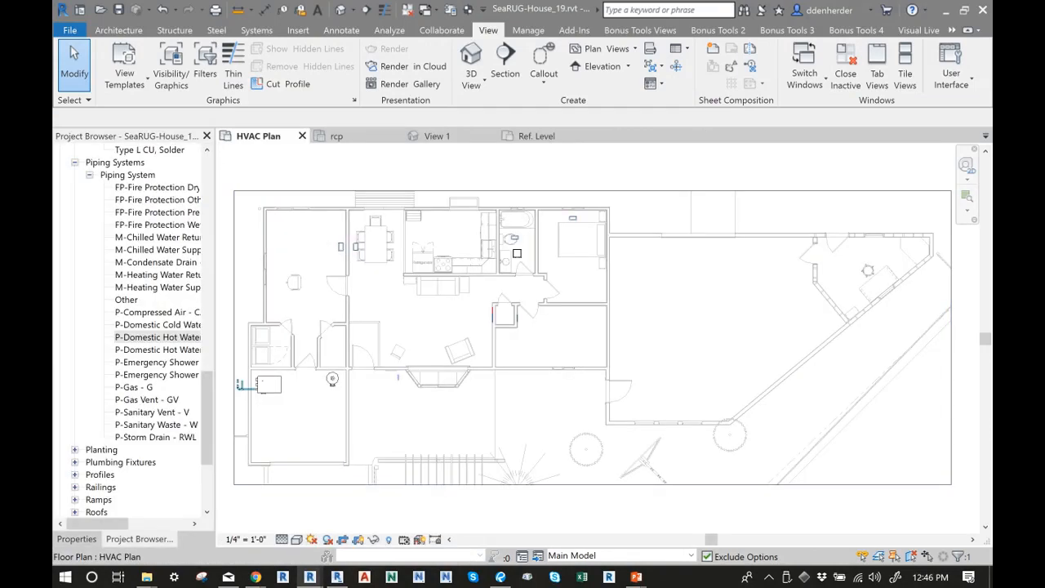
pyautogui.scroll(20, 131, 331)
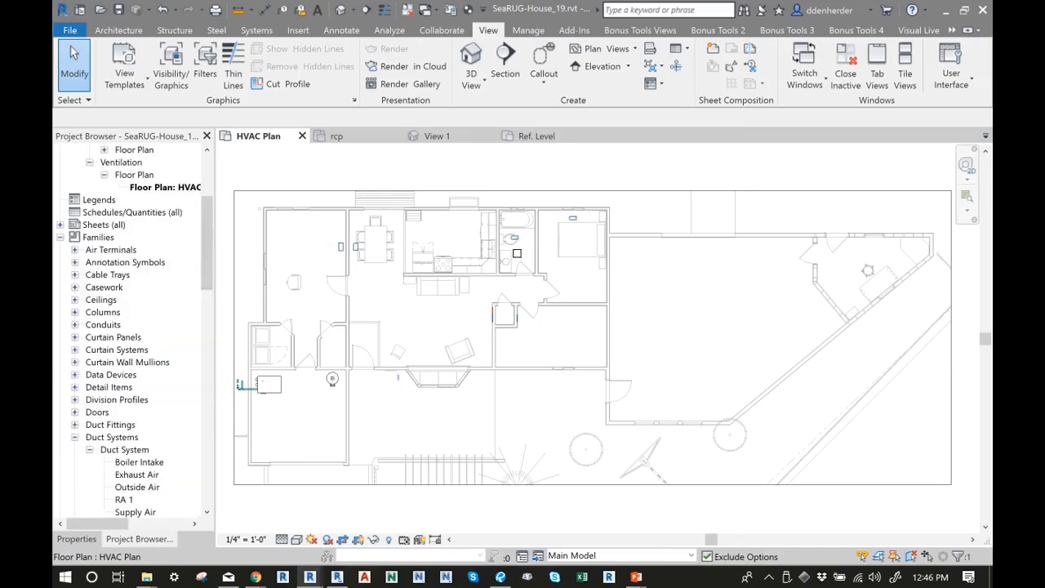
pyautogui.scroll(-6, 130, 331)
pyautogui.scroll(10, 140, 298)
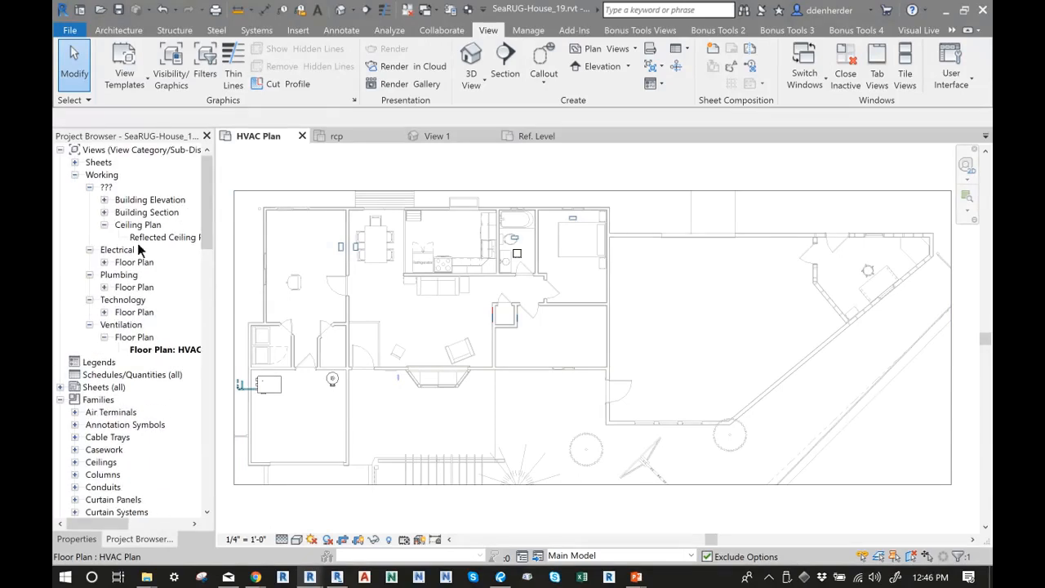
pyautogui.click(104, 262)
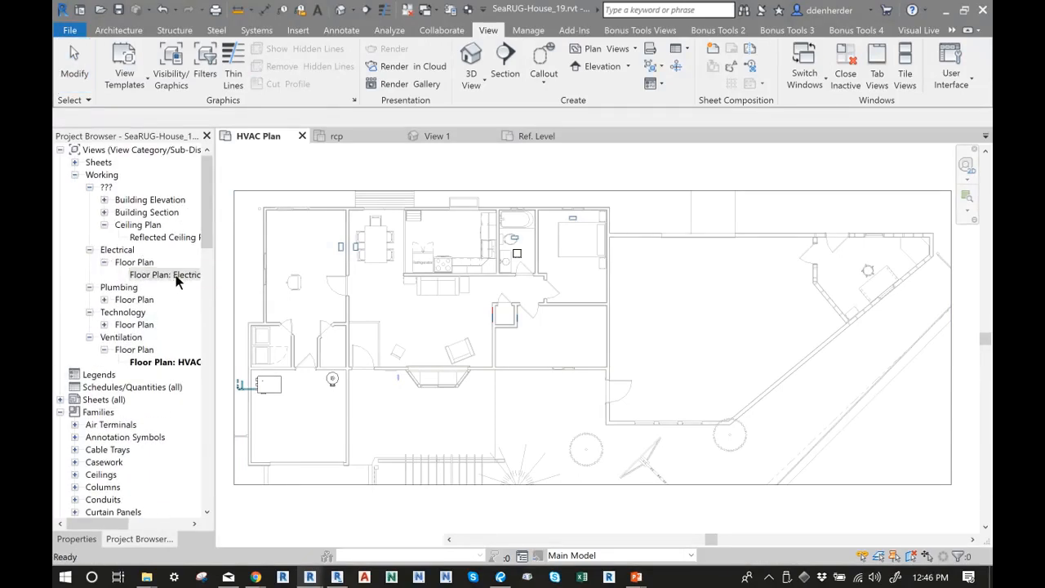
pyautogui.doubleClick(176, 275)
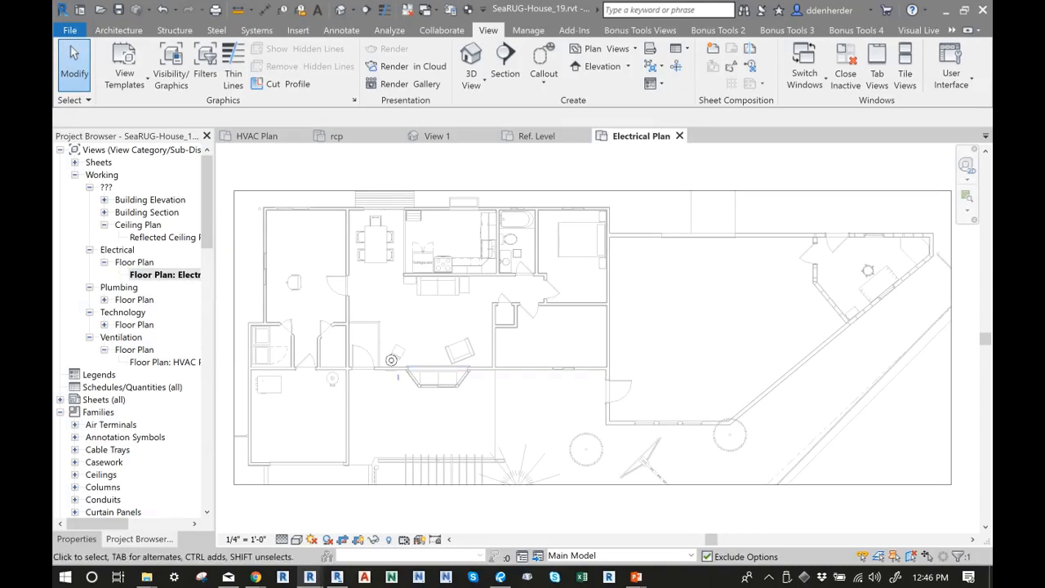
pyautogui.scroll(1, 376, 411)
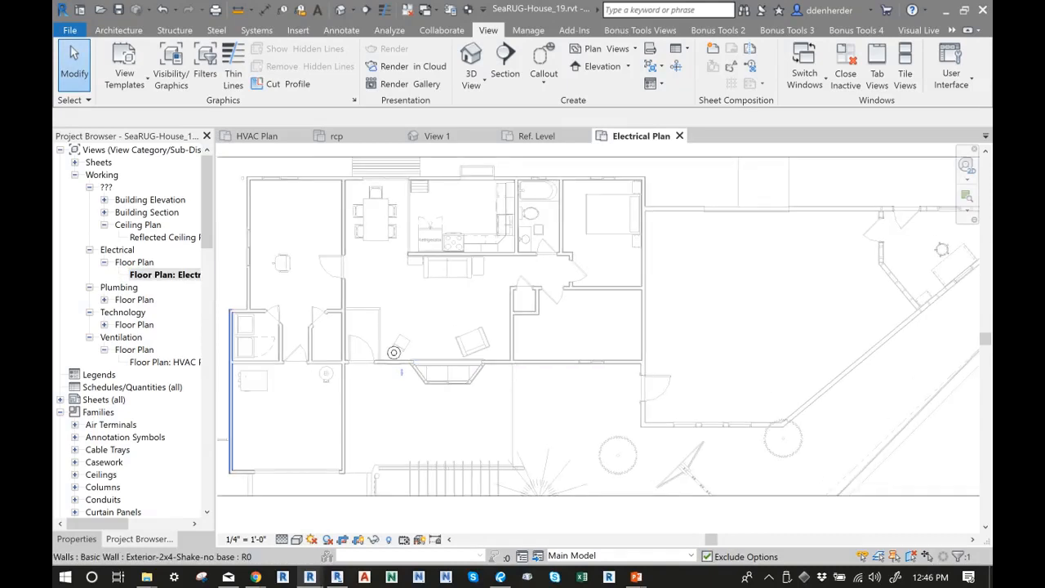
# Collapse the Duct Systems and Ducts categories under Families in the Project Browser
pyautogui.scroll(-2, 147, 375)
pyautogui.scroll(-5, 131, 343)
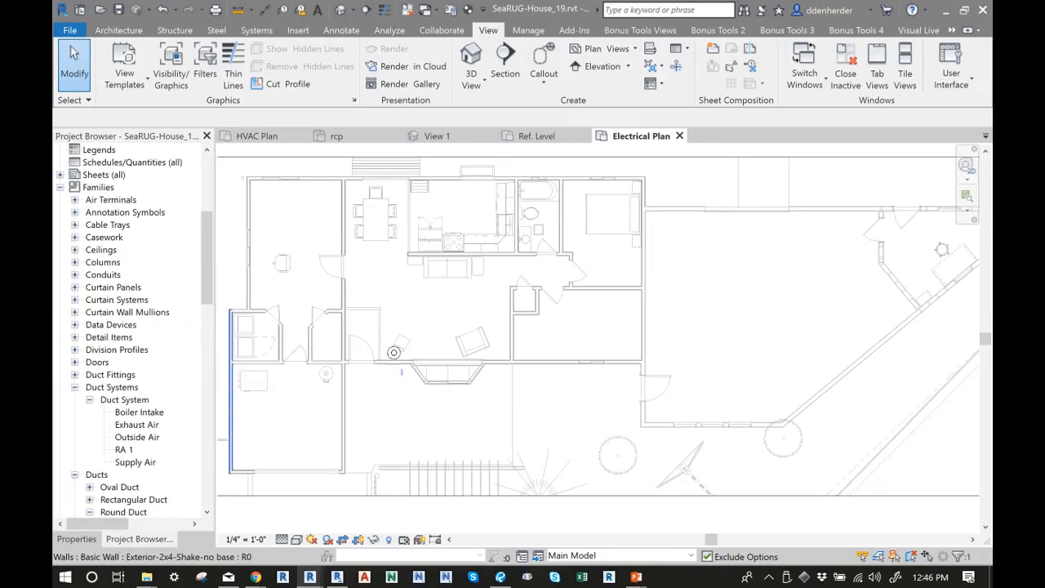
pyautogui.click(74, 387)
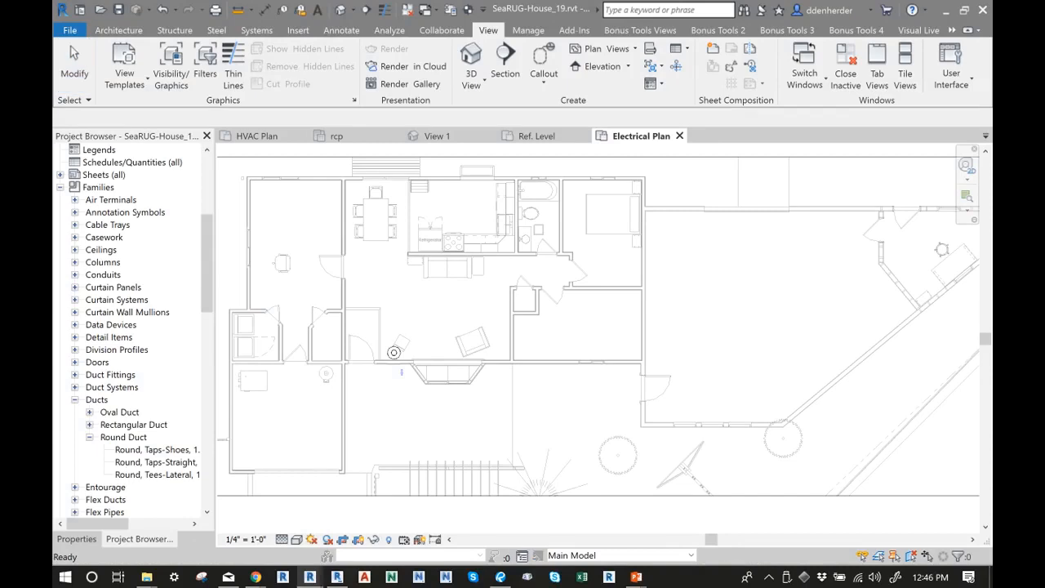
pyautogui.click(74, 400)
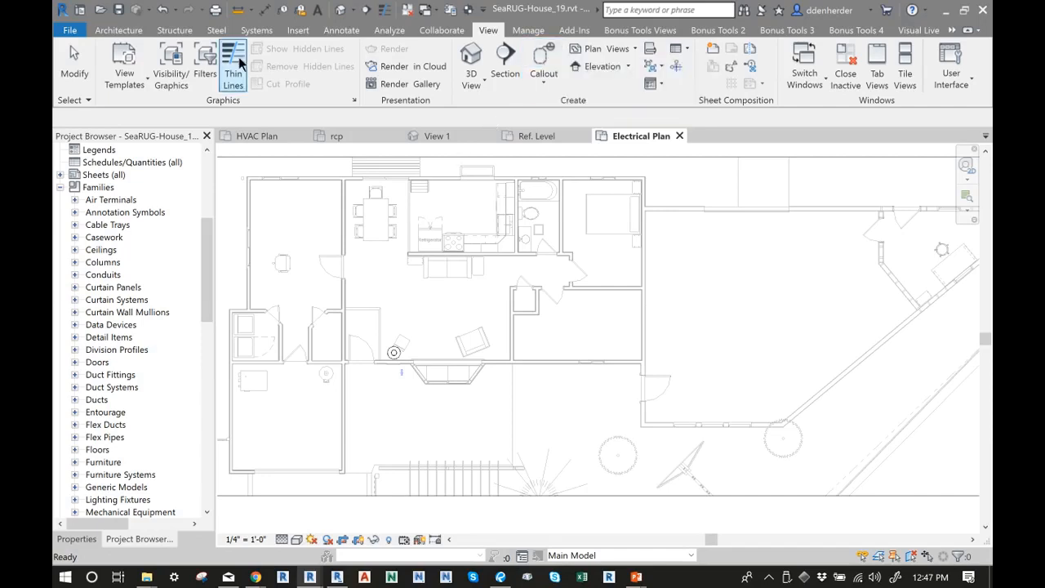
# Start loading a family and open the US Imperial library's Electrical > MEP > Electric Power > Distribution folder
pyautogui.click(299, 30)
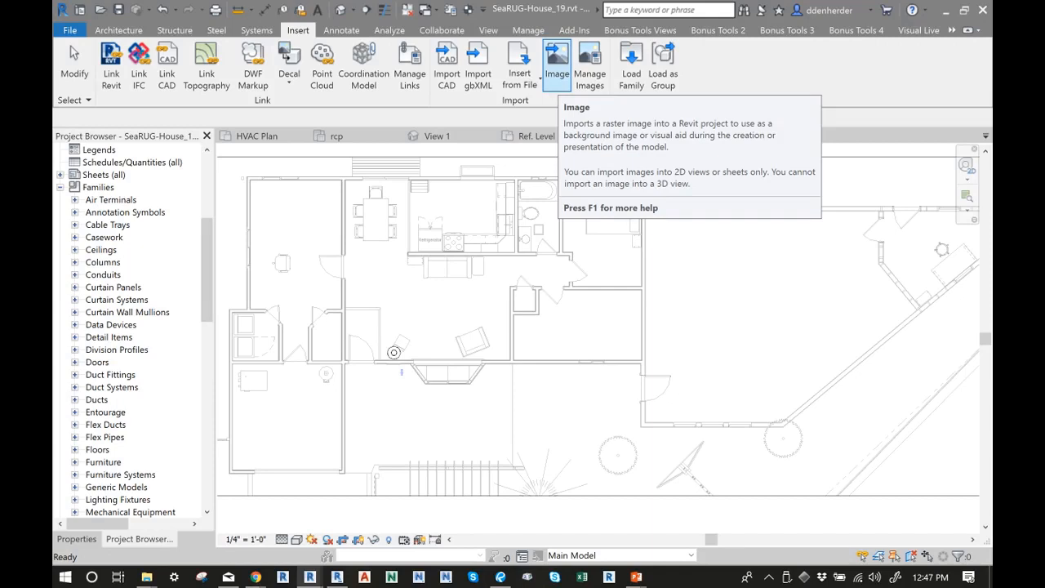
pyautogui.click(632, 64)
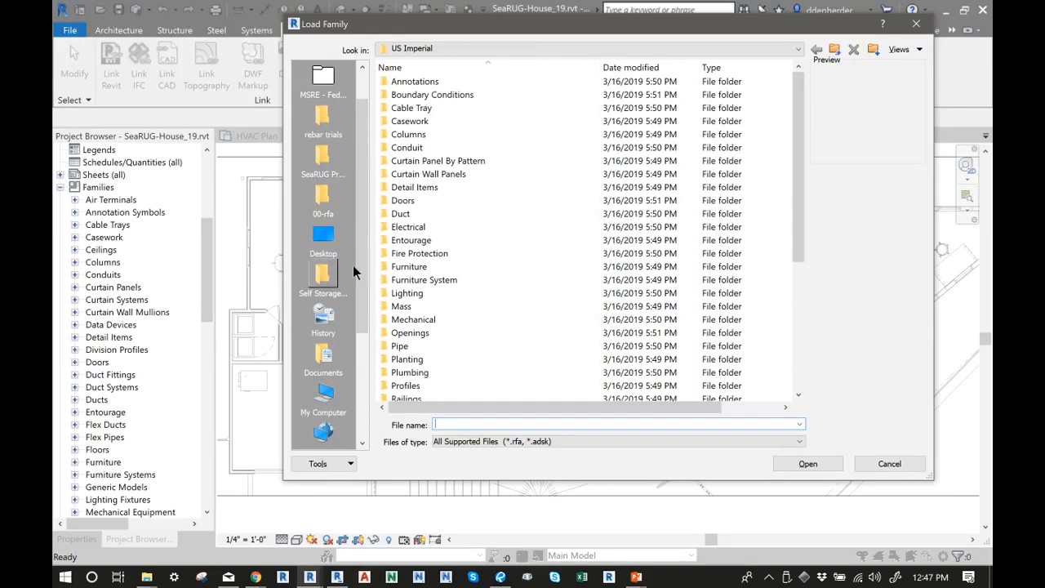
pyautogui.scroll(-3, 350, 234)
pyautogui.scroll(3, 324, 245)
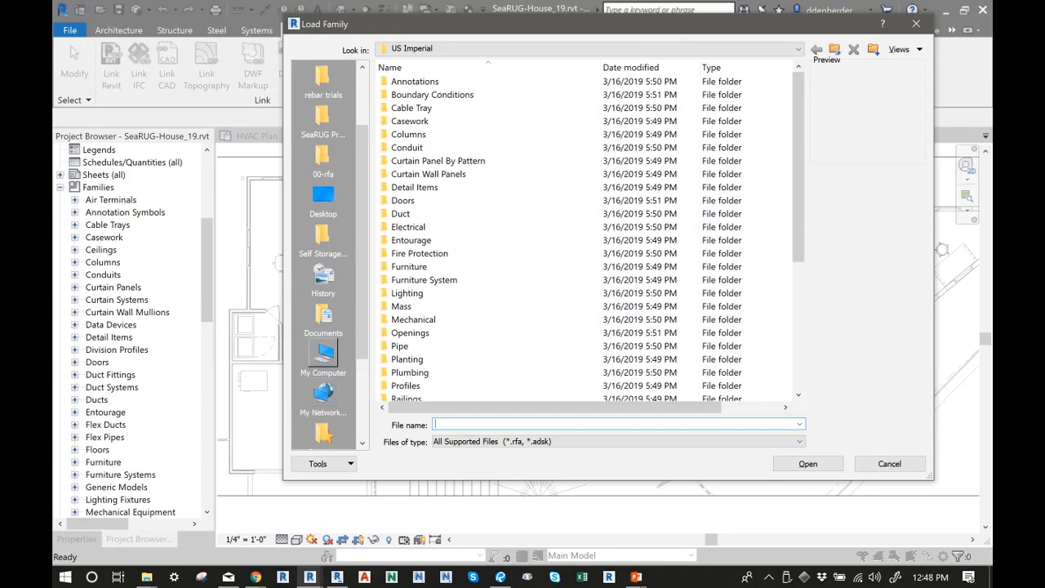
pyautogui.scroll(-1, 323, 359)
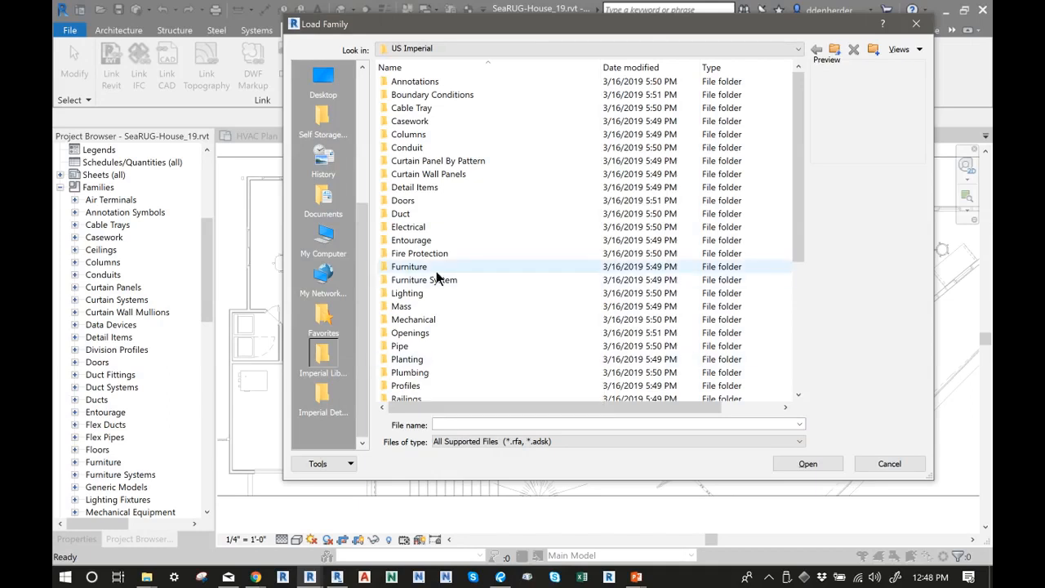
pyautogui.doubleClick(442, 224)
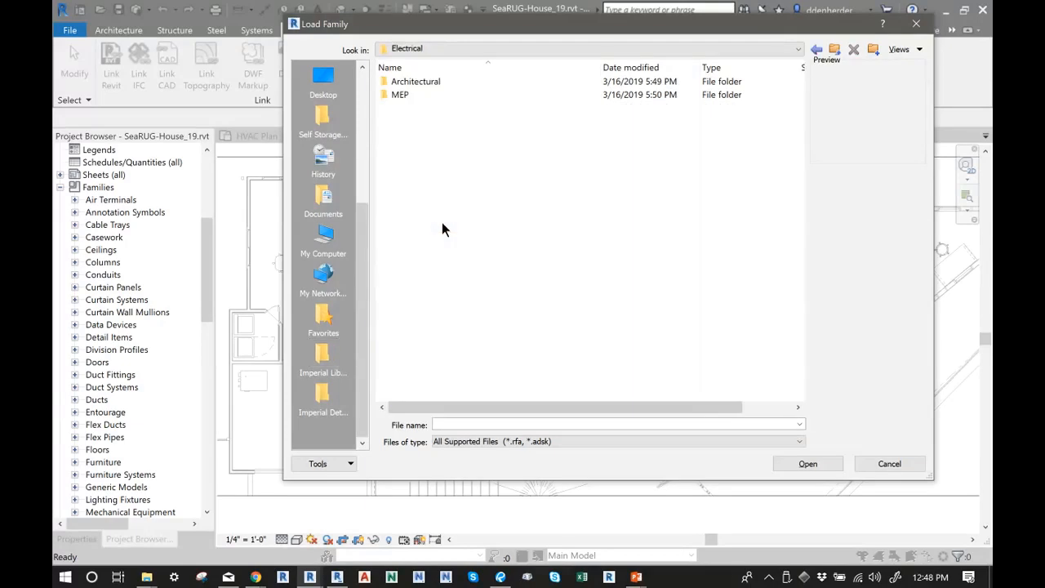
pyautogui.doubleClick(434, 96)
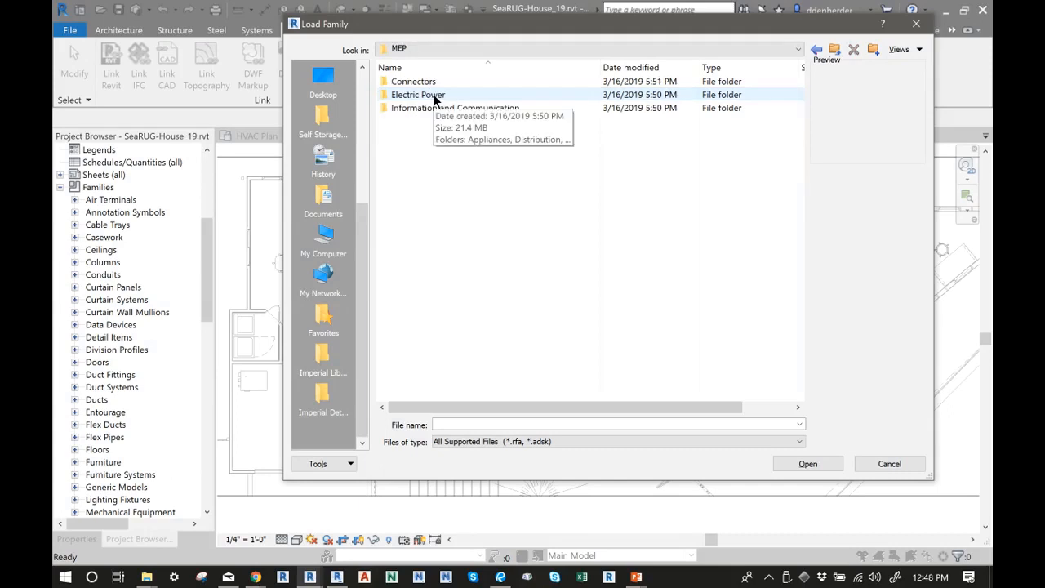
pyautogui.doubleClick(433, 96)
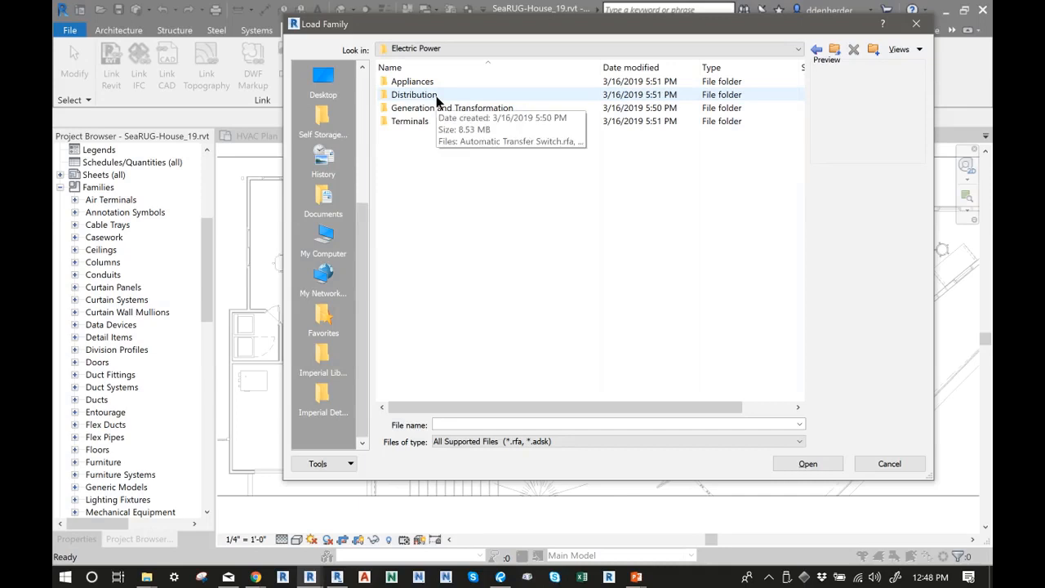
pyautogui.doubleClick(437, 96)
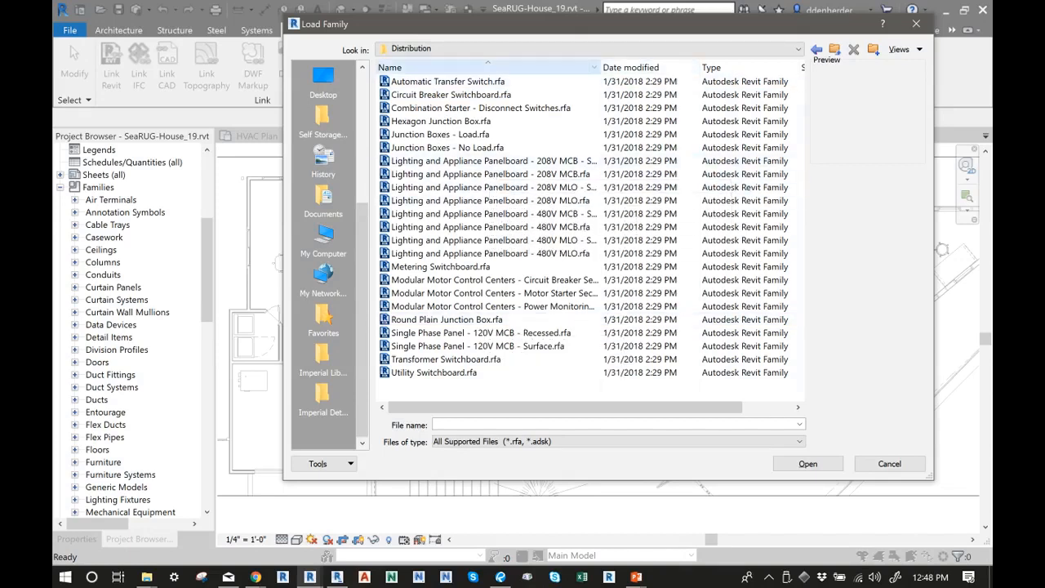
# Widen the file name column to read the full names and load Lighting and Appliance Panelboard - 208V MCB.rfa
pyautogui.moveTo(600, 67); pyautogui.dragTo(698, 67)
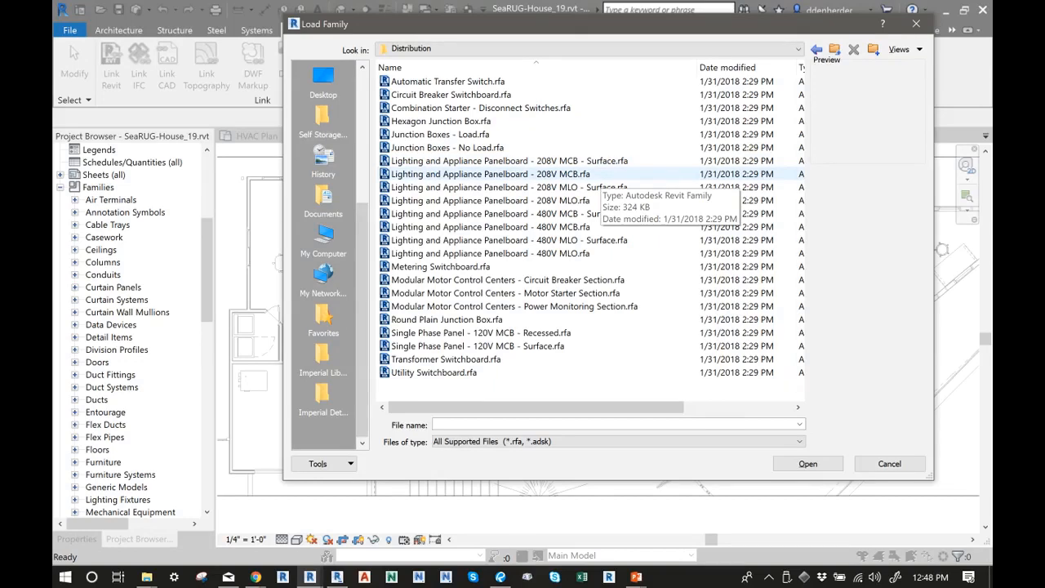
pyautogui.click(535, 173)
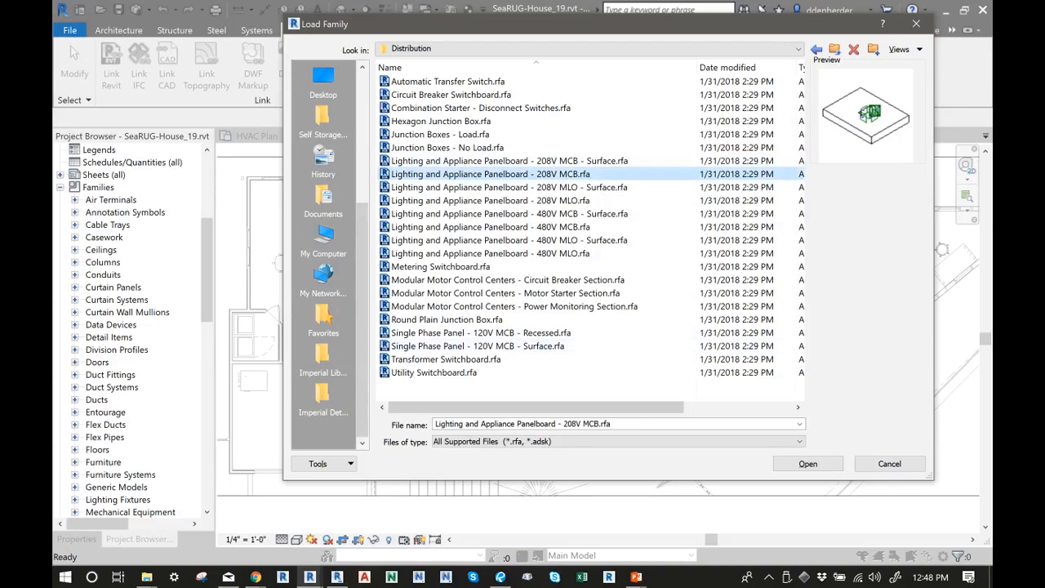
pyautogui.click(808, 463)
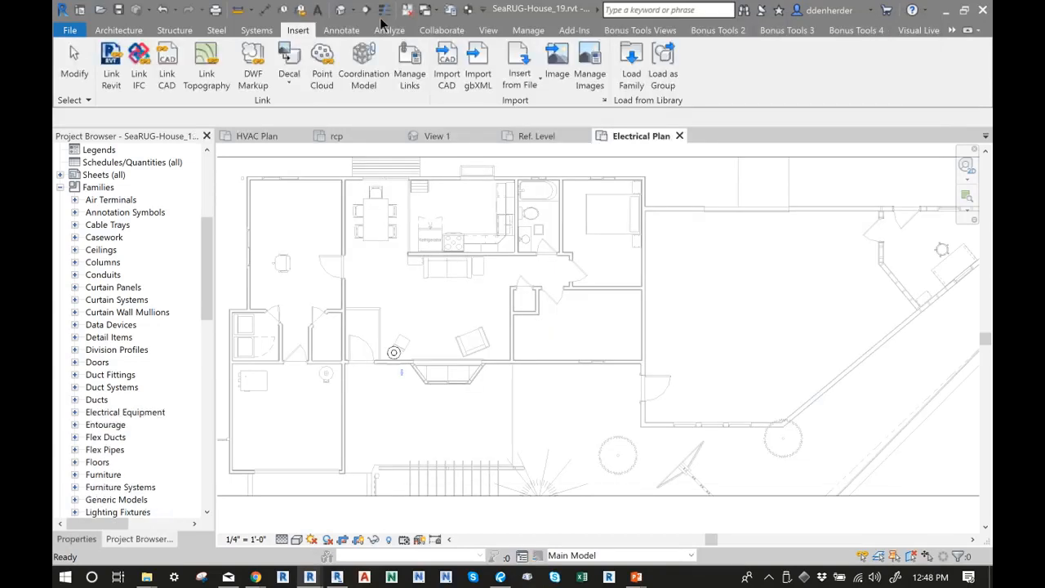
# Place the 208V MCB panelboard as electrical equipment on the lower wall of the water heater room, at its left corner
pyautogui.click(256, 30)
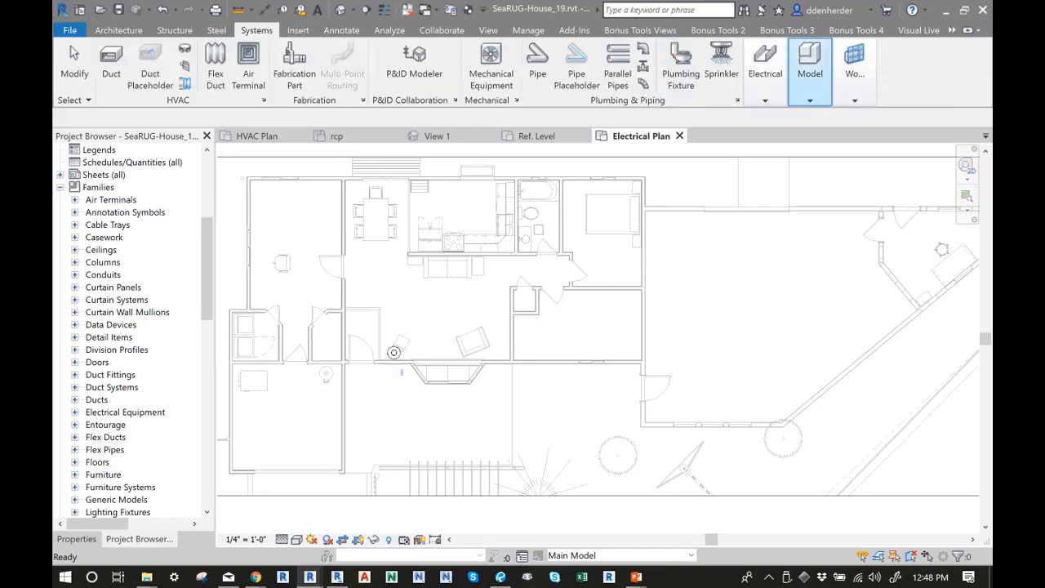
pyautogui.moveTo(765, 69)
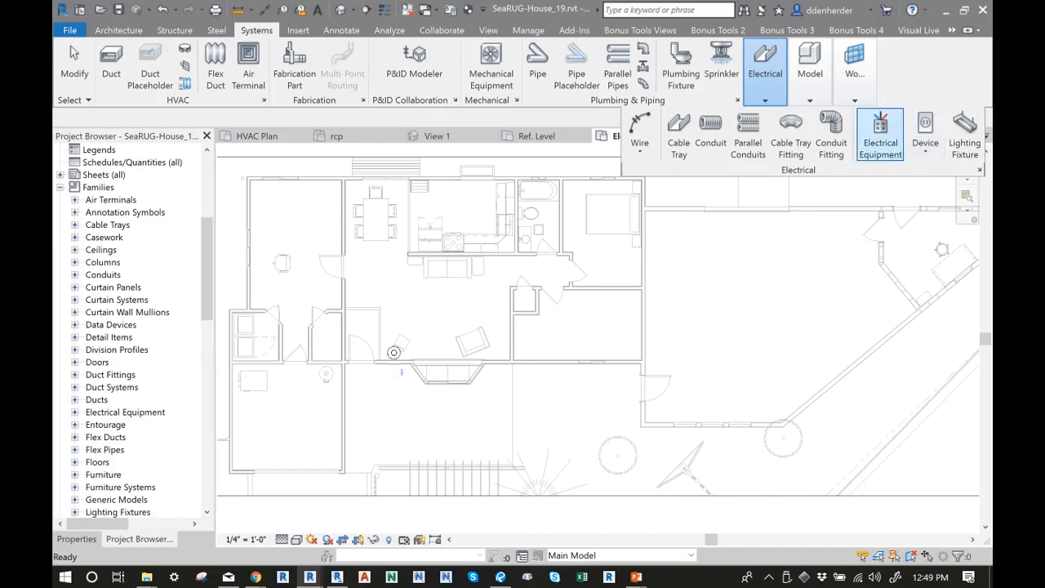
pyautogui.click(881, 132)
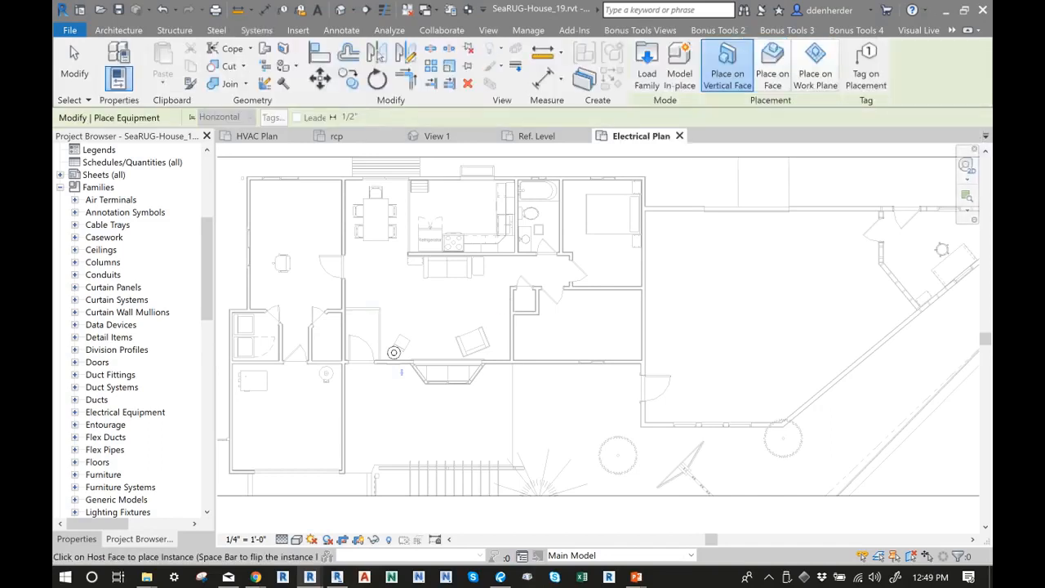
pyautogui.press('Escape')
pyautogui.press('Escape')
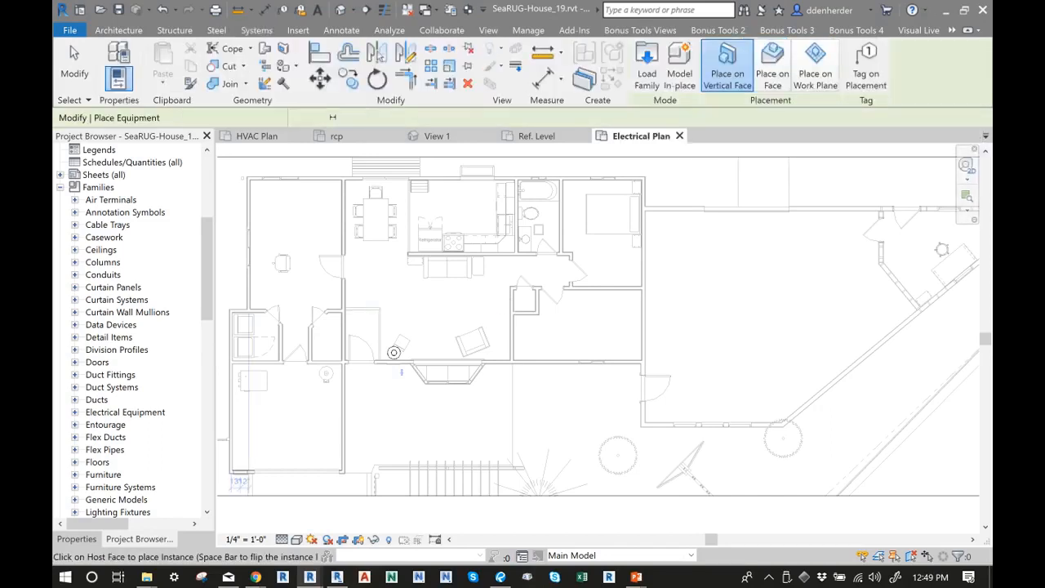
pyautogui.scroll(4, 259, 455)
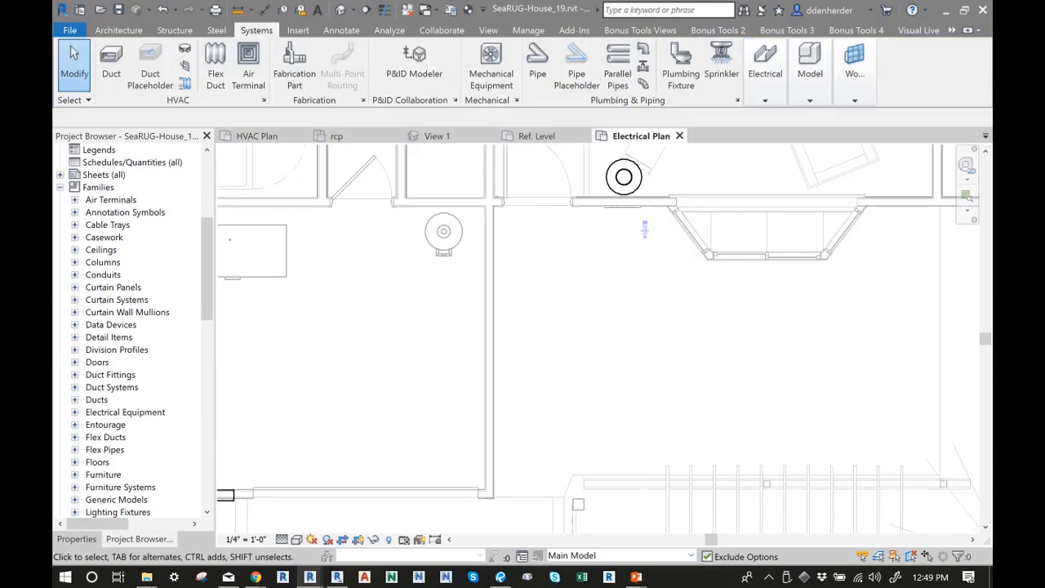
pyautogui.scroll(-4, 649, 338)
pyautogui.scroll(2, 531, 333)
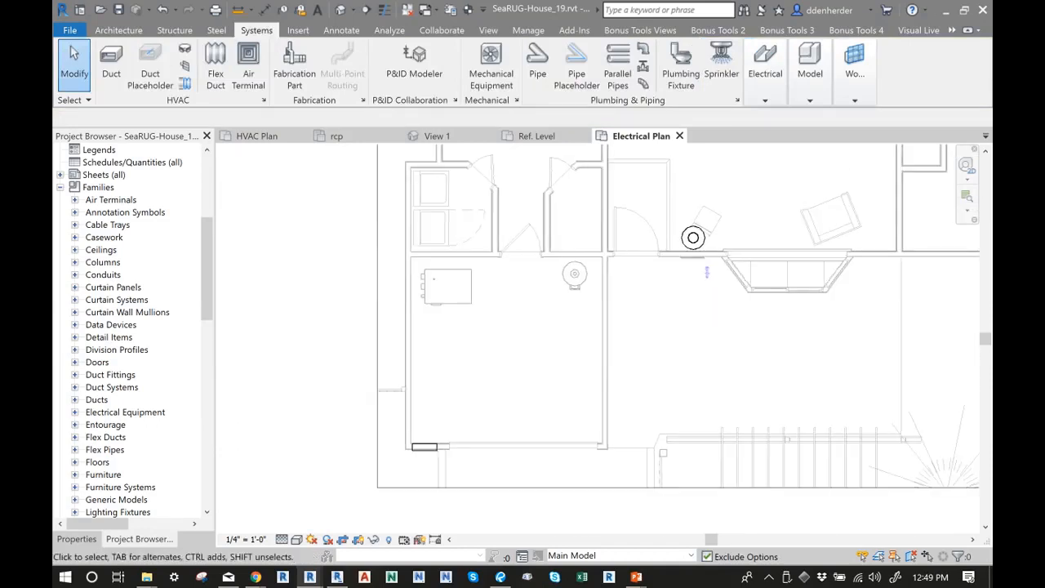
# Start placing an electrical fixture device and agree to load a family for it
pyautogui.click(125, 413)
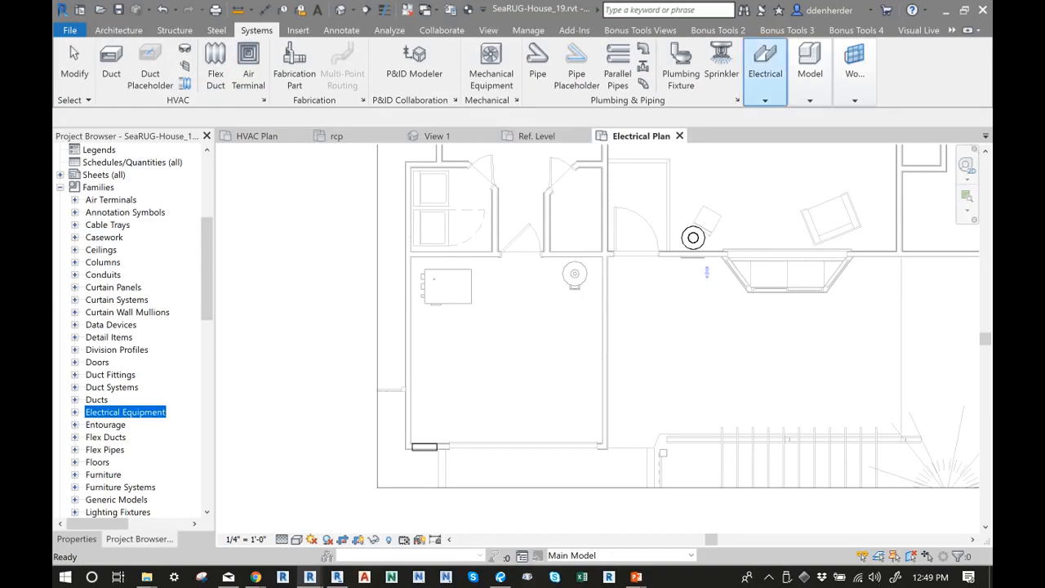
pyautogui.click(765, 74)
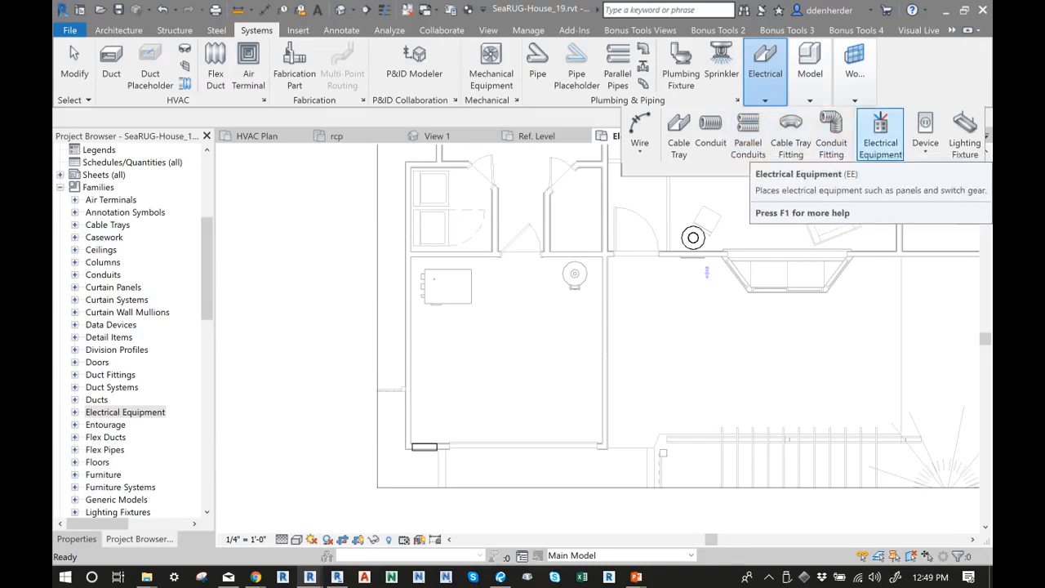
pyautogui.click(926, 151)
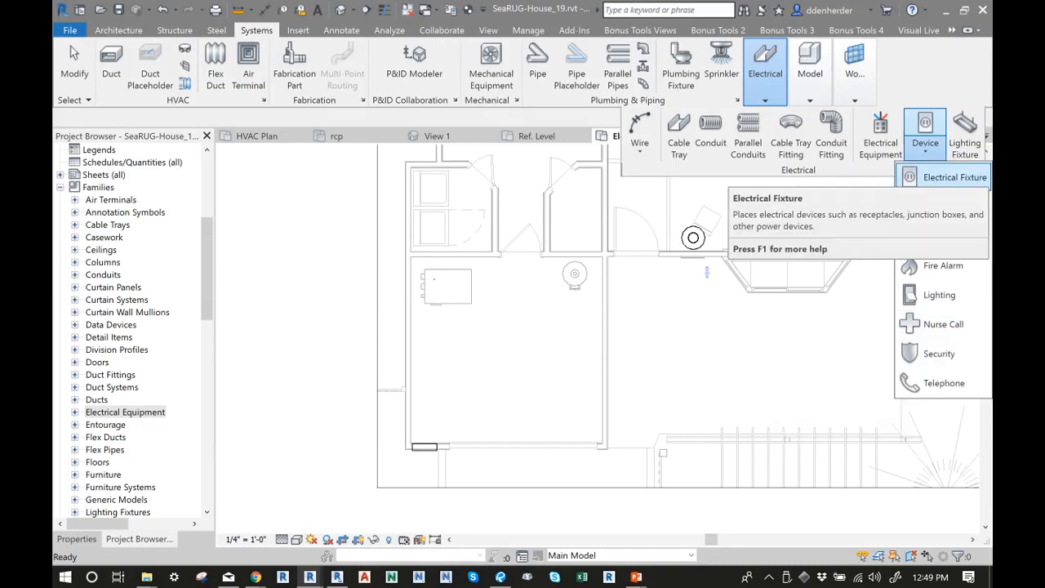
pyautogui.click(947, 178)
pyautogui.click(561, 301)
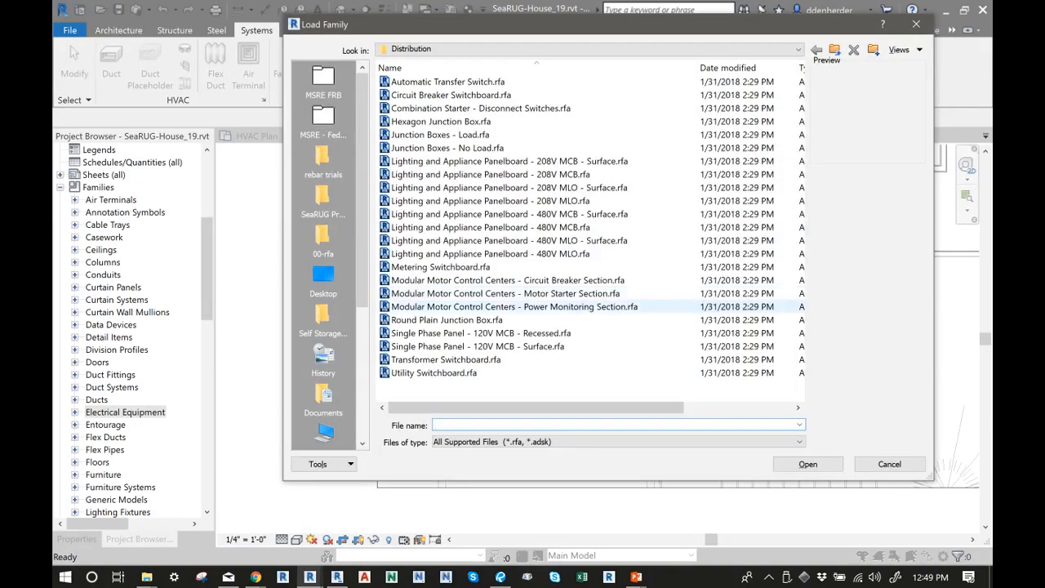
# Browse the MEP library folders and load Duplex Receptacle.rfa from Electric Power > Terminals
pyautogui.click(413, 48)
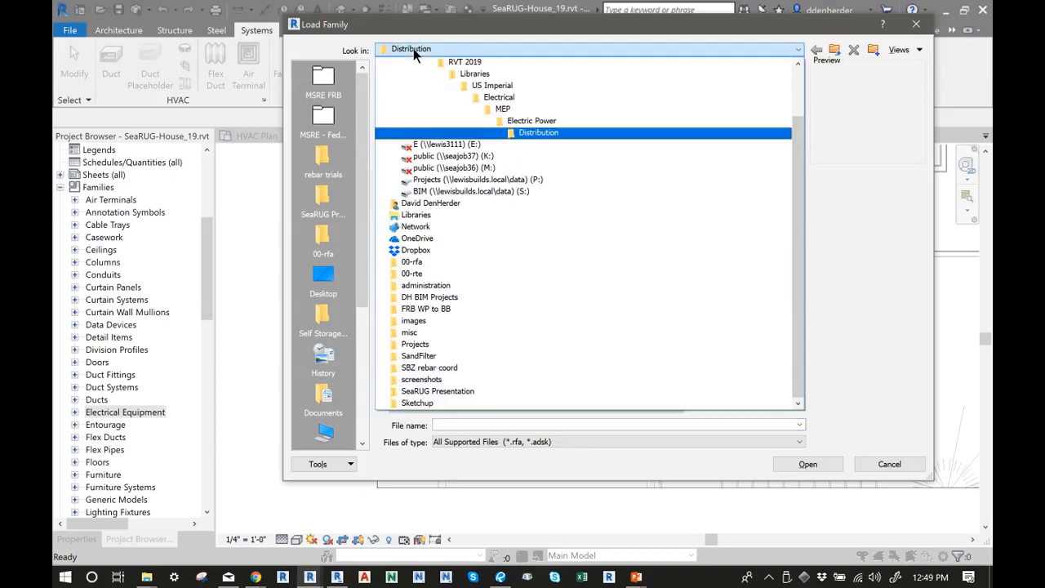
pyautogui.click(500, 118)
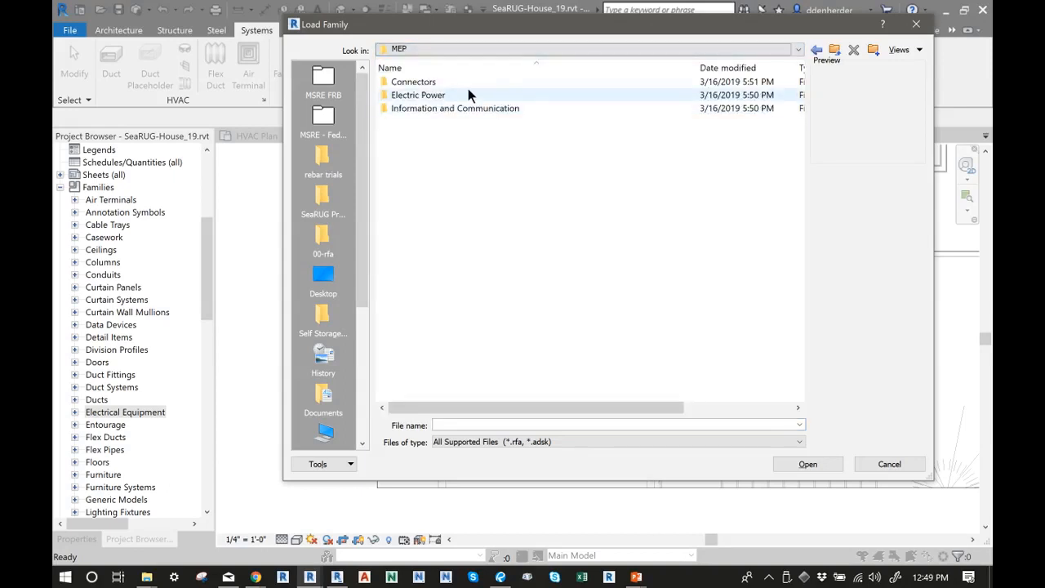
pyautogui.doubleClick(468, 89)
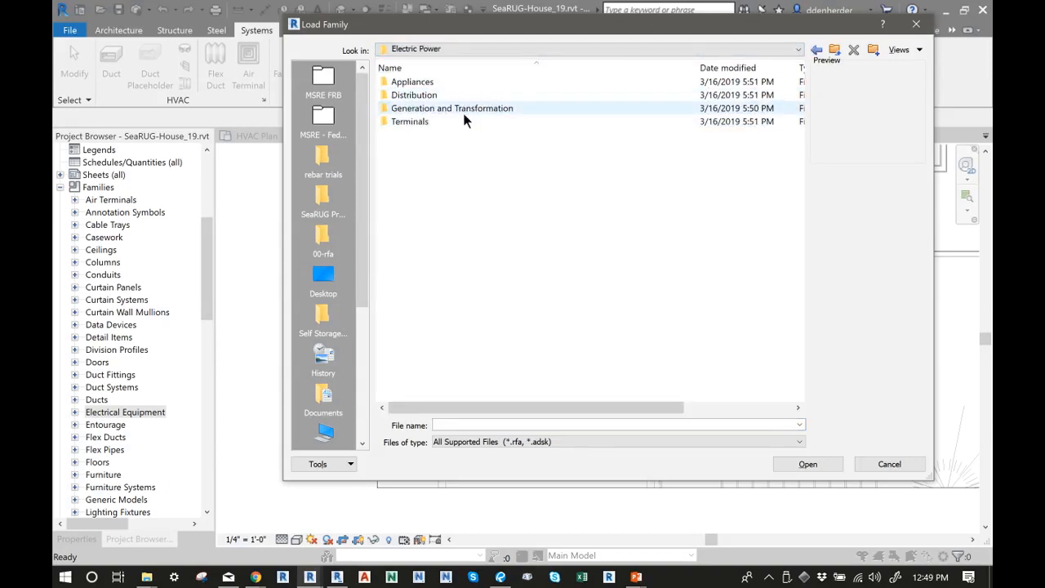
pyautogui.click(816, 49)
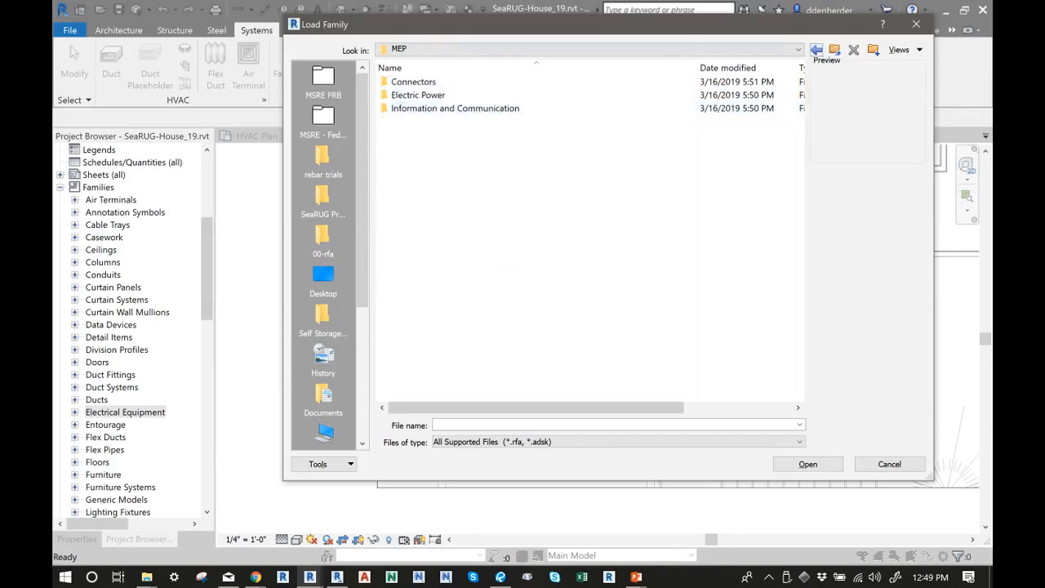
pyautogui.doubleClick(441, 108)
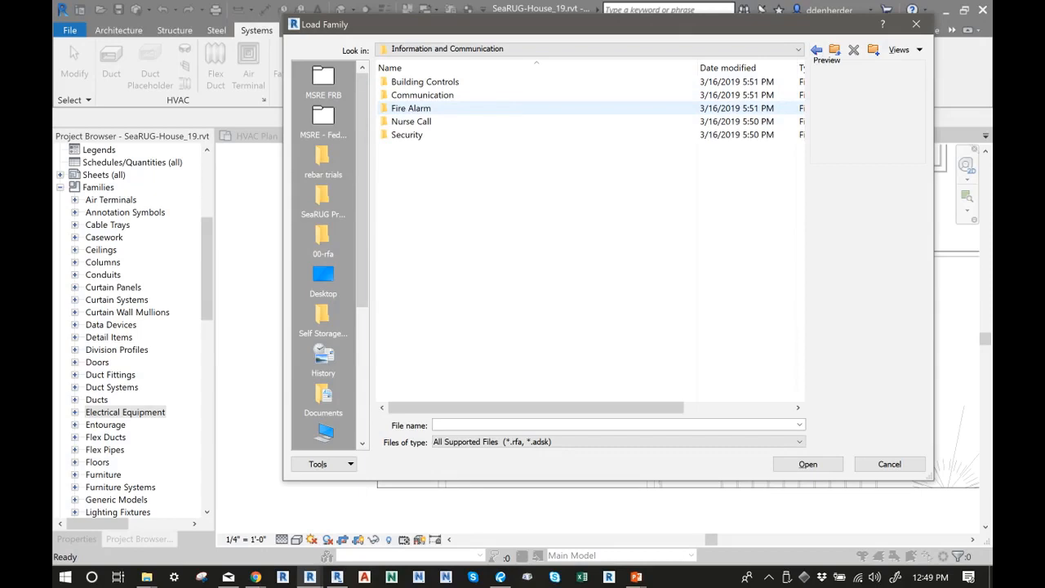
pyautogui.click(817, 50)
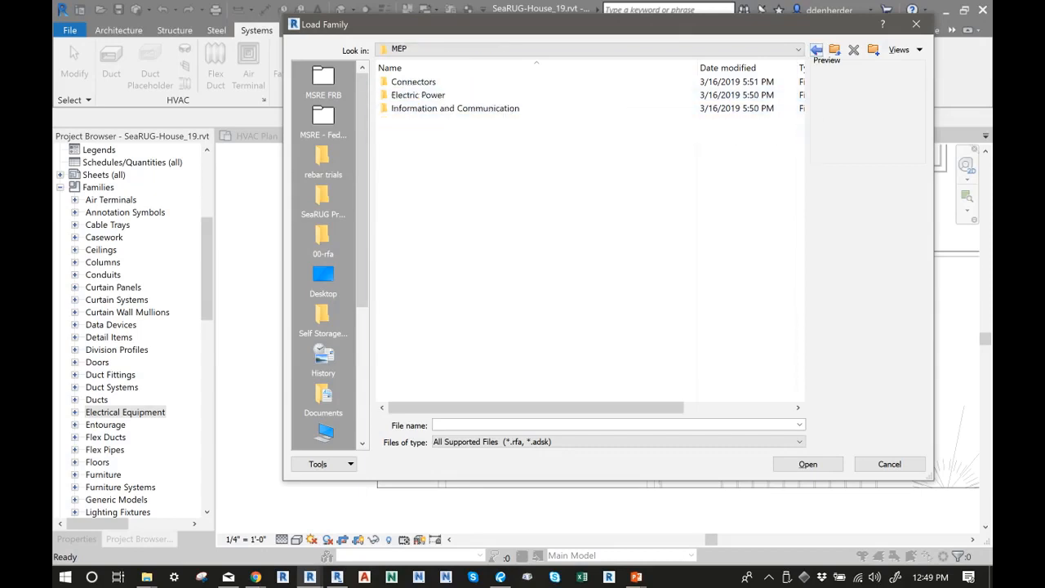
pyautogui.doubleClick(413, 95)
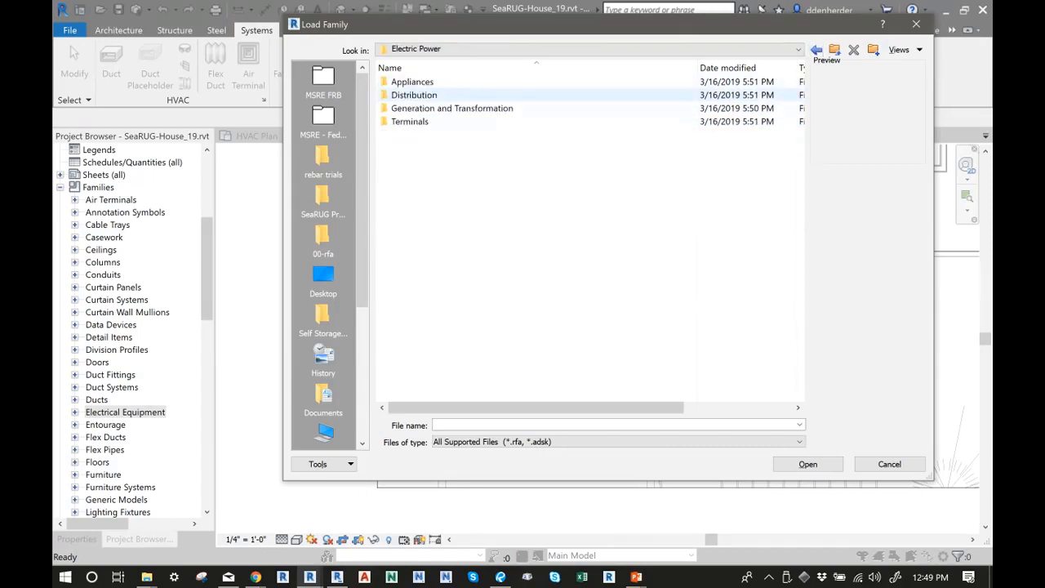
pyautogui.doubleClick(414, 95)
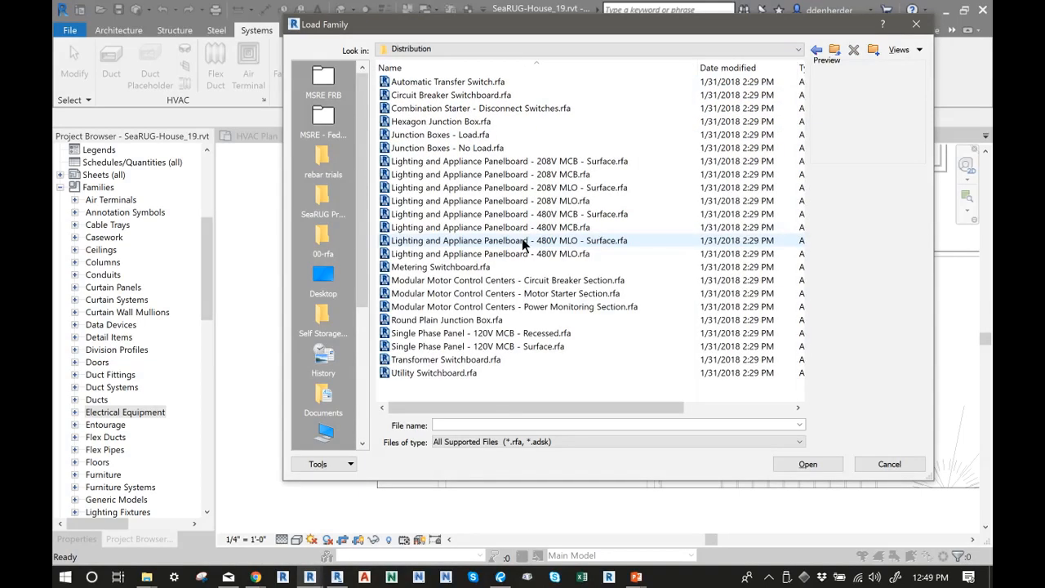
pyautogui.click(817, 50)
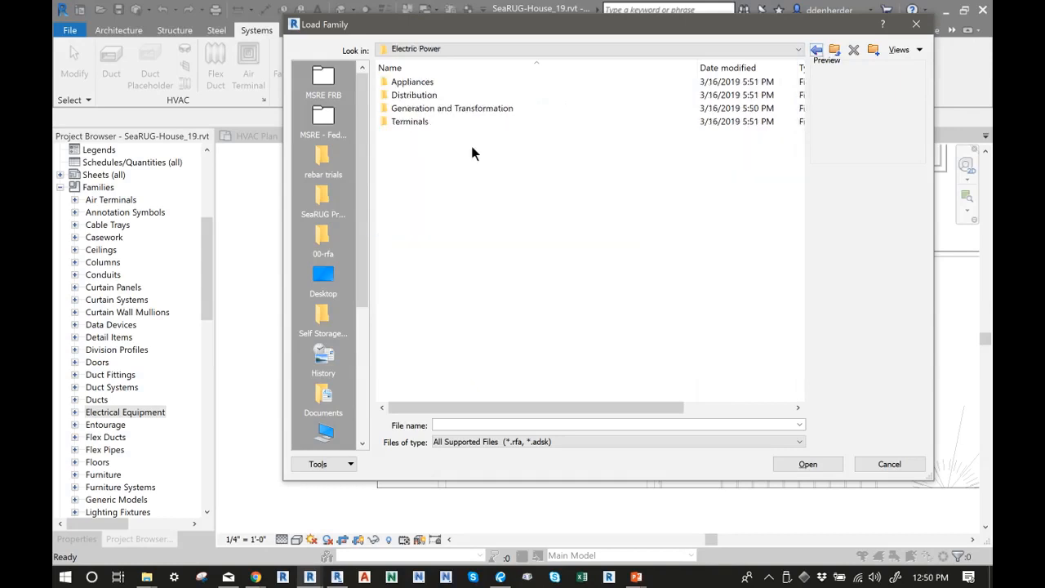
pyautogui.doubleClick(482, 121)
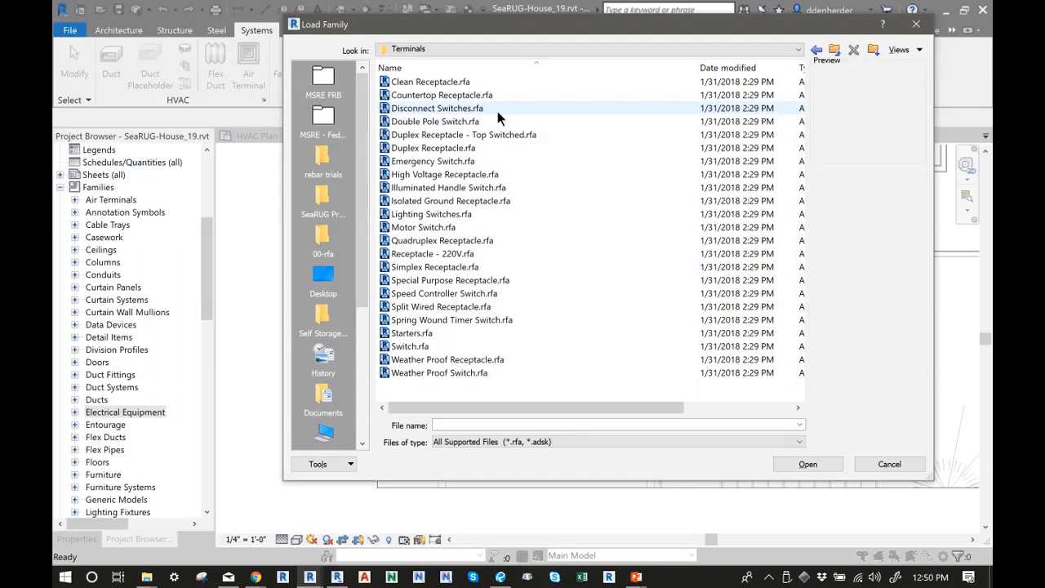
pyautogui.click(490, 148)
pyautogui.click(808, 464)
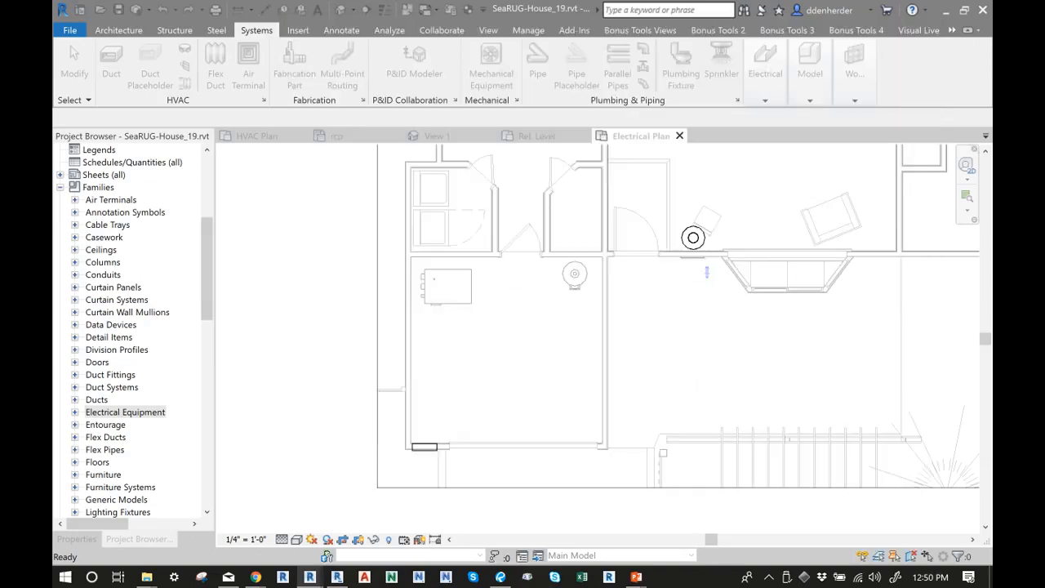
# Place five GFCI duplex receptacles on vertical wall faces in the dining area, kitchen, living room and bedrooms, and end the placement
pyautogui.scroll(-2, 656, 325)
pyautogui.moveTo(656, 325); pyautogui.dragTo(621, 370, button='middle')
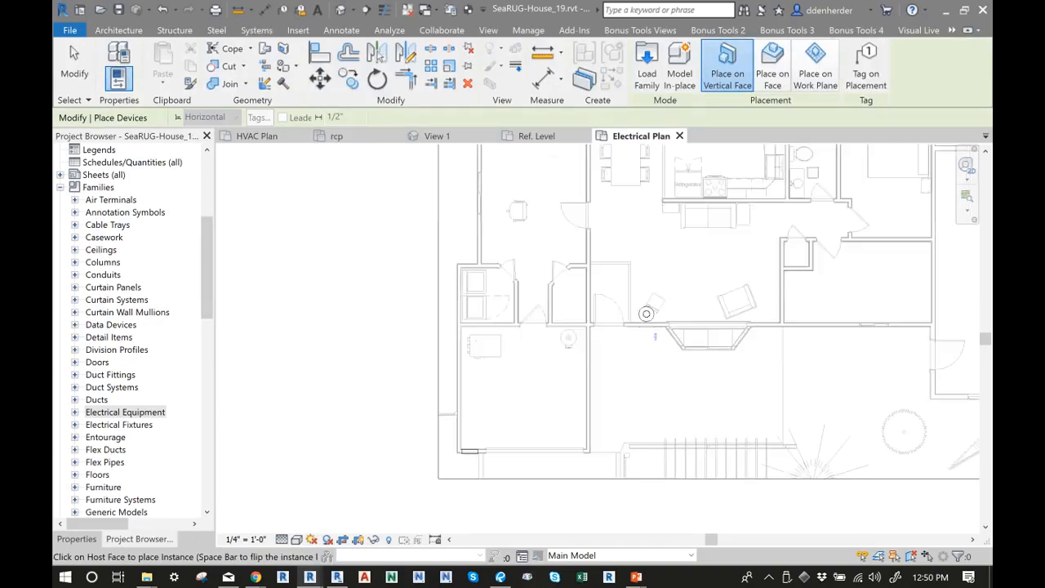
pyautogui.scroll(4, 609, 244)
pyautogui.moveTo(609, 244); pyautogui.dragTo(579, 428, button='middle')
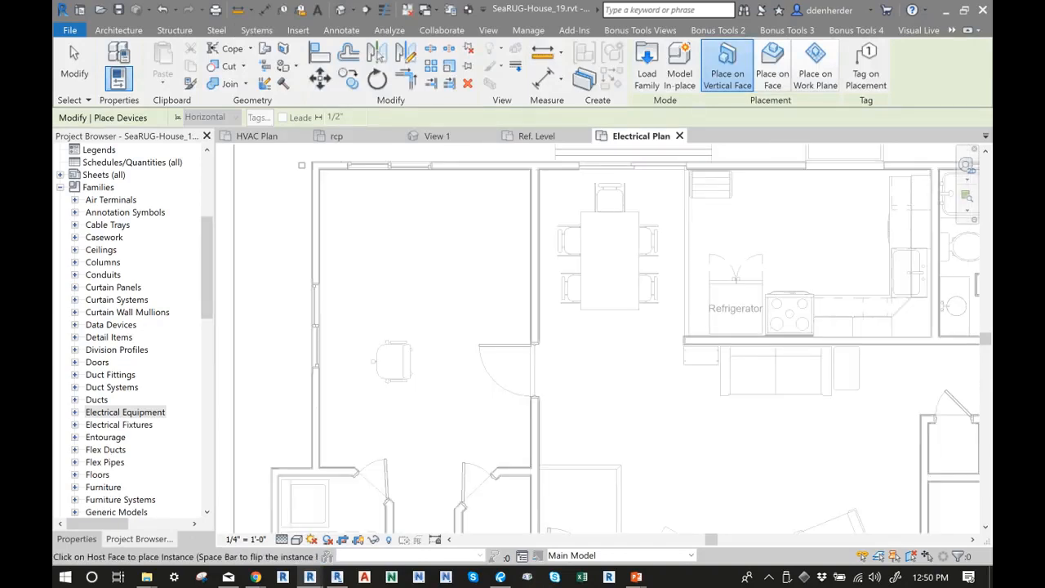
pyautogui.scroll(-2, 555, 167)
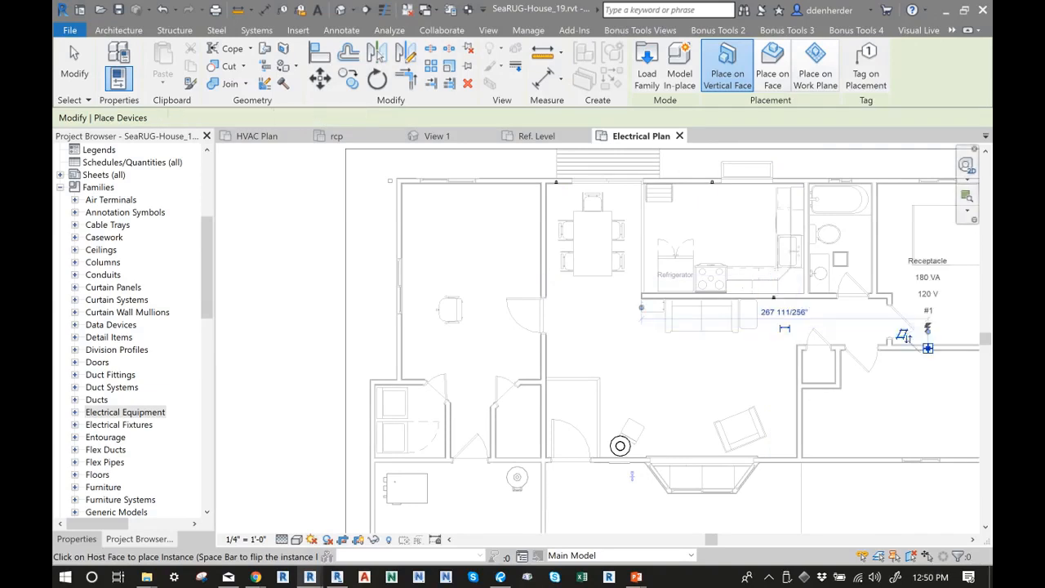
pyautogui.press('Escape')
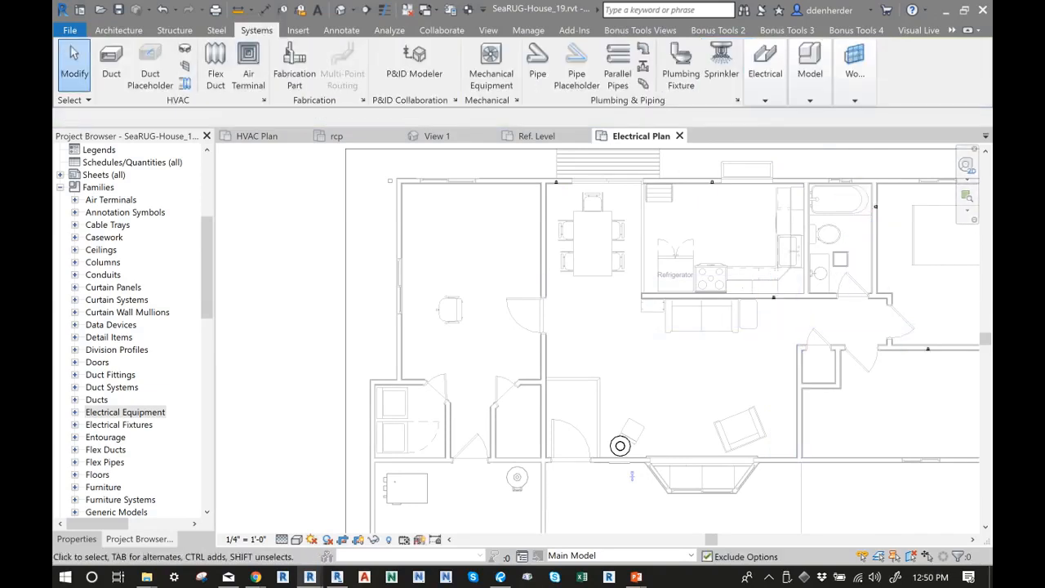
# Change the Electrical Plan's detail level to a coarser setting that draws the receptacles as symbols
pyautogui.click(282, 540)
pyautogui.click(303, 512)
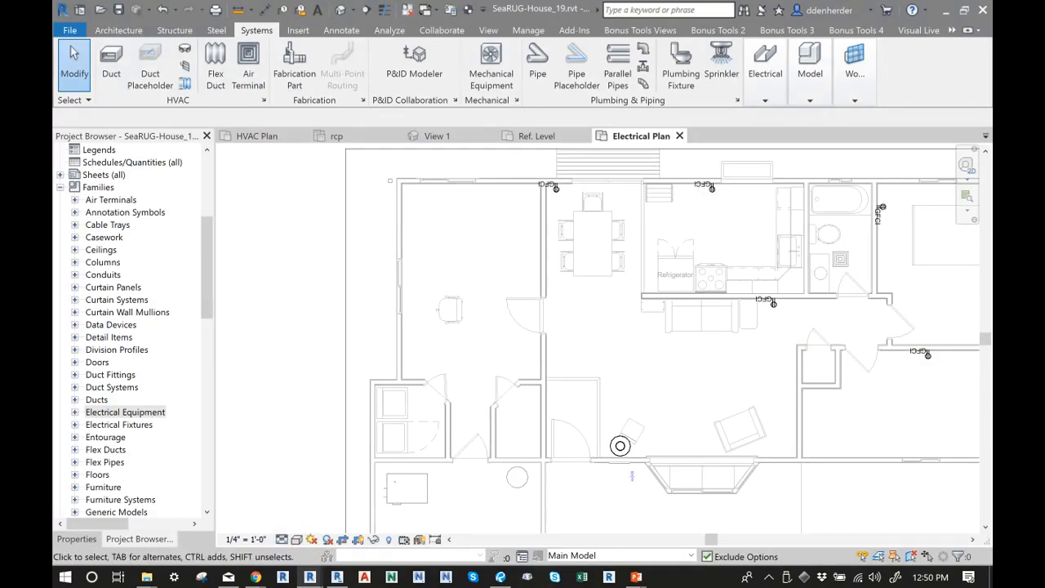
pyautogui.moveTo(653, 326); pyautogui.dragTo(564, 306, button='middle')
pyautogui.scroll(-3, 470, 327)
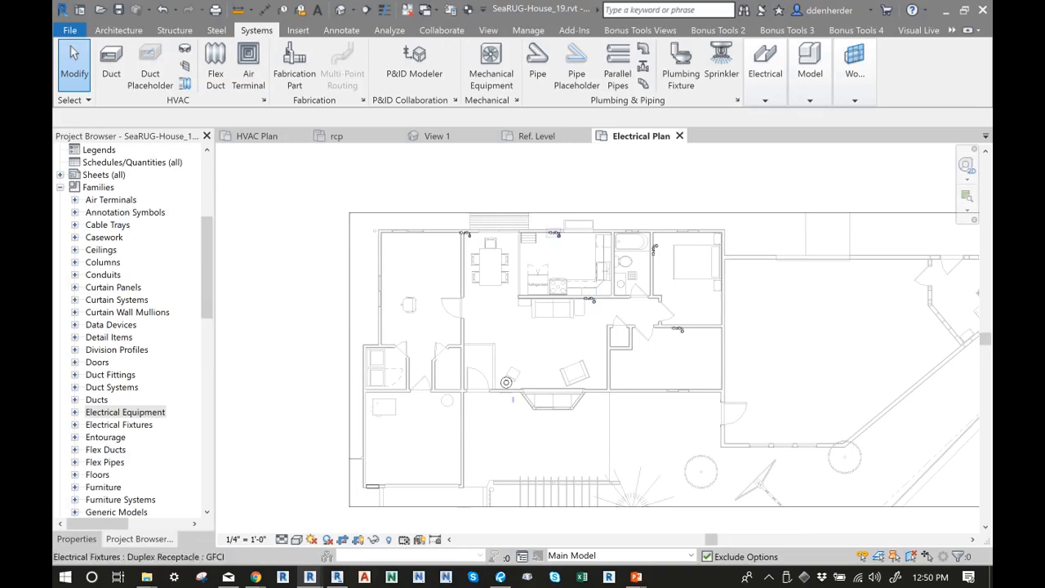
# Create a power circuit for the GFCI receptacle on the kitchen's upper wall
pyautogui.click(557, 234)
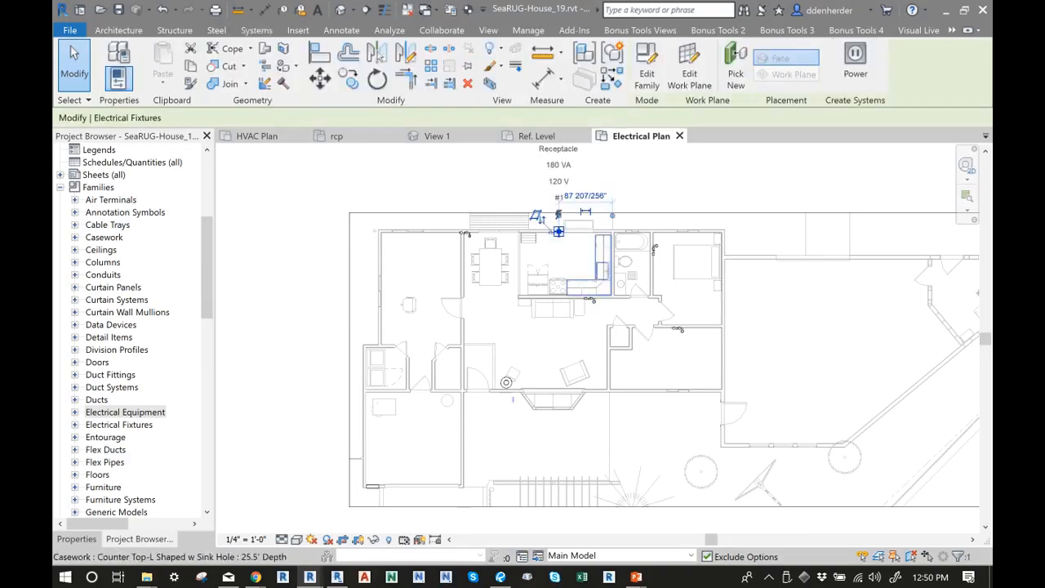
pyautogui.click(855, 54)
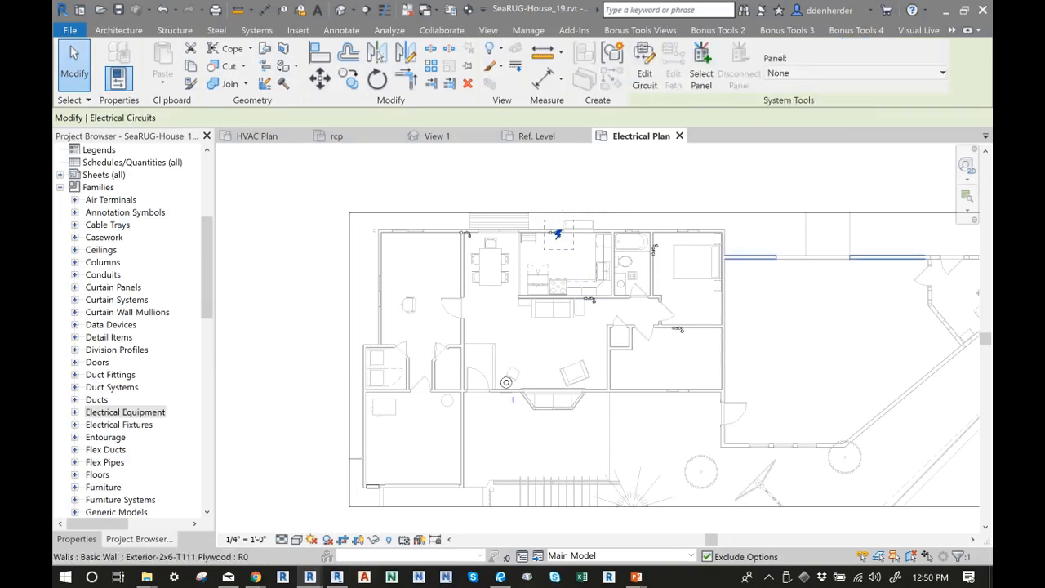
pyautogui.click(854, 73)
# Select the 208V MCB panelboard in the water heater room and check its available distribution systems
pyautogui.click(387, 487)
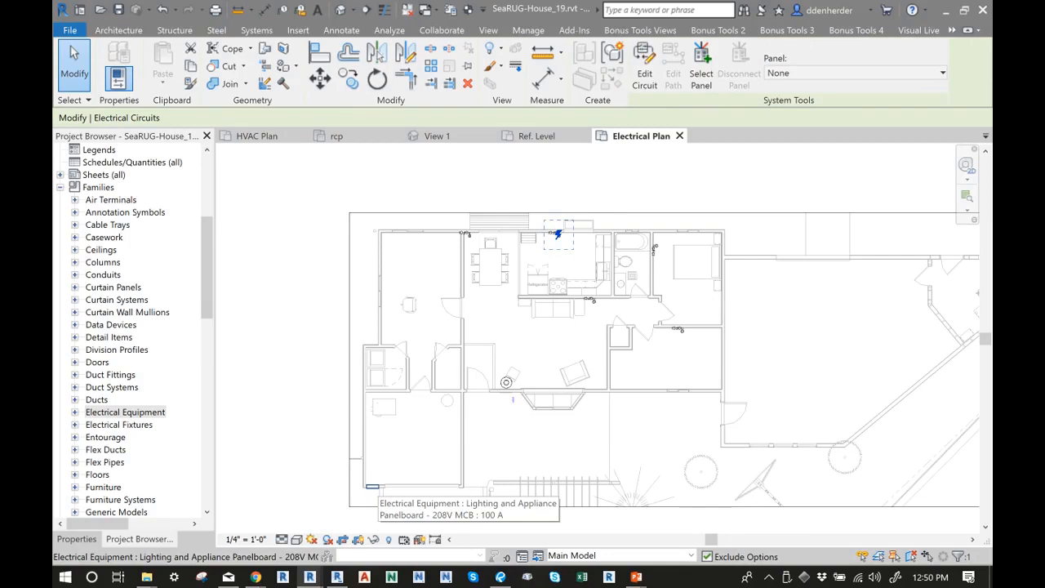
pyautogui.click(373, 487)
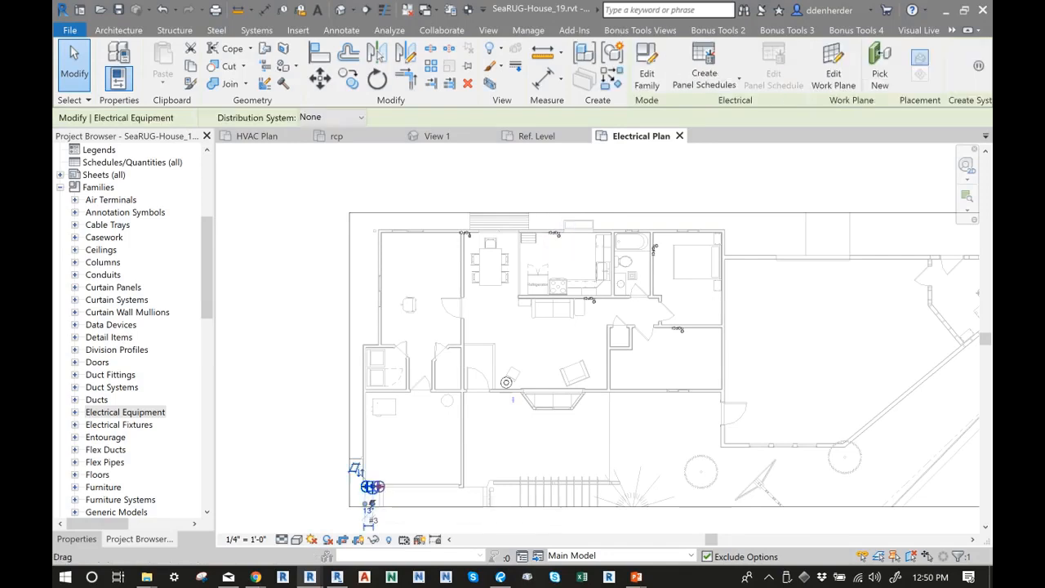
pyautogui.click(352, 117)
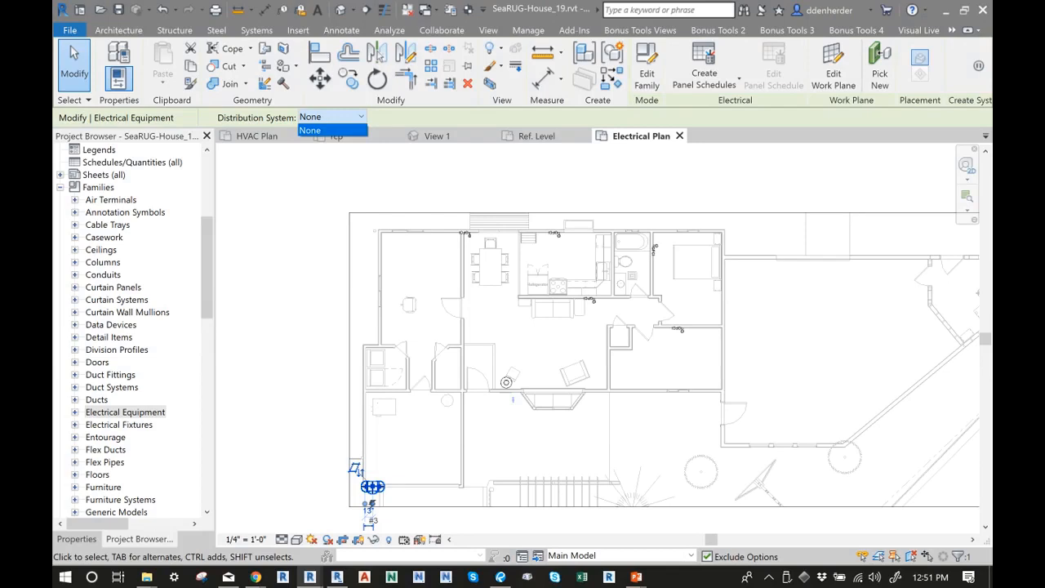
# Create a power circuit for the panelboard, try assigning the same panelboard as its panel, and decline the circular connection
pyautogui.click(920, 59)
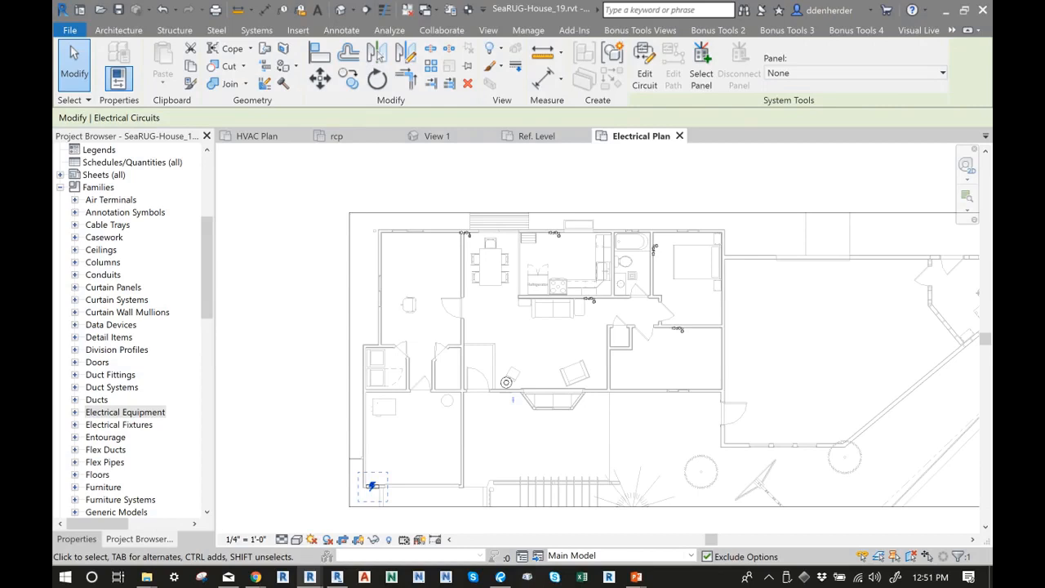
pyautogui.click(701, 66)
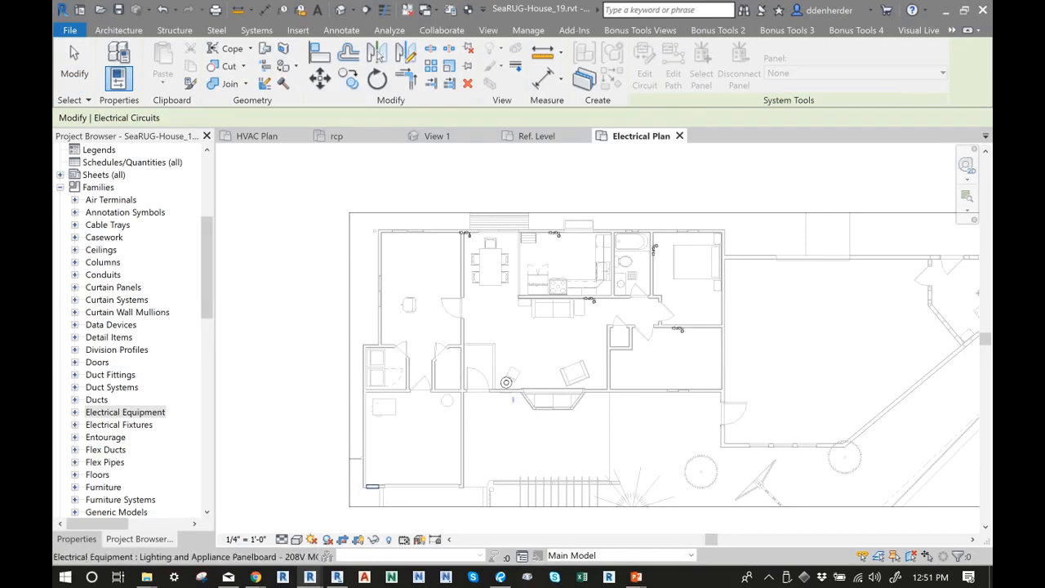
pyautogui.click(373, 486)
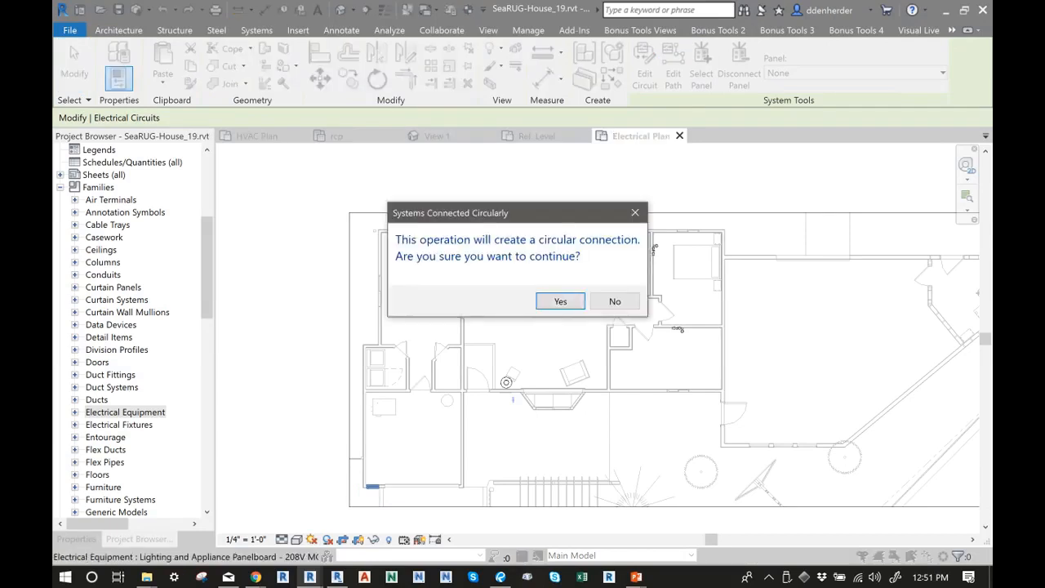
pyautogui.click(615, 302)
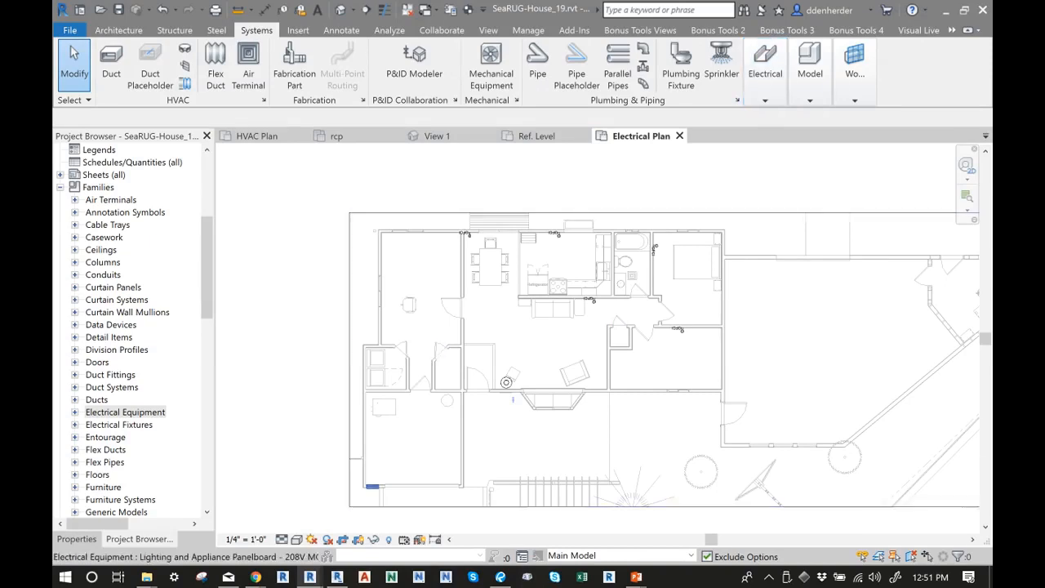
# Show the panelboard's instance properties and widen the palette to read the full parameter names
pyautogui.click(372, 486)
pyautogui.click(77, 539)
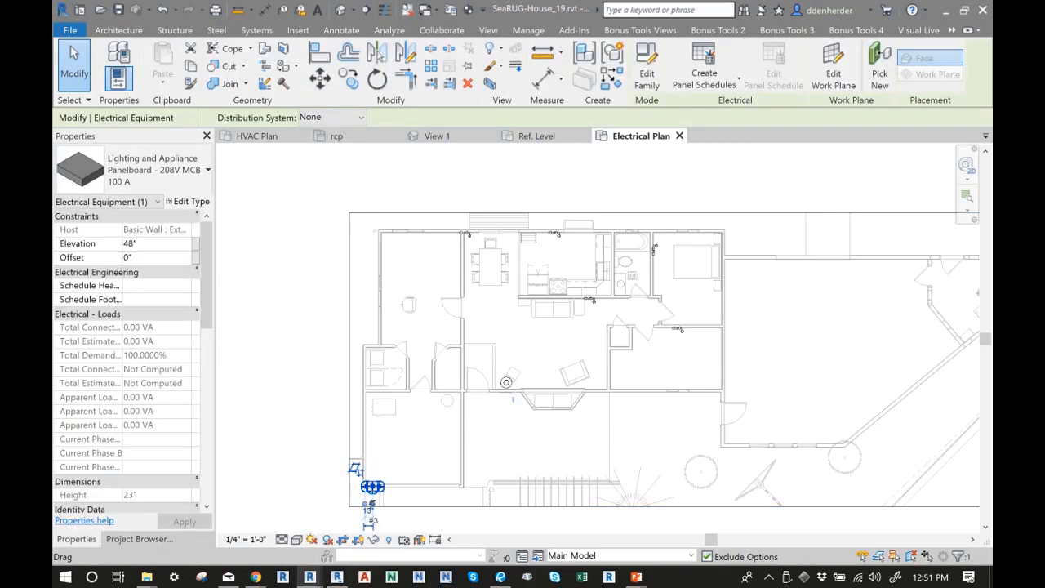
pyautogui.moveTo(214, 327); pyautogui.dragTo(318, 327)
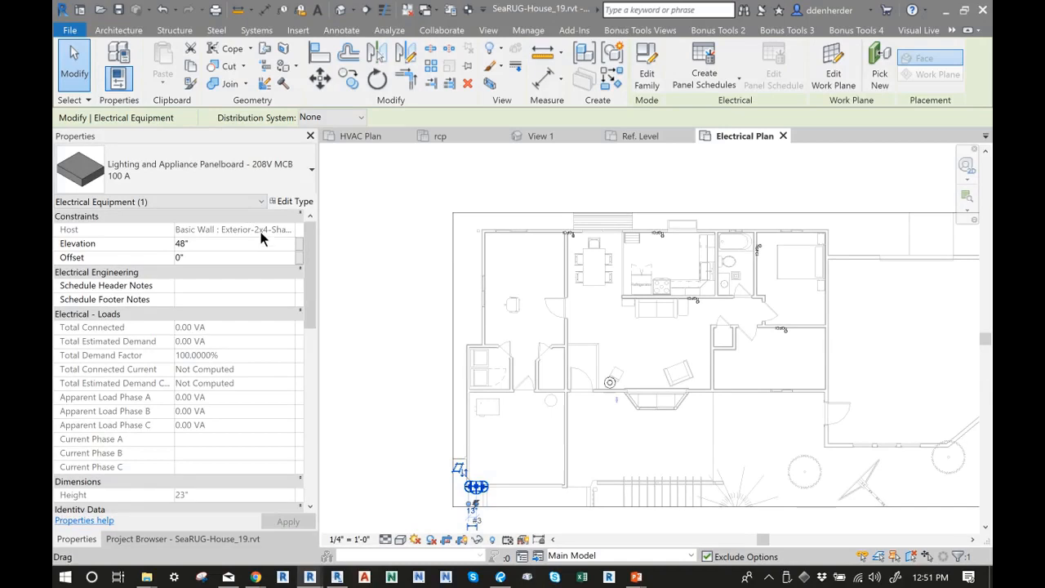
# Set the Load Classification of the panelboard's 100 A type to Power
pyautogui.click(292, 201)
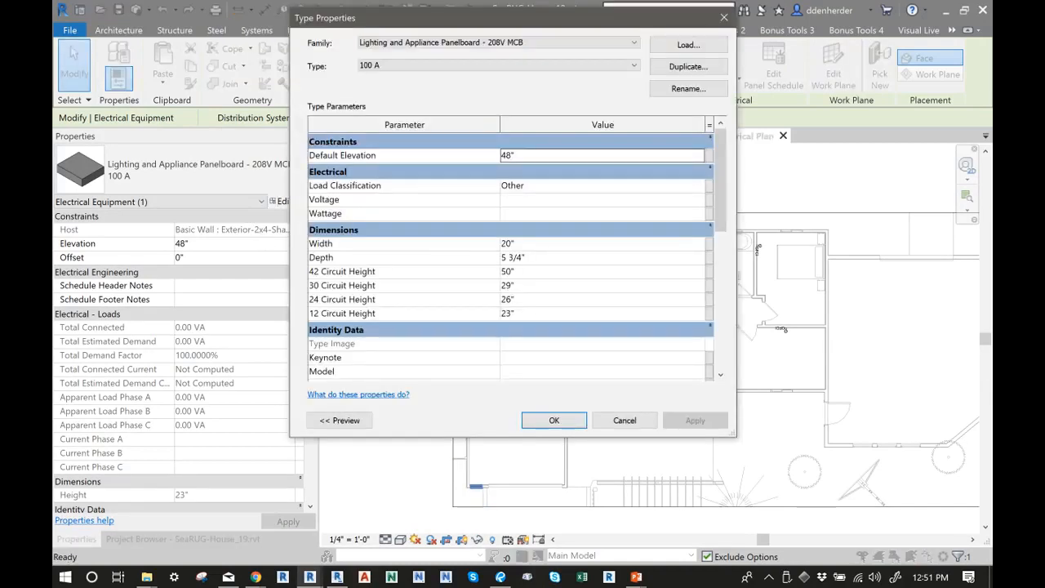
pyautogui.scroll(-10, 511, 253)
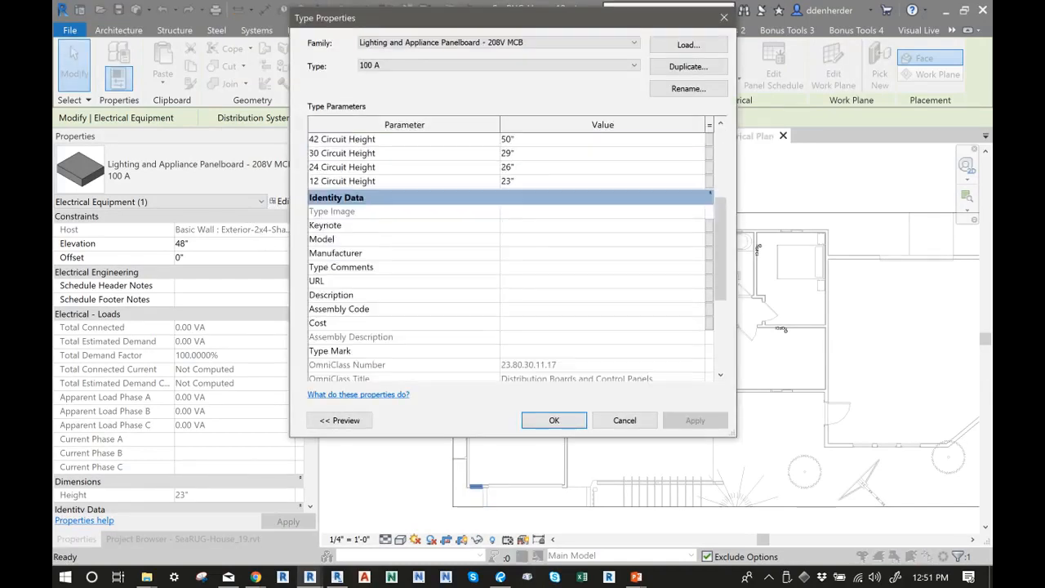
pyautogui.scroll(10, 510, 253)
pyautogui.click(572, 186)
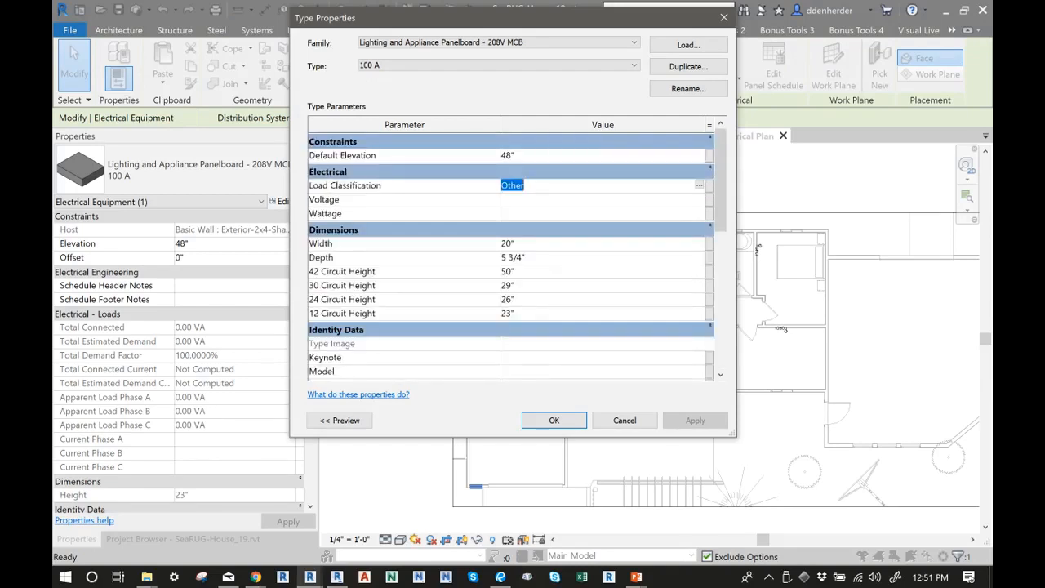
pyautogui.click(699, 186)
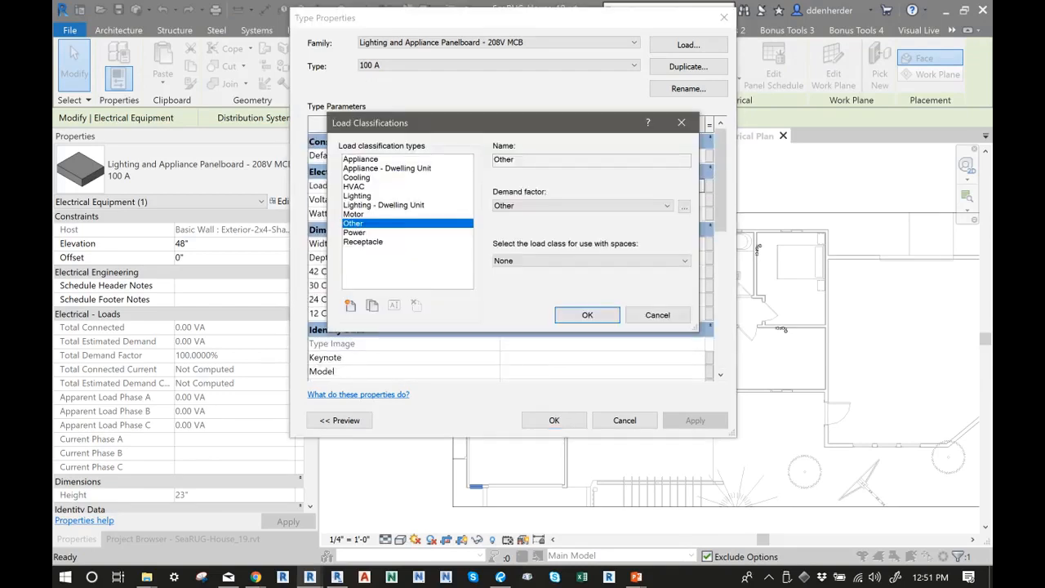
pyautogui.click(384, 233)
pyautogui.click(587, 315)
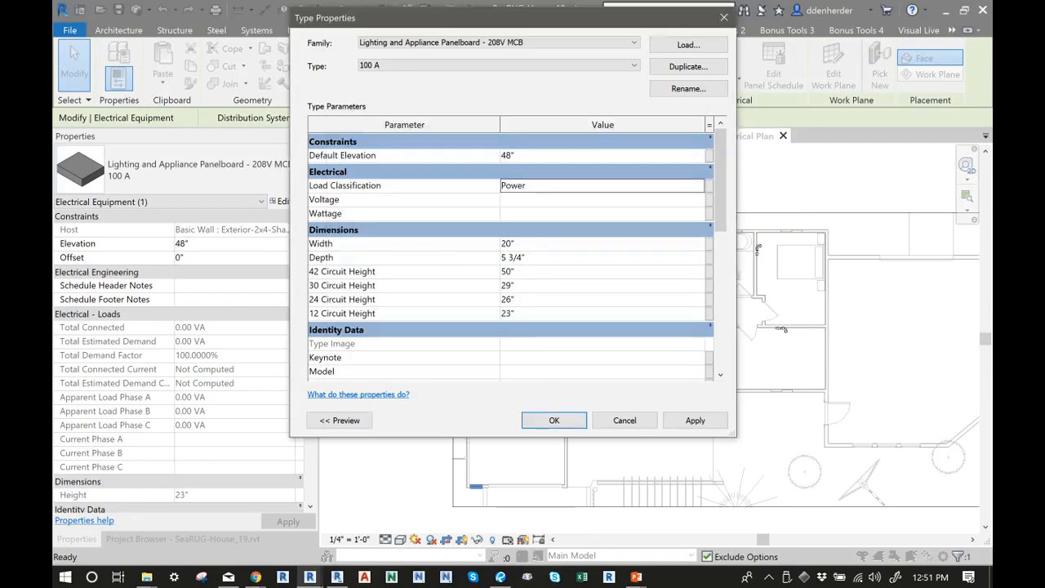
# Review the remaining type parameters of the 100 A panelboard type and accept the type properties
pyautogui.scroll(-5, 511, 253)
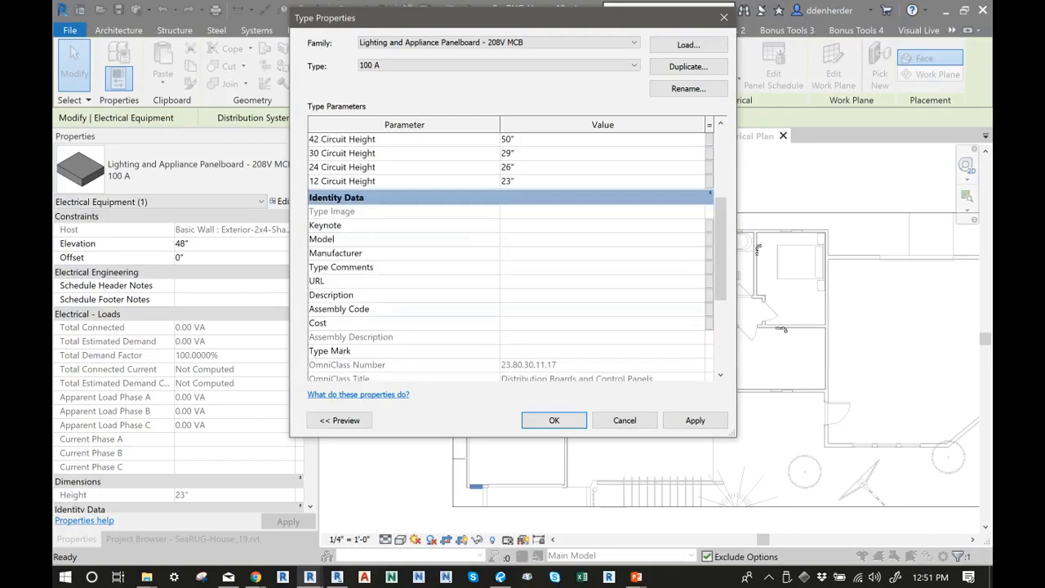
pyautogui.scroll(-1, 510, 253)
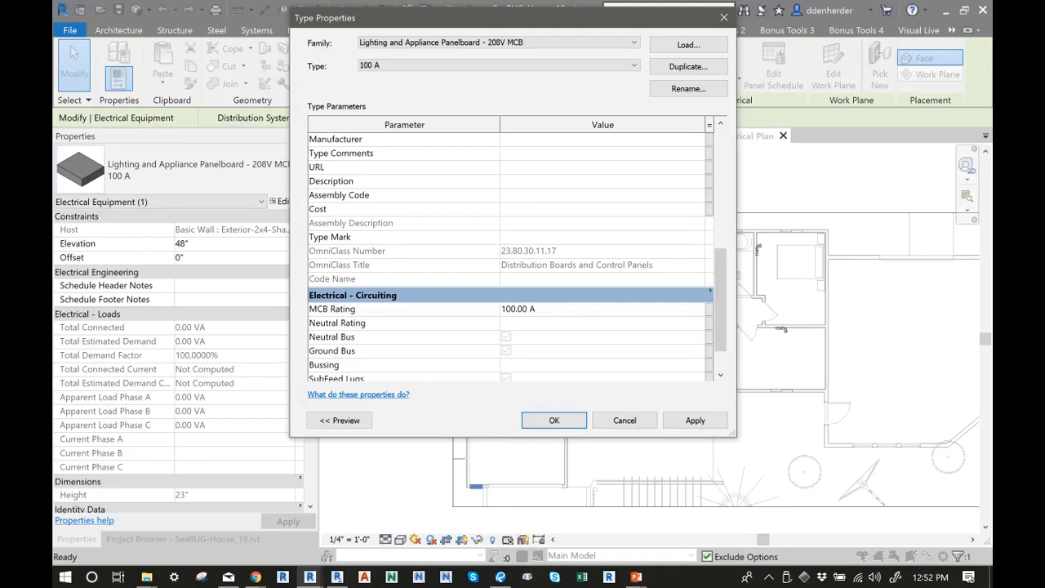
pyautogui.scroll(5, 510, 245)
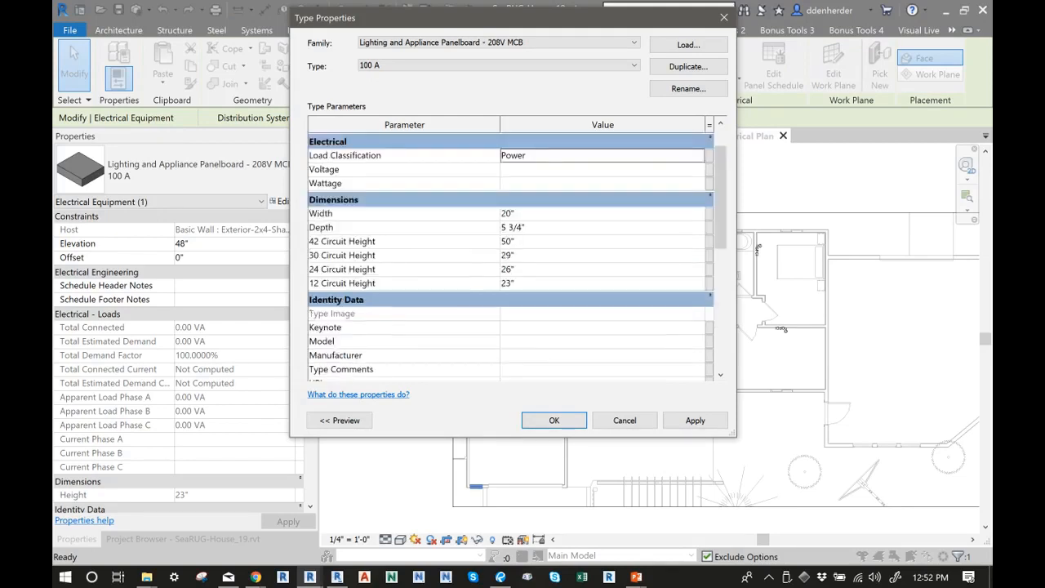
pyautogui.press('Return')
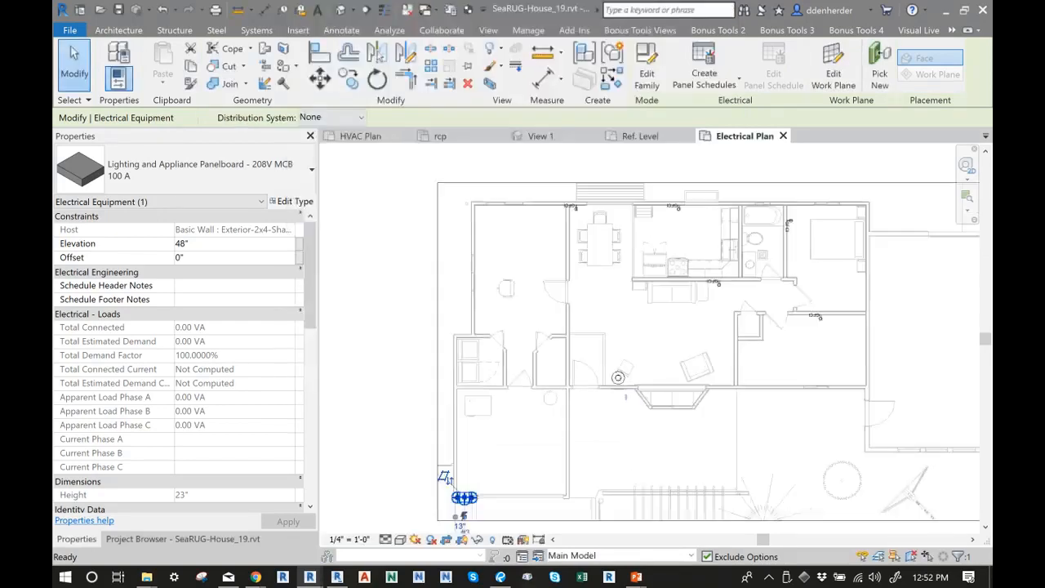
# Check which Distribution System options the selected panelboard's instance properties offer
pyautogui.scroll(-8, 180, 360)
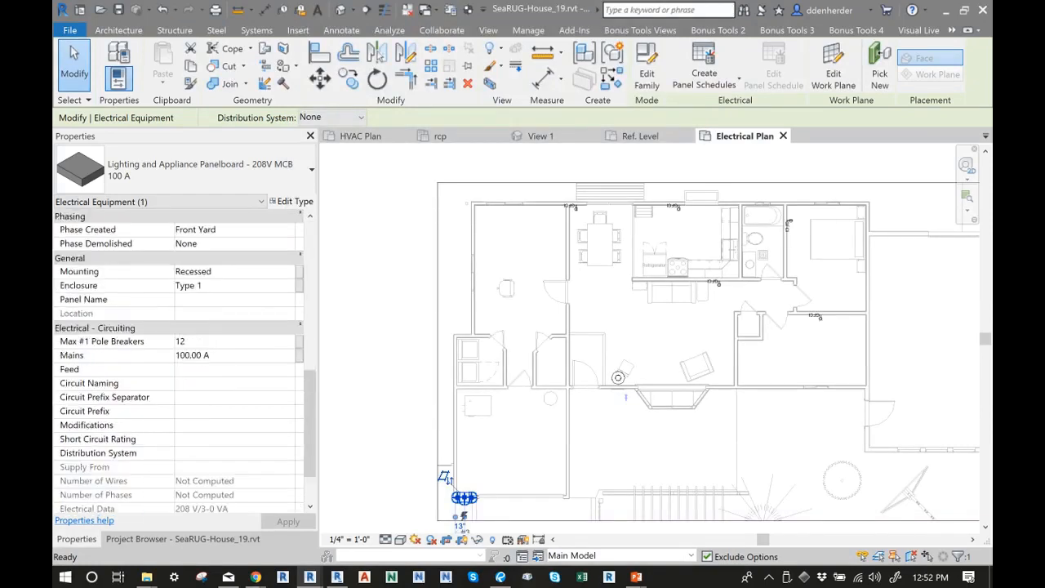
pyautogui.scroll(-3, 179, 360)
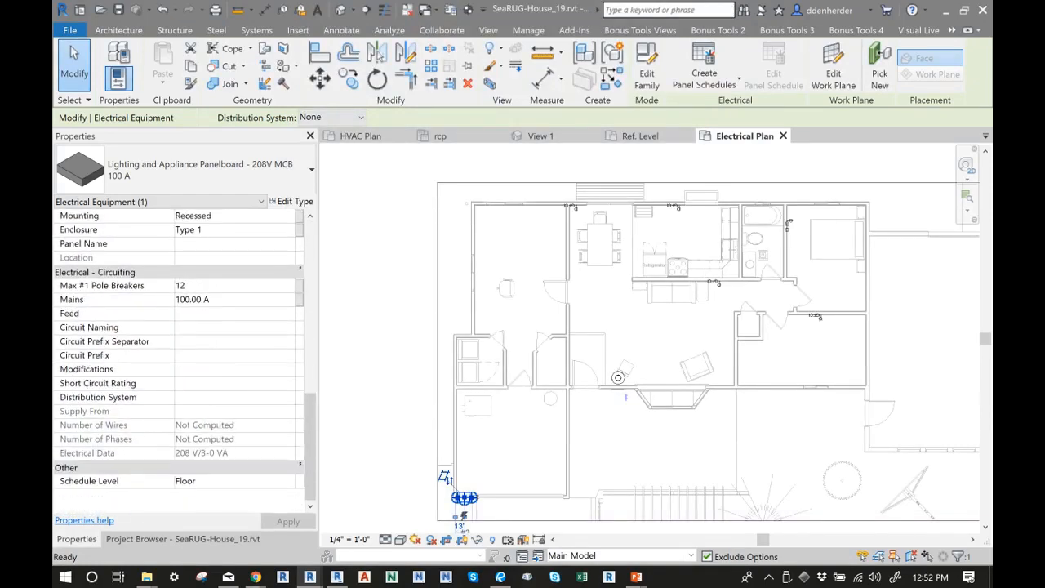
pyautogui.click(235, 398)
pyautogui.click(288, 398)
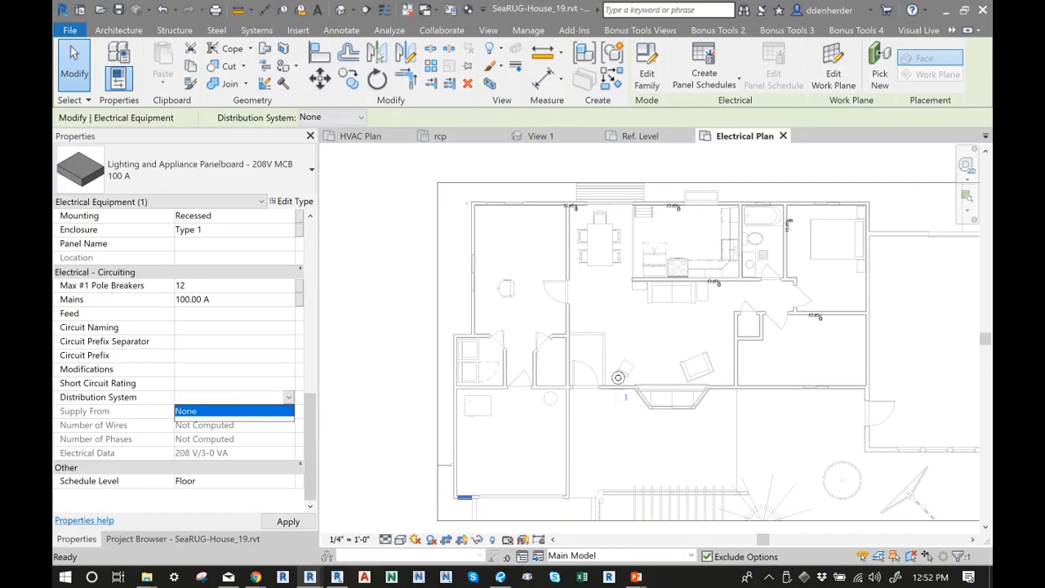
pyautogui.click(288, 398)
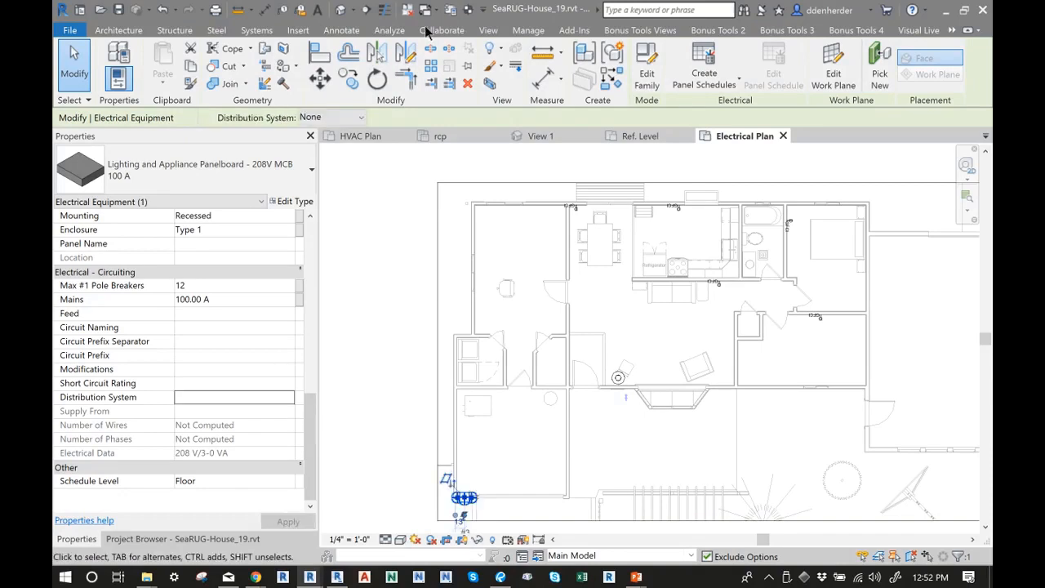
# Examine the project's distribution system definitions in the Electrical Settings, and leave them without making changes
pyautogui.click(490, 30)
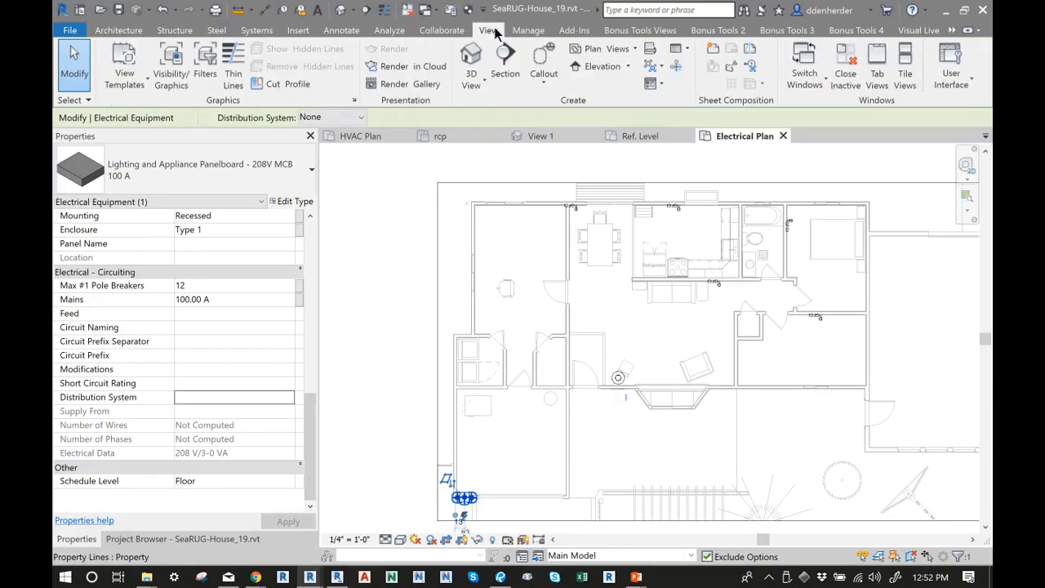
pyautogui.click(528, 30)
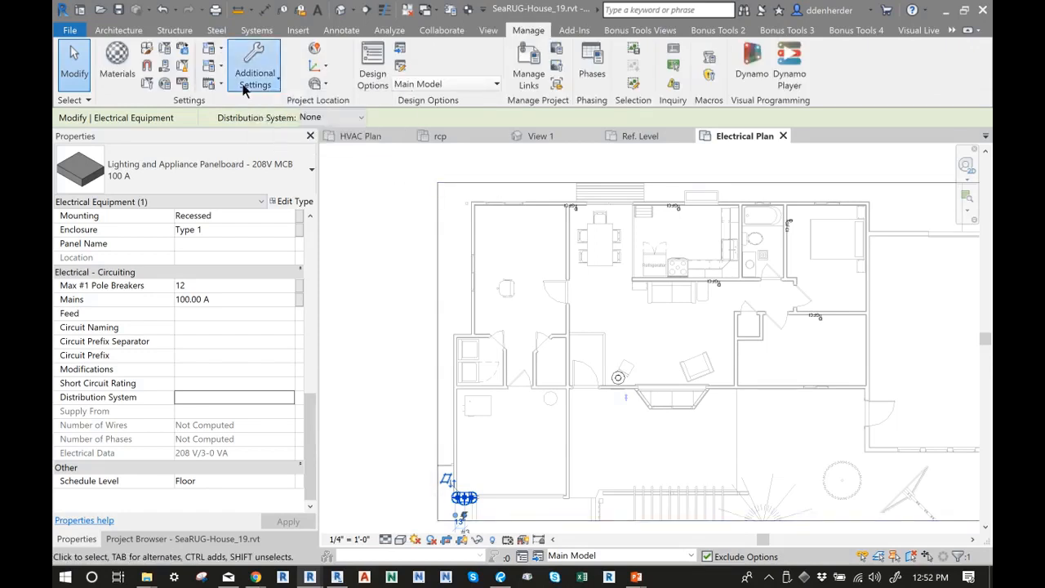
pyautogui.click(270, 82)
pyautogui.click(216, 84)
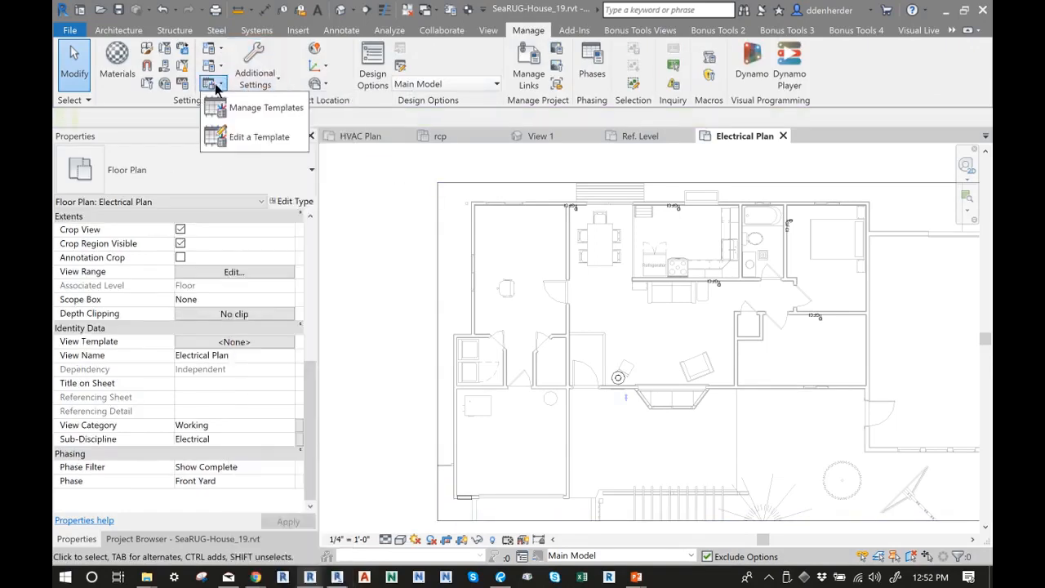
pyautogui.click(219, 66)
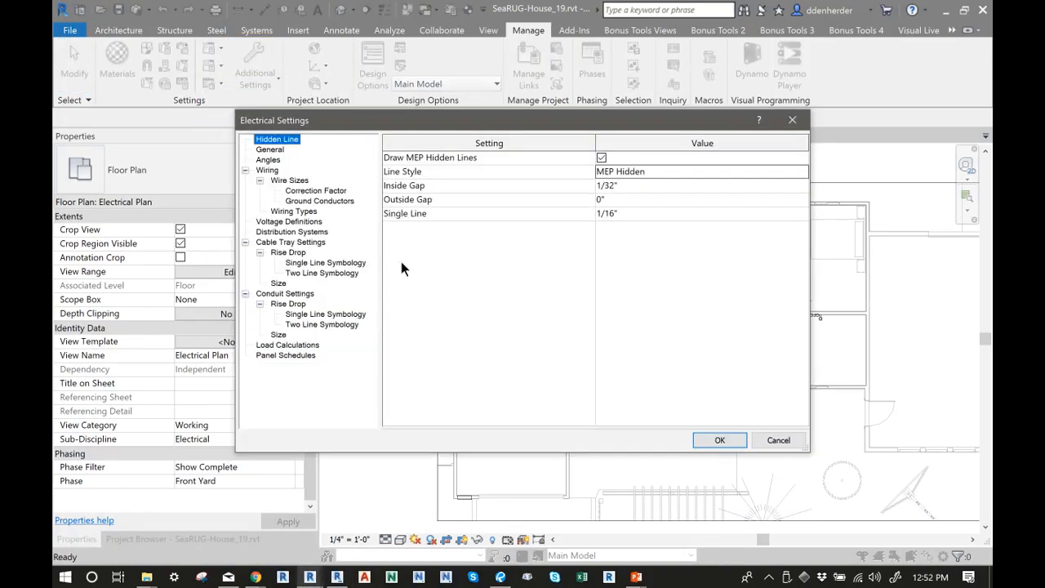
pyautogui.click(291, 232)
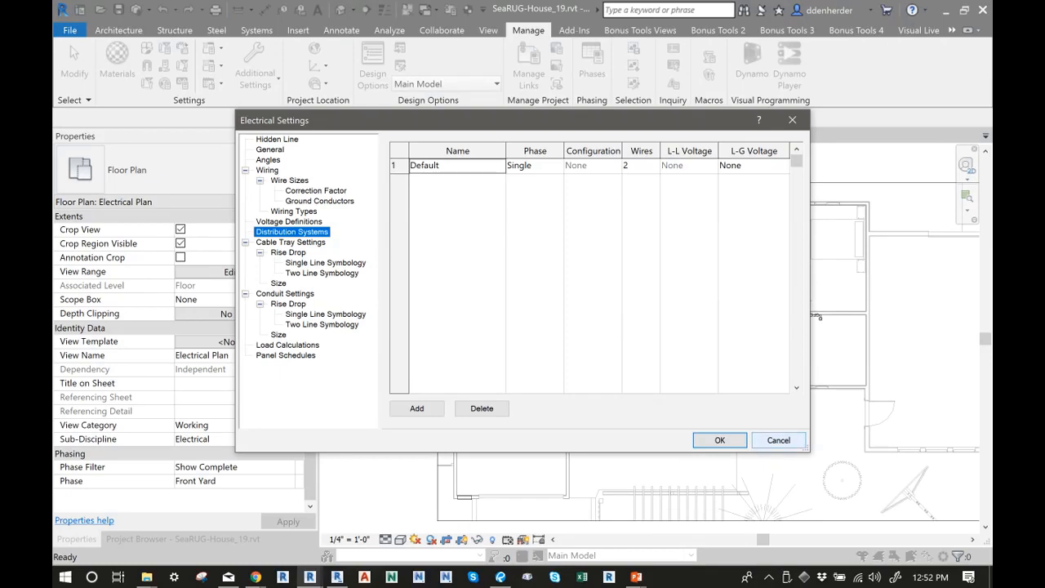
pyautogui.click(779, 440)
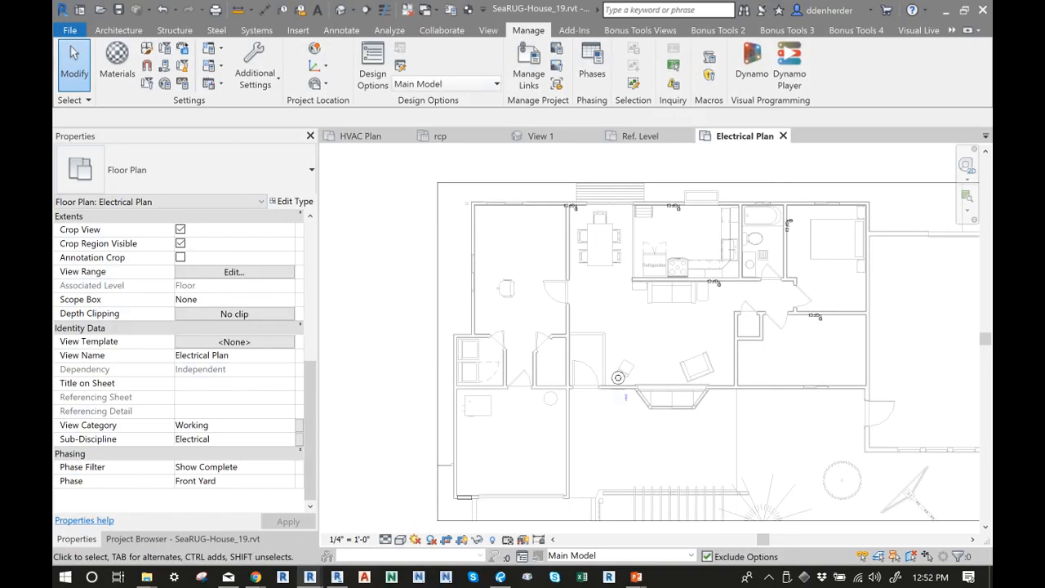
# Open the Data, Comm, Signal Plan floor plan from the Technology views
pyautogui.moveTo(618, 378); pyautogui.dragTo(493, 378, button='middle')
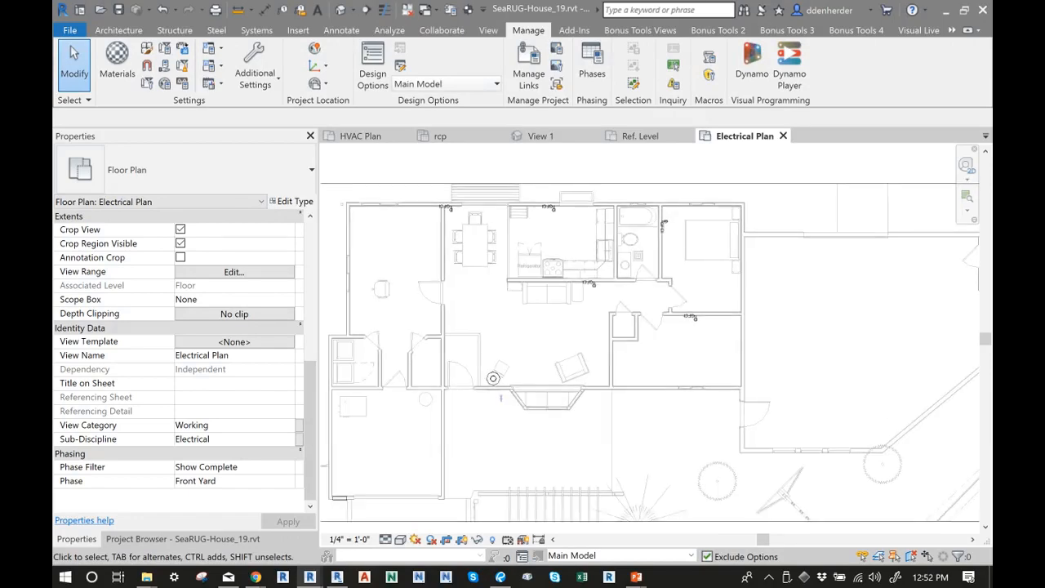
pyautogui.click(183, 539)
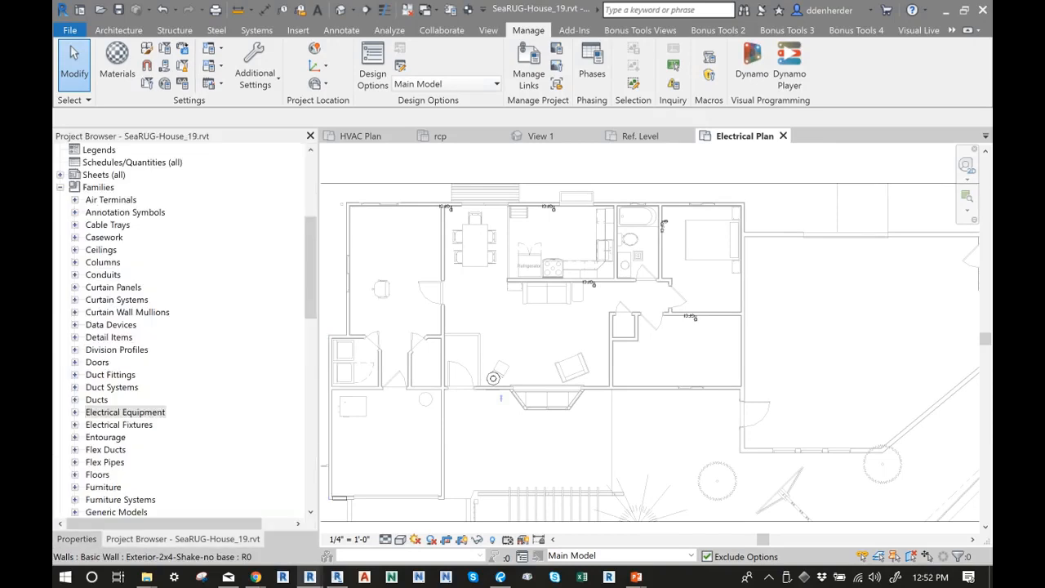
pyautogui.scroll(6, 181, 331)
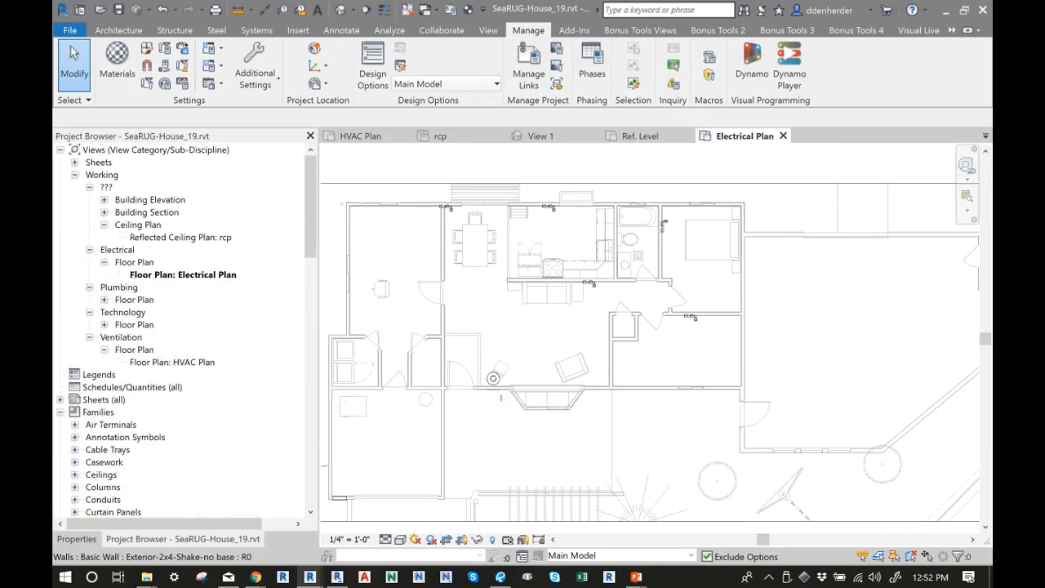
pyautogui.click(104, 325)
pyautogui.doubleClick(198, 338)
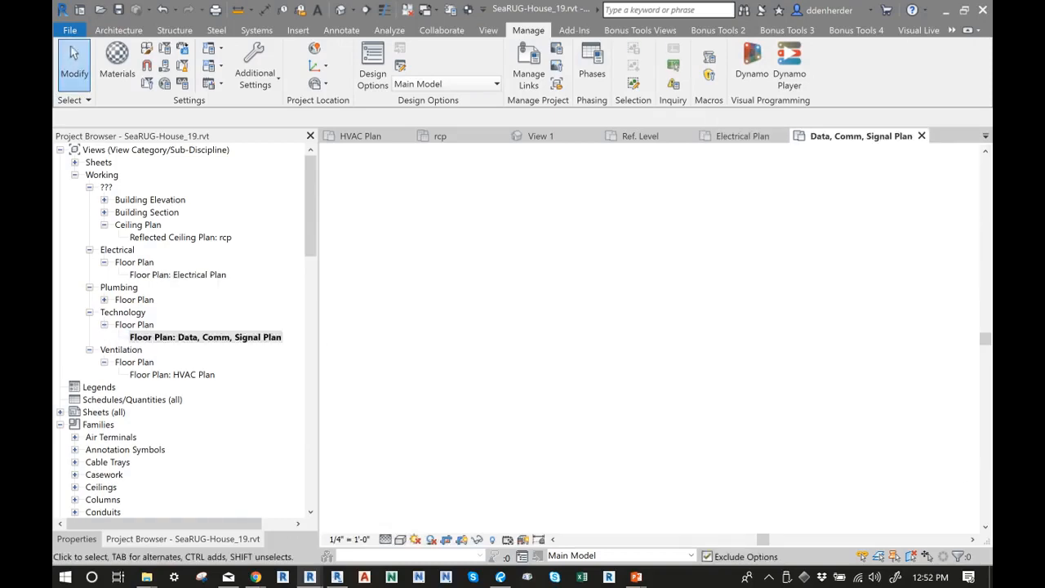
pyautogui.scroll(2, 380, 304)
pyautogui.moveTo(378, 304); pyautogui.dragTo(518, 315, button='middle')
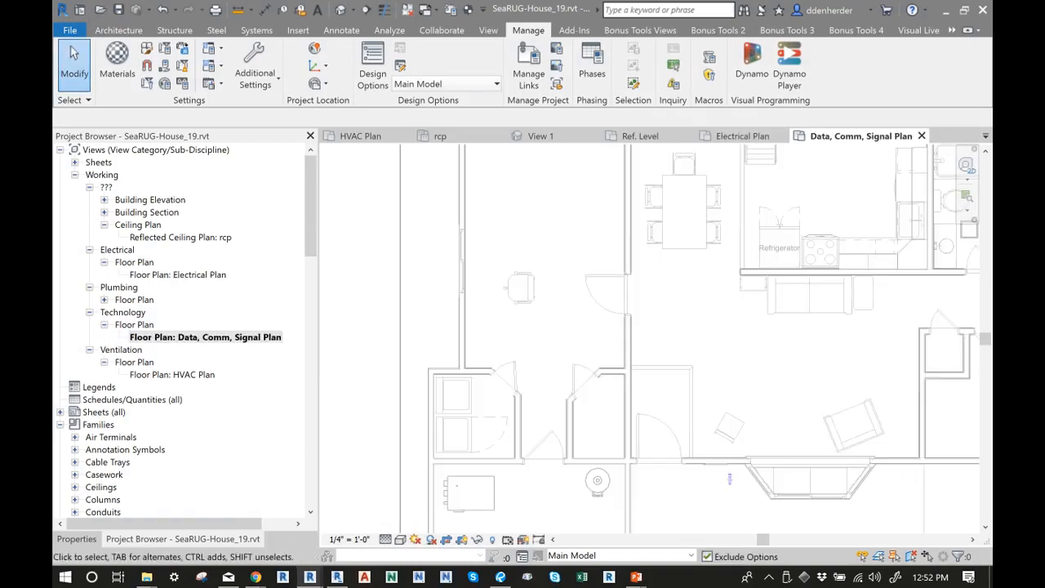
pyautogui.scroll(-3, 376, 319)
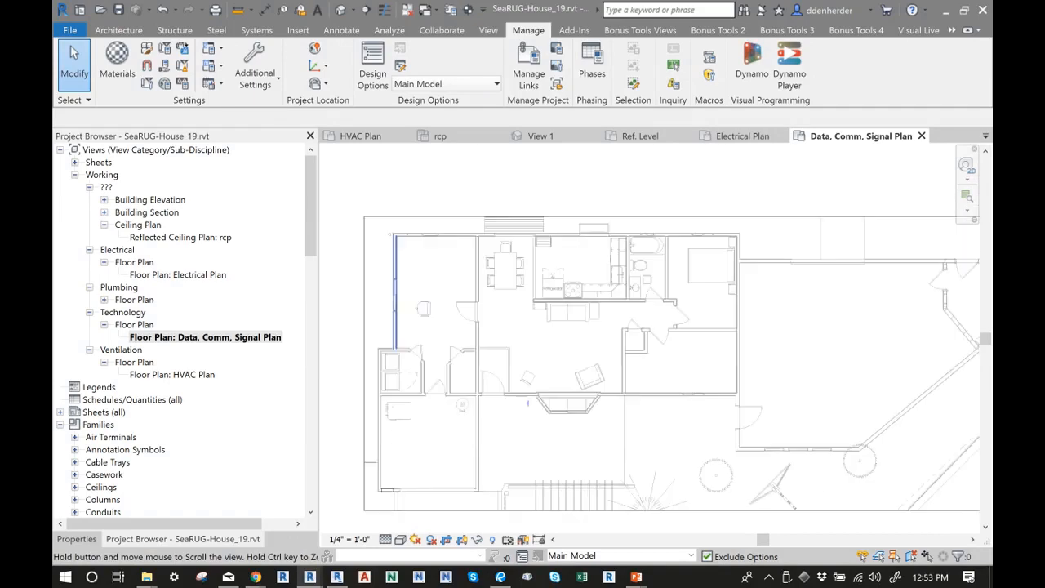
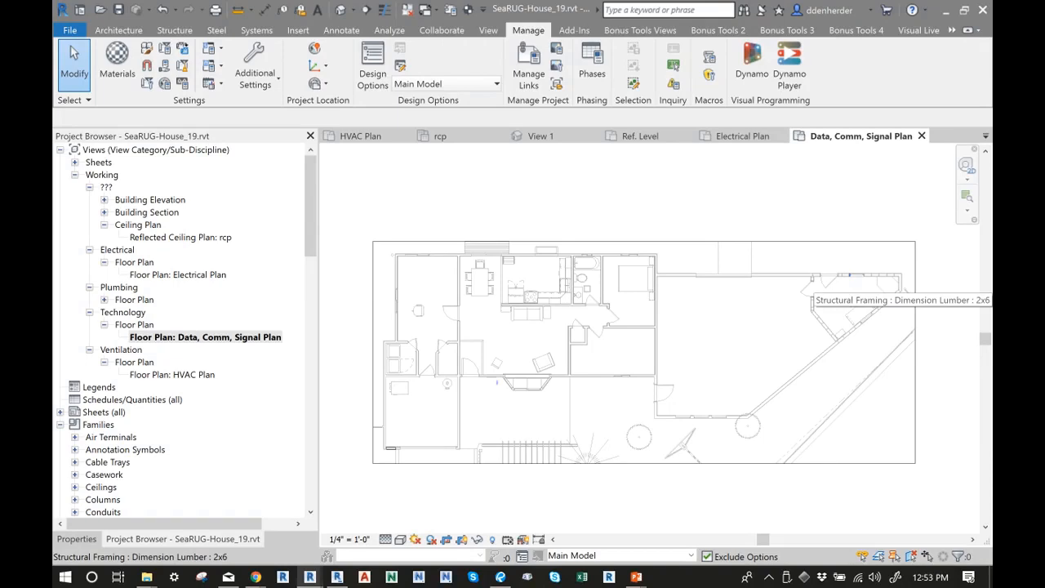
# Cut a horizontal building section through the room with the single chair and open the resulting section view
pyautogui.scroll(2, 418, 308)
pyautogui.scroll(3, 376, 308)
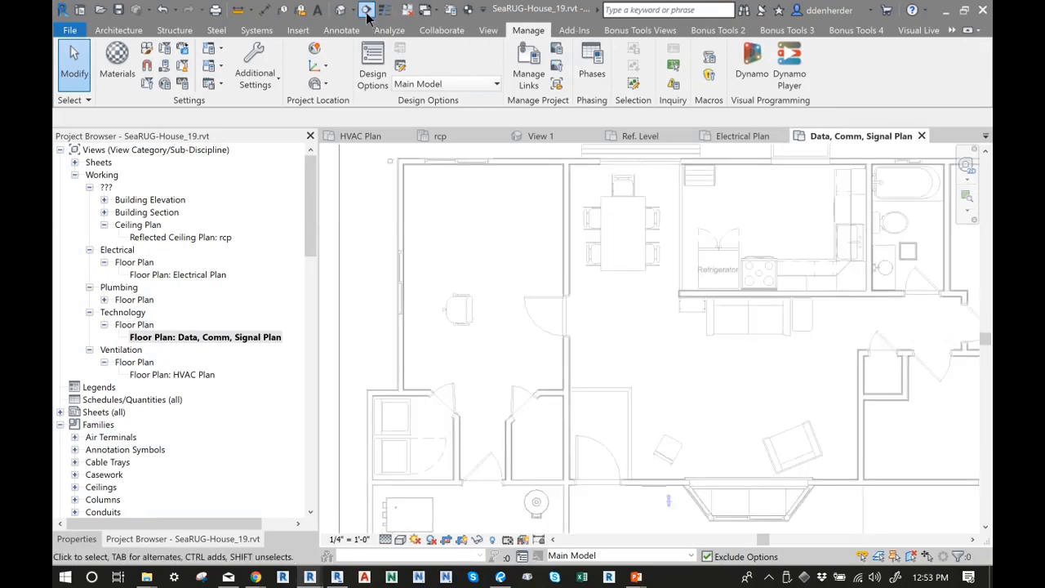
pyautogui.click(366, 10)
pyautogui.click(370, 353)
pyautogui.click(621, 353)
pyautogui.press('Escape')
pyautogui.rightClick(600, 353)
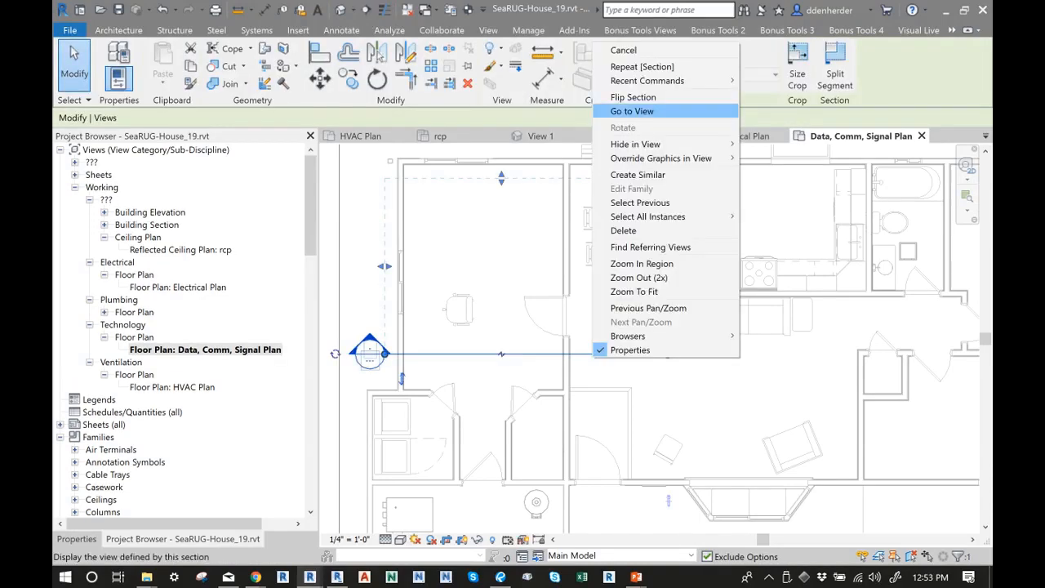
pyautogui.click(641, 110)
pyautogui.scroll(3, 599, 362)
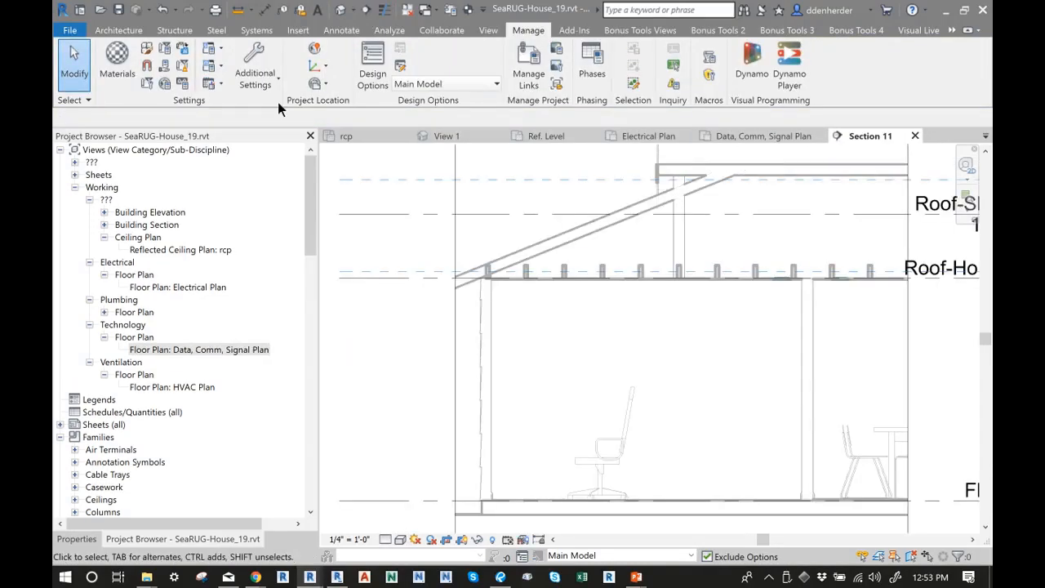
# Start placing a Conduit without Fittings in the section view, with its diameter set to 3/4"
pyautogui.click(257, 31)
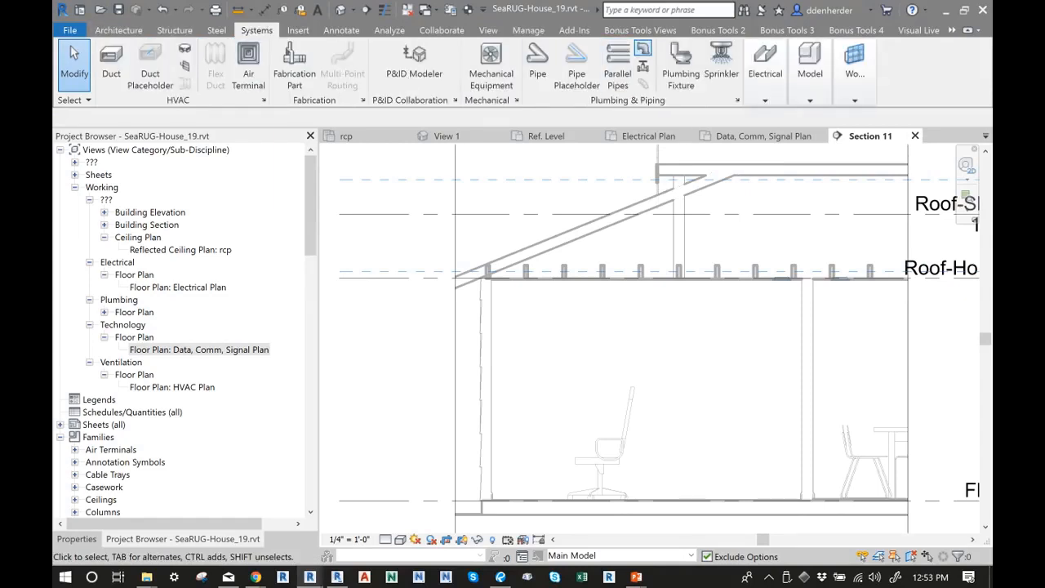
pyautogui.click(766, 74)
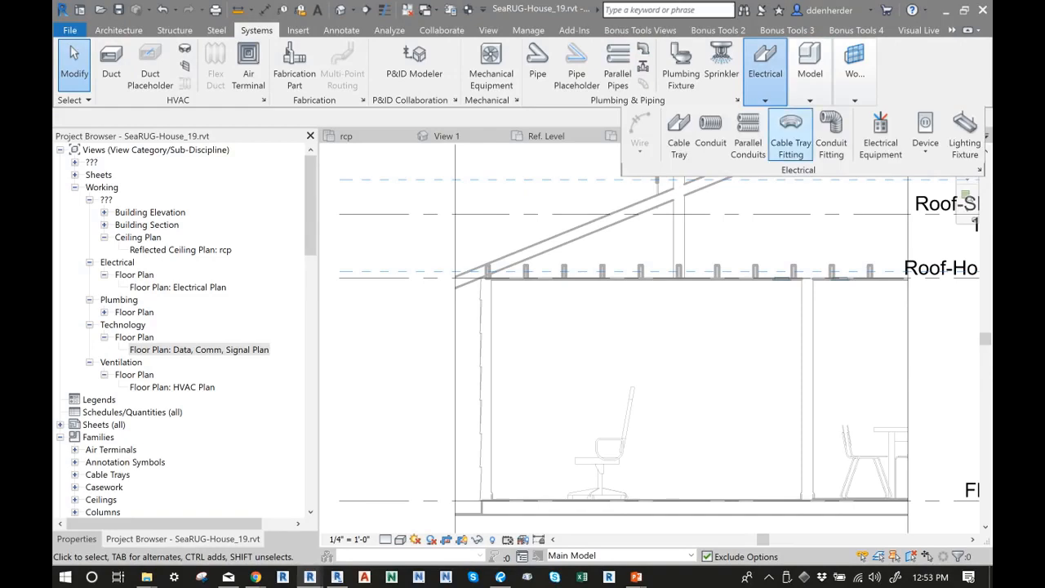
pyautogui.click(711, 134)
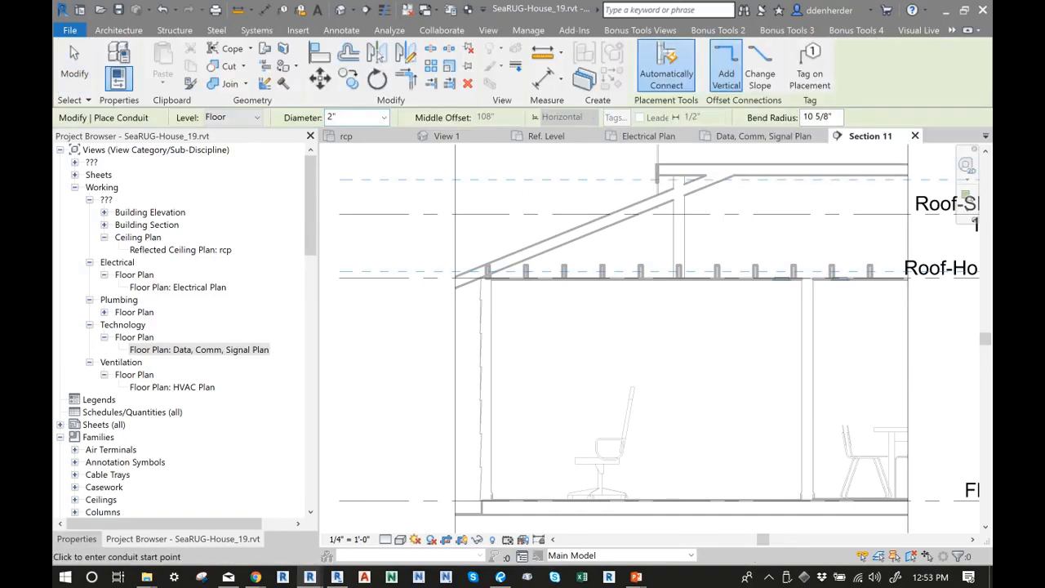
pyautogui.click(76, 539)
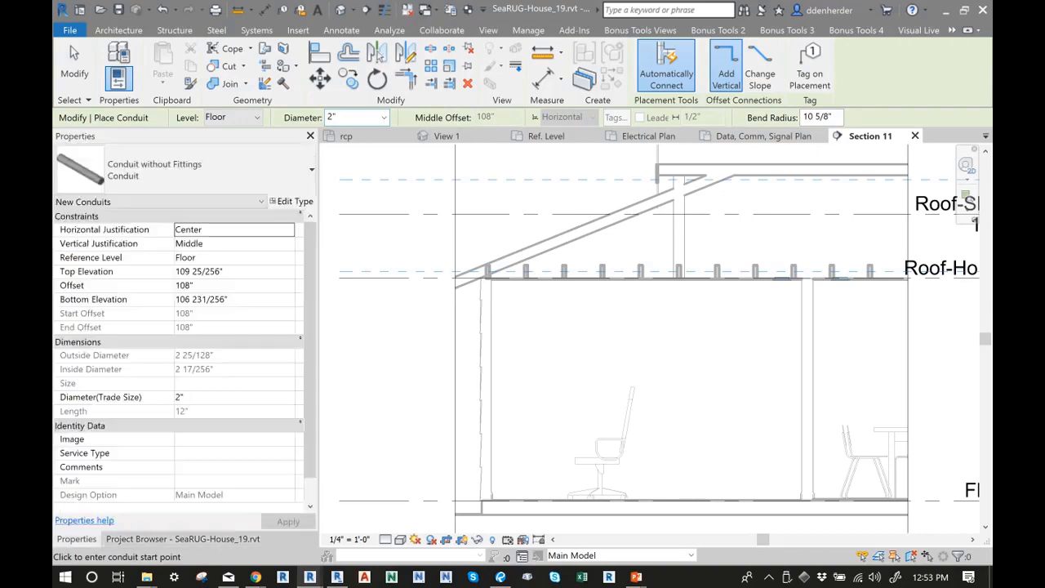
pyautogui.click(199, 162)
pyautogui.click(199, 163)
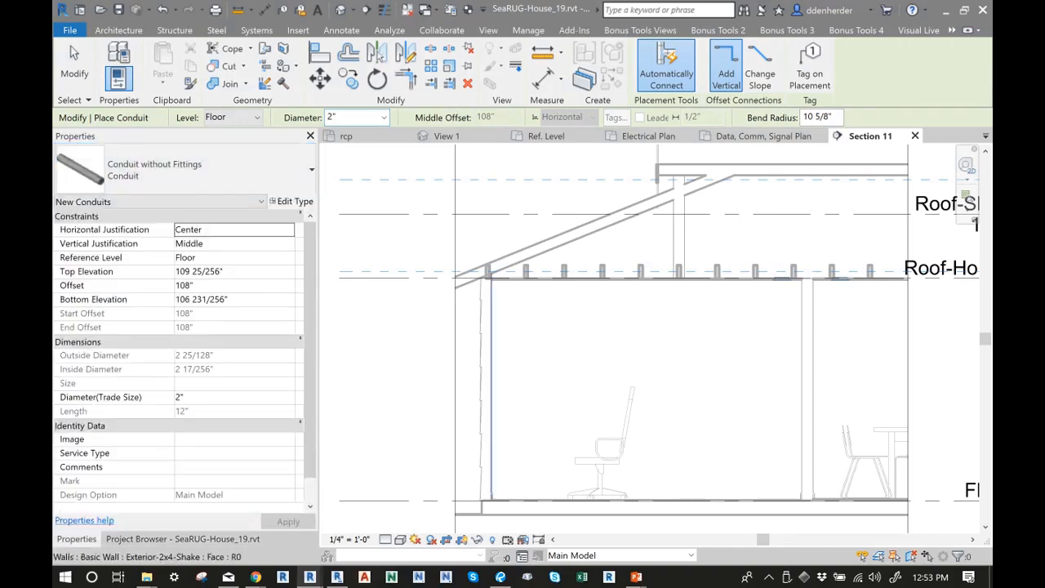
pyautogui.click(350, 116)
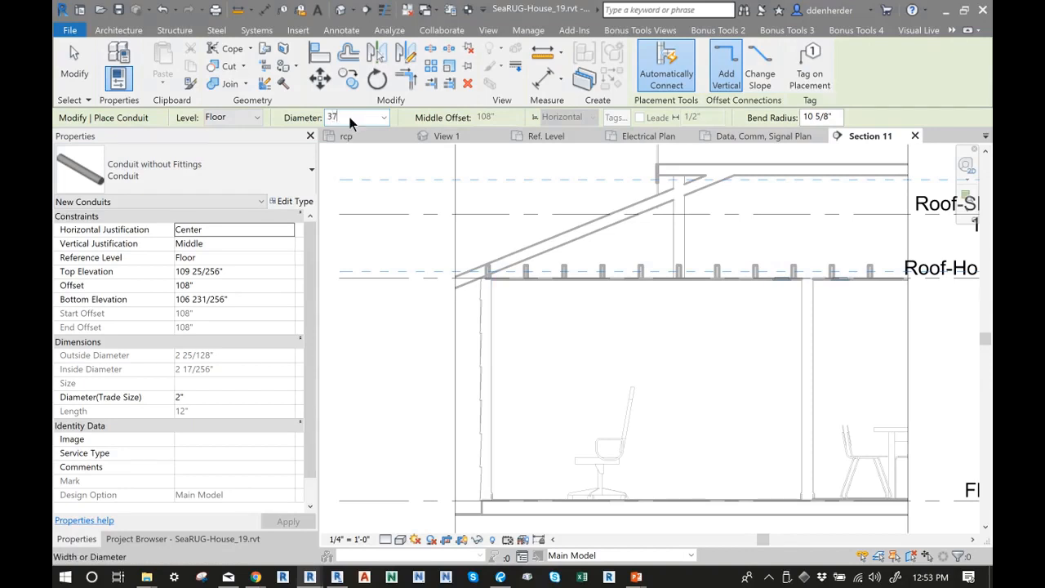
pyautogui.write('33/4')
pyautogui.moveTo(357, 118); pyautogui.dragTo(327, 117)
pyautogui.press('BackSpace')
pyautogui.click(384, 119)
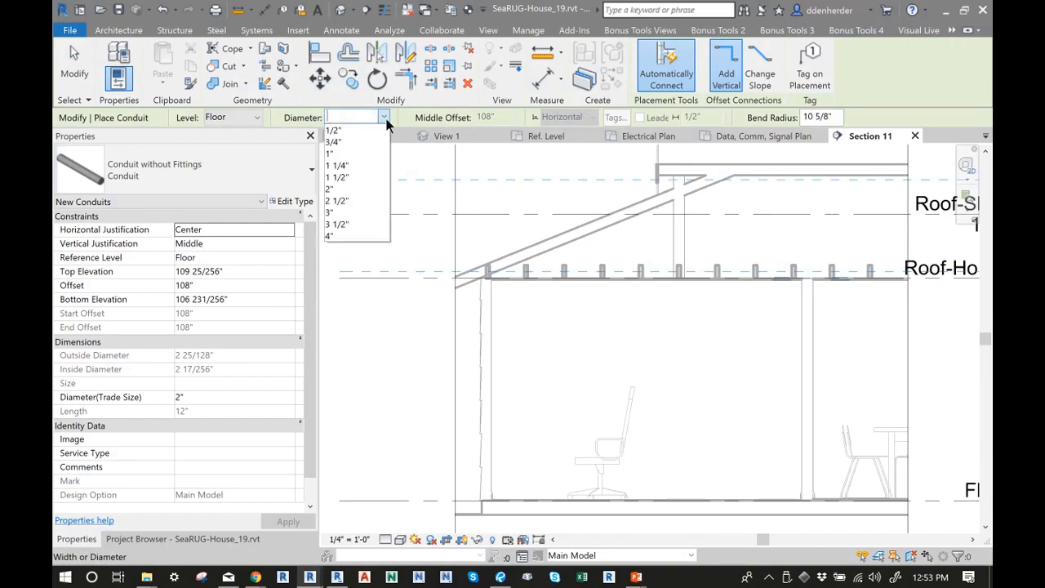
pyautogui.click(348, 141)
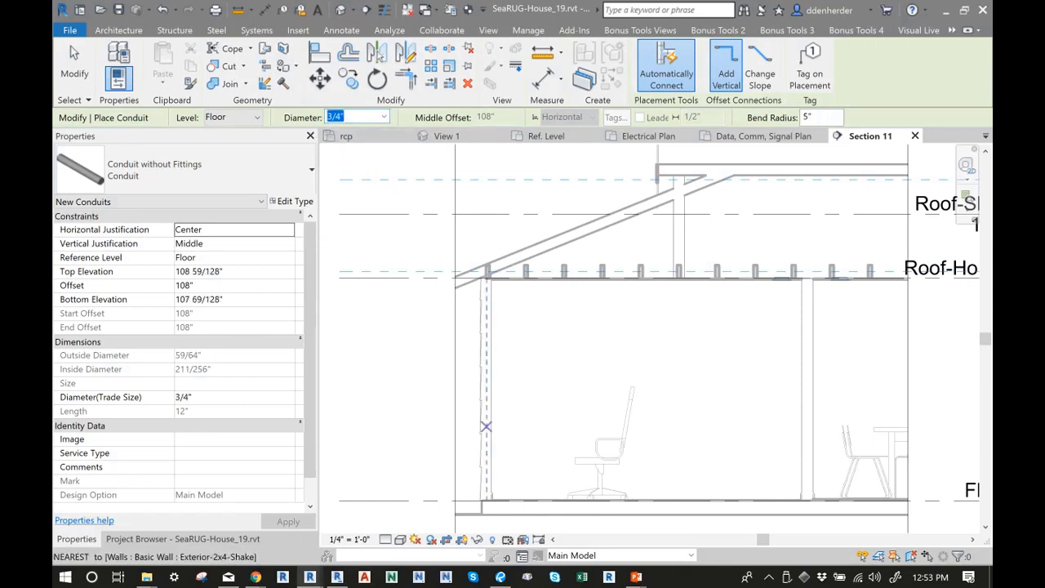
# Draw a vertical conduit run up beside the exterior wall and try to continue it horizontally just below the ceiling
pyautogui.click(500, 289)
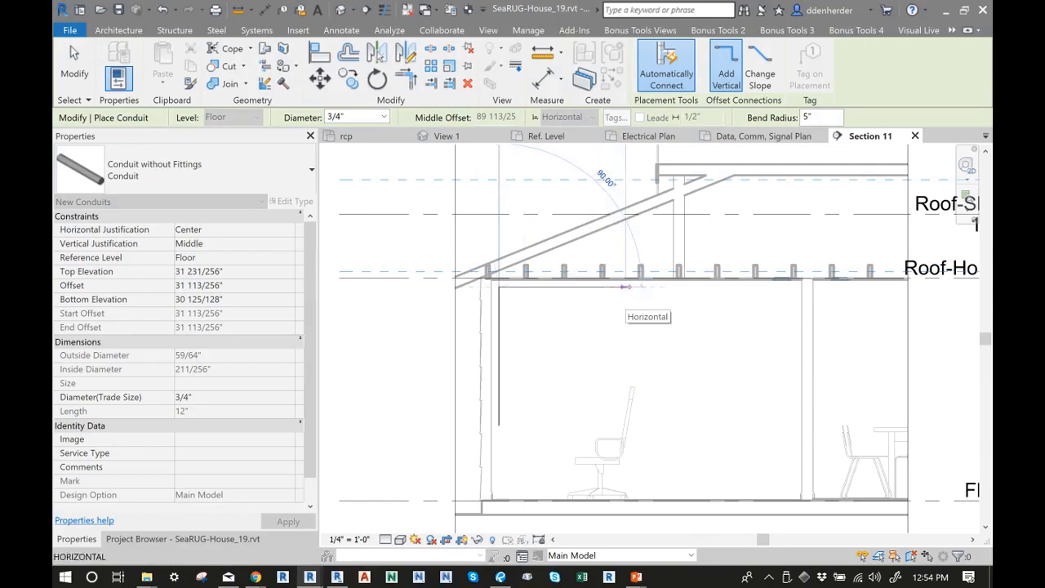
pyautogui.rightClick(499, 288)
pyautogui.press('Escape')
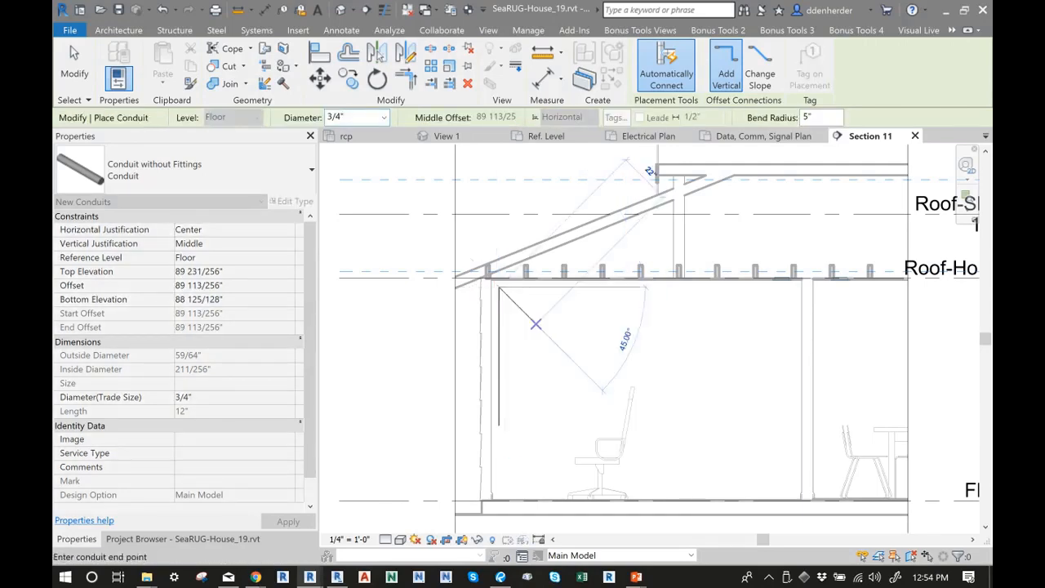
pyautogui.click(628, 287)
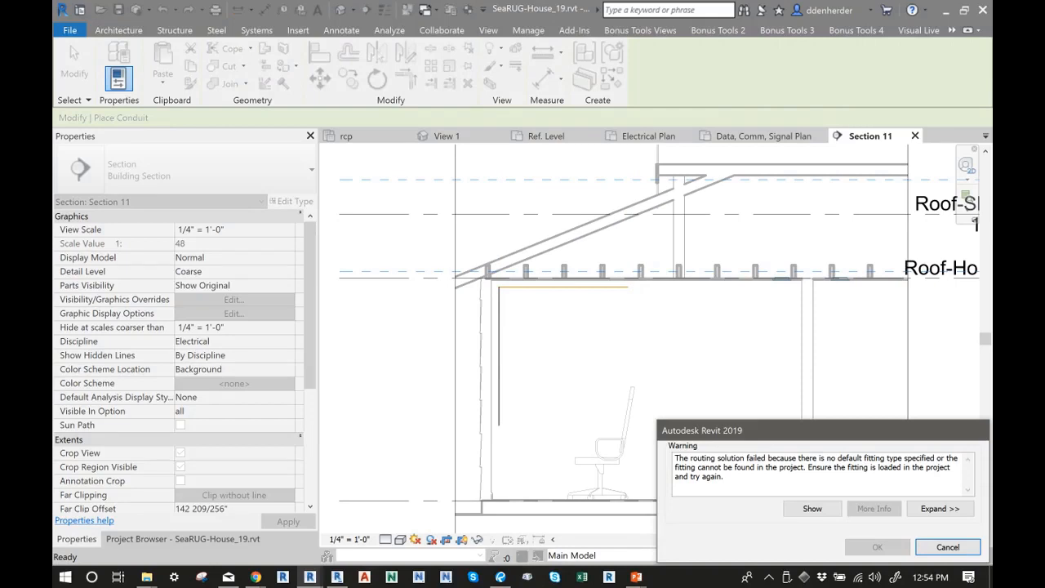
pyautogui.press('Escape')
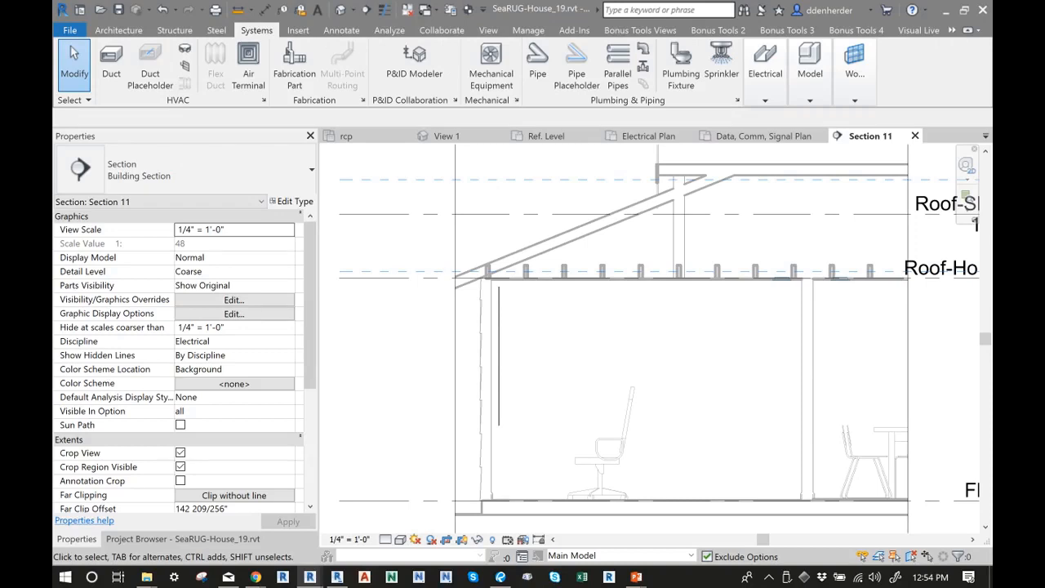
pyautogui.scroll(-3, 375, 357)
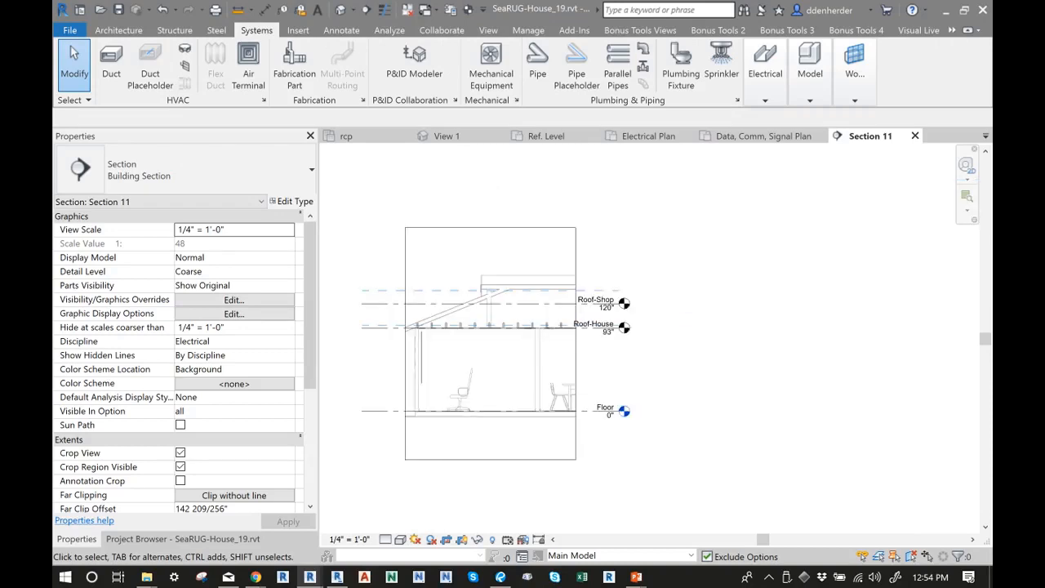
pyautogui.scroll(3, 466, 352)
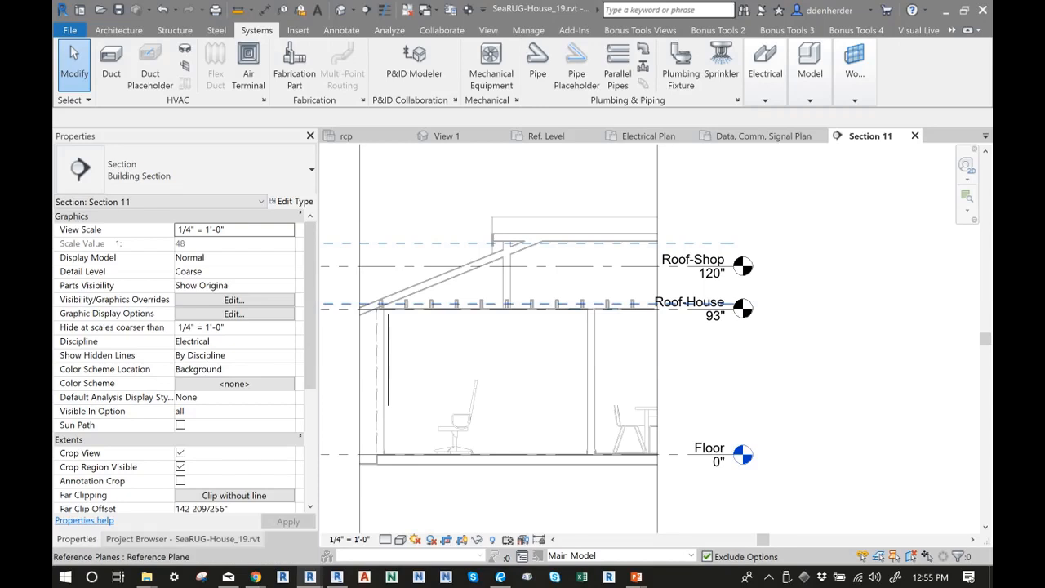
# Open the Plumbing Plan floor plan from the Plumbing views and select the round water heater in the room below the entry
pyautogui.click(183, 539)
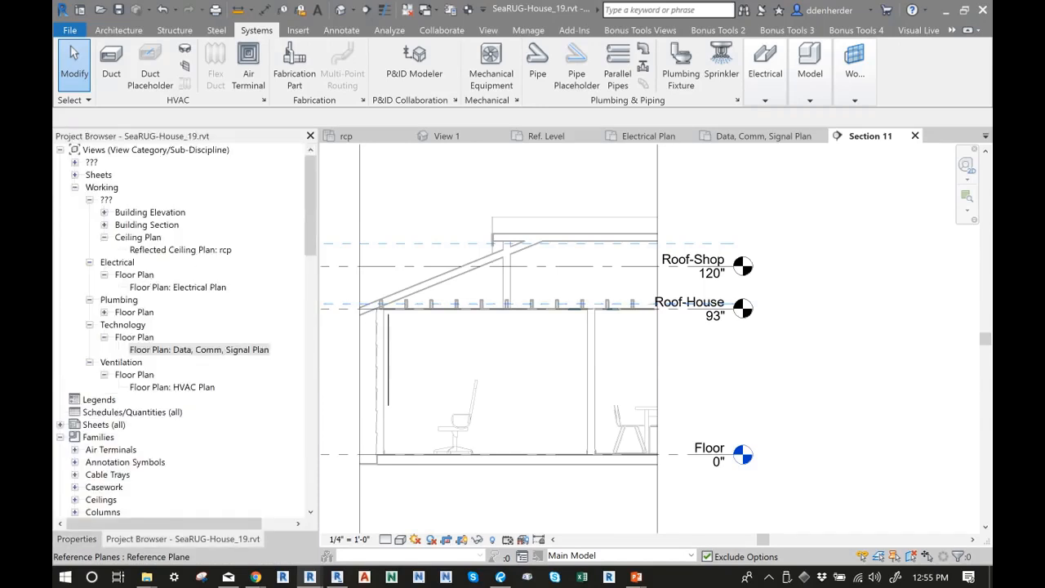
pyautogui.click(105, 312)
pyautogui.doubleClick(184, 325)
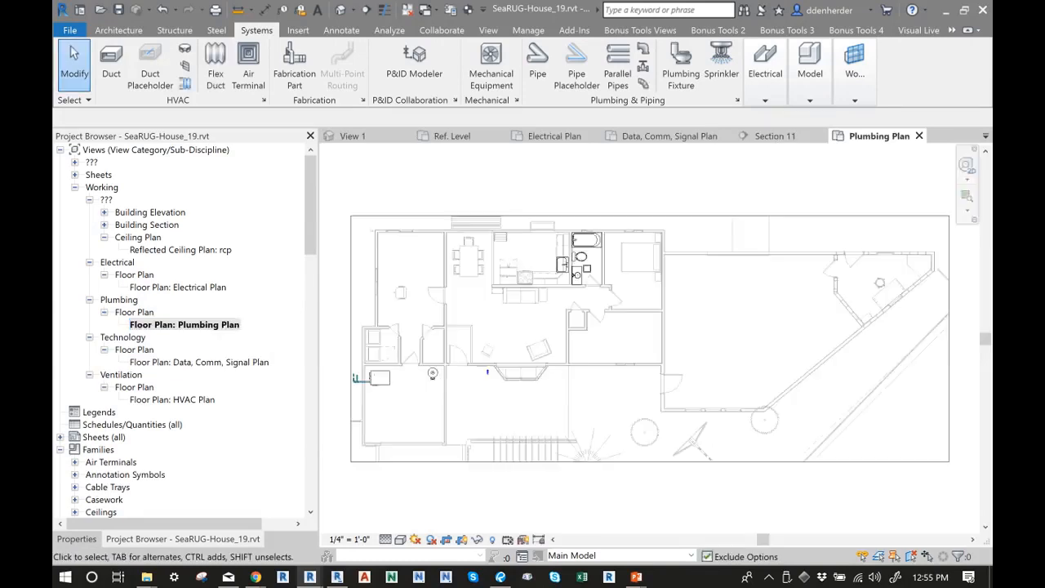
pyautogui.click(433, 374)
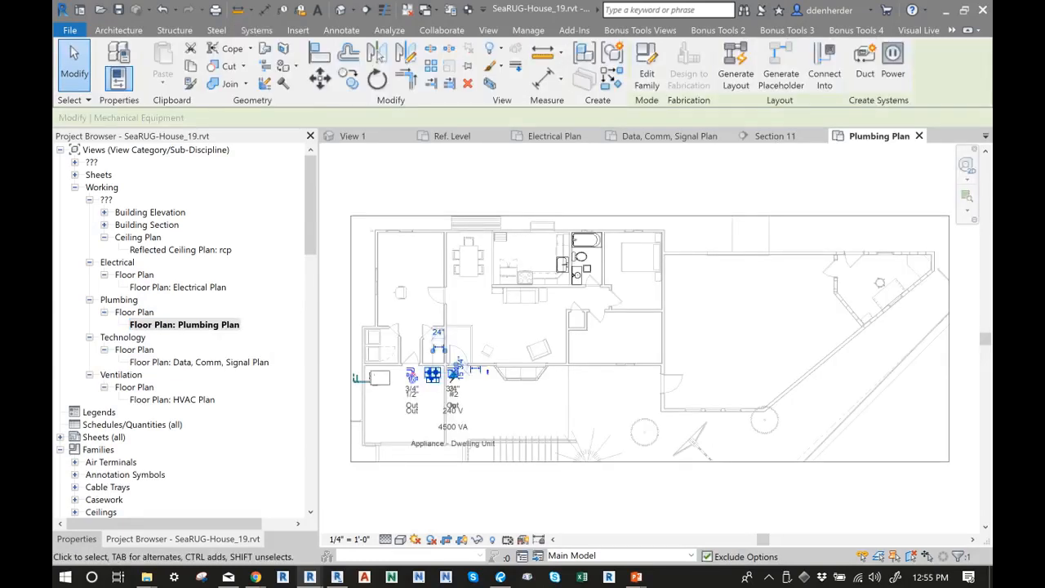